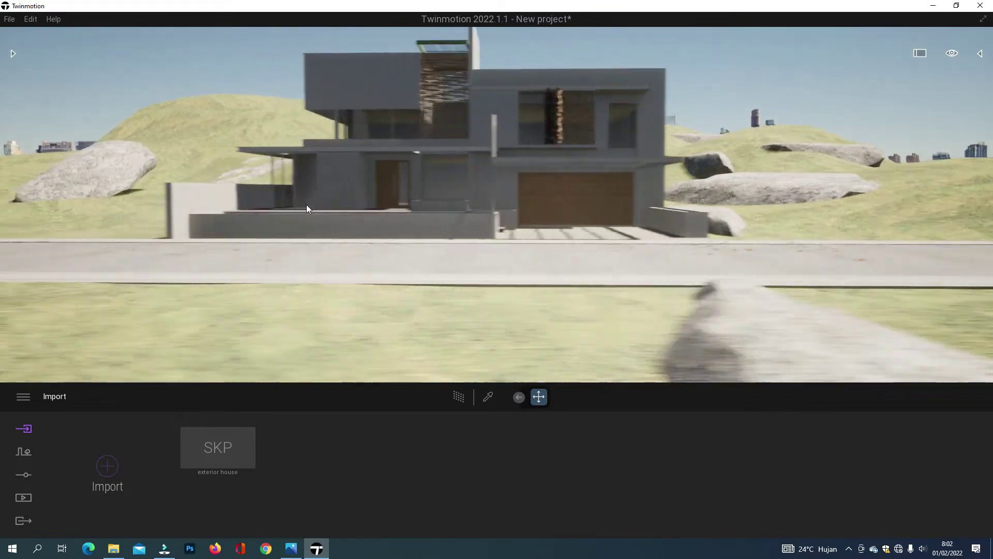
Frame the front facade of the house from across the road and create an image from that view
key(w)
key(s)
key(q)
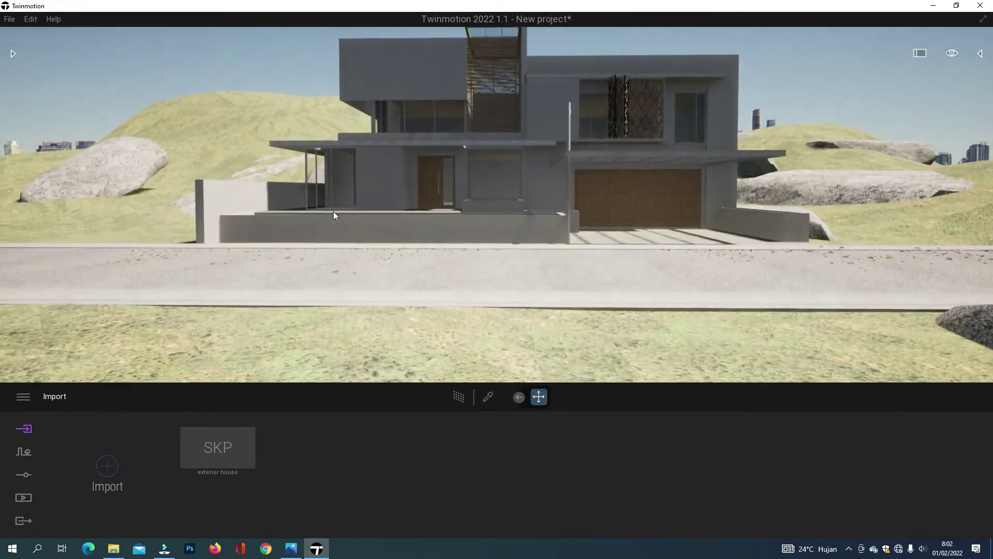
key(e)
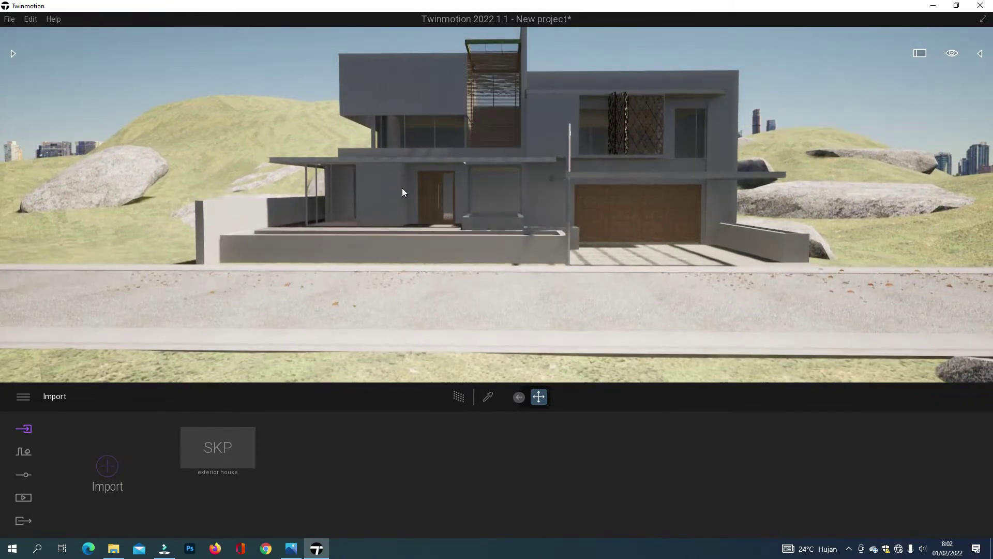
mouse_move(402, 188)
right_down()
mouse_move(420, 166)
mouse_move(398, 188)
right_up()
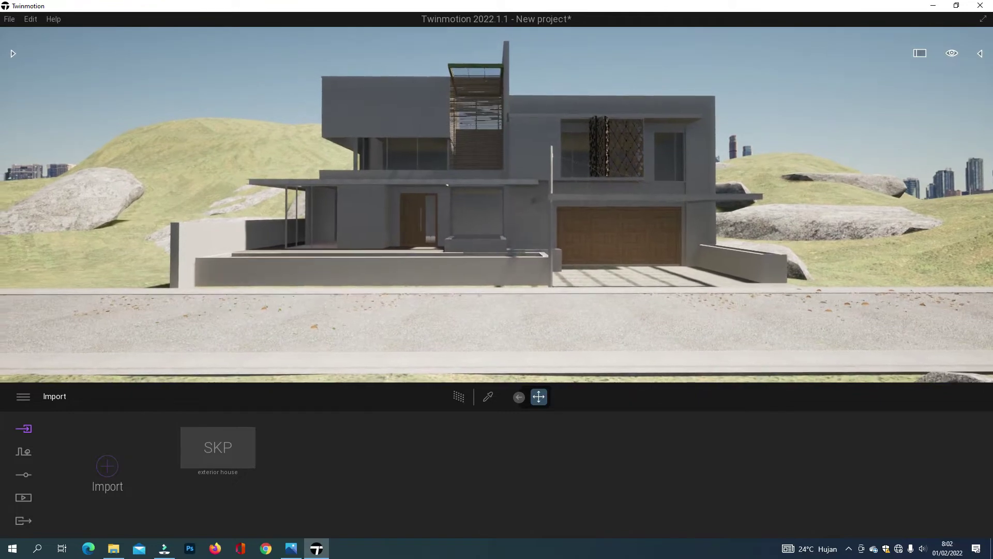
click(23, 497)
click(106, 467)
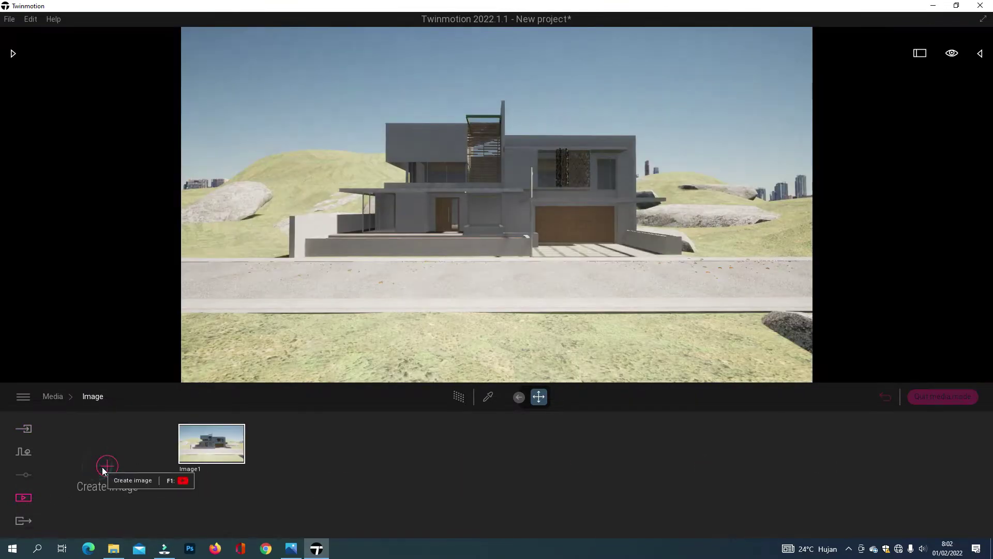
In the Image1 camera settings, turn on Parallelism and set the FOV to 75
click(236, 458)
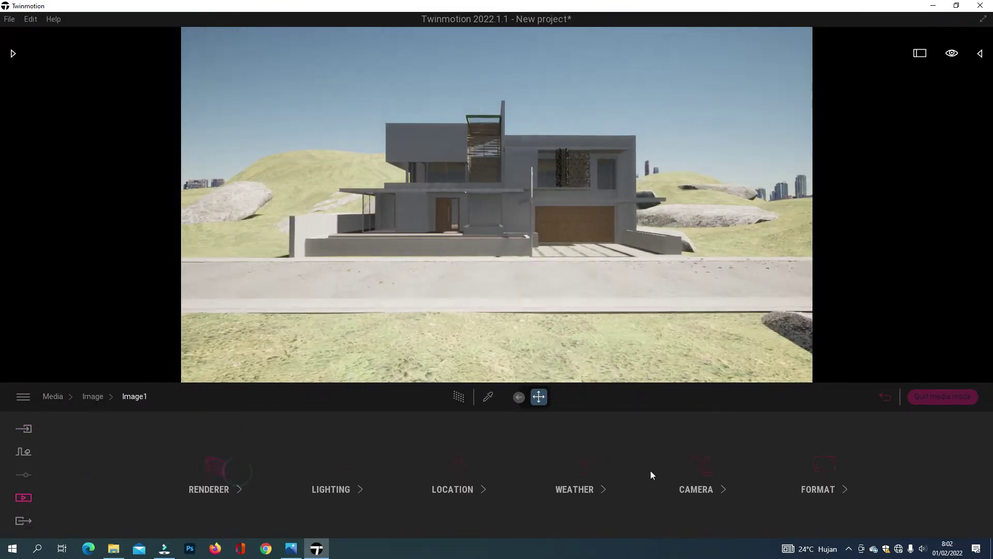
click(695, 484)
click(406, 472)
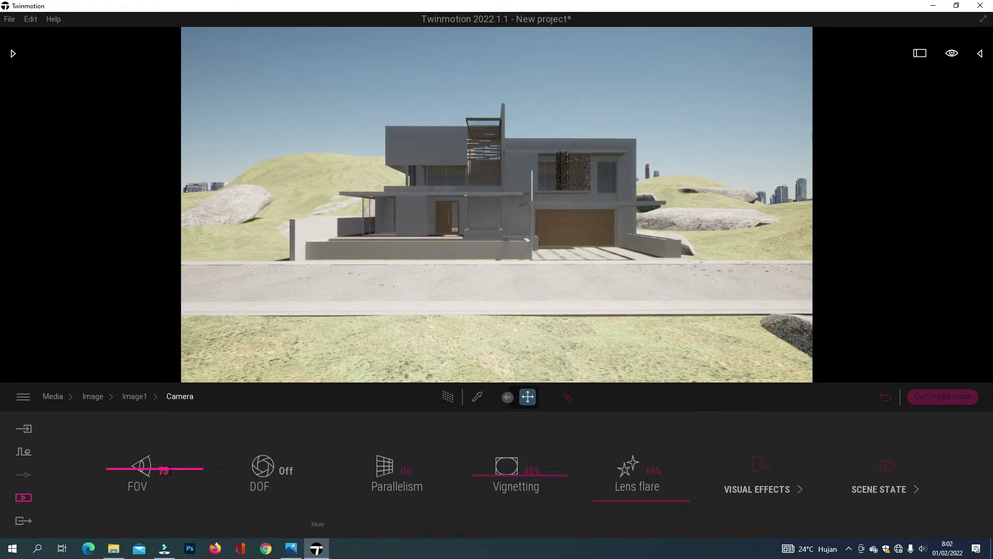
key(Return)
Place the posed human Emmet on the grass across the road, facing the front of the house
click(14, 53)
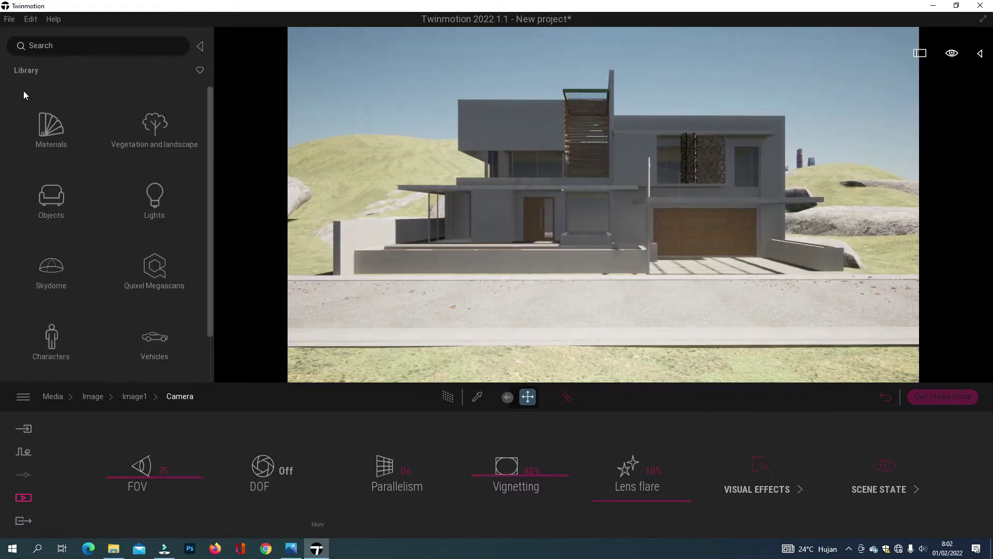
click(56, 352)
click(51, 209)
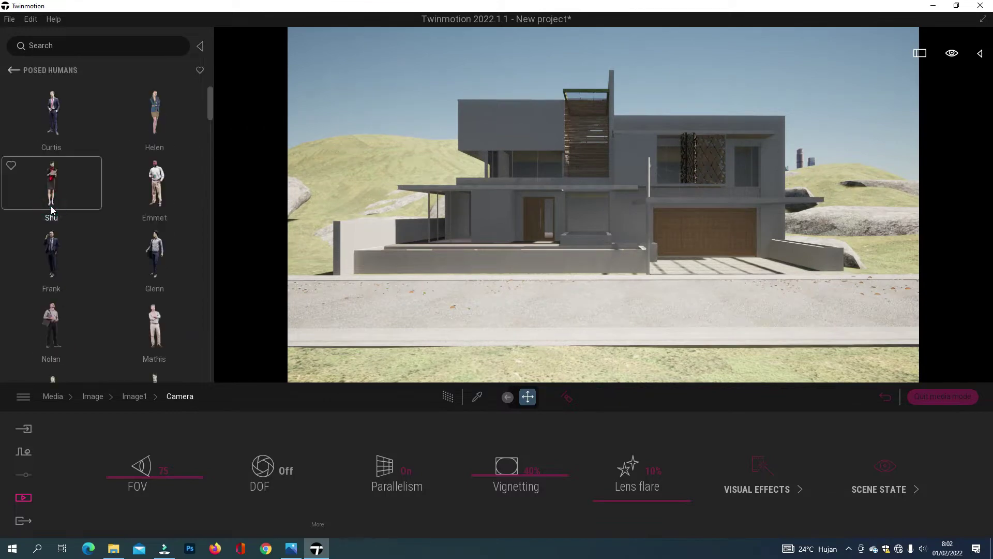
drag(153, 198, 587, 378)
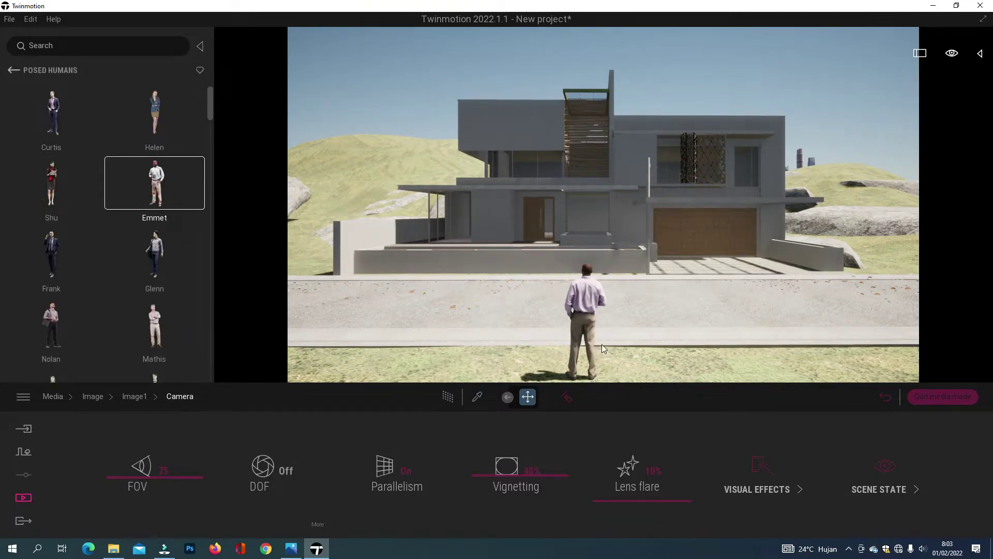
Move the camera up behind the posed figure's head to gauge eye level and delete the figure
scroll(601, 343, up, 2)
scroll(601, 344, up, 4)
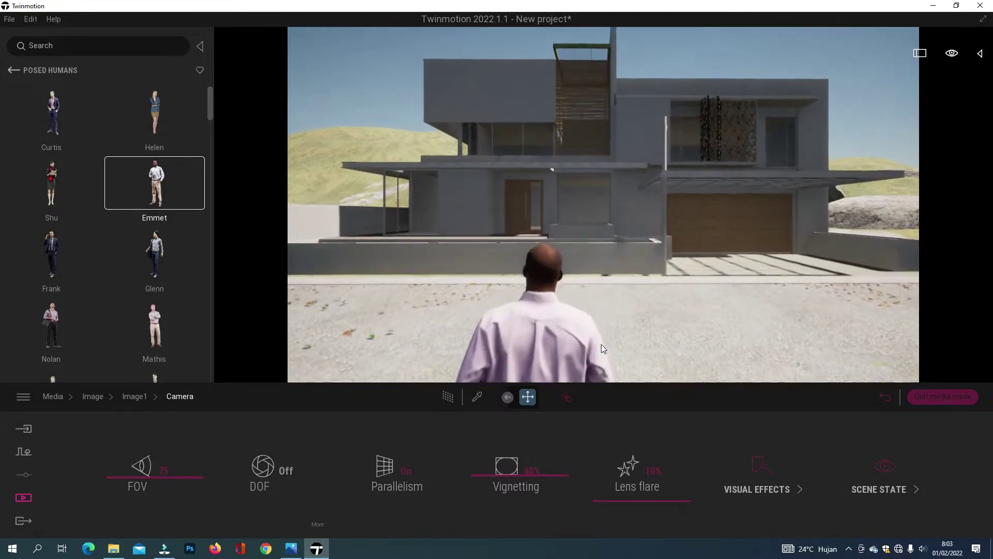
scroll(601, 343, up, 4)
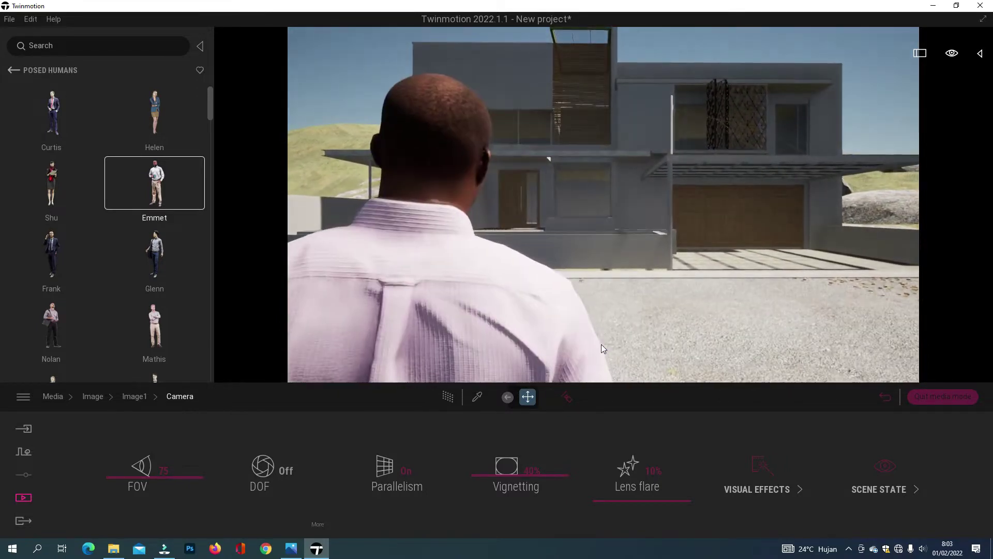
scroll(601, 344, up, 5)
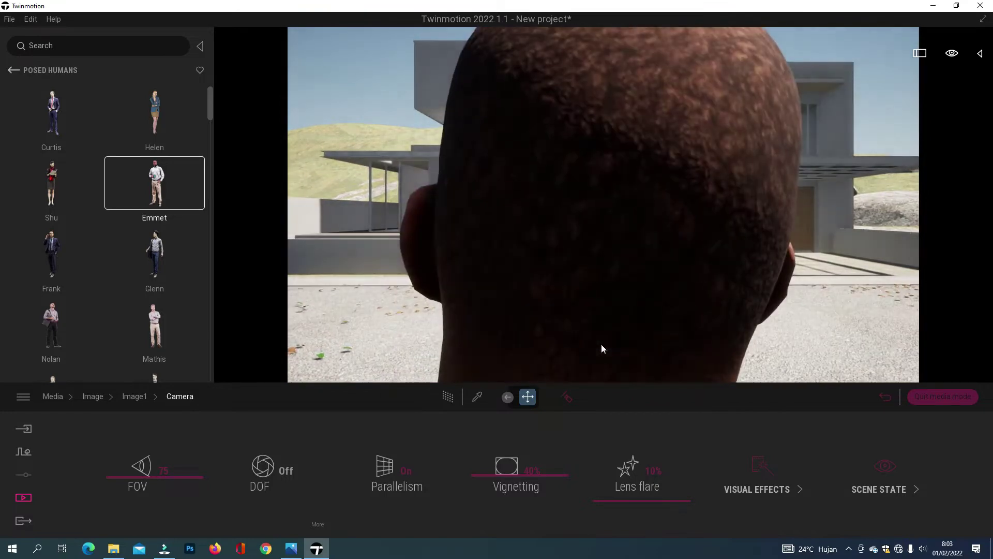
click(601, 282)
key(Delete)
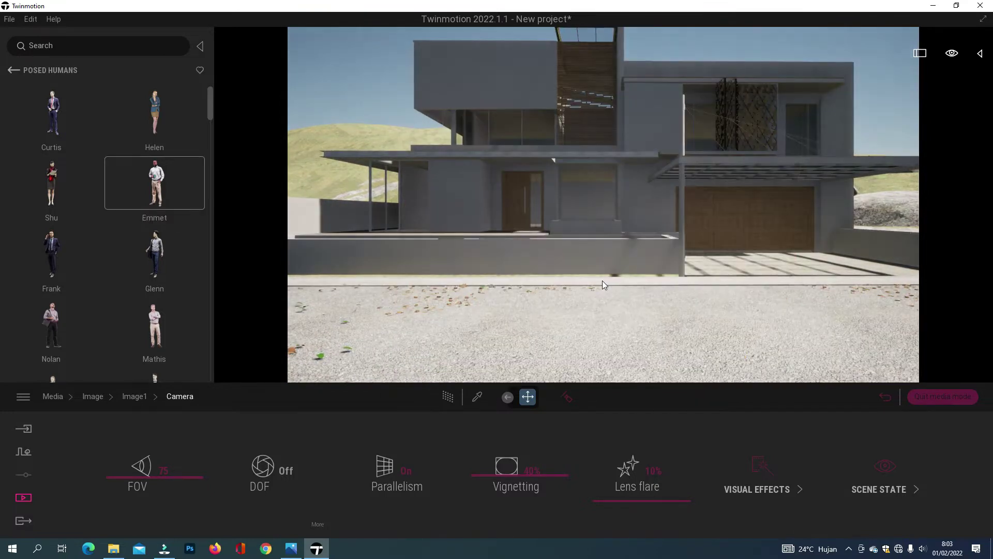
Reframe the full house front with the road in the foreground, update Image1 with this view and leave media mode
scroll(596, 282, down, 4)
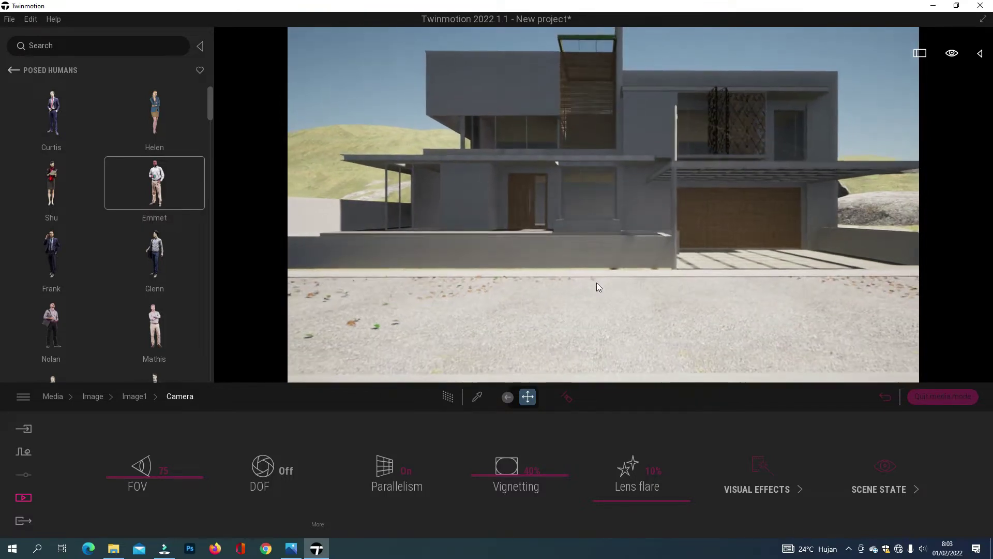
scroll(597, 283, down, 3)
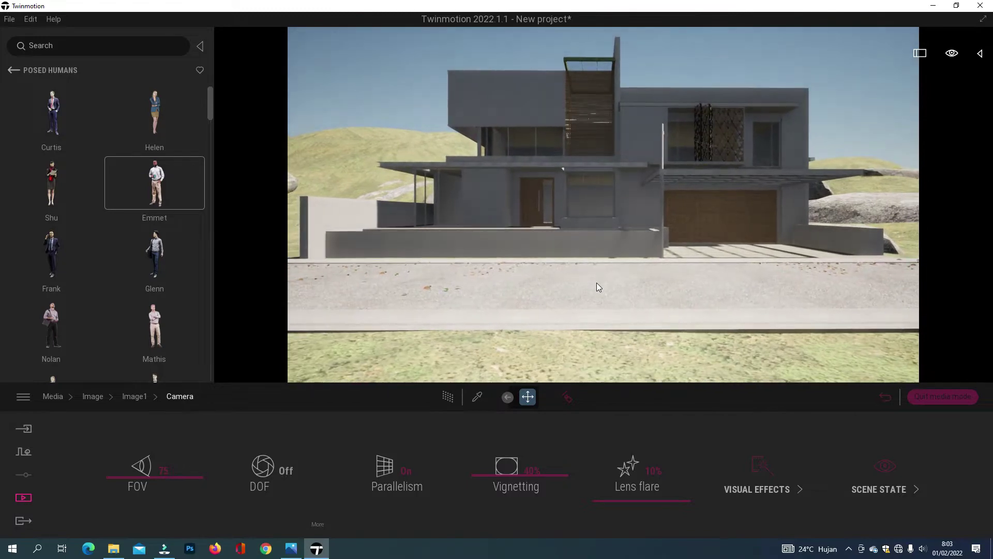
right_drag(597, 282, 597, 240)
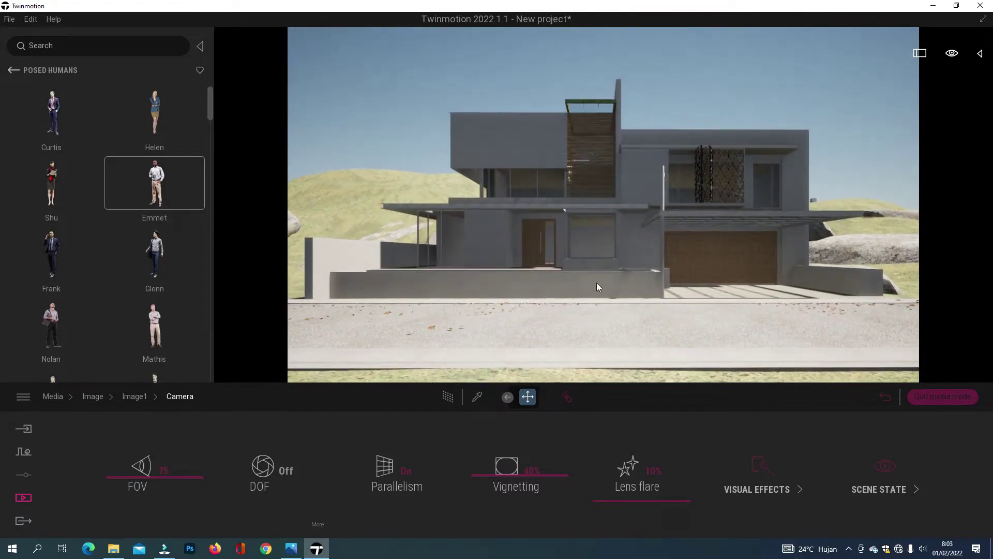
scroll(597, 287, down, 2)
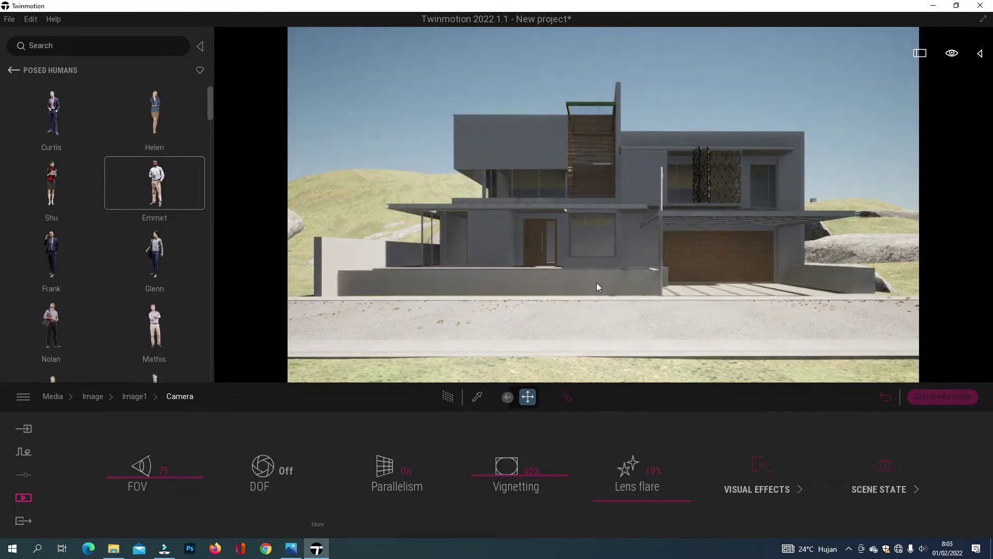
key(s)
key(d)
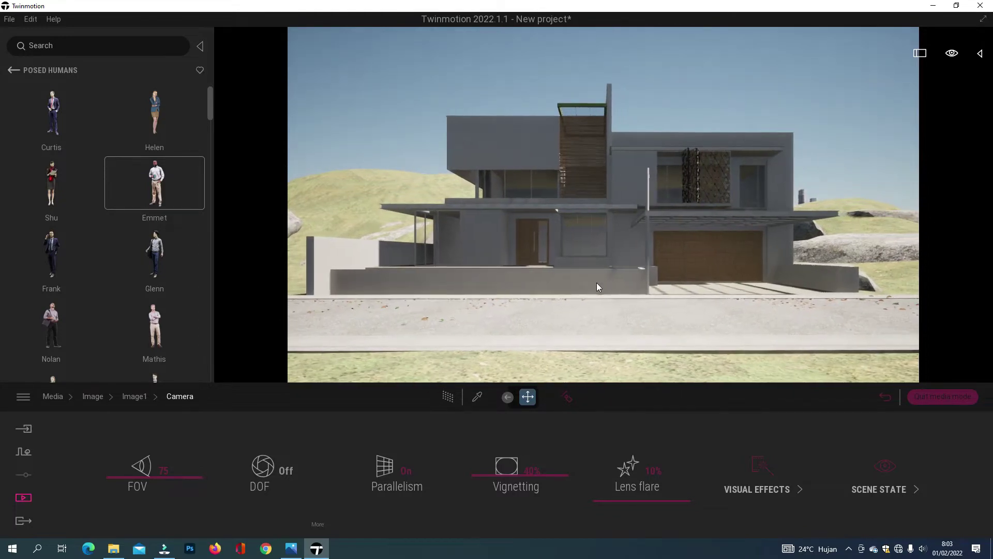
key(w)
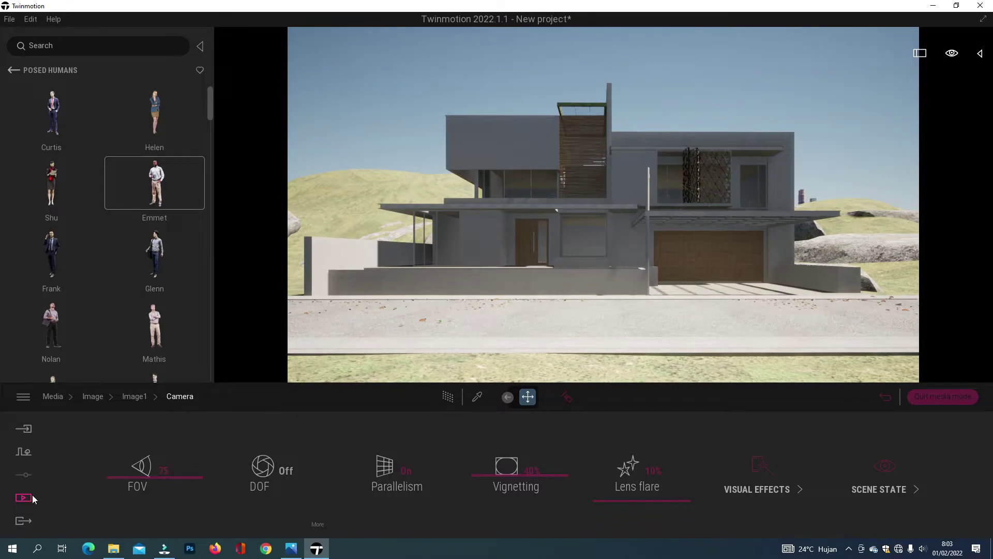
click(22, 499)
click(215, 467)
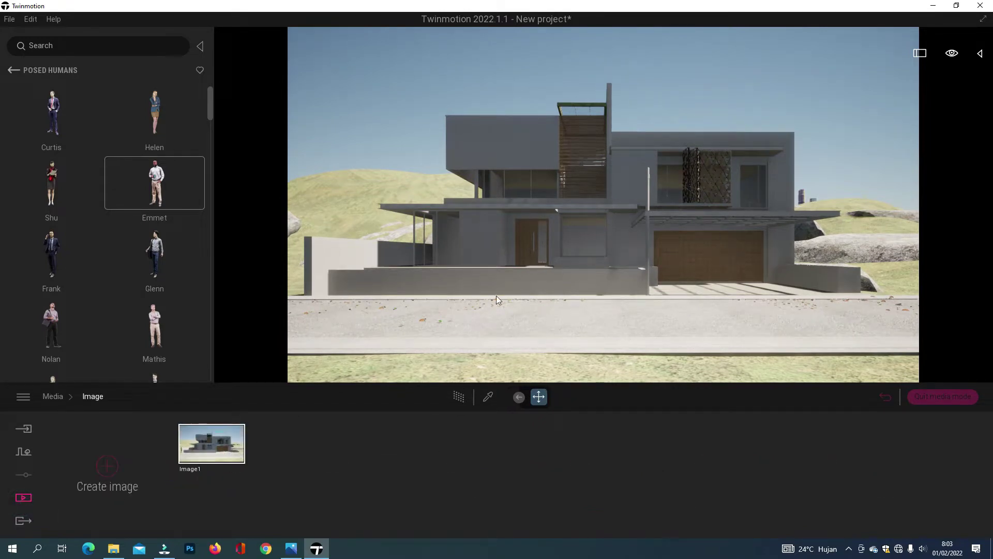
click(201, 49)
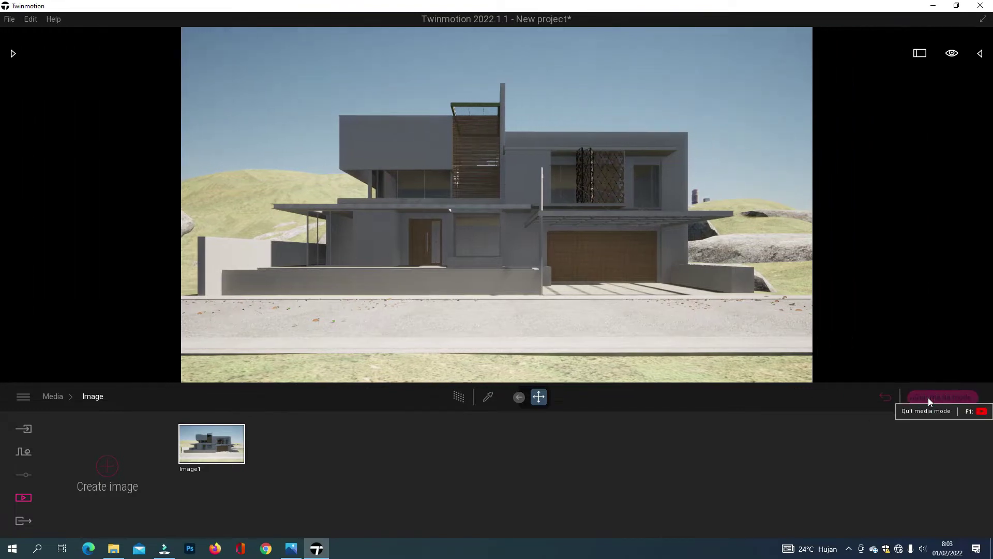
click(928, 397)
Open Vegetation scatter and add Wild Grass 01 from the grass and flowers library as the model for painting
click(14, 54)
click(10, 73)
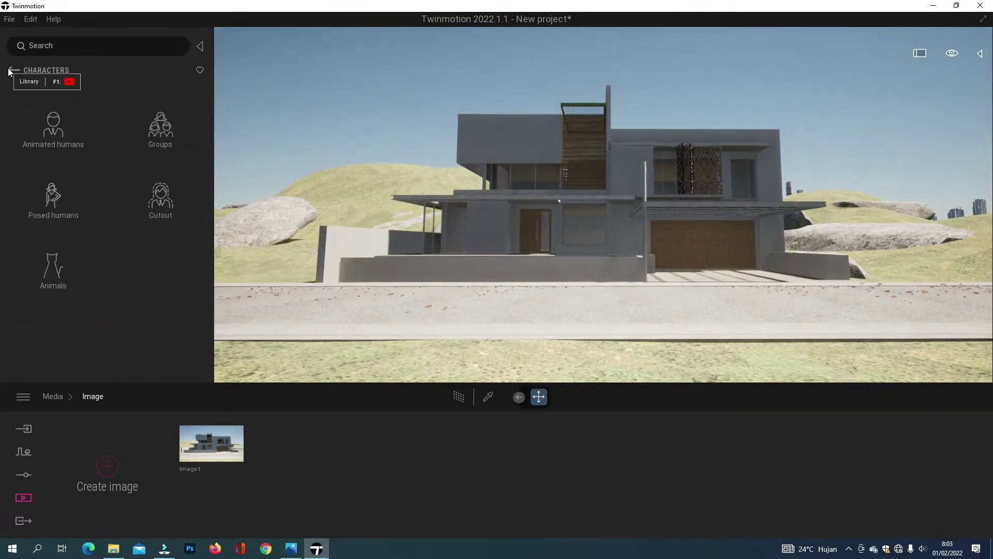
click(9, 73)
click(19, 449)
click(574, 482)
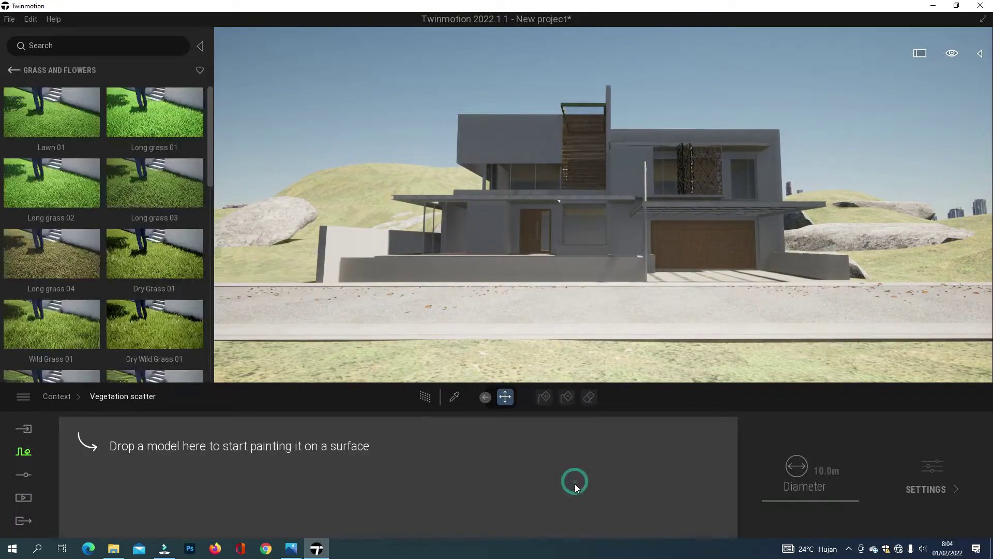
drag(74, 321, 132, 473)
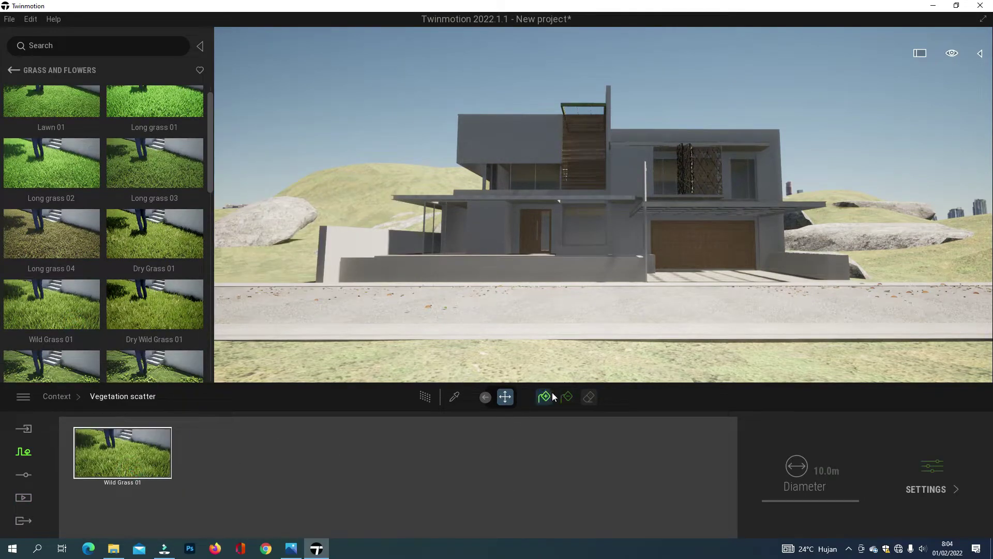
Paint Wild Grass 01 densely over the ground in front of the house with the 10 m brush
mouse_move(441, 354)
mouse_down()
mouse_move(517, 331)
mouse_move(621, 346)
mouse_move(494, 362)
mouse_up()
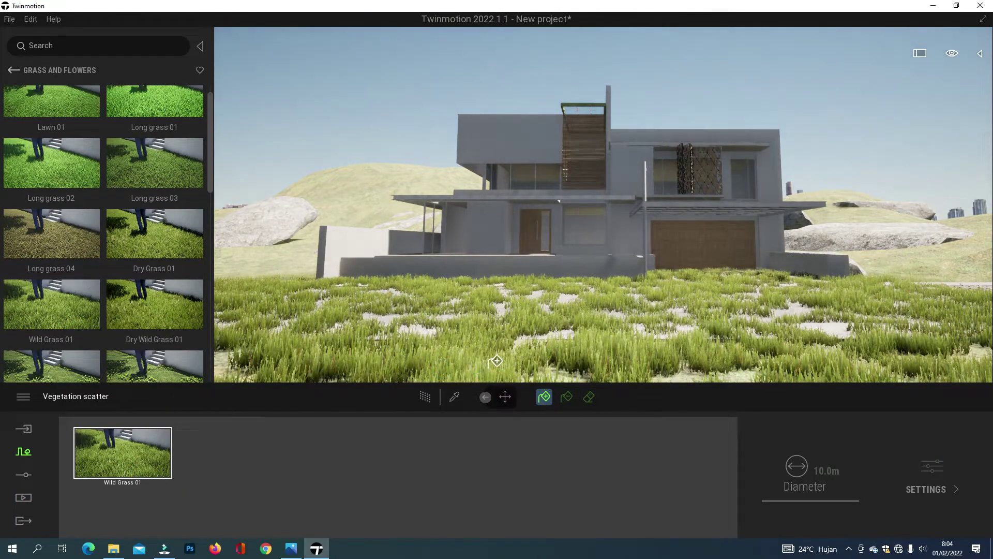
drag(557, 361, 573, 368)
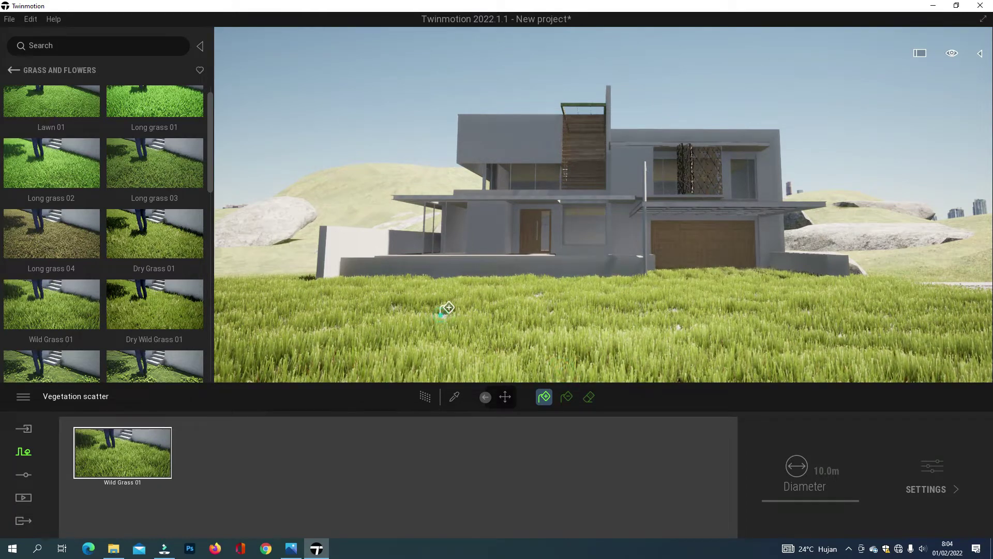
drag(447, 308, 451, 310)
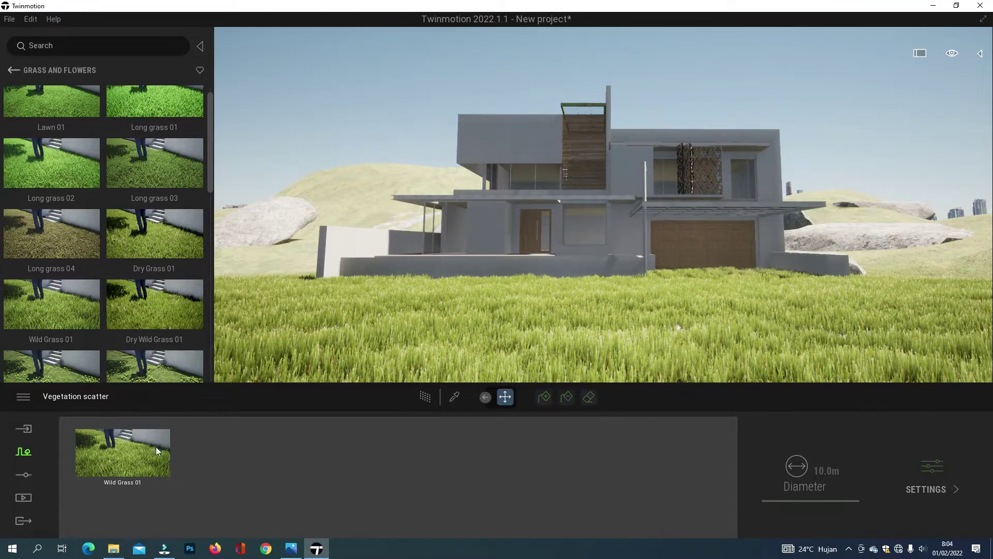
Set the Growth type of Wild Grass 01 to Uniform and reduce the height of the grass
click(933, 467)
click(320, 523)
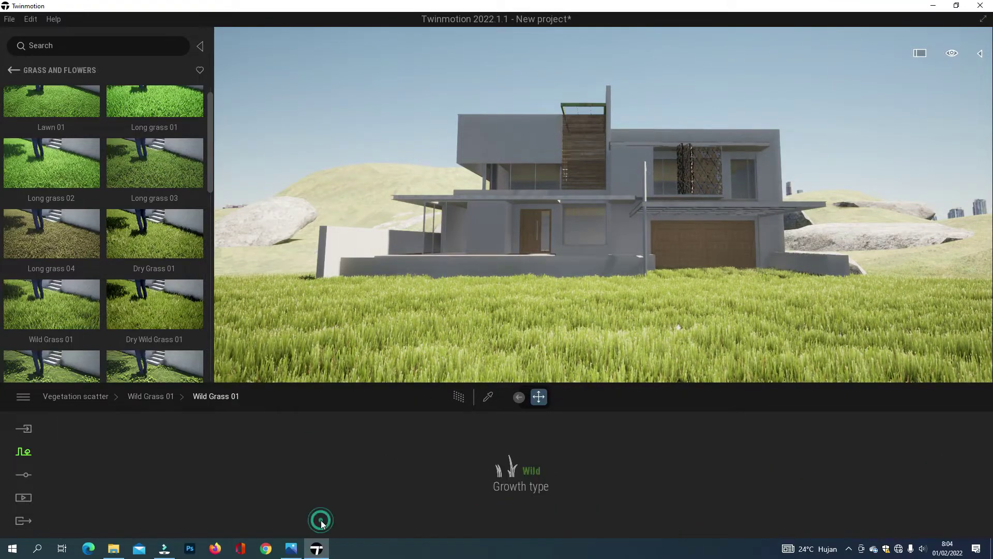
click(517, 421)
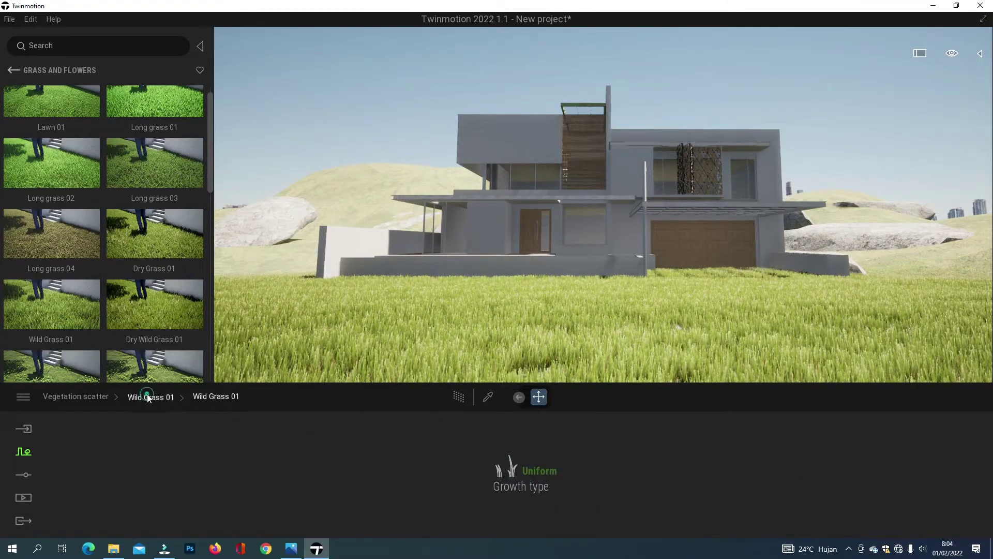
drag(274, 426, 260, 472)
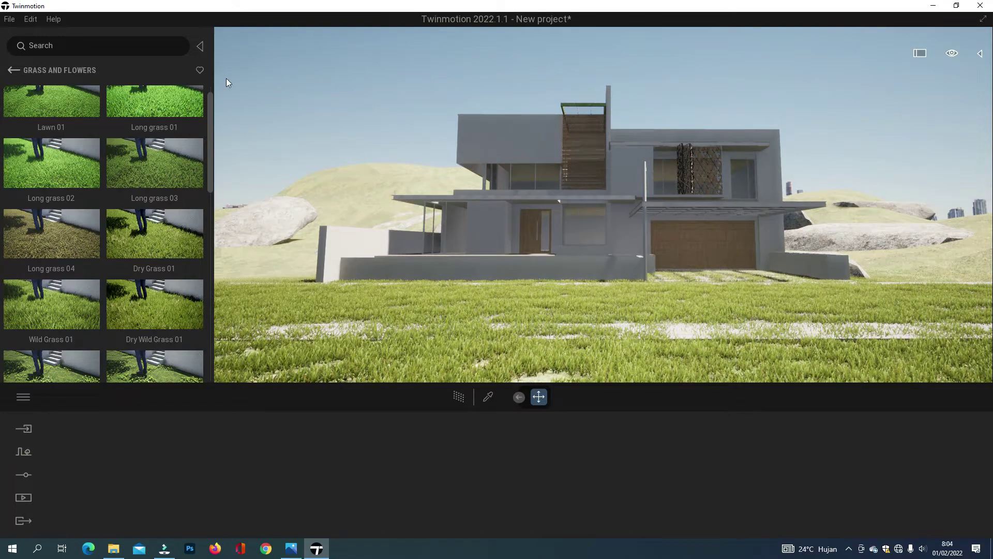
Activate the eraser for the painted Wild Grass 01 near the road and set its brush diameter to 8 m
click(362, 353)
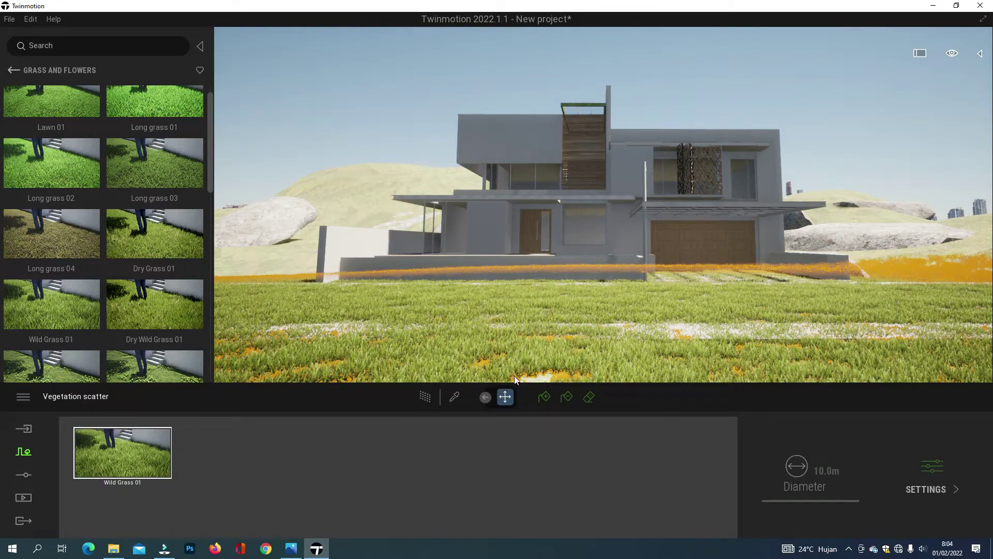
click(589, 398)
right_drag(510, 314, 532, 312)
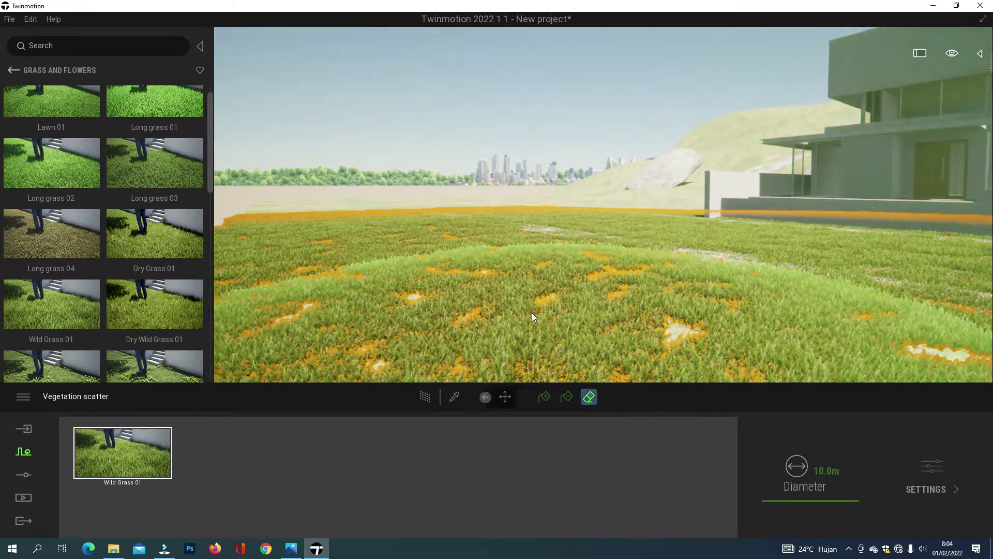
key(d)
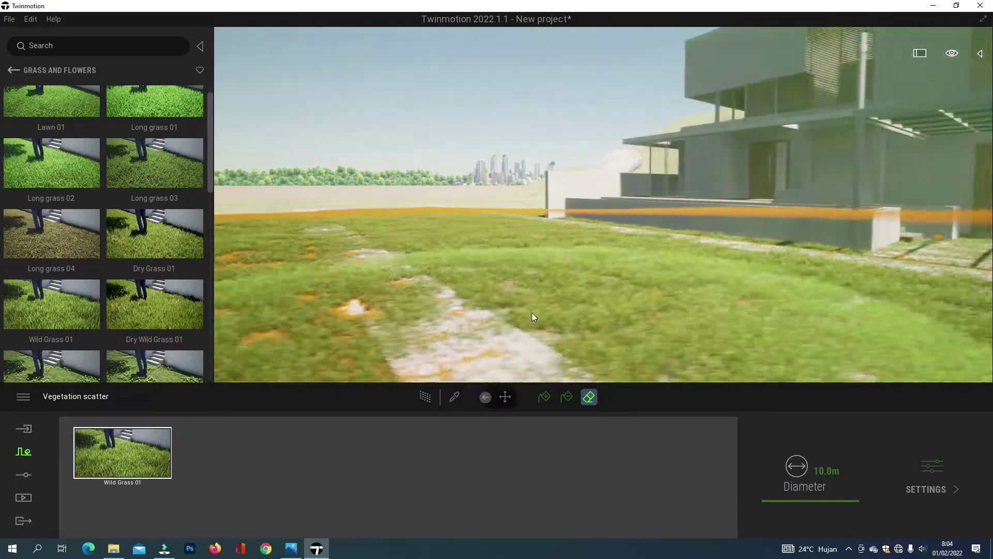
key(Up)
click(843, 472)
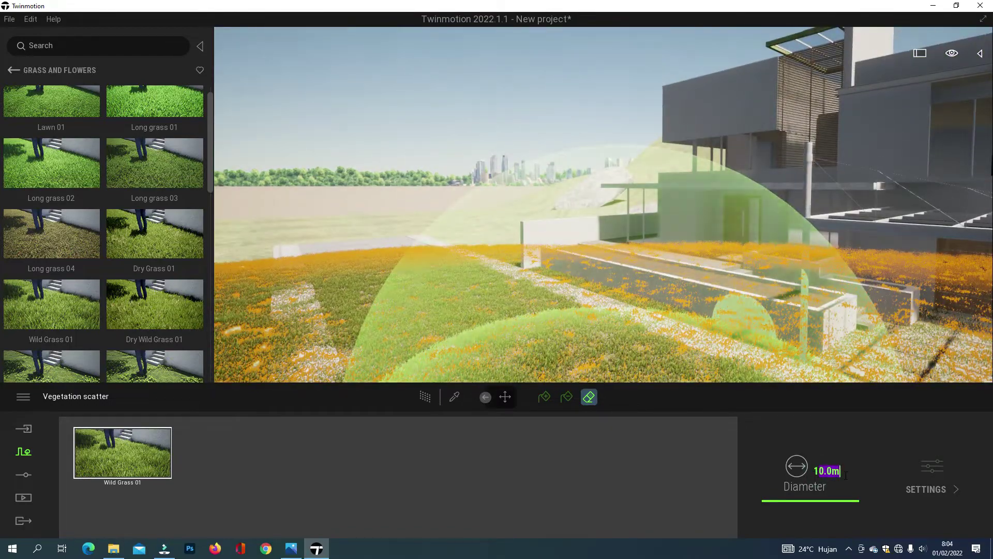
key(BackSpace)
key(BackSpace)
text(8)
key(Return)
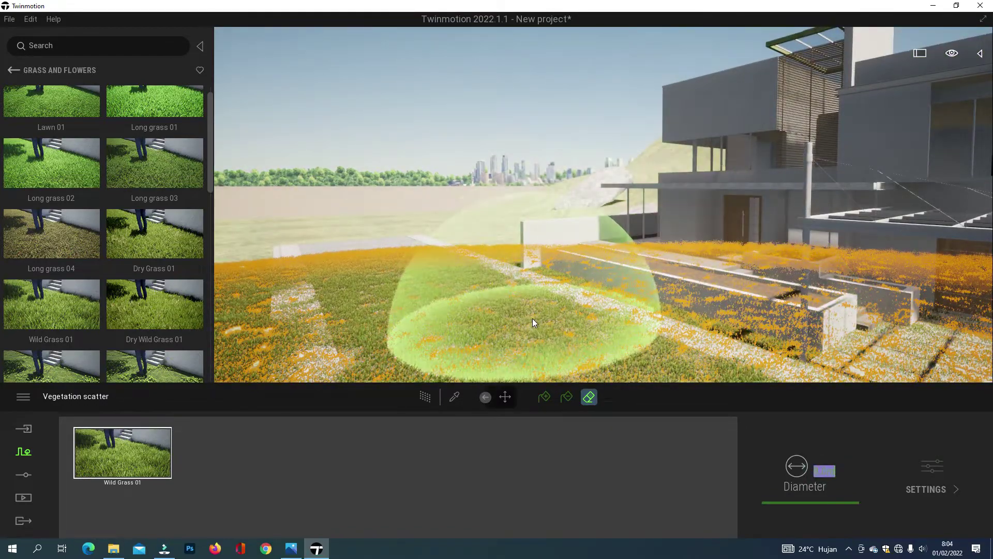
Set the eraser diameter to 8 m and erase the Wild Grass 01 covering the far part of the road
text(8)
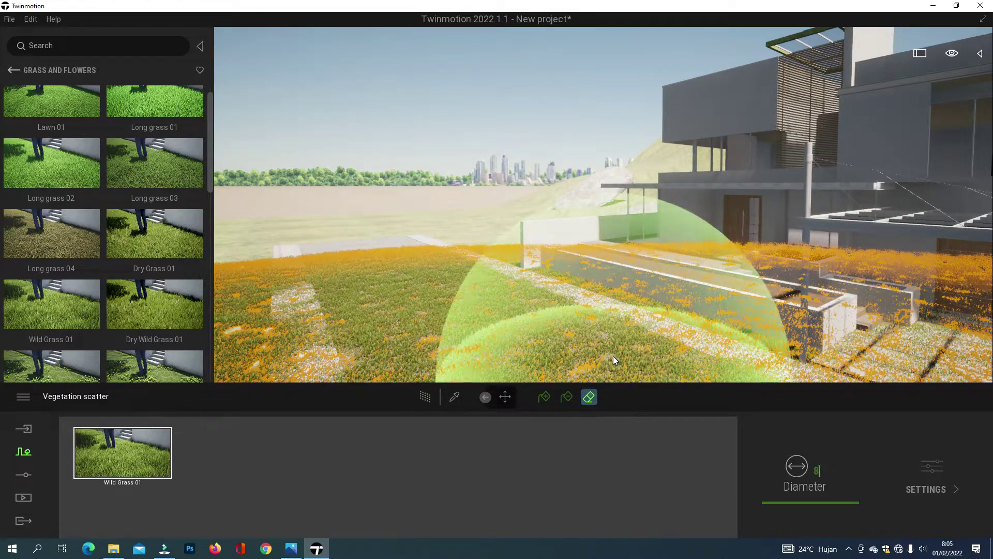
key(Return)
right_click(542, 446)
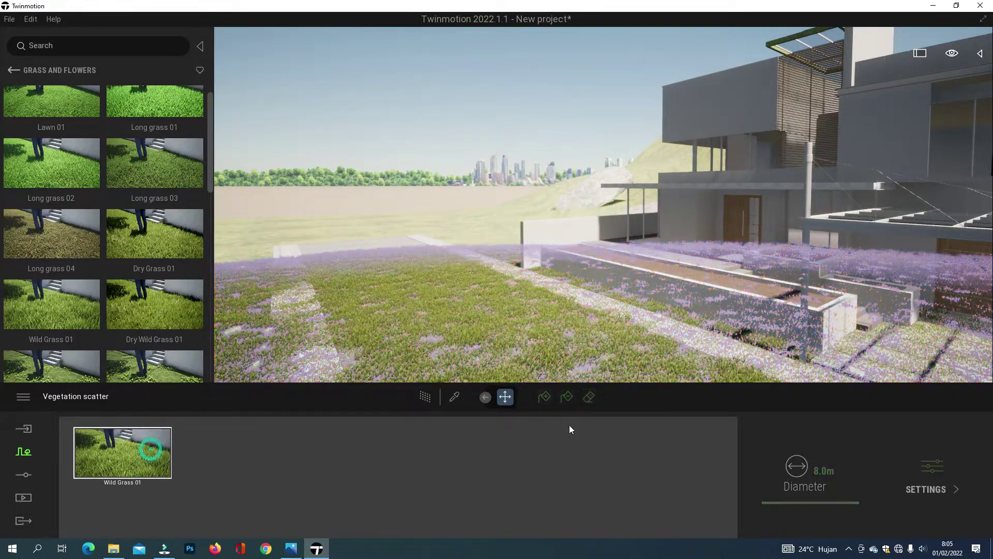
click(589, 397)
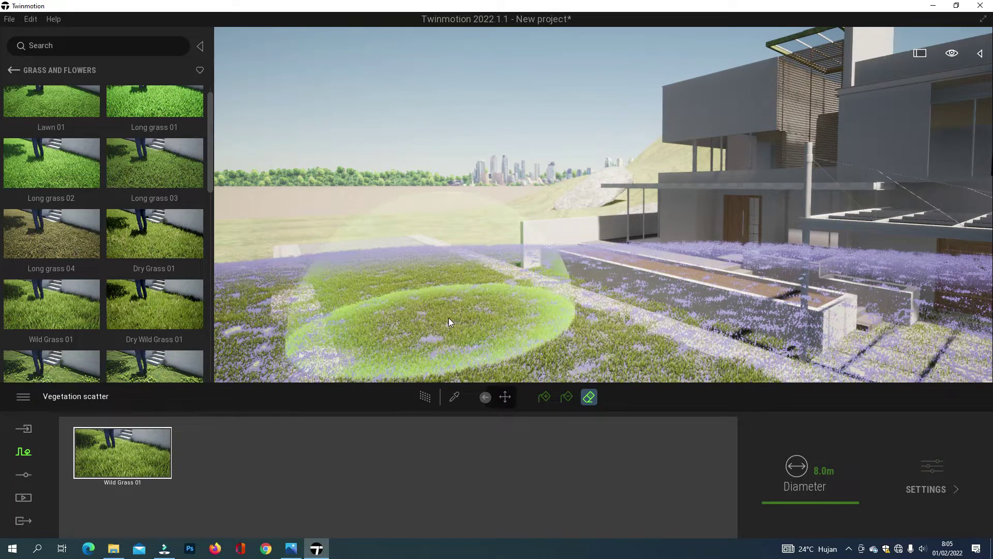
drag(449, 319, 369, 254)
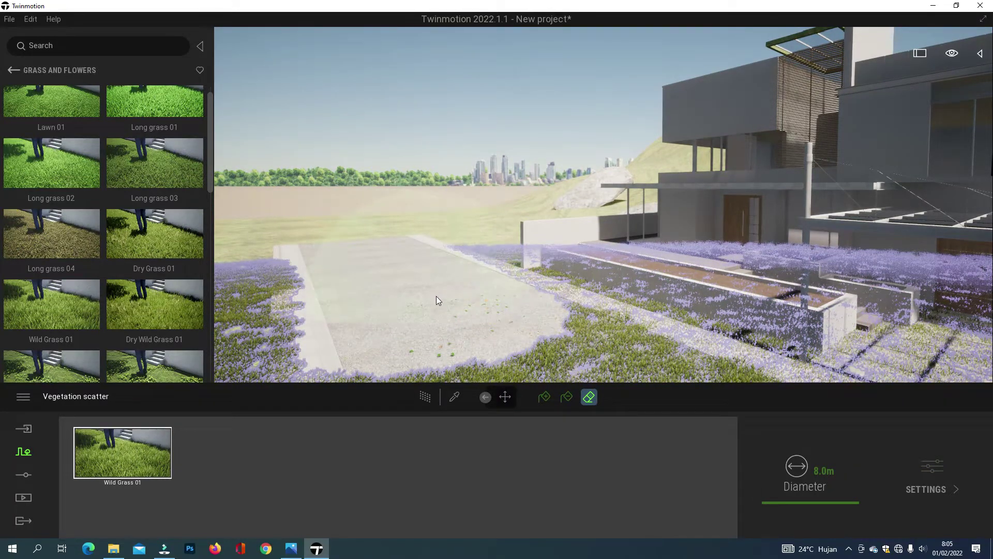
key(Escape)
click(385, 197)
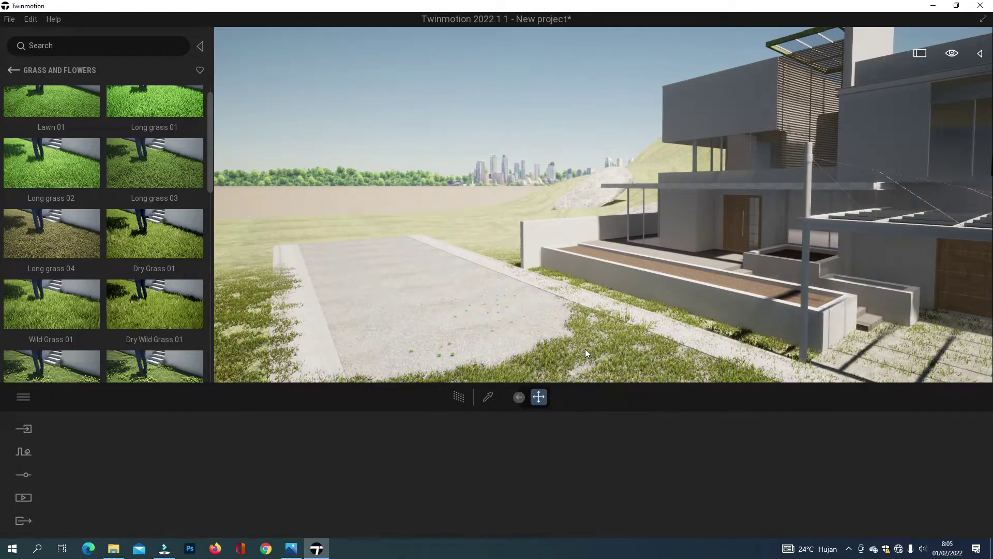
Reselect the painted grass and erase it from the near stretch of the road and its concrete borders
click(585, 352)
right_drag(585, 353, 583, 290)
scroll(594, 320, down, 2)
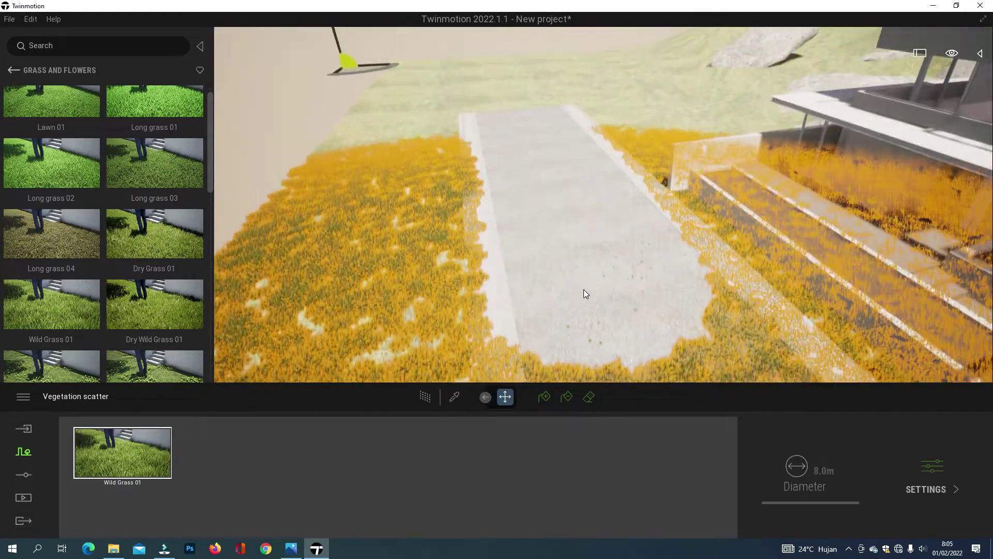
middle_drag(583, 289, 544, 304)
click(588, 397)
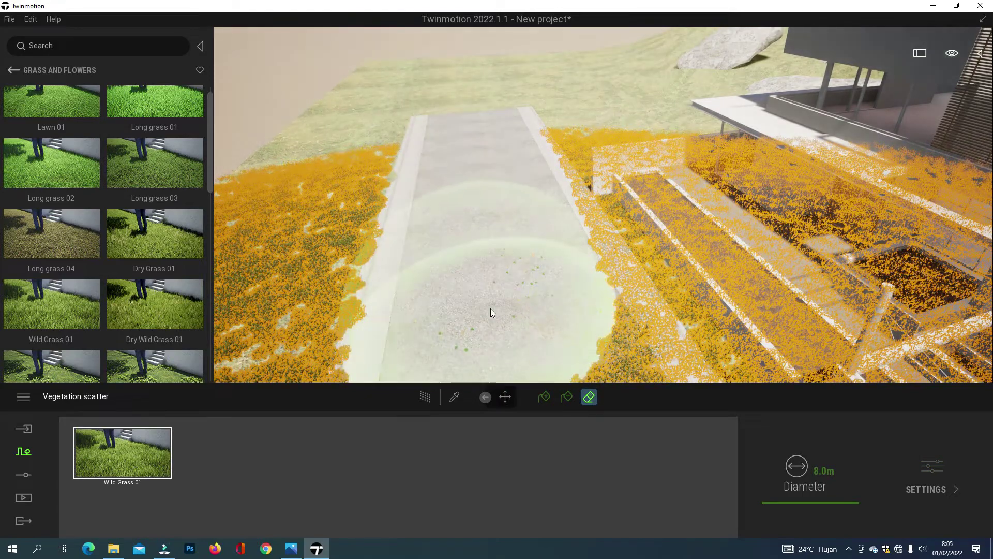
drag(491, 309, 506, 270)
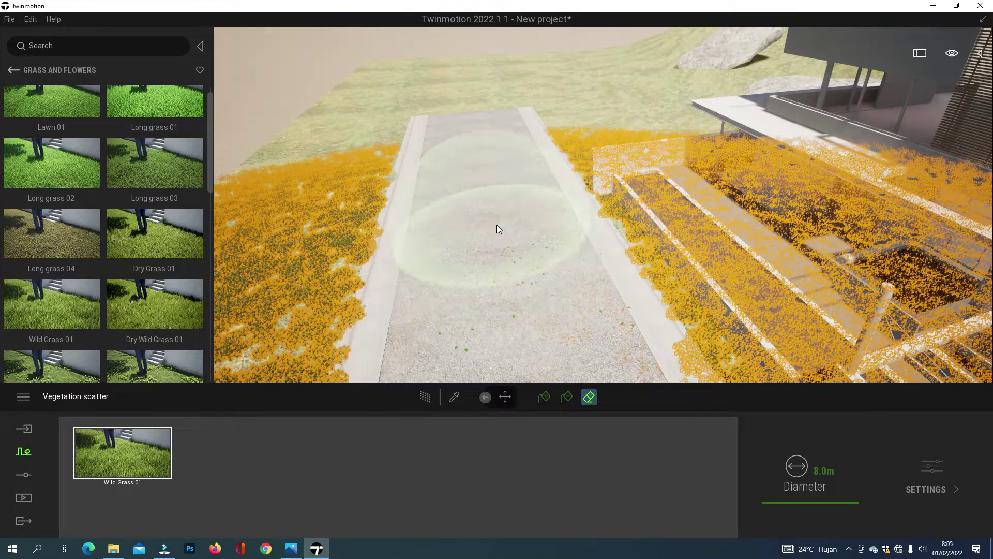
key(Escape)
Select Scatter vegetation 1 in the scene graph and erase its grass along the remaining stretch of road up to the end
right_drag(514, 261, 632, 423)
key(Escape)
click(981, 54)
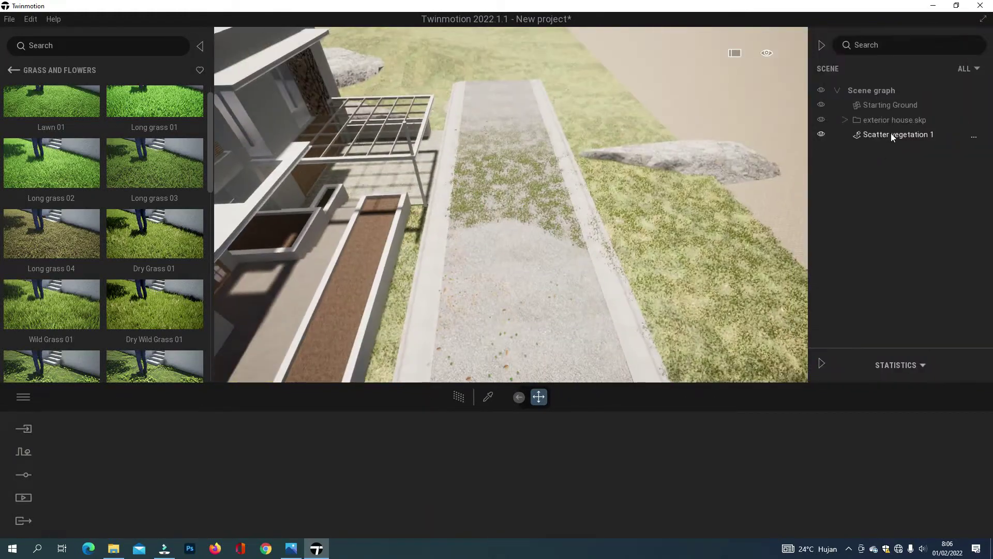
click(893, 134)
click(589, 397)
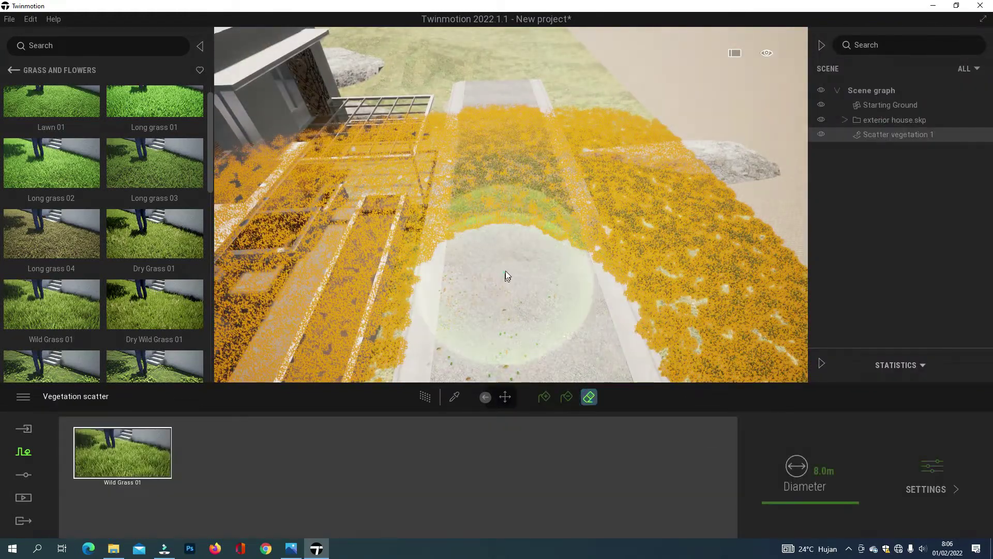
mouse_move(507, 263)
mouse_down()
mouse_move(495, 140)
mouse_move(538, 284)
mouse_move(511, 126)
mouse_up()
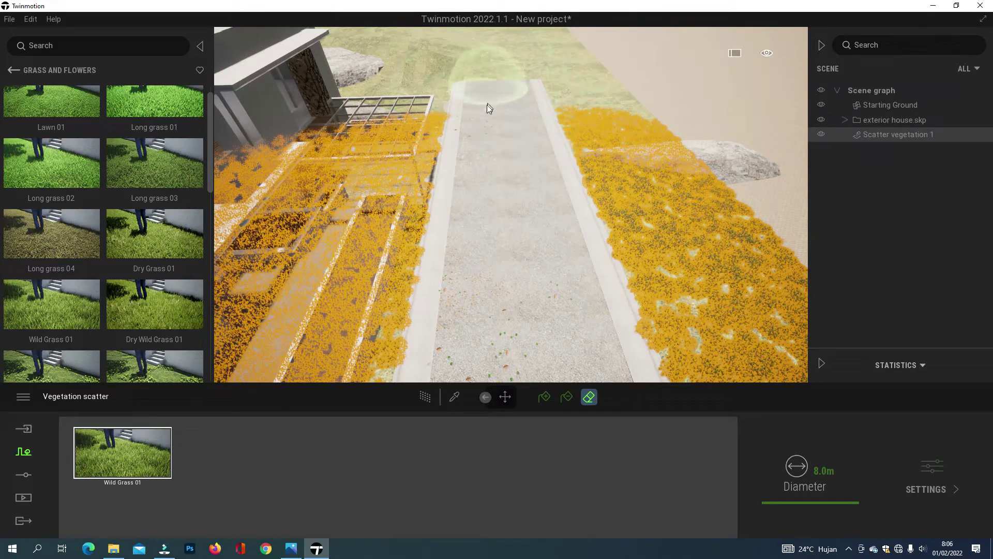
drag(523, 185, 525, 277)
Erase the grass from the paved driveway and the long planter box beside the road
scroll(504, 158, up, 5)
mouse_move(507, 162)
right_down()
mouse_move(530, 144)
mouse_move(526, 100)
mouse_move(464, 60)
mouse_move(418, 102)
right_up()
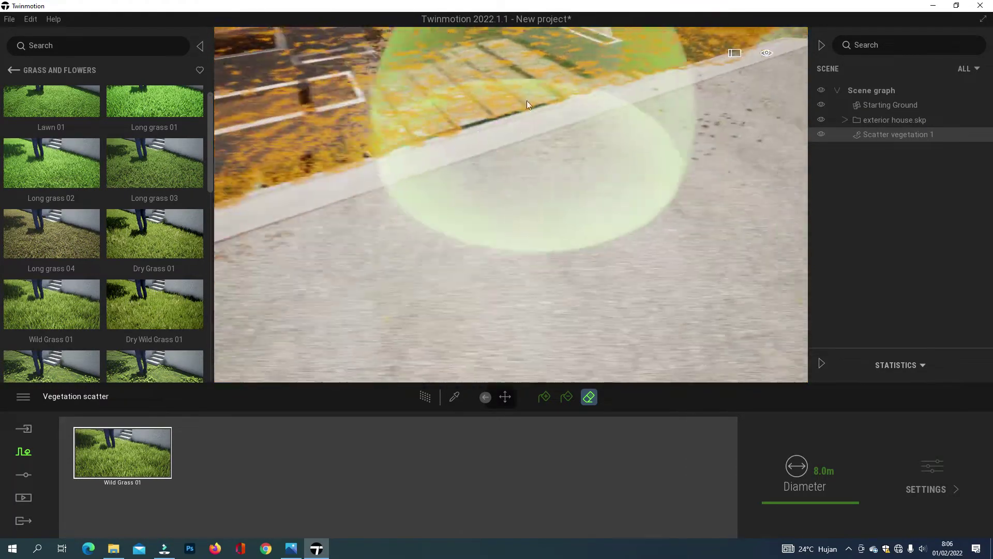
mouse_move(417, 104)
mouse_down()
mouse_move(489, 91)
mouse_move(514, 103)
mouse_move(461, 135)
mouse_move(436, 114)
mouse_move(450, 156)
mouse_move(462, 121)
mouse_up()
mouse_move(462, 118)
right_down()
mouse_move(462, 163)
mouse_move(417, 61)
mouse_move(480, 72)
mouse_move(436, 58)
mouse_move(408, 34)
mouse_move(355, 24)
mouse_move(365, 48)
mouse_move(527, 140)
mouse_move(554, 144)
mouse_move(537, 167)
mouse_move(547, 163)
mouse_move(418, 128)
mouse_move(656, 179)
mouse_move(604, 100)
right_up()
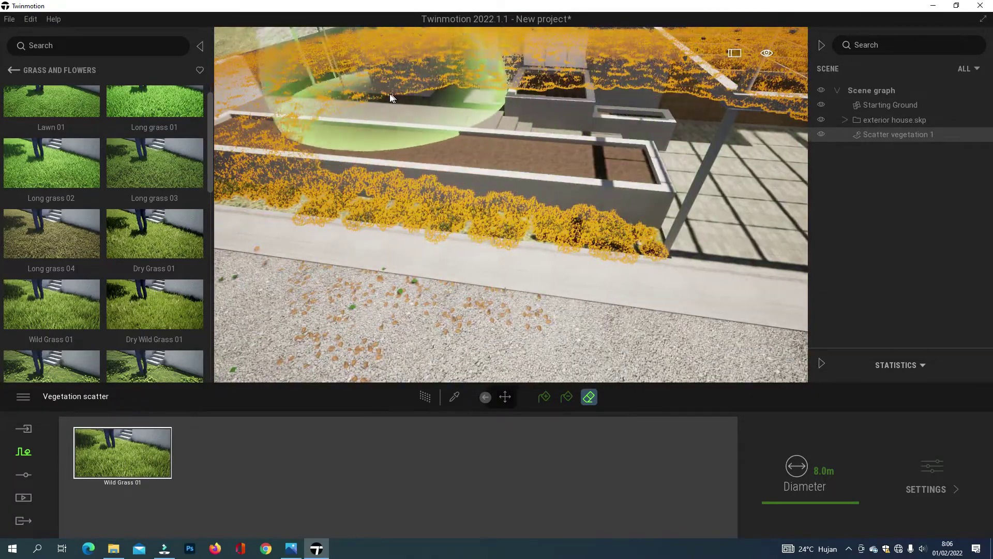
mouse_move(337, 89)
right_down()
mouse_move(482, 86)
mouse_move(706, 102)
right_up()
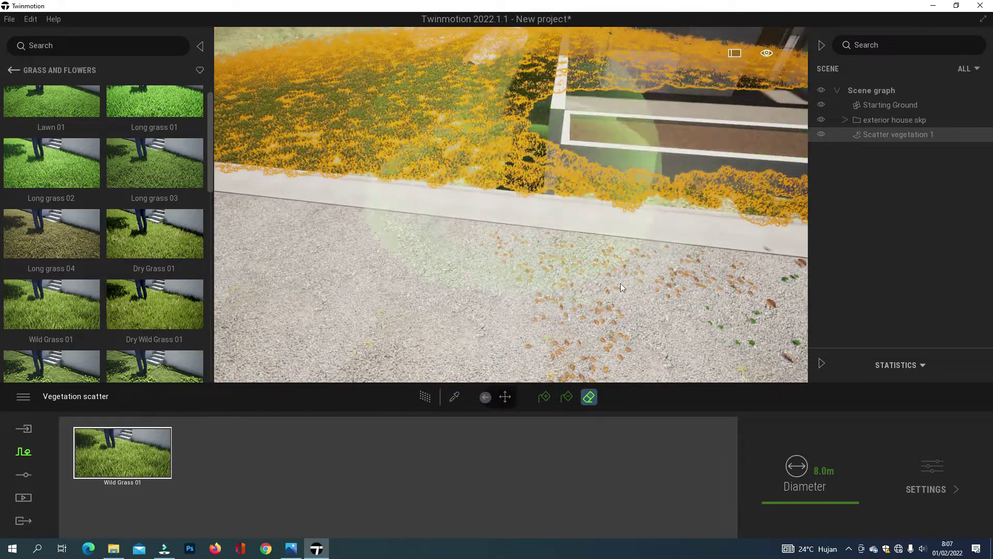
Fill the ground surface beside the road with Wild Grass 01
click(543, 396)
click(535, 103)
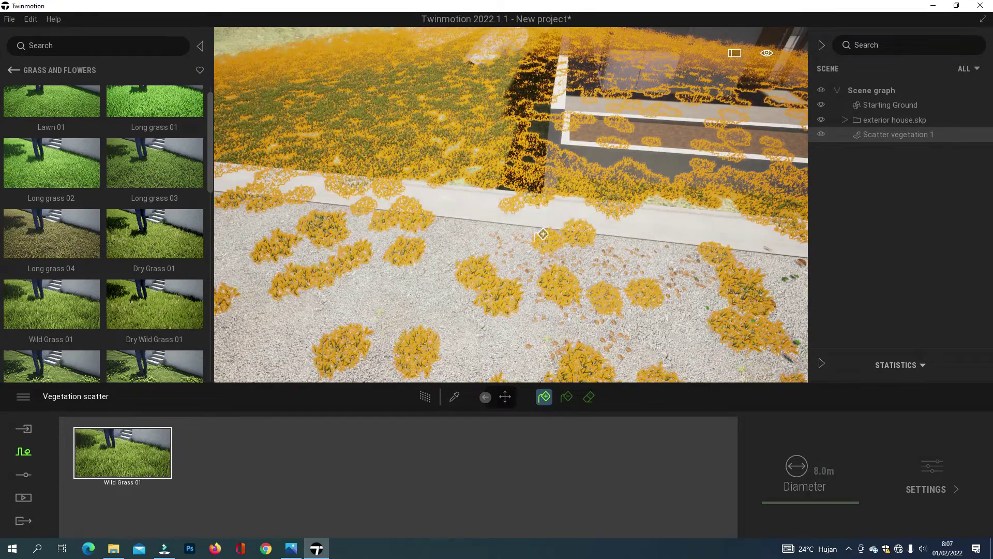
scroll(543, 235, down, 6)
right_drag(543, 234, 688, 234)
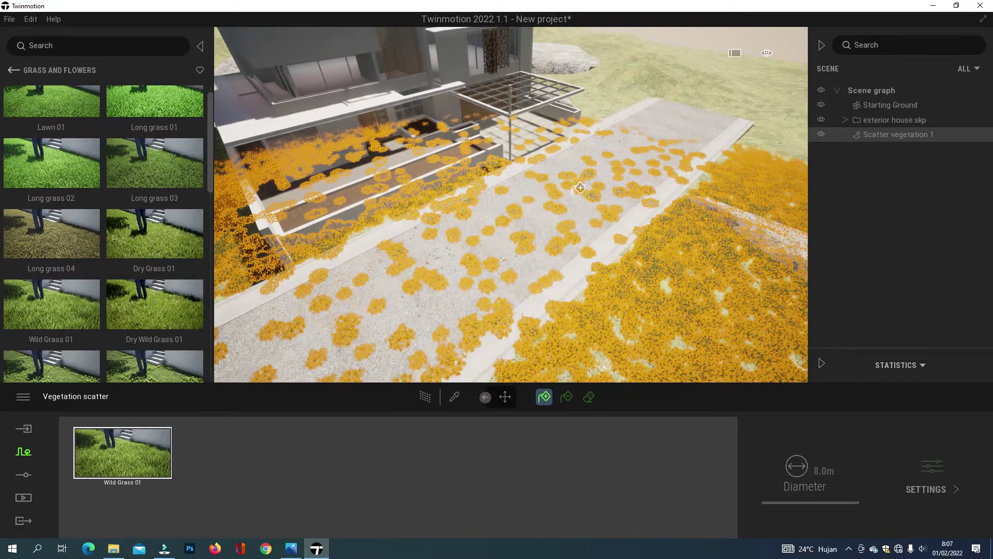
right_drag(580, 188, 546, 166)
Erase the filled grass clumps from the whole length of the road and its borders with the 8 m eraser
click(588, 397)
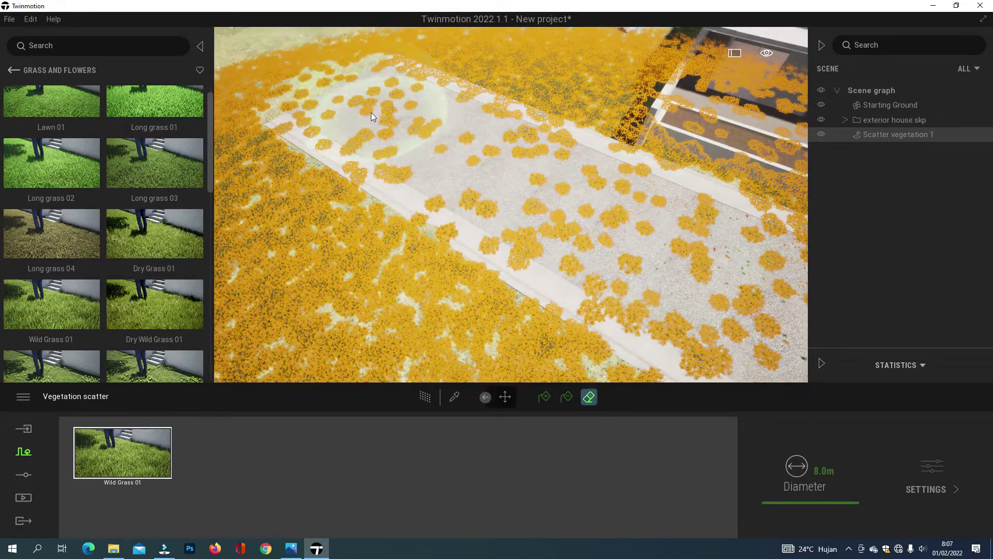
mouse_move(370, 112)
mouse_down()
mouse_move(355, 105)
mouse_move(515, 191)
mouse_move(471, 148)
mouse_move(377, 93)
mouse_move(576, 212)
mouse_move(526, 171)
mouse_move(675, 268)
mouse_move(537, 194)
mouse_up()
mouse_move(537, 194)
right_down()
mouse_move(588, 219)
mouse_move(559, 204)
right_up()
mouse_move(491, 196)
mouse_down()
mouse_move(384, 208)
mouse_move(448, 197)
mouse_move(511, 131)
mouse_move(564, 132)
mouse_move(637, 84)
mouse_up()
scroll(637, 81, down, 5)
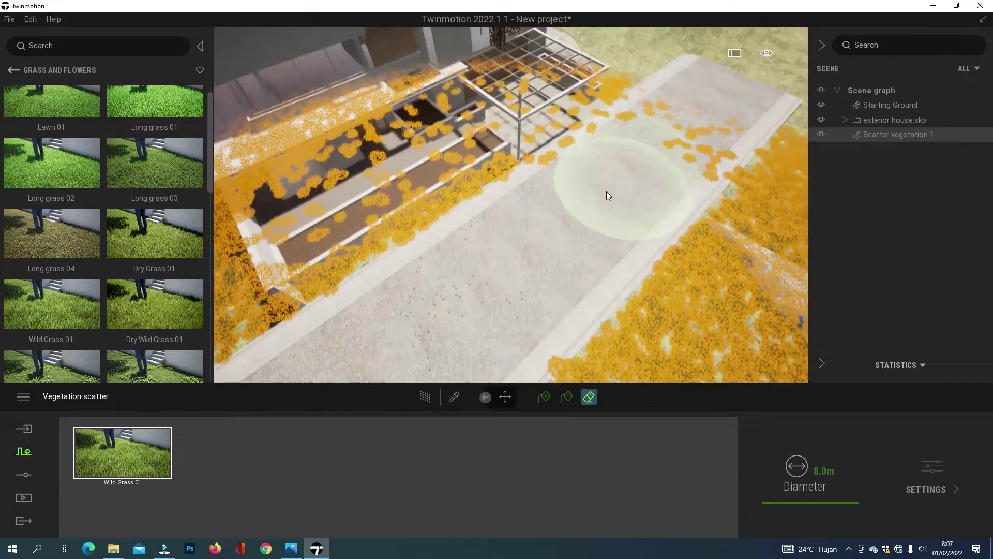
mouse_move(644, 151)
mouse_down()
mouse_move(703, 99)
mouse_move(680, 150)
mouse_move(686, 111)
mouse_up()
Erase the grass from the planters, terrace and driveway paving, plus the end of the strip next to the carport post
mouse_move(388, 152)
mouse_down()
mouse_move(328, 174)
mouse_move(496, 92)
mouse_move(547, 87)
mouse_up()
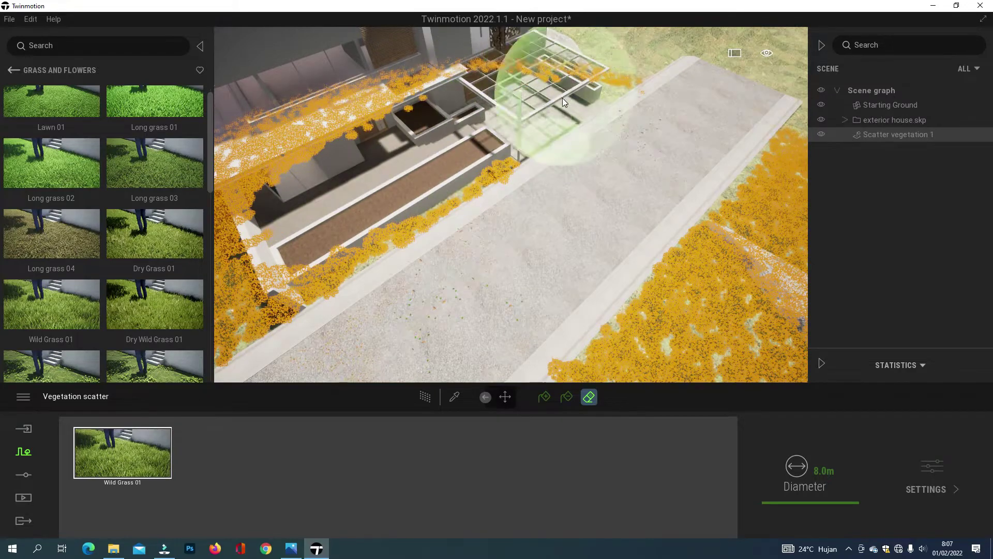
scroll(561, 101, up, 5)
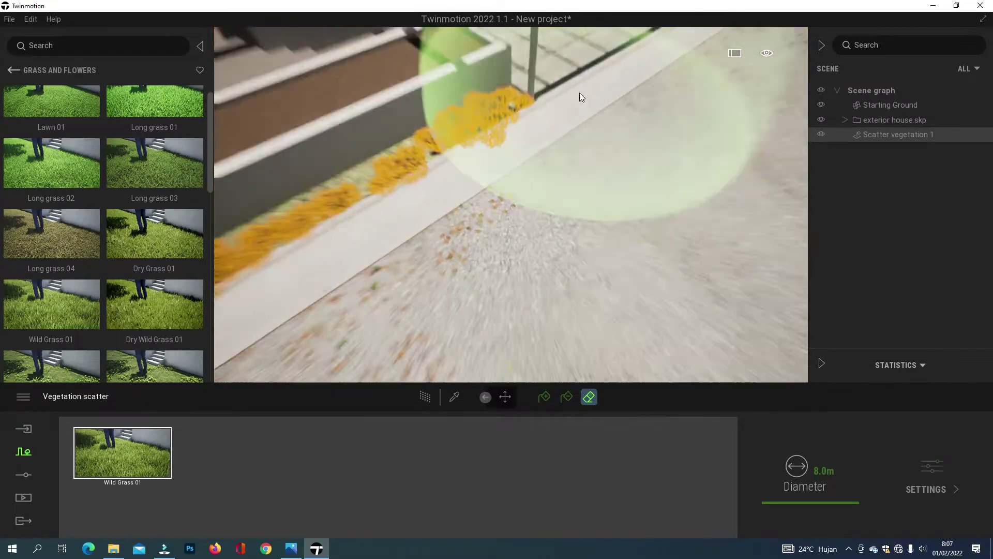
scroll(580, 92, down, 5)
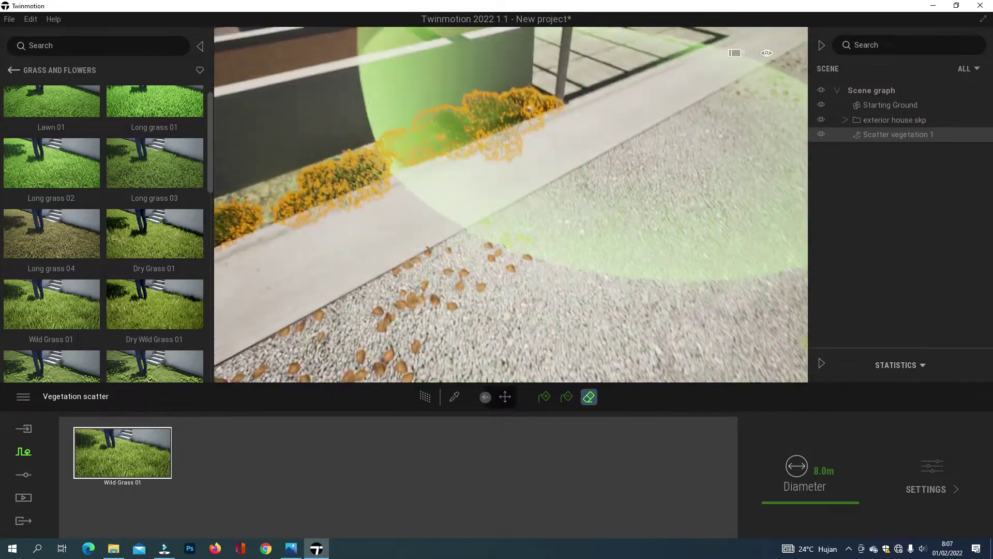
click(595, 79)
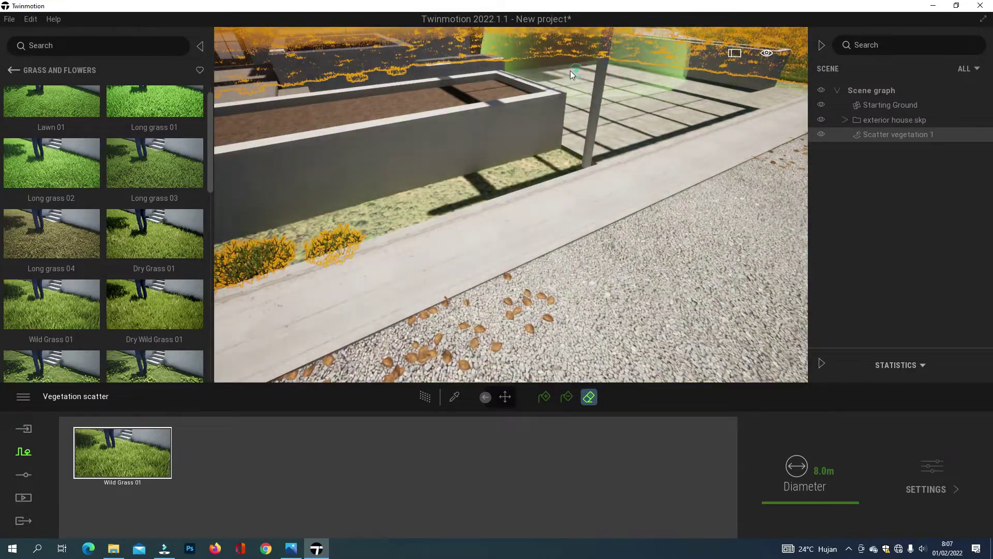
right_drag(620, 82, 672, 68)
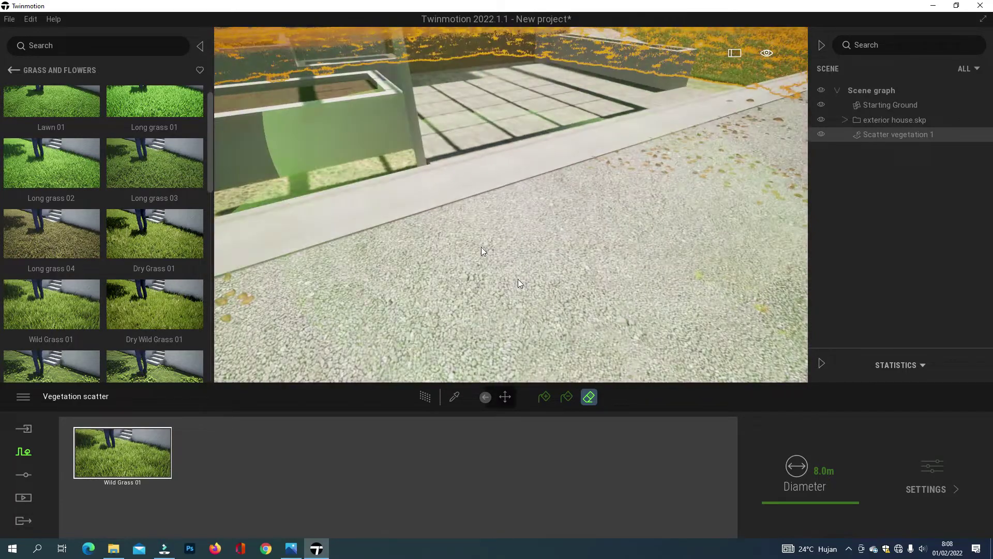
key(Escape)
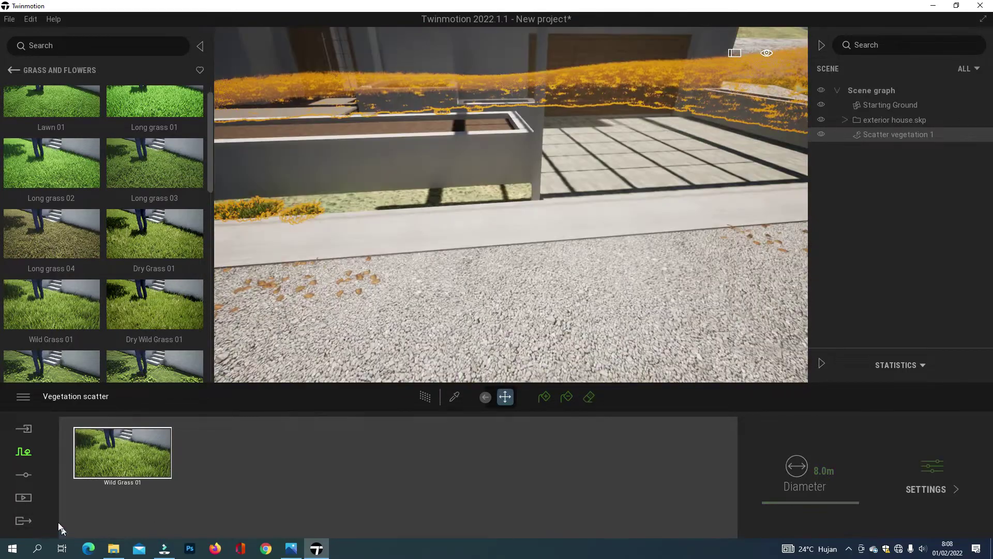
Open the saved camera view Image1 and preview it with the Path Tracer, switching the Path Tracer off again at the end
click(23, 497)
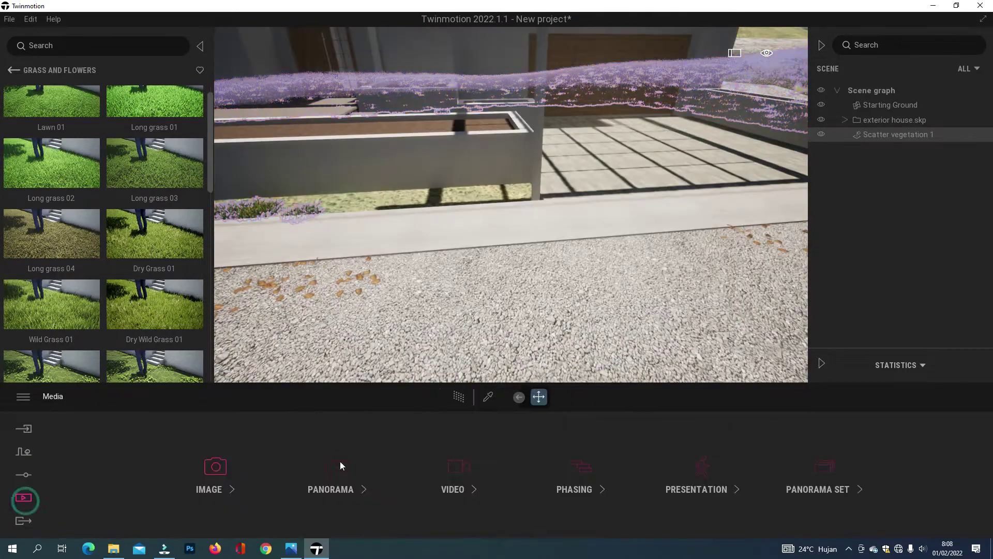
click(211, 466)
click(212, 443)
click(455, 400)
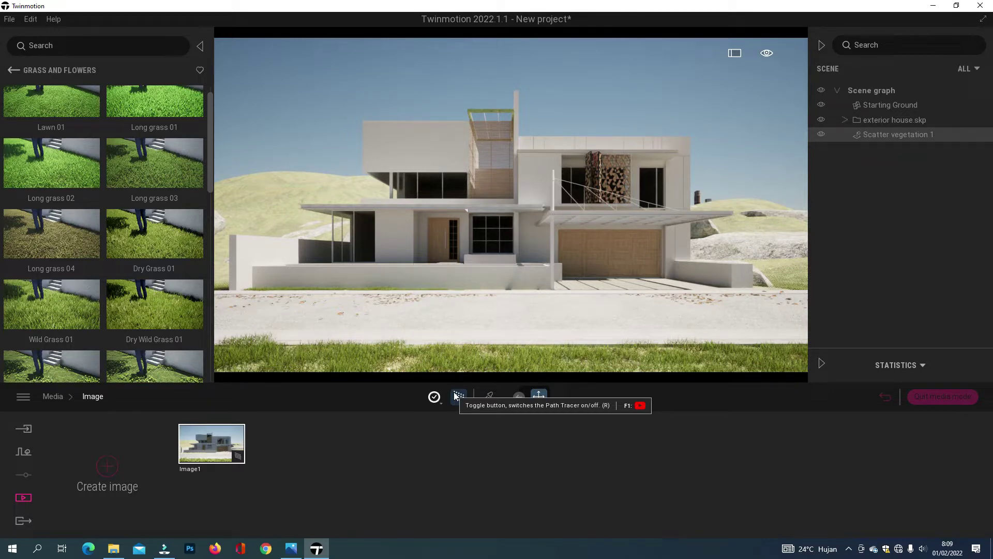
click(458, 396)
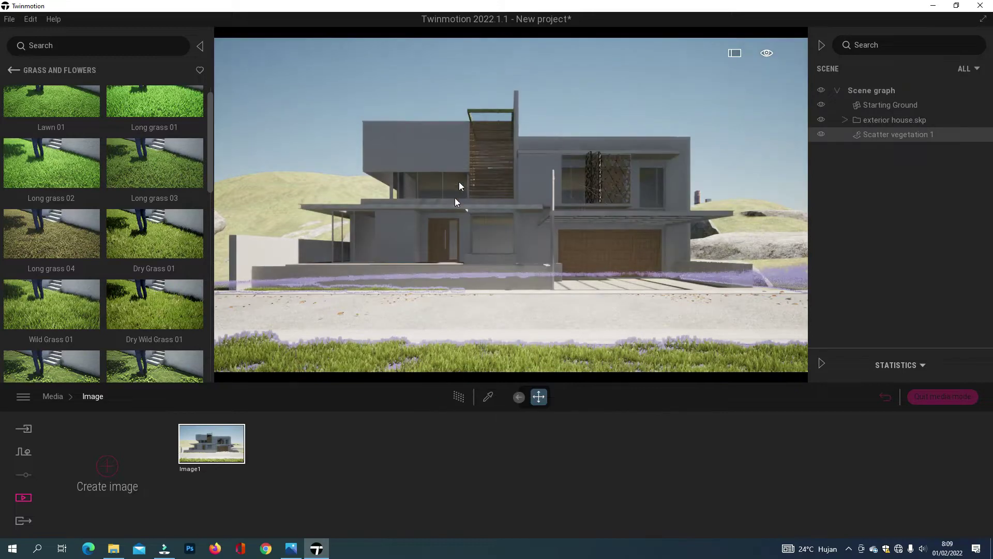
Look through the Grass and flowers and Bushes categories of the vegetation library for foreground plants
click(13, 69)
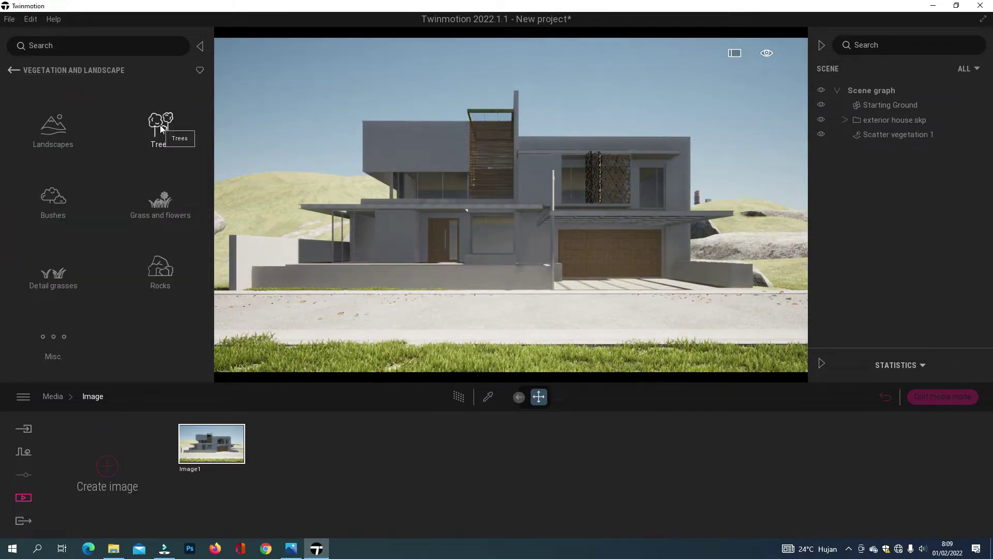
click(72, 203)
click(19, 77)
click(161, 203)
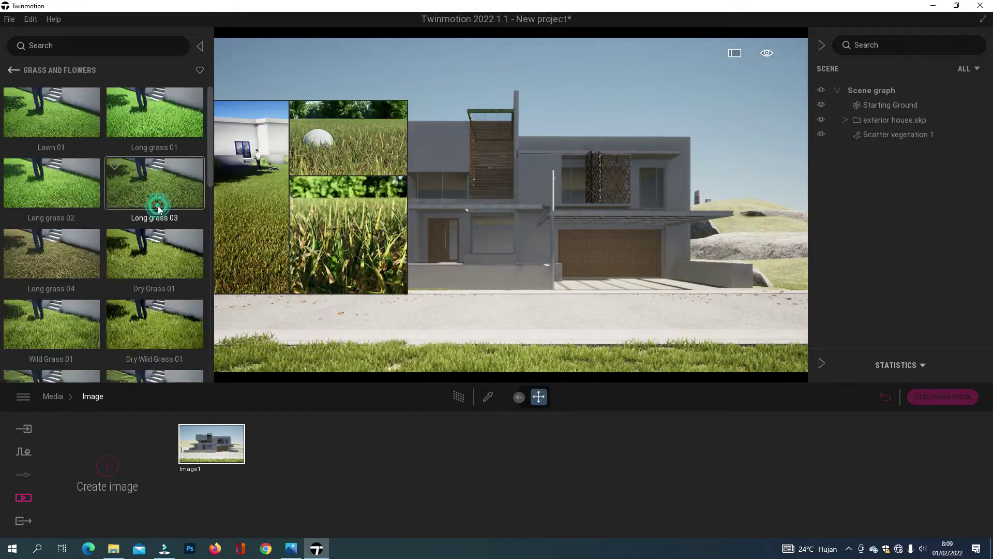
scroll(114, 311, down, 3)
click(12, 69)
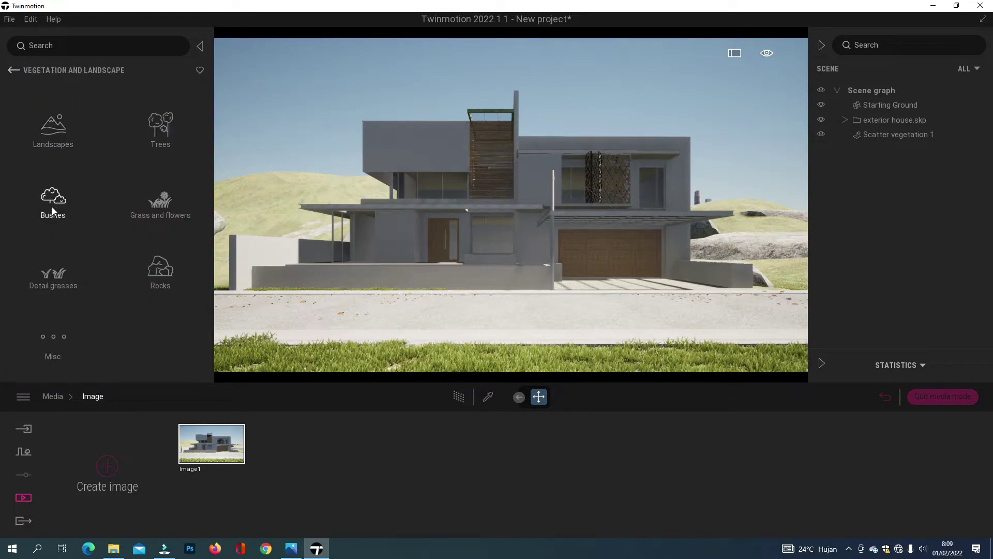
click(58, 206)
scroll(117, 274, down, 3)
scroll(121, 317, down, 10)
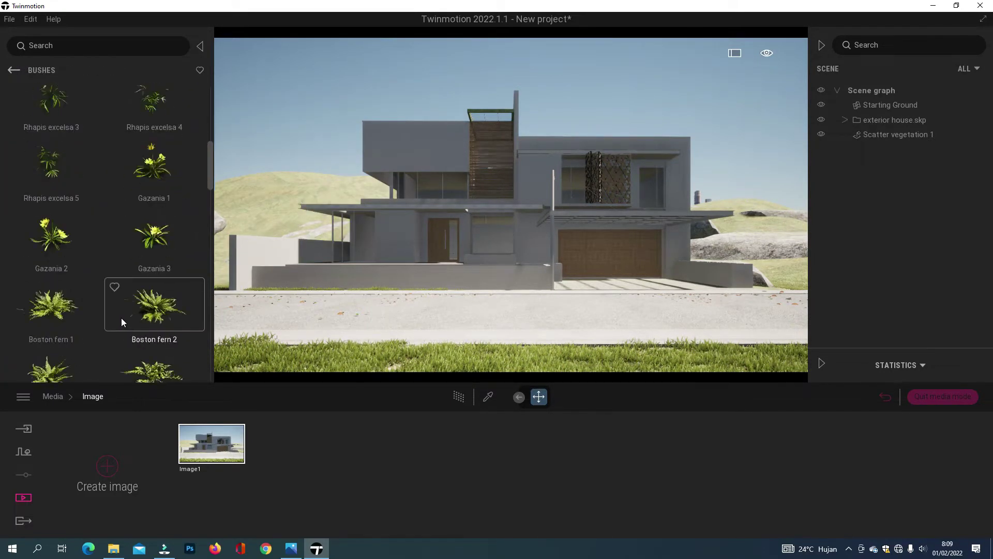
scroll(121, 321, down, 10)
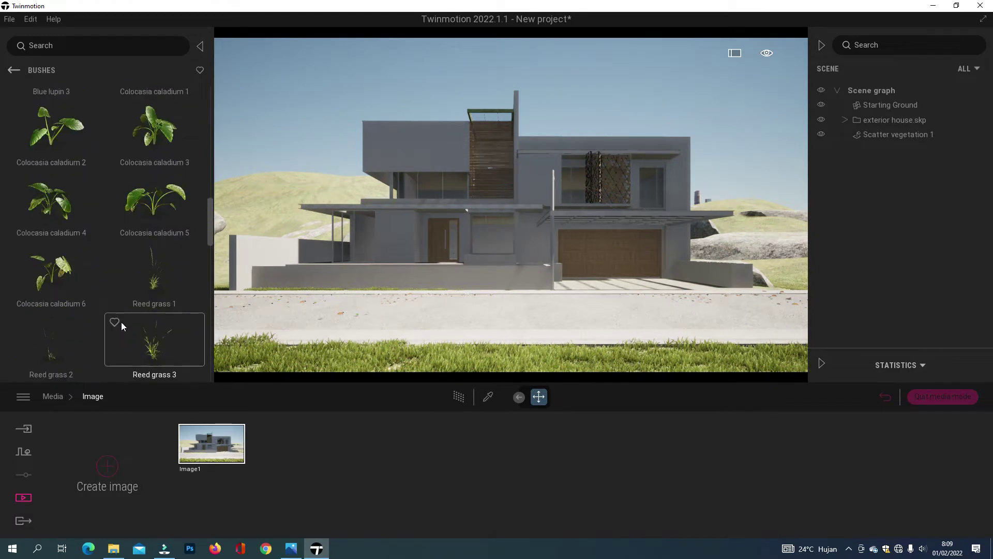
scroll(120, 320, down, 10)
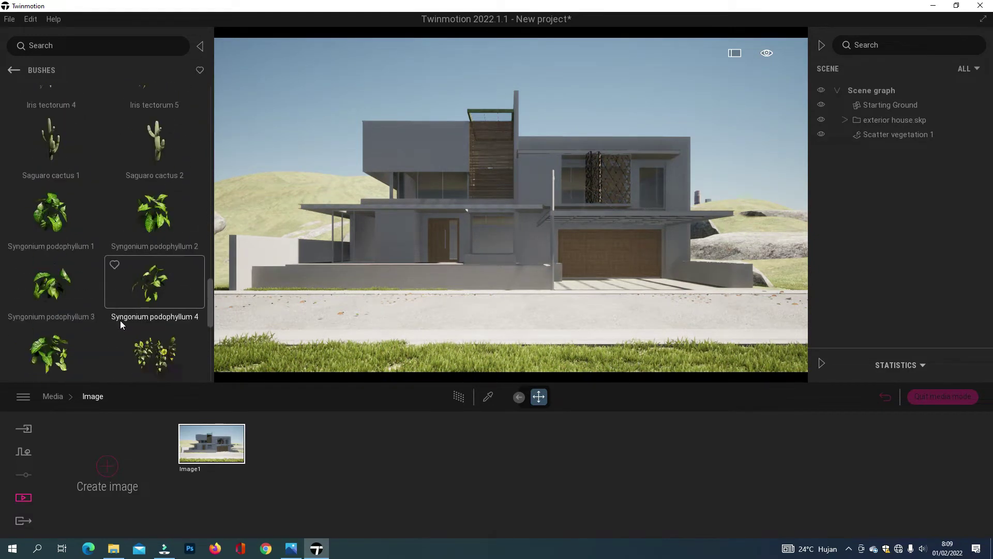
scroll(89, 302, down, 7)
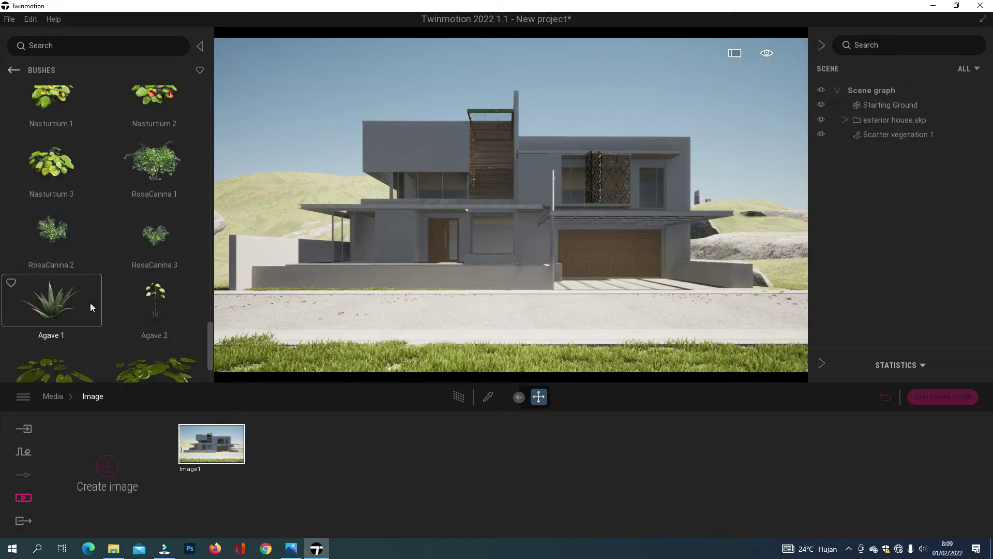
Try out the Sunflower 1 bush in the foreground grass
scroll(87, 230, up, 9)
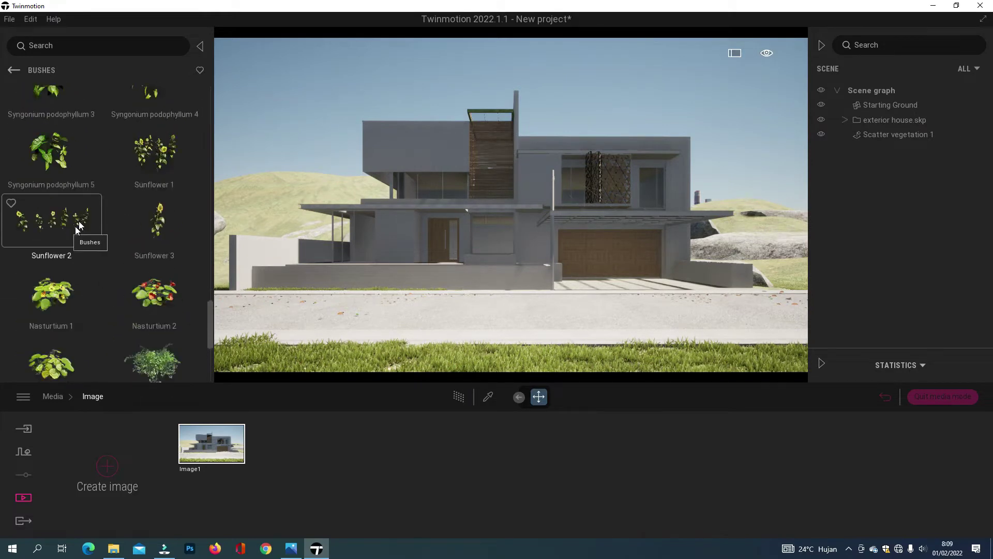
scroll(109, 185, up, 2)
drag(154, 228, 265, 370)
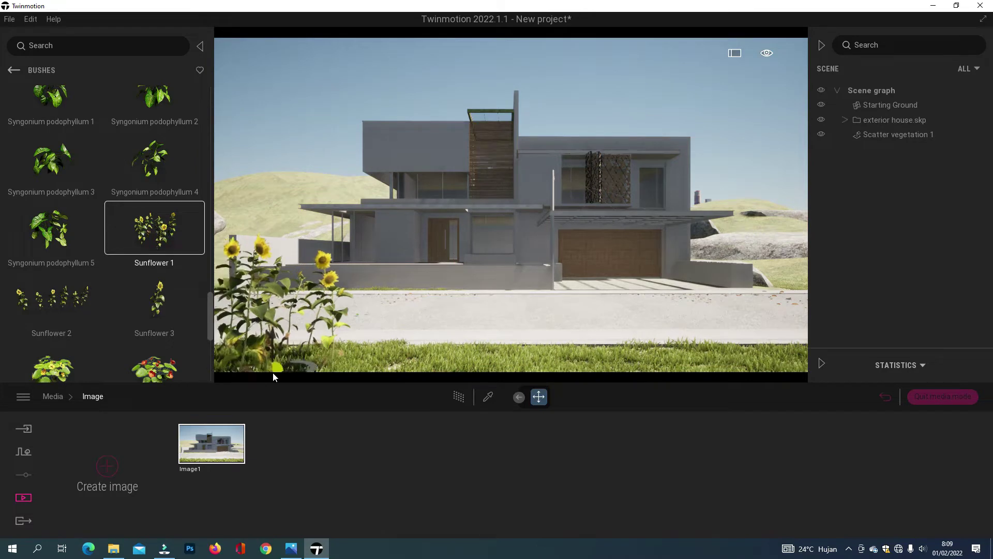
Scatter individual Reed grass 1 plants across the foreground grass on the near side of the road
scroll(89, 231, up, 5)
scroll(92, 241, up, 5)
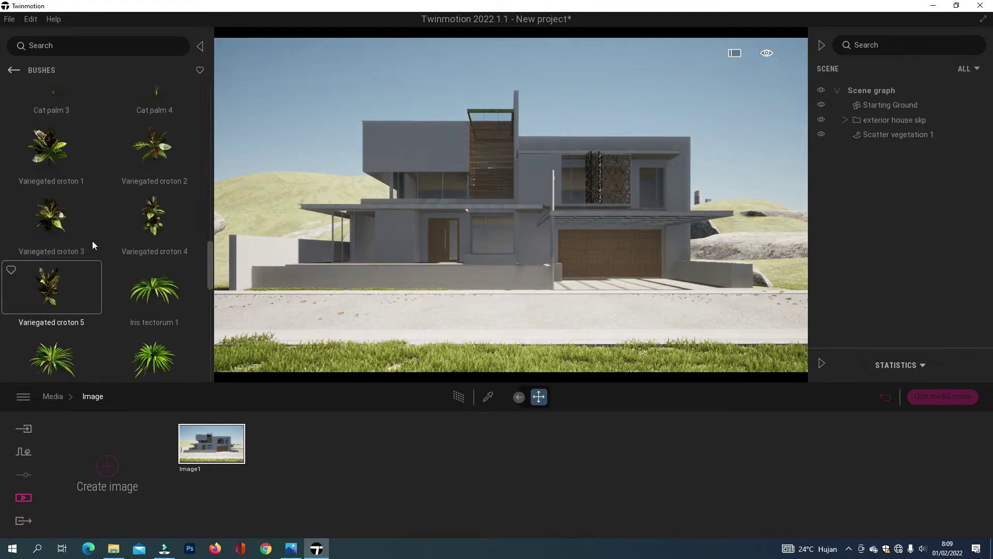
scroll(146, 218, up, 4)
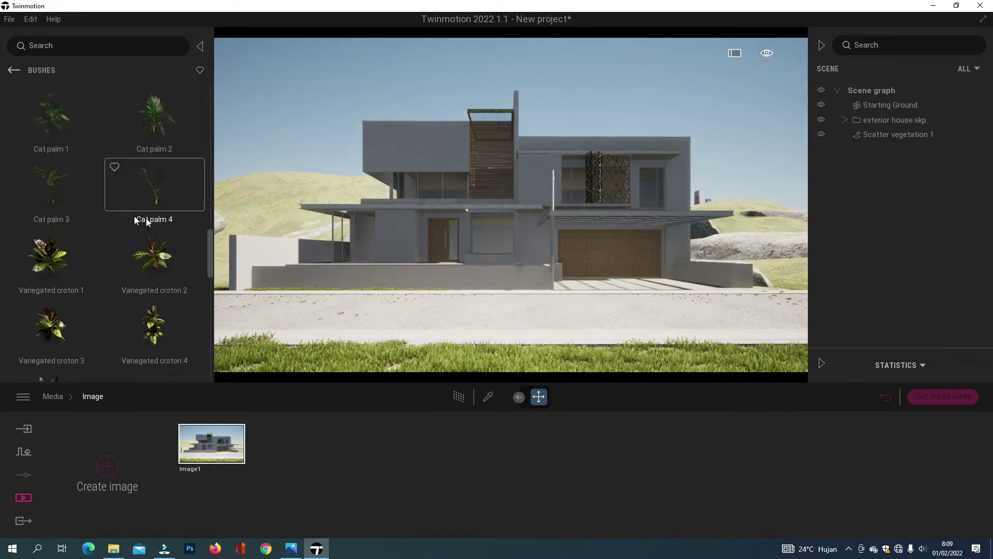
scroll(125, 170, up, 1)
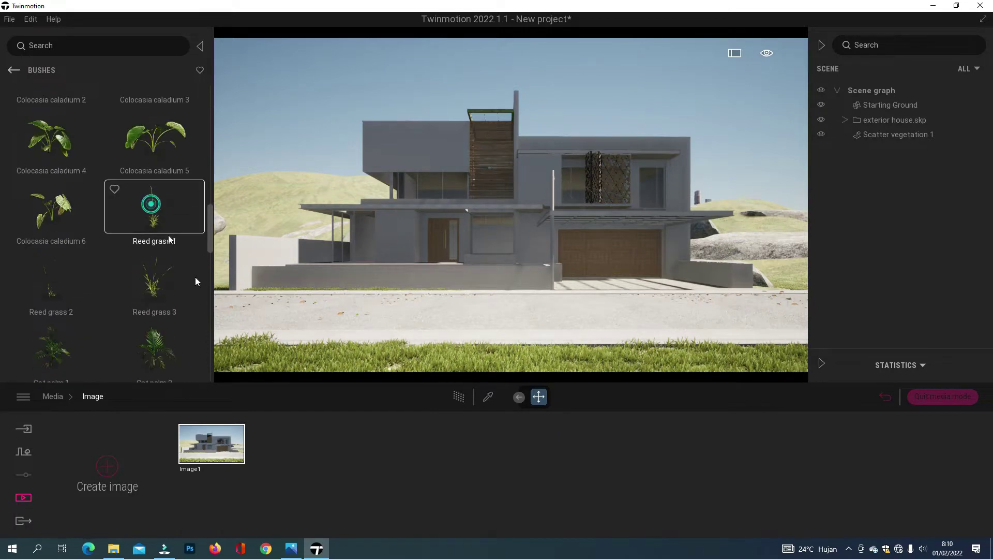
drag(171, 233, 400, 370)
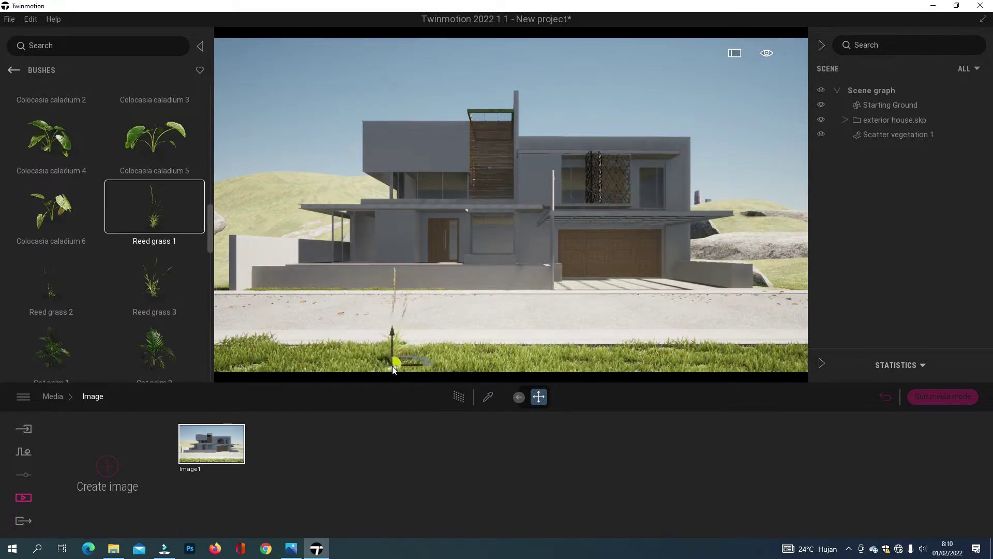
right_drag(439, 332, 403, 347)
click(937, 395)
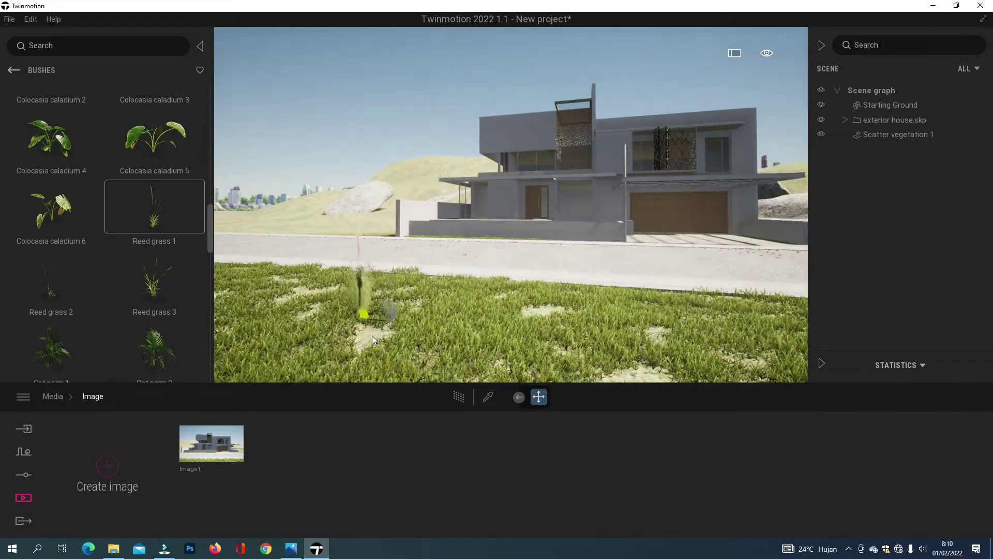
click(371, 328)
click(489, 302)
click(404, 293)
click(539, 318)
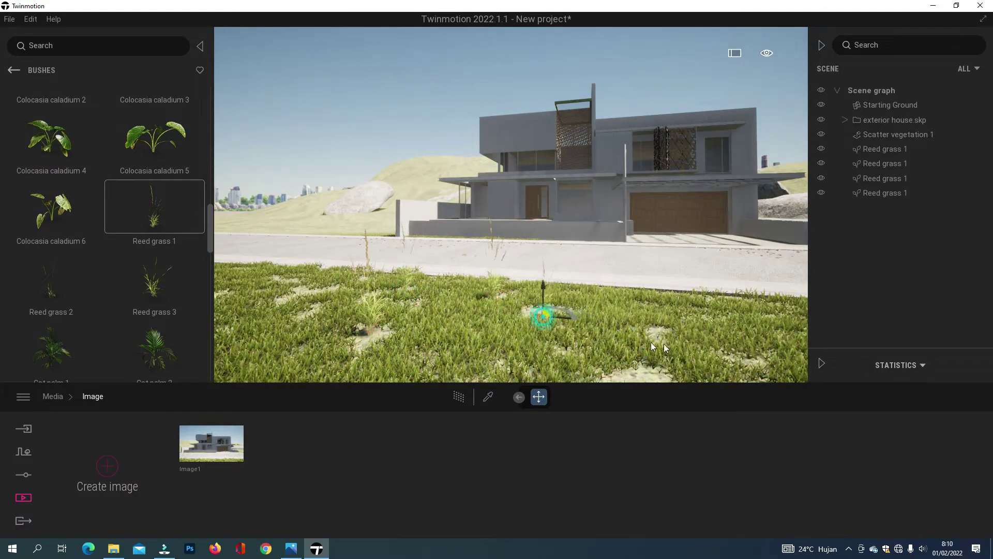
click(659, 317)
click(555, 312)
click(549, 312)
click(535, 312)
click(760, 357)
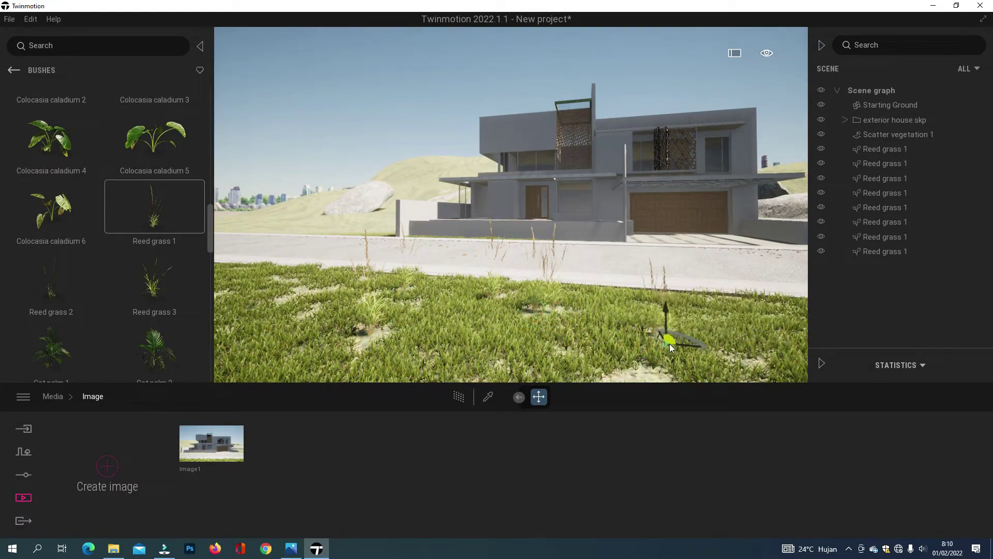
click(668, 343)
click(643, 377)
click(399, 290)
click(345, 285)
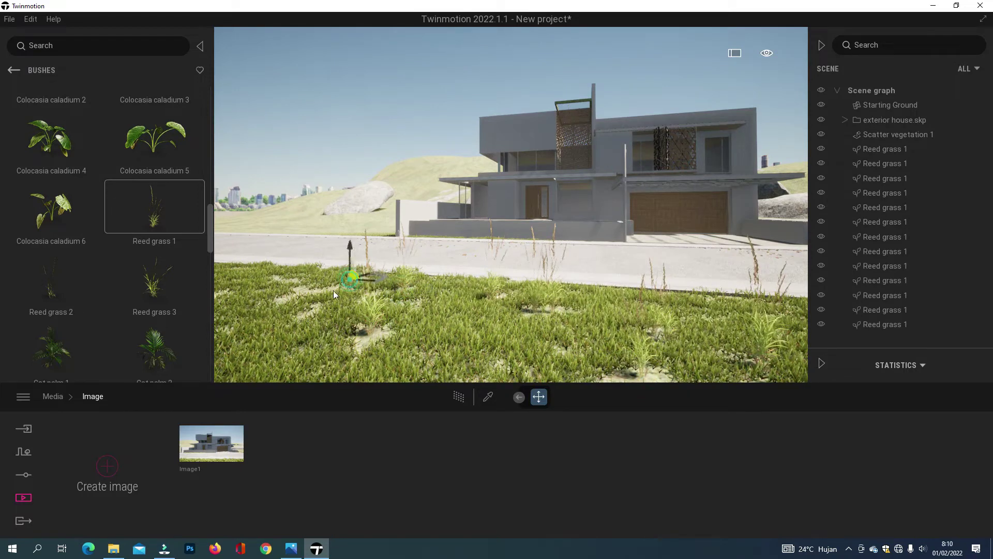
click(317, 291)
click(511, 316)
click(603, 311)
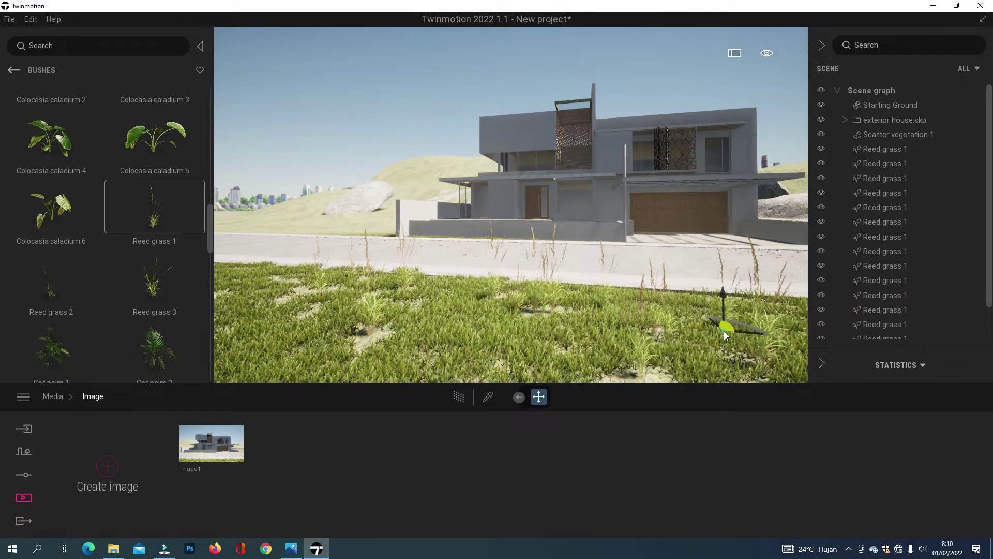
click(725, 331)
click(642, 369)
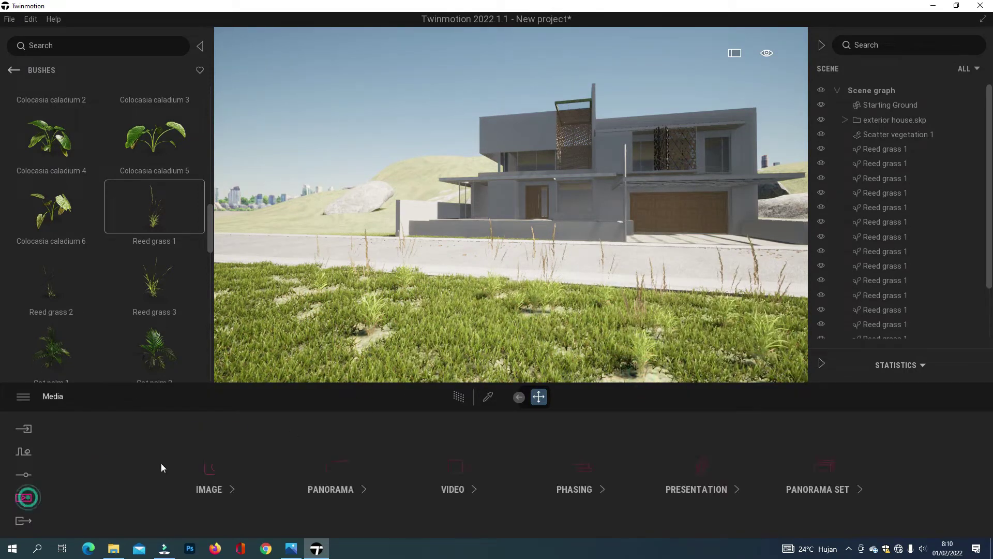
Return to the saved view Image1 and reduce the size of all the Reed grass 1 plants together
click(202, 443)
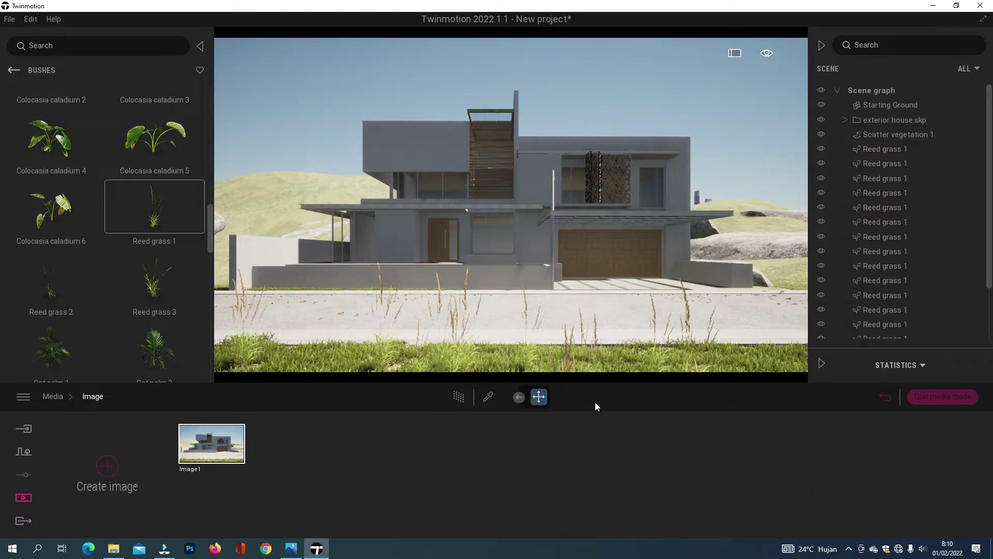
click(886, 150)
scroll(889, 290, down, 3)
shift+click(891, 331)
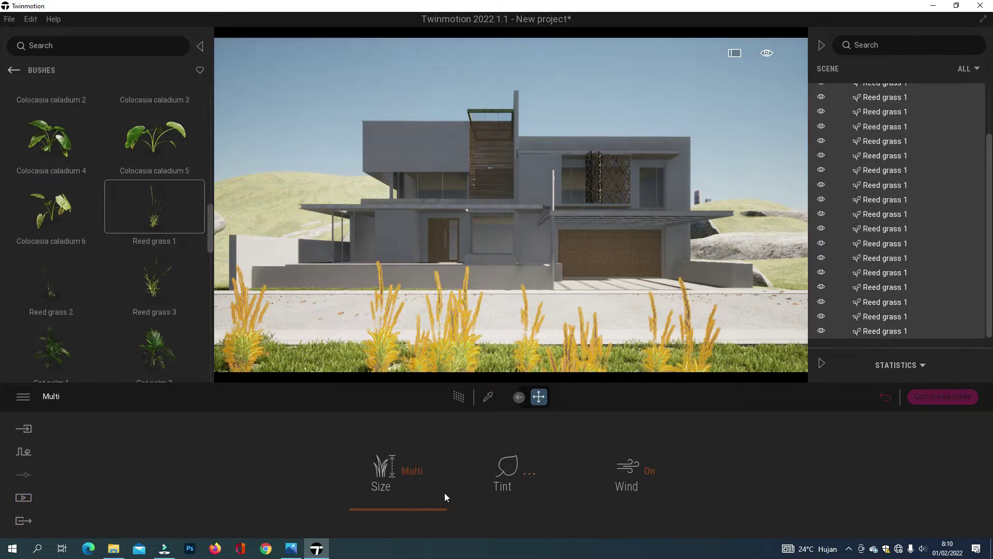
drag(446, 495, 405, 478)
click(344, 196)
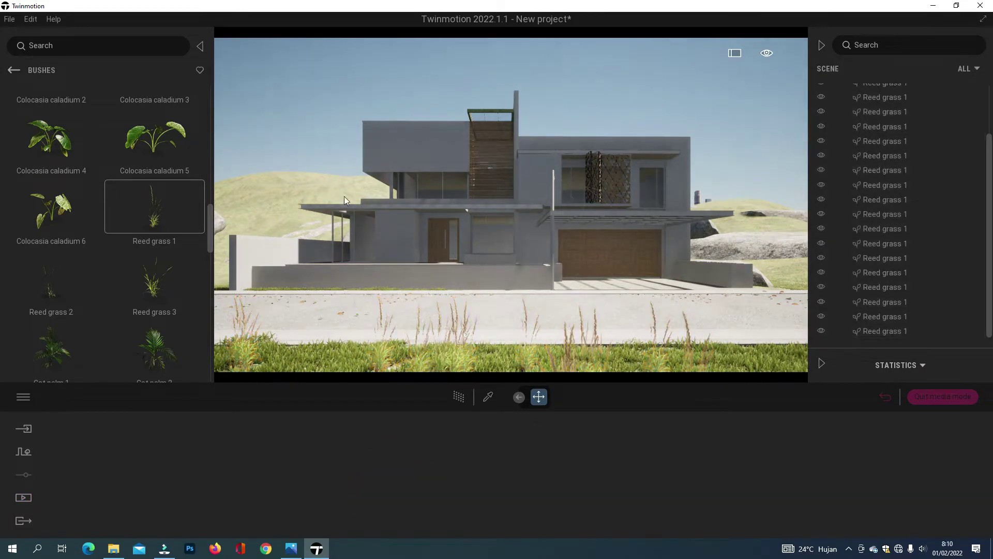
Preview the reed grass in the camera view with the Path Tracer, switching the Path Tracer off again at the end
click(12, 71)
click(459, 397)
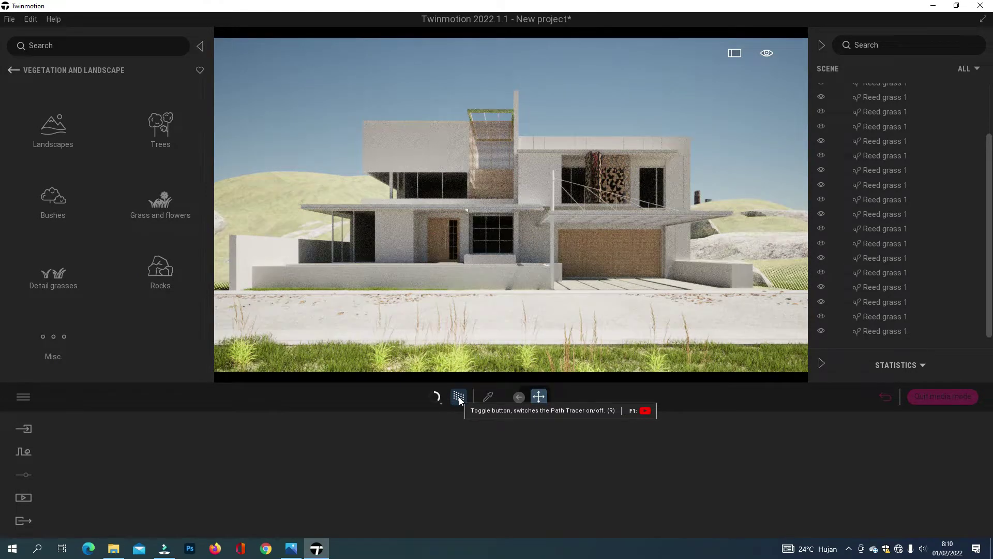
click(458, 397)
Apply the low-sun skydome LowSun Overcast 13 to the scene
click(11, 71)
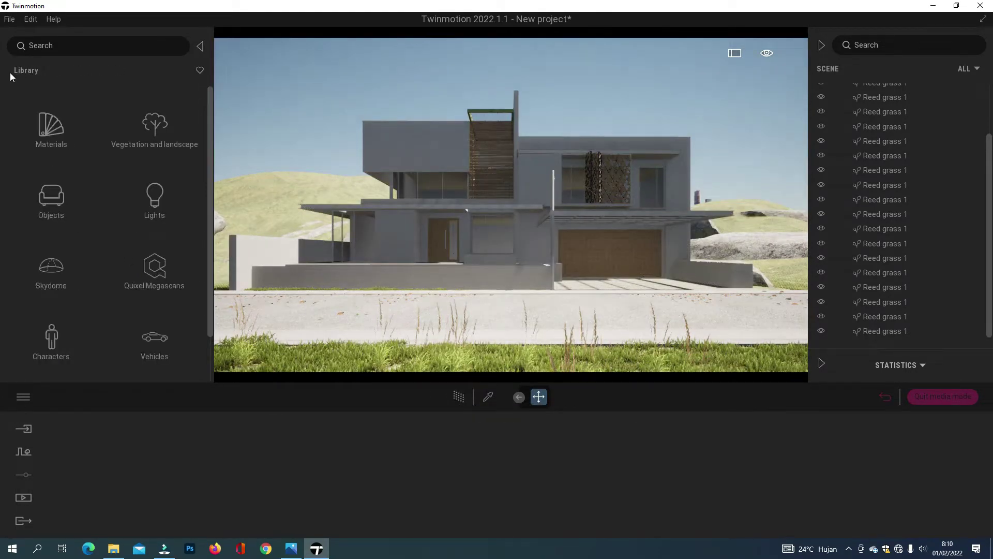
click(53, 285)
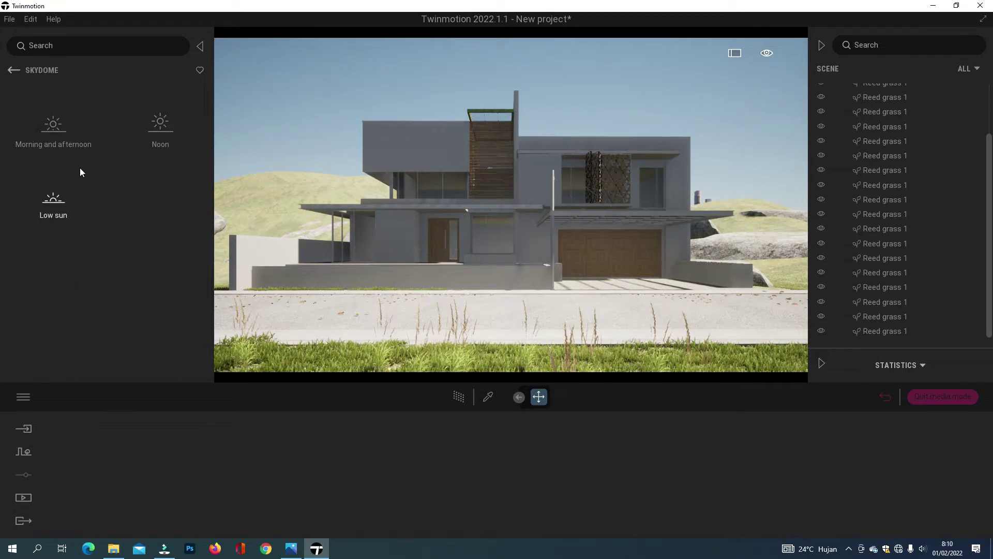
click(165, 124)
click(16, 77)
click(58, 188)
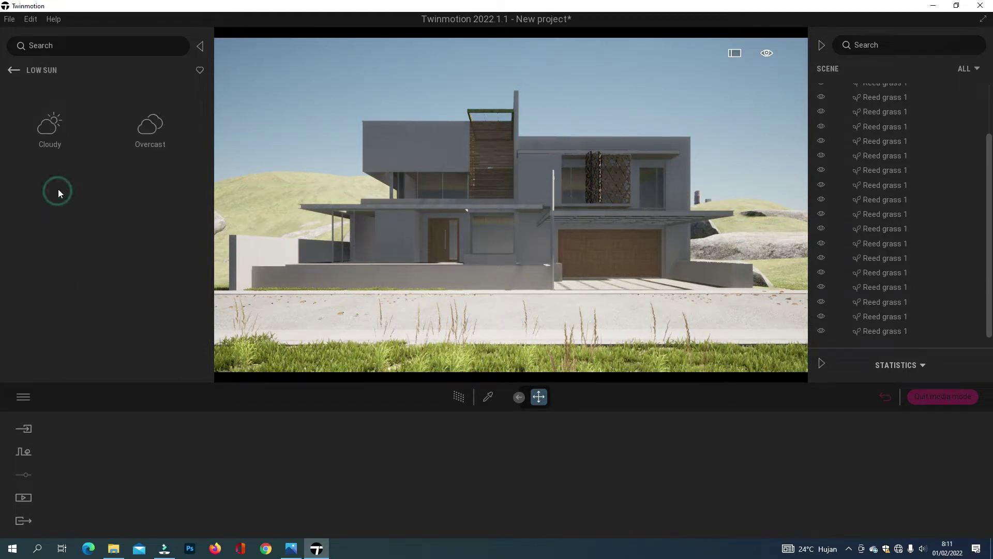
click(145, 128)
mouse_move(128, 182)
mouse_move(63, 123)
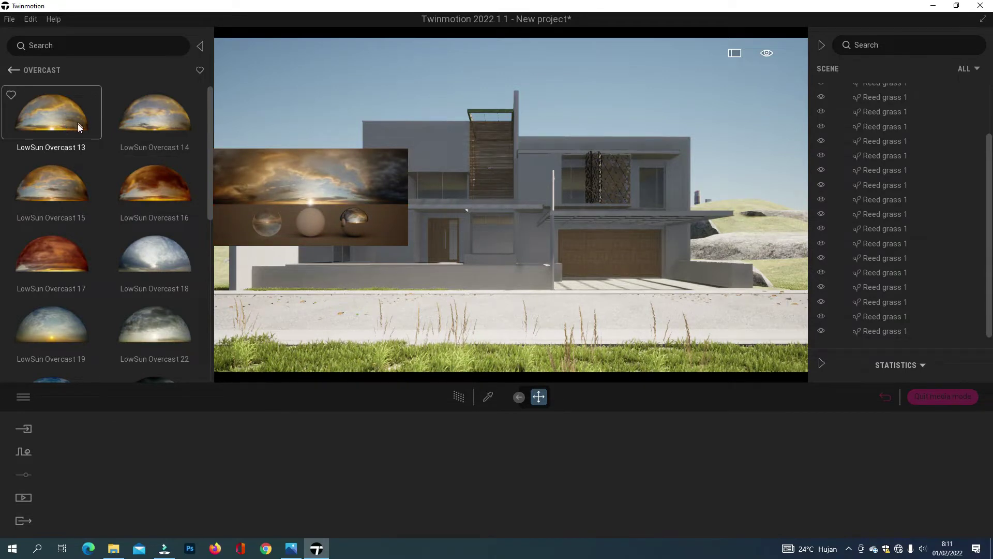
click(69, 118)
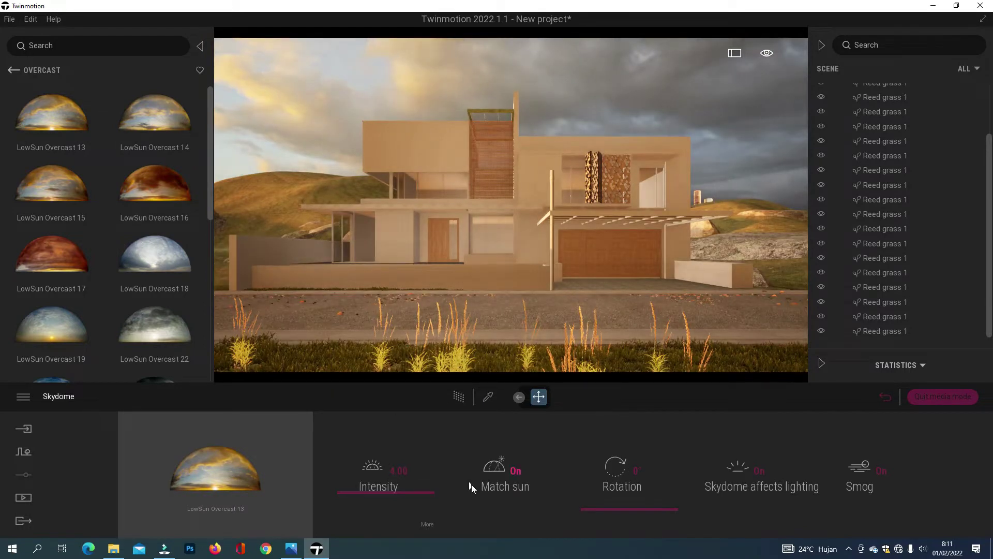
Rotate the skydome to 103° and switch the Path Tracer on
mouse_move(621, 491)
mouse_down()
mouse_move(628, 500)
mouse_move(614, 473)
mouse_move(621, 483)
mouse_up()
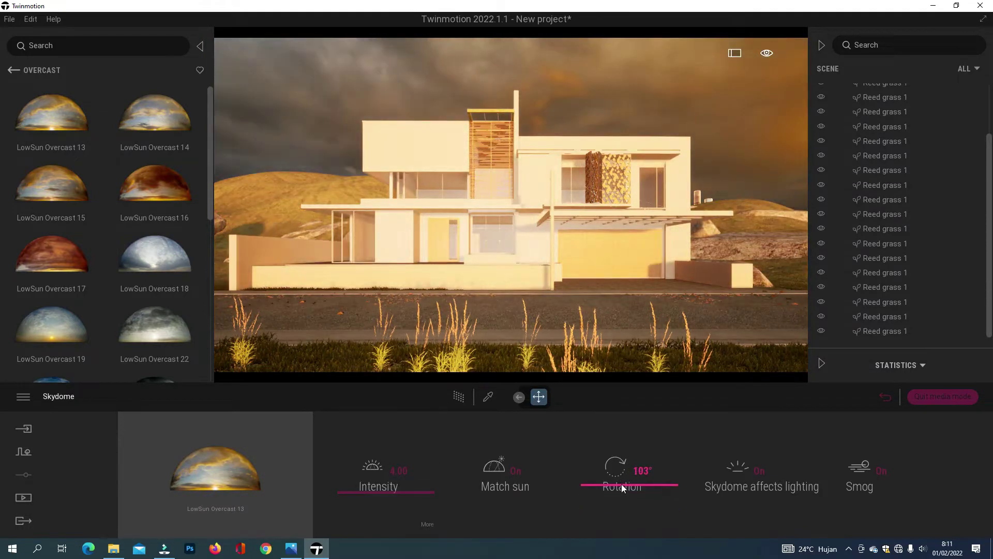
click(455, 399)
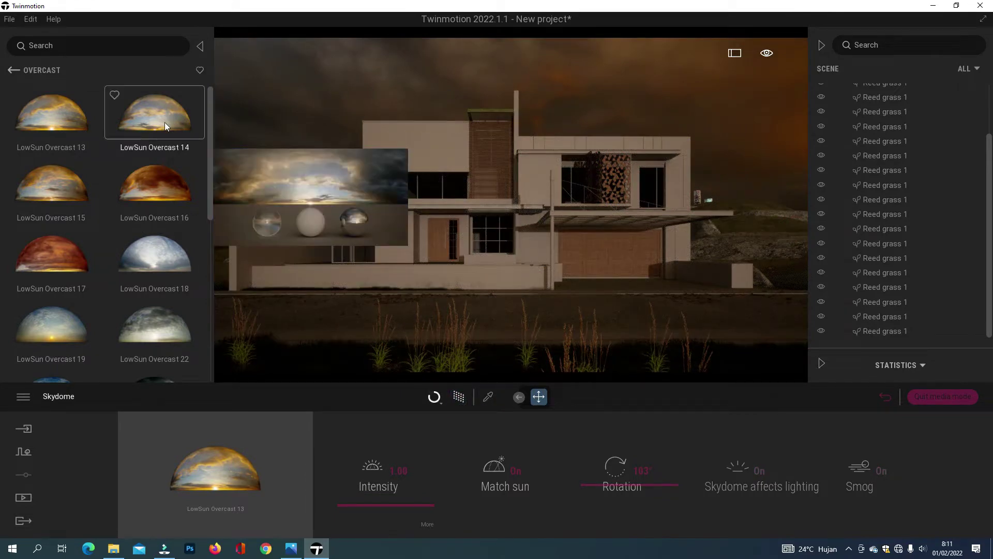
Replace the skydome with LowSun Overcast 19 and set its rotation to 105° and its intensity to 2.59
mouse_move(150, 273)
scroll(140, 299, down, 3)
mouse_move(60, 184)
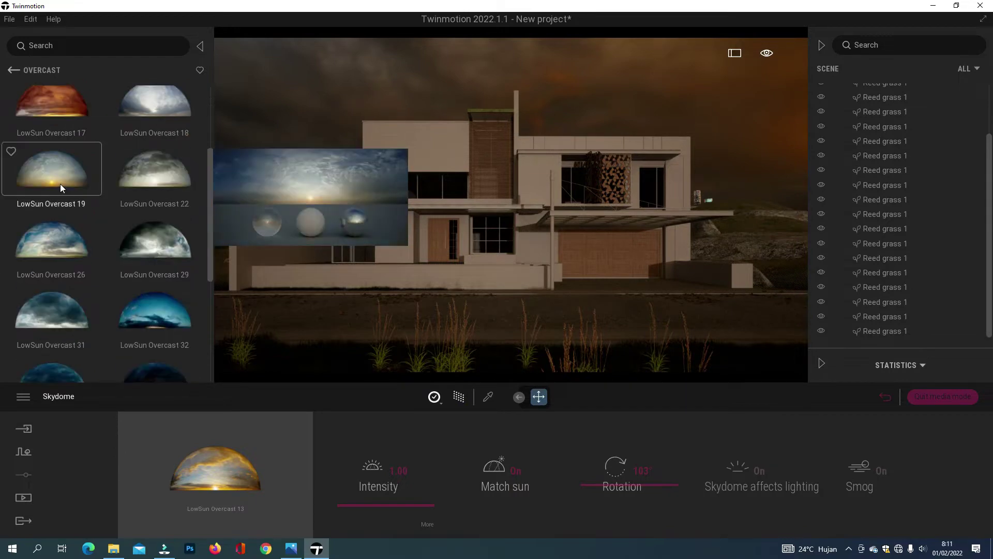
drag(60, 184, 321, 160)
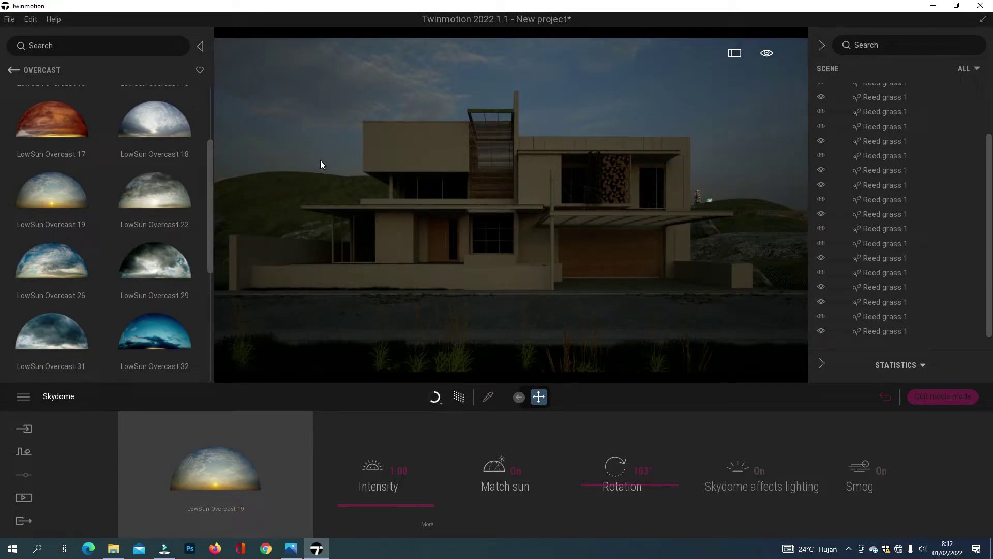
drag(662, 484, 623, 483)
drag(412, 505, 414, 499)
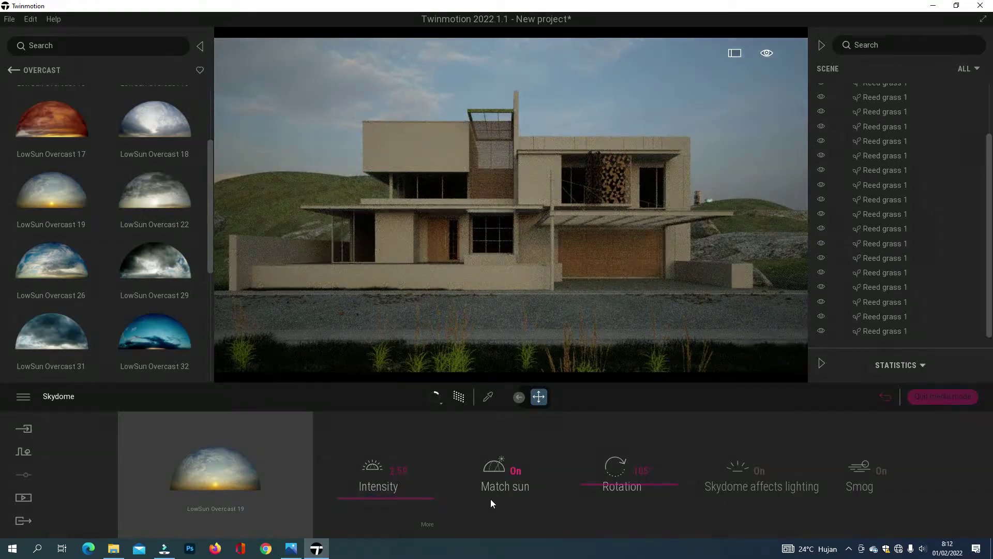
Replace the skydome with LowSun Cloudy 19 from the low-sun Cloudy category
click(14, 70)
click(44, 129)
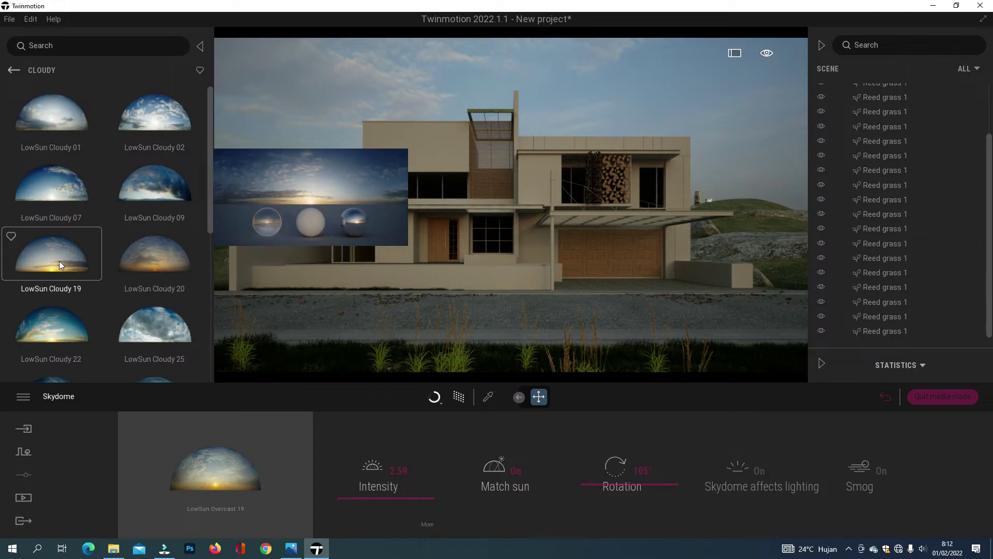
drag(59, 261, 328, 103)
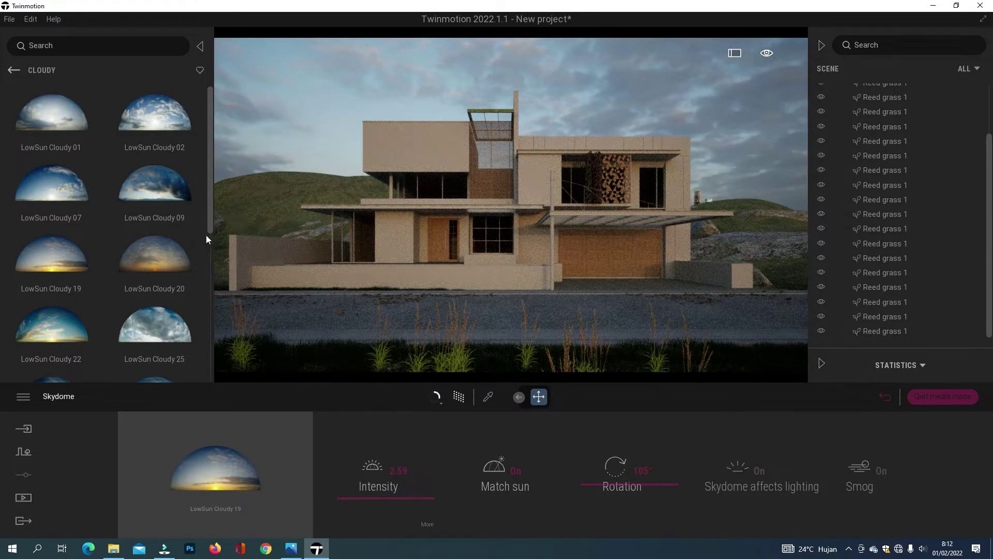
Keep the LowSun Cloudy 19 skydome and set its intensity to 2.5
mouse_move(175, 266)
mouse_move(68, 334)
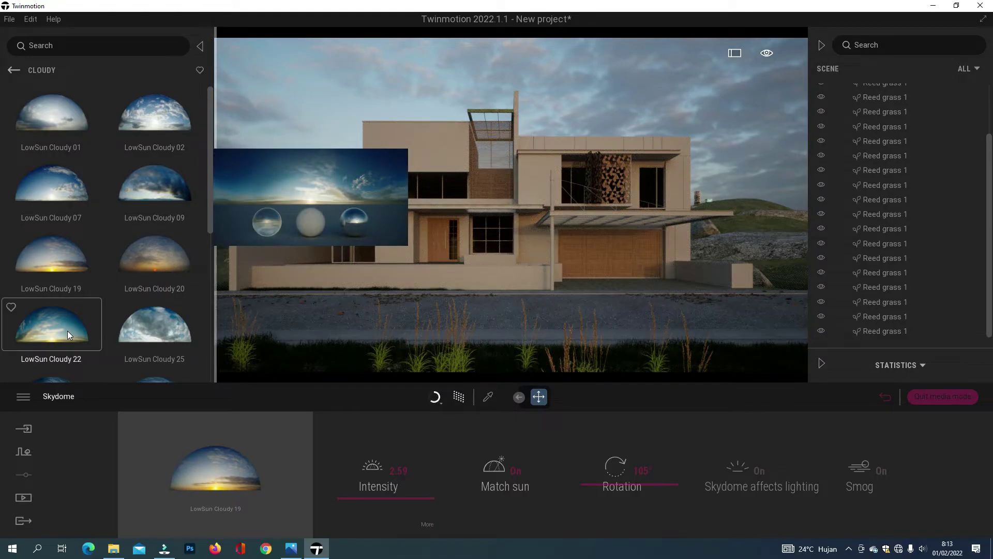
mouse_move(368, 504)
mouse_down()
mouse_move(367, 485)
mouse_move(363, 497)
mouse_up()
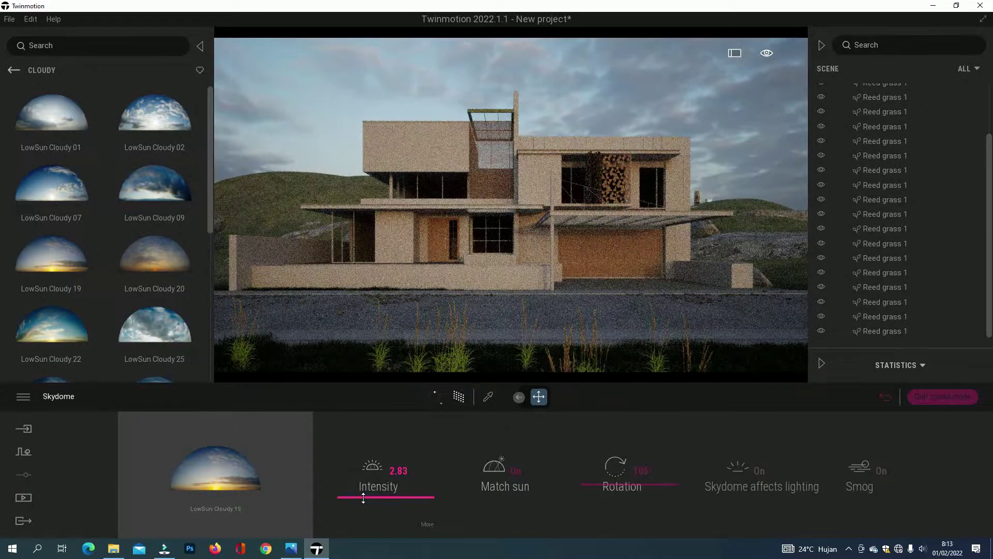
click(398, 470)
text(2.5)
key(Return)
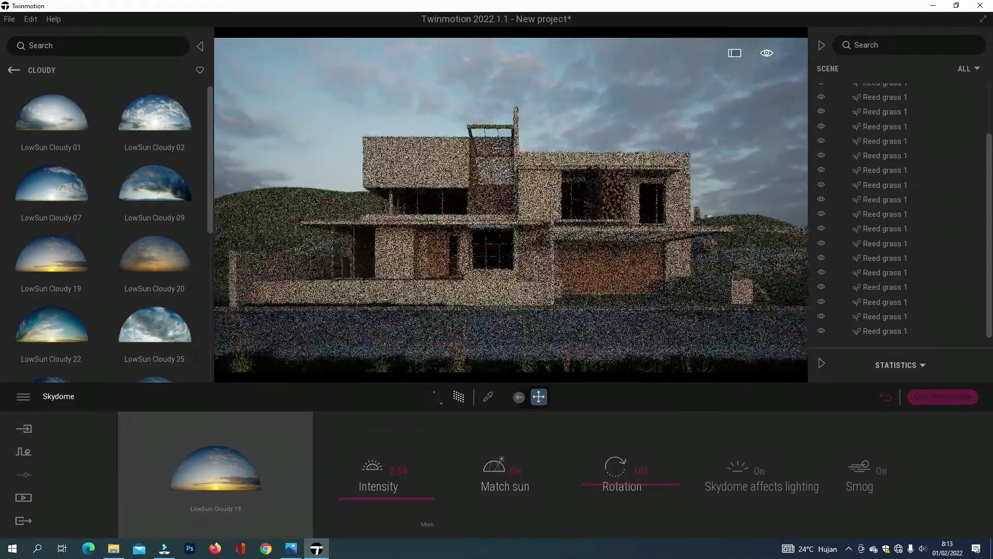
Tilt the camera slightly upward and update the saved Image1 with the adjusted house view
right_drag(542, 299, 542, 303)
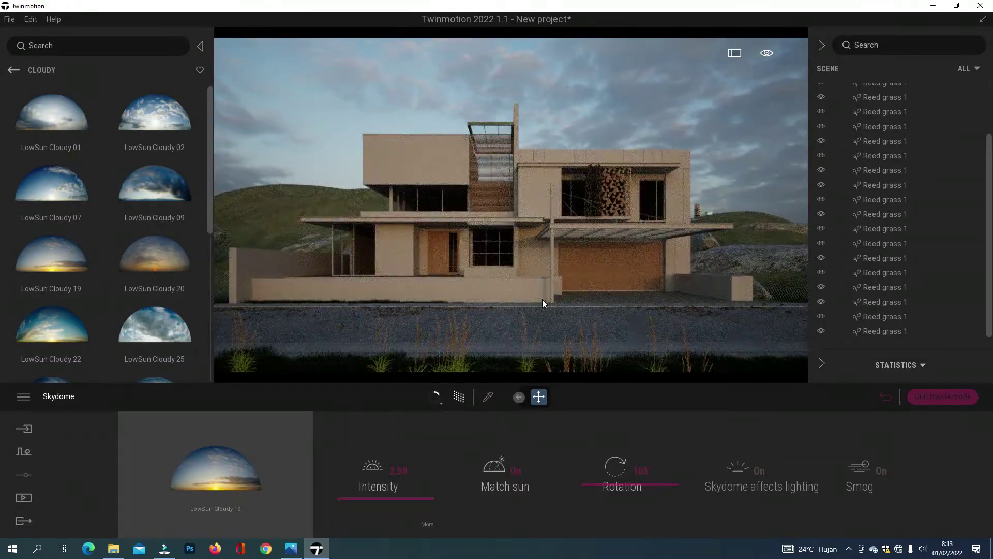
click(23, 498)
click(208, 469)
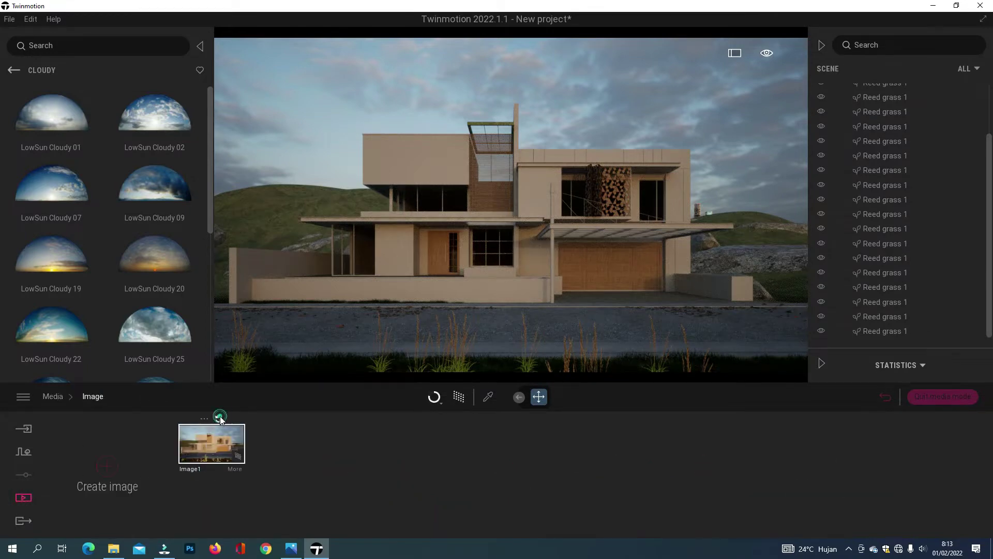
In Image1's lighting settings, set the white balance to 5000K and the sun intensity to 5
click(236, 471)
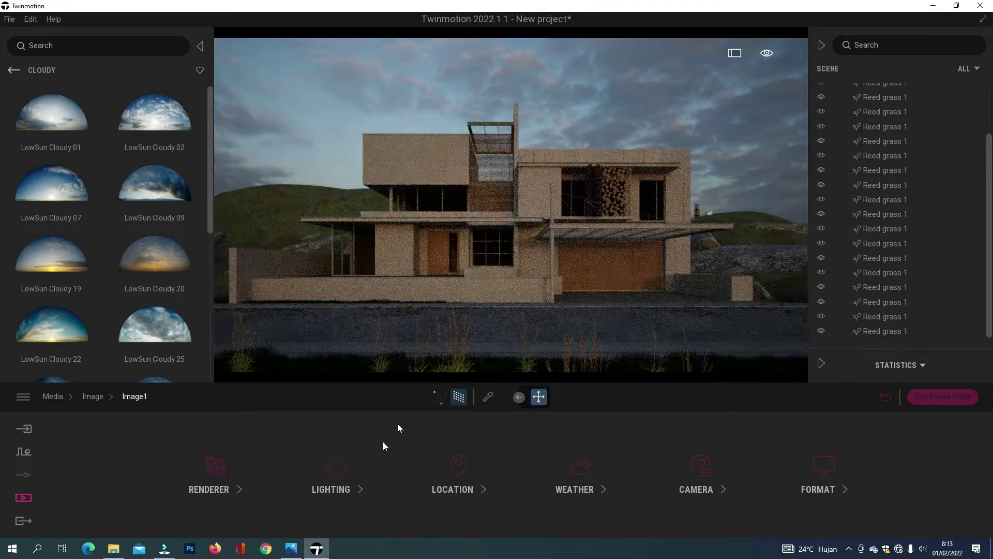
click(334, 471)
click(588, 502)
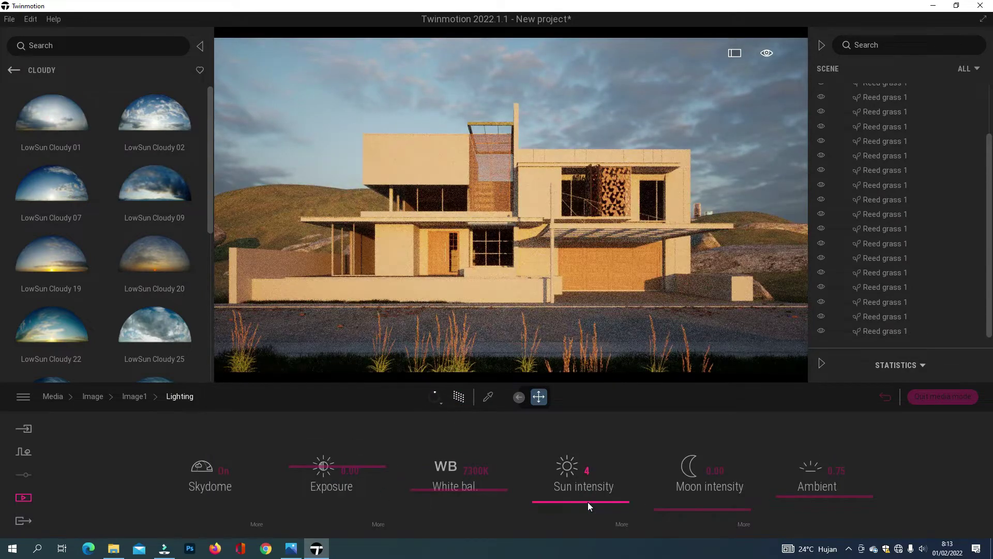
click(591, 471)
text(3)
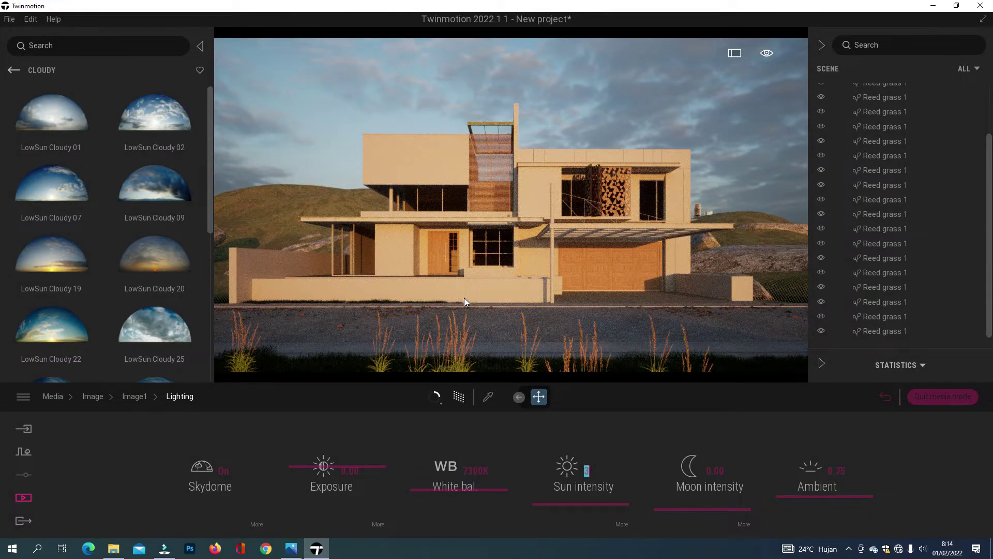
drag(426, 487, 431, 514)
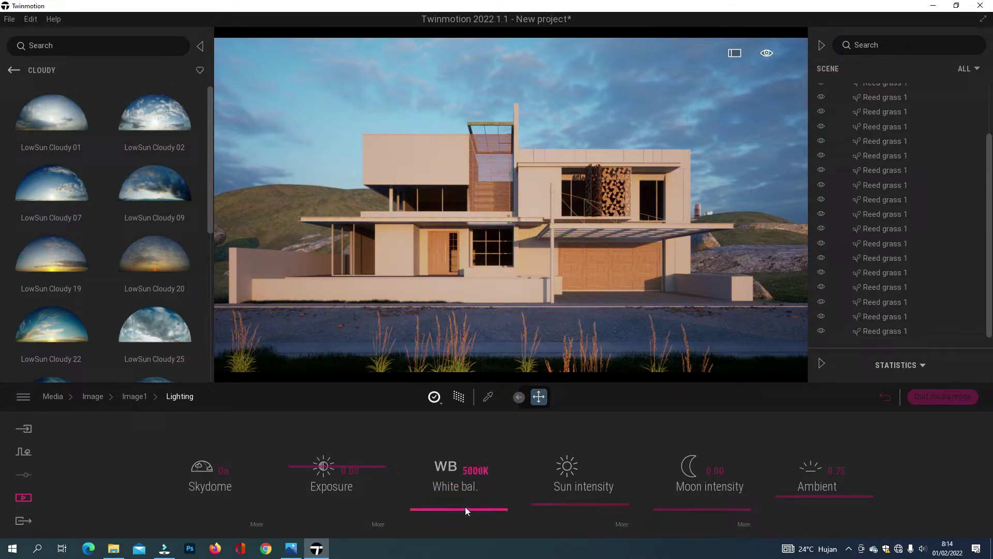
click(570, 501)
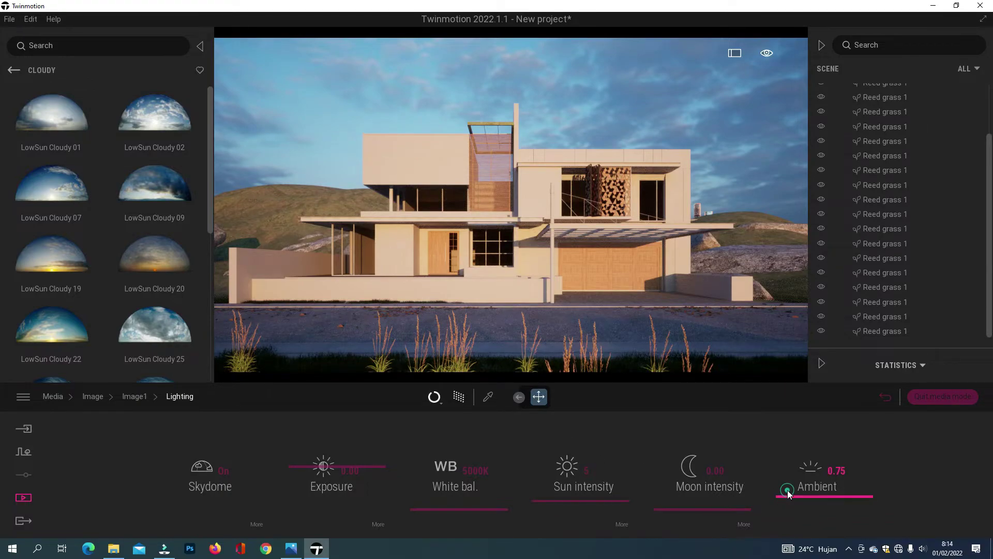
Set the ambient lighting of Image1 to 1
scroll(787, 489, up, 2)
click(833, 470)
text(1)
click(906, 464)
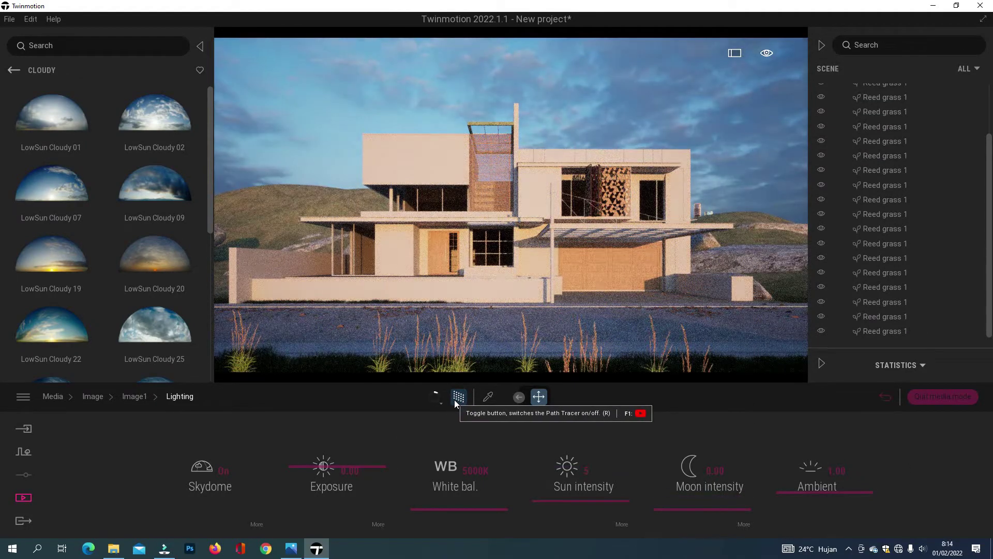
Quit media mode, go to the house's upper floor and open the Lights category of the library
click(941, 396)
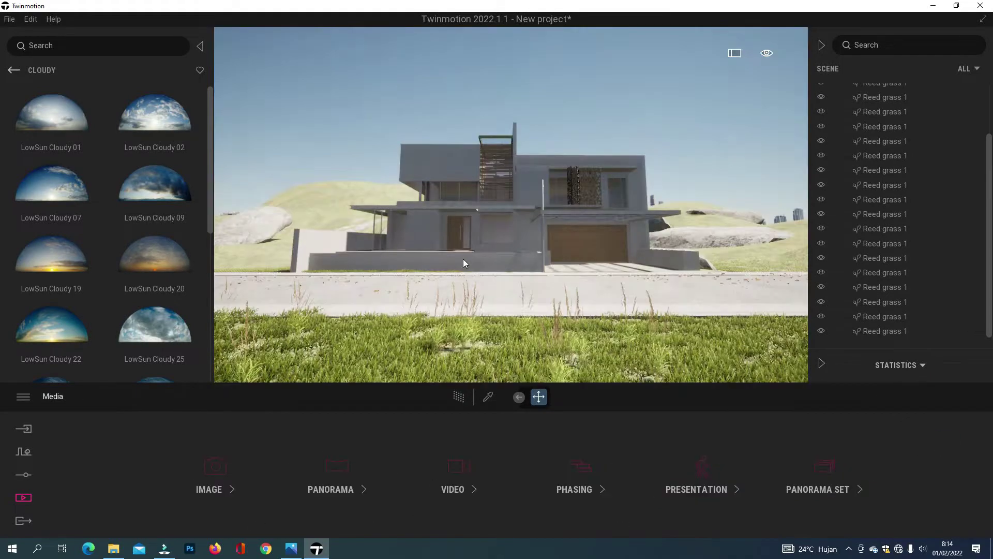
key(e)
key(w)
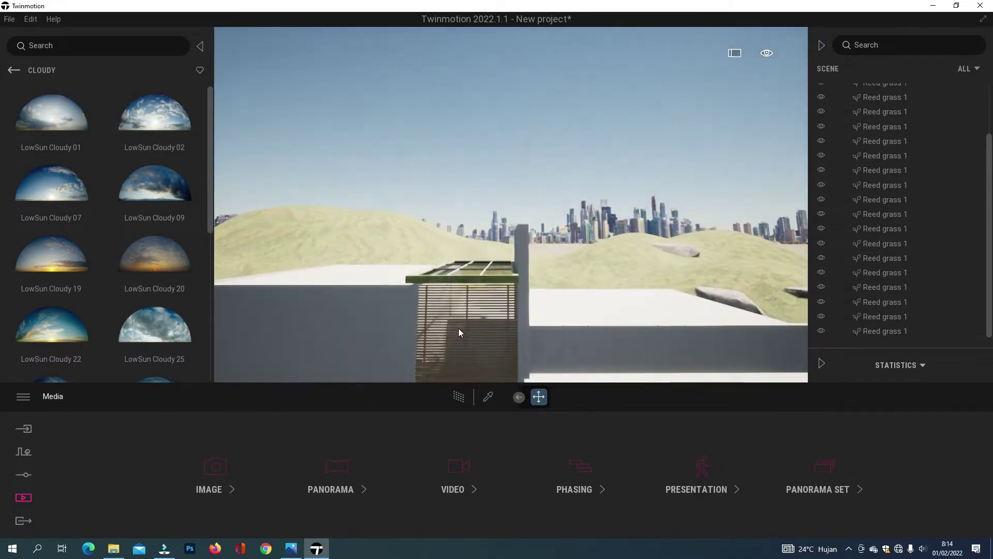
key(w)
key(q)
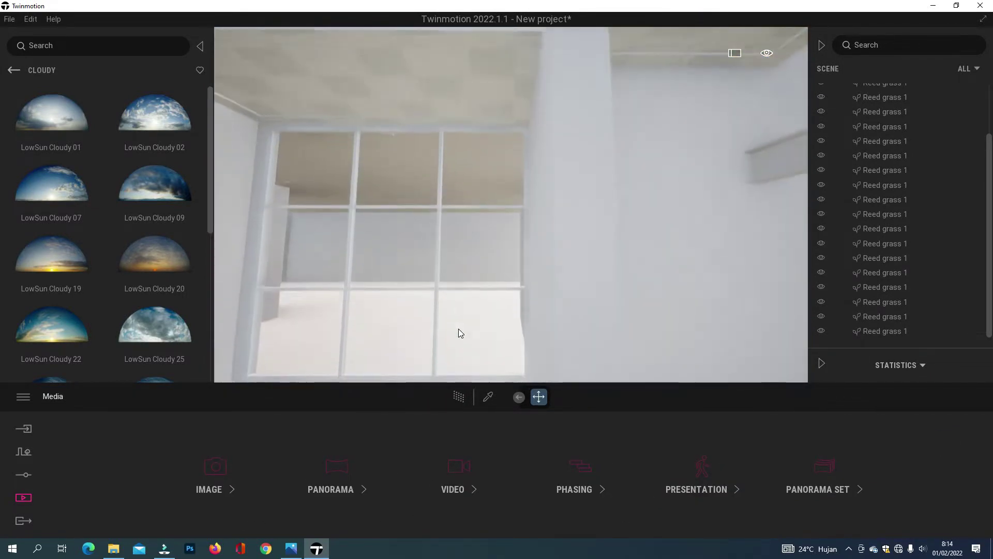
scroll(459, 331, up, 10)
click(13, 71)
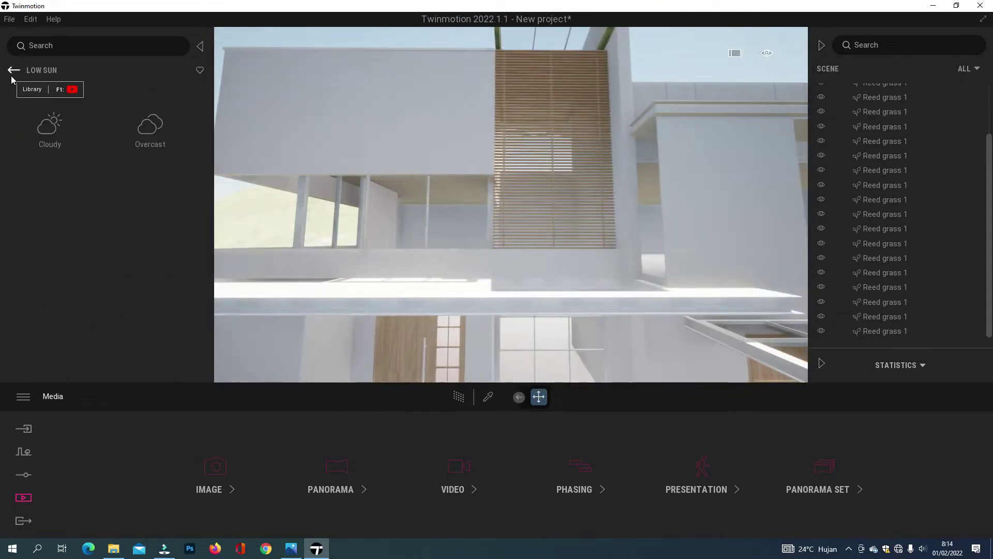
click(11, 76)
click(155, 199)
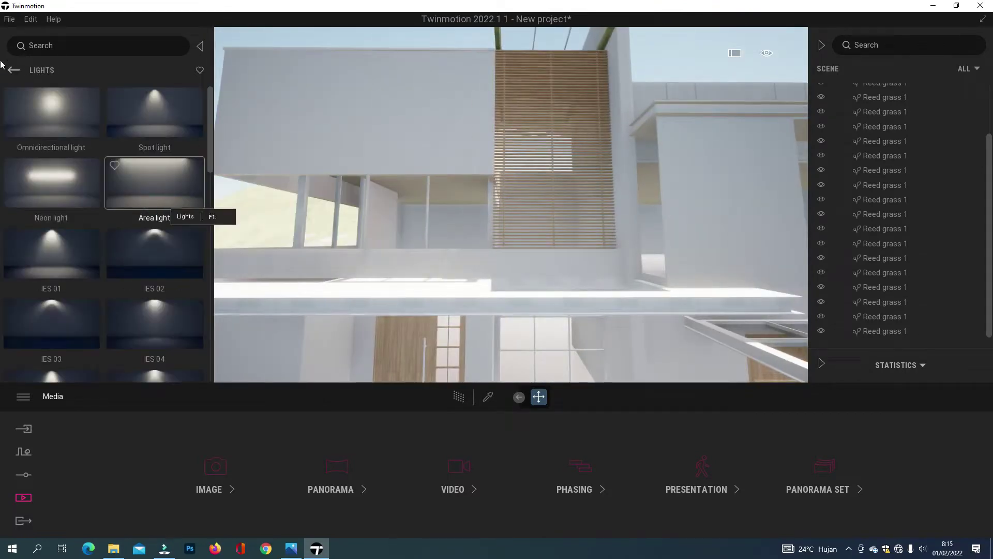
Place an Area light in the upper-floor room and adjust its height close to the ceiling
scroll(125, 310, down, 5)
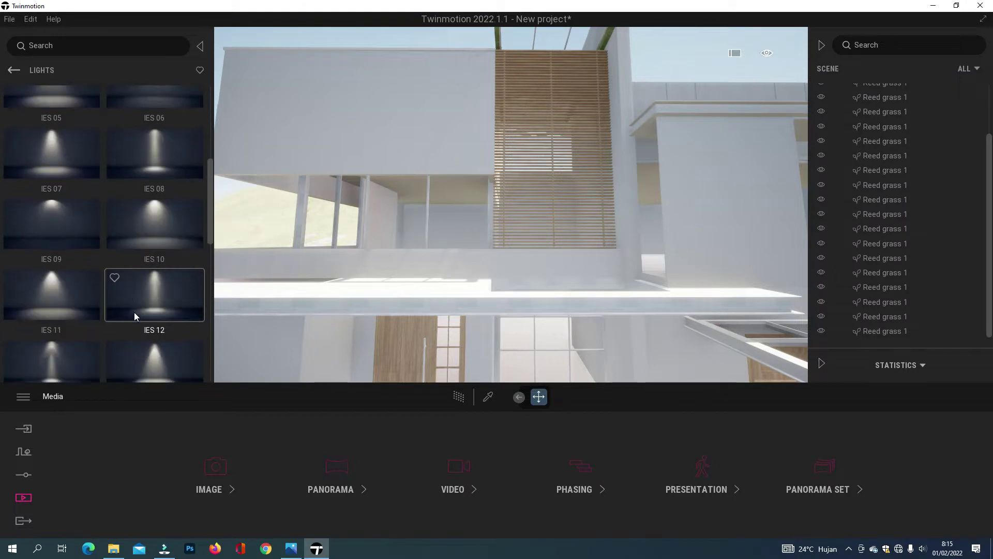
scroll(135, 314, down, 4)
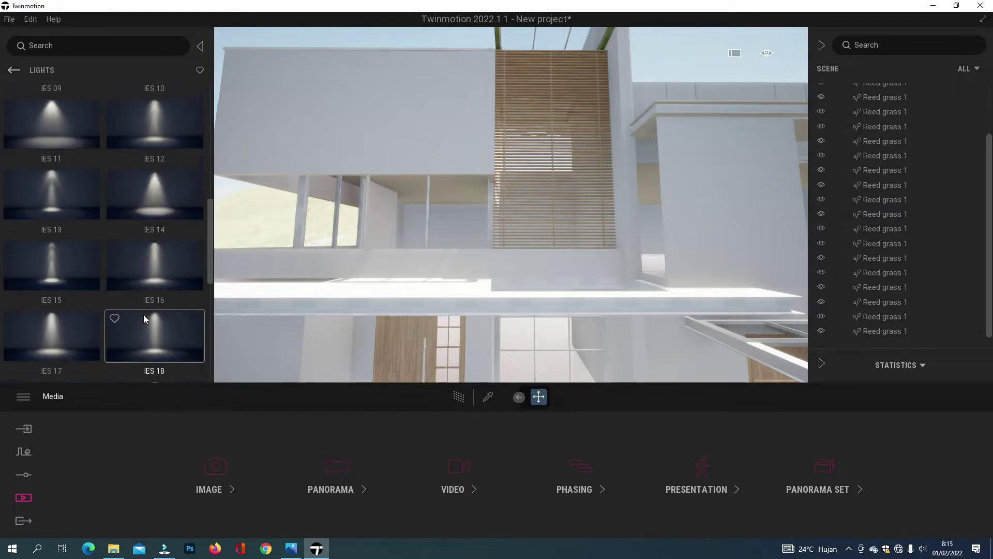
scroll(144, 314, up, 9)
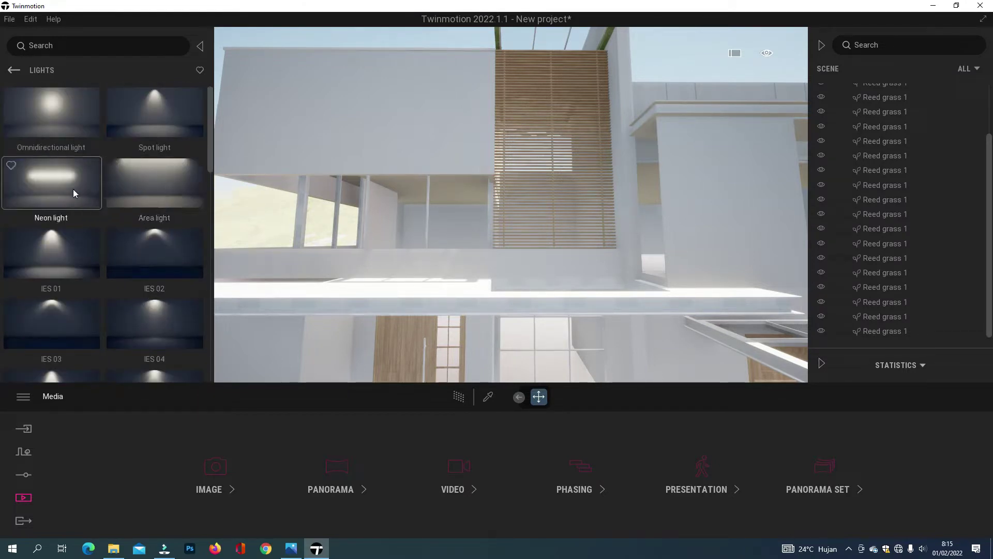
drag(156, 184, 292, 202)
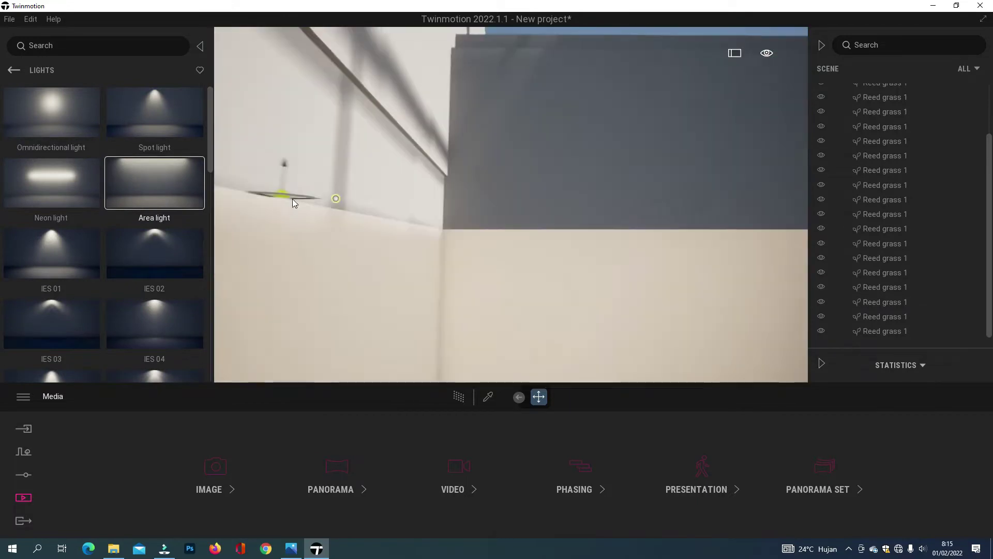
scroll(292, 199, down, 5)
click(483, 121)
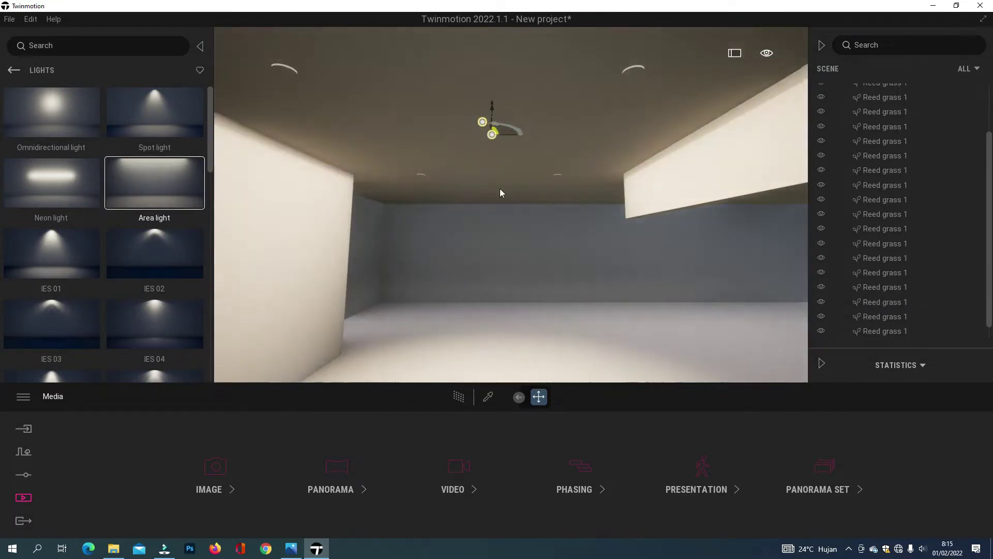
click(484, 122)
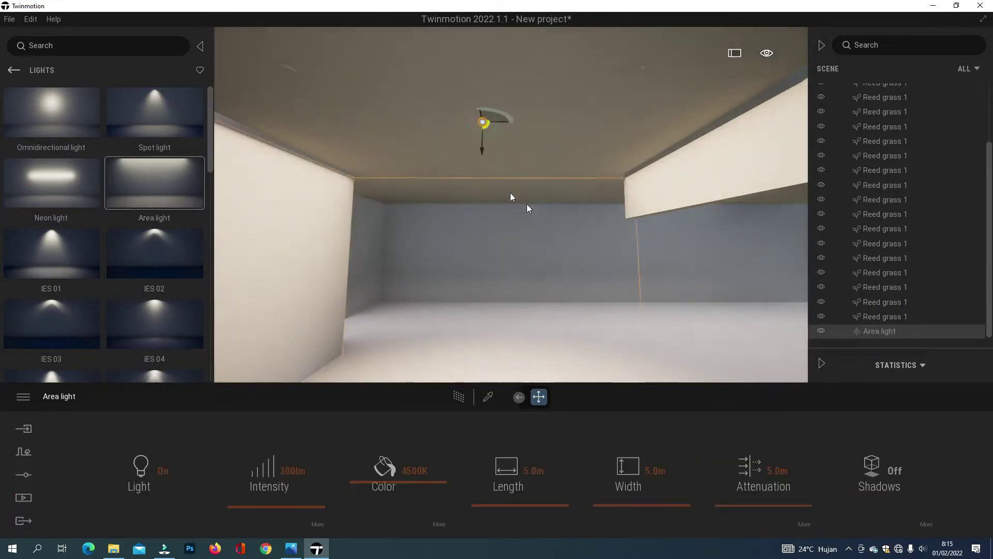
mouse_move(481, 148)
mouse_down()
mouse_move(480, 122)
mouse_move(475, 153)
mouse_move(473, 136)
mouse_up()
Set the area light's width to 10 m and slide it along the ceiling away from the corner windows
right_drag(481, 176, 623, 209)
scroll(623, 209, down, 5)
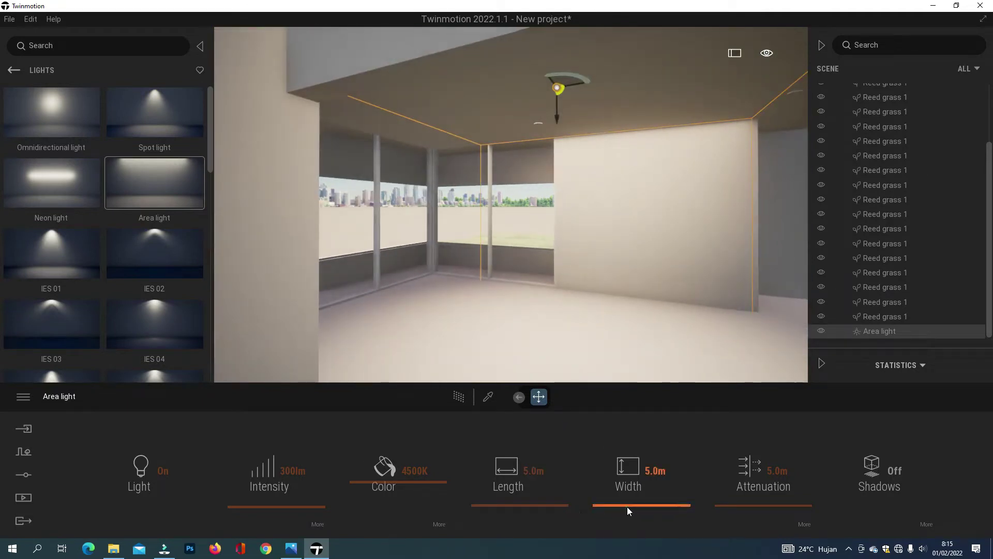
drag(627, 507, 625, 506)
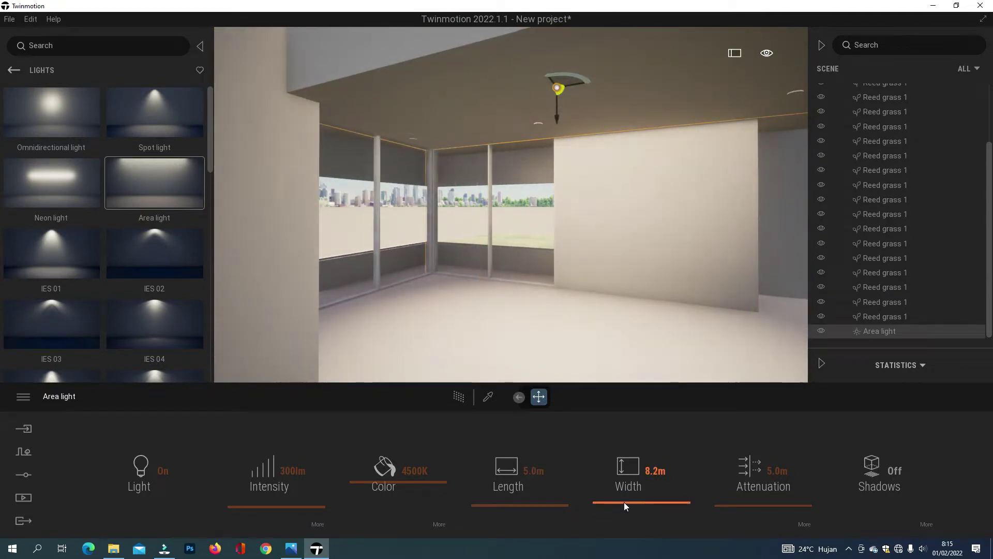
right_drag(501, 306, 540, 303)
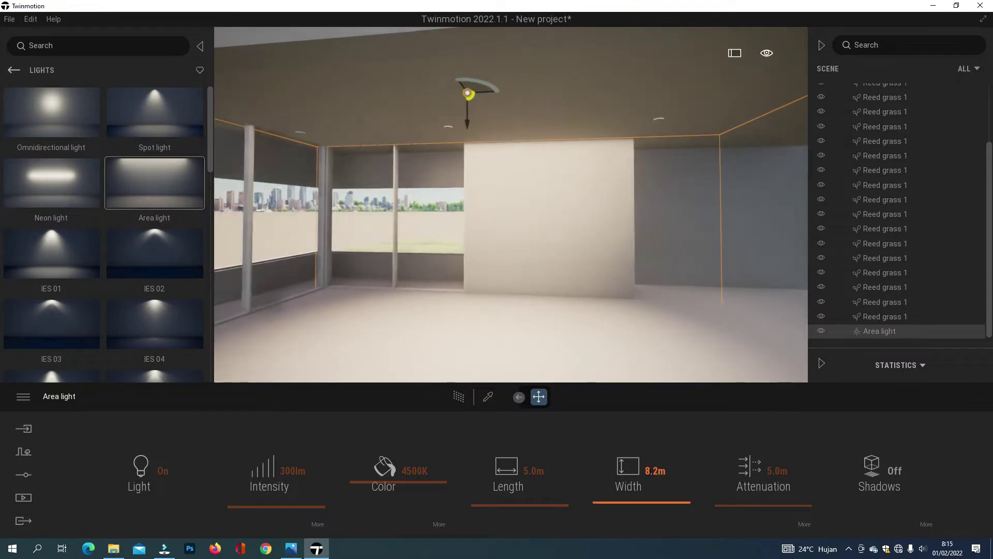
click(654, 470)
text(10)
key(Return)
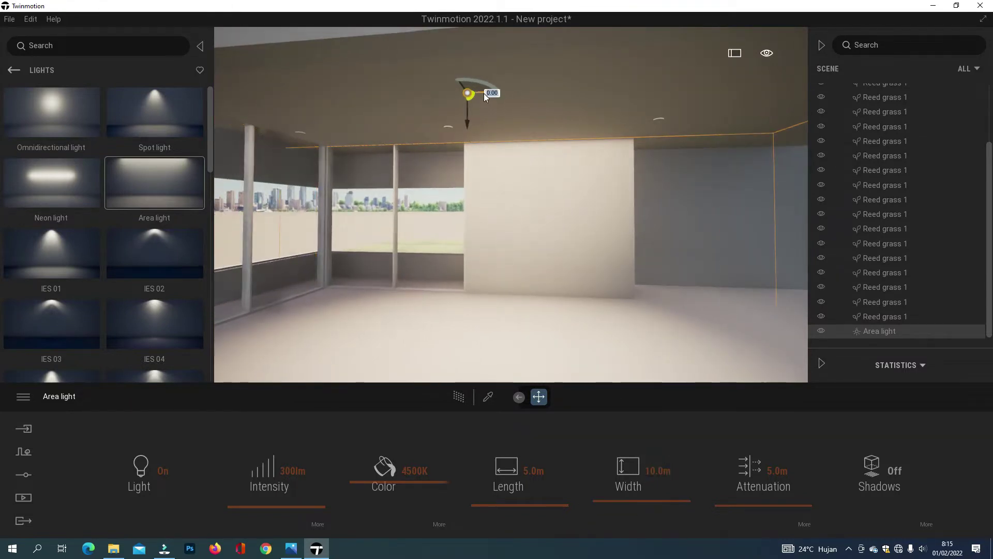
drag(483, 93, 582, 107)
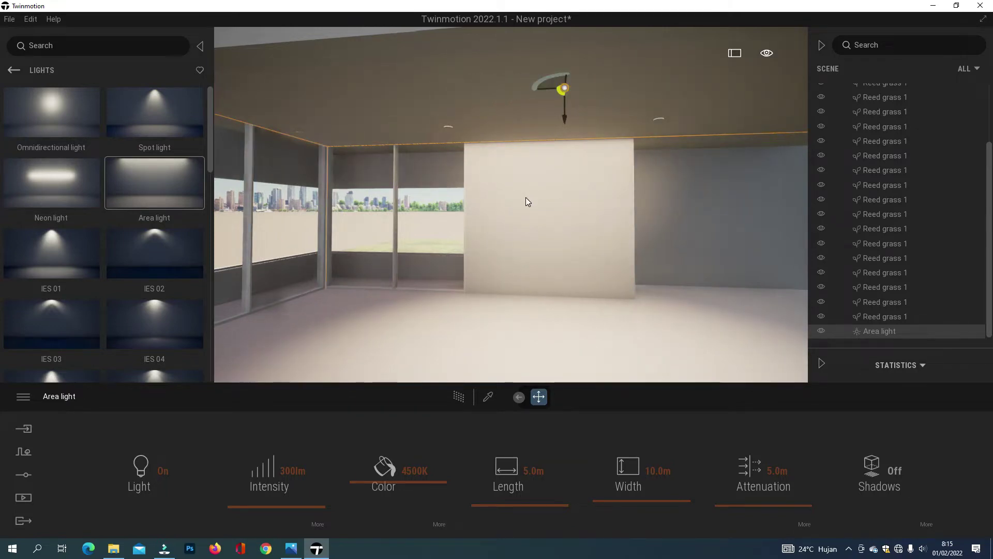
Widen the area light to 11 m and shift it farther from the corner windows to fit the room
right_drag(526, 197, 548, 197)
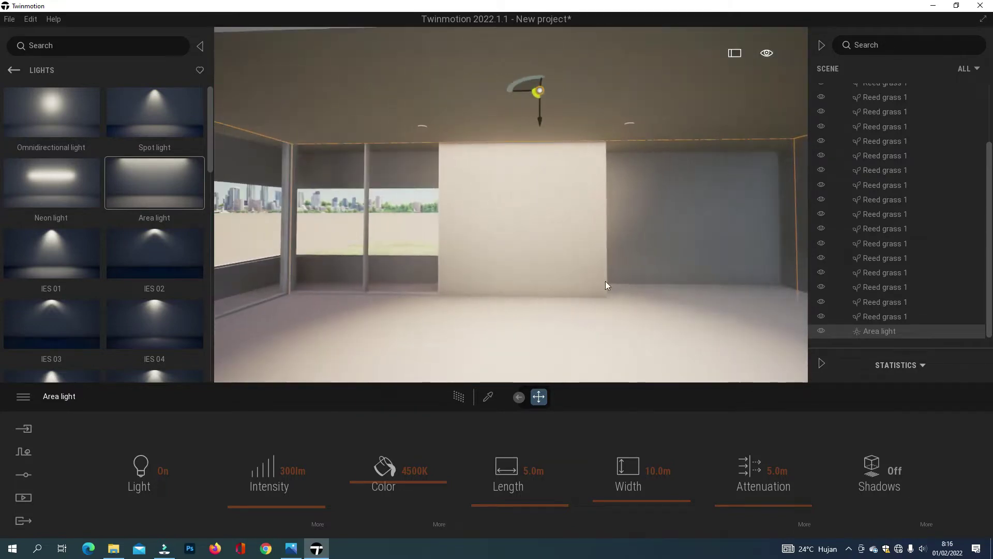
click(657, 472)
text(11)
key(Return)
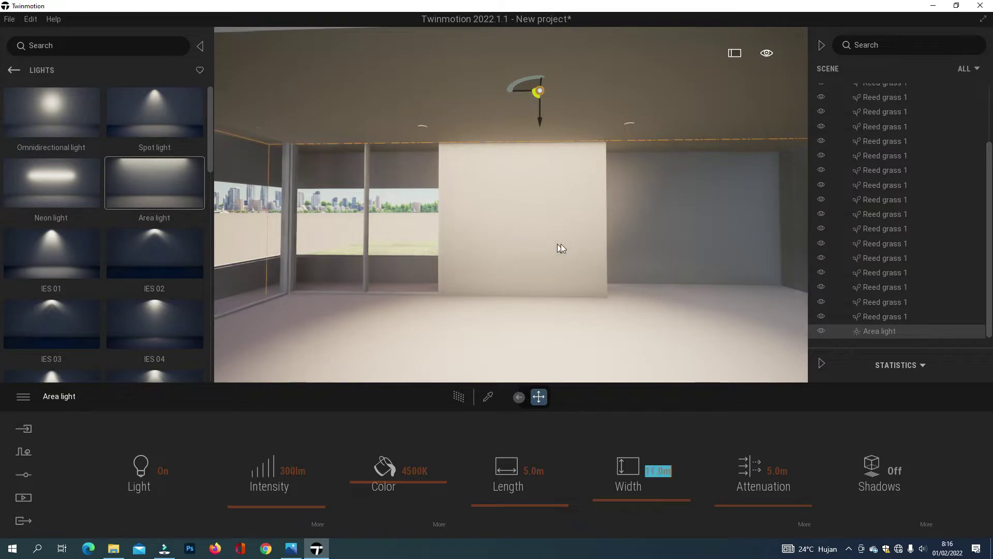
mouse_move(560, 246)
right_down()
mouse_move(611, 247)
mouse_move(564, 246)
right_up()
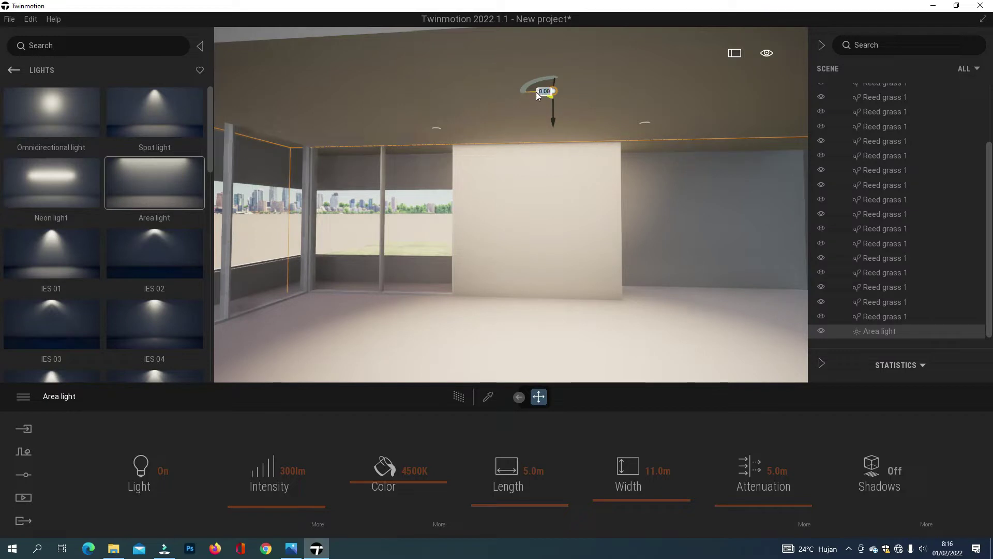
drag(536, 92, 583, 94)
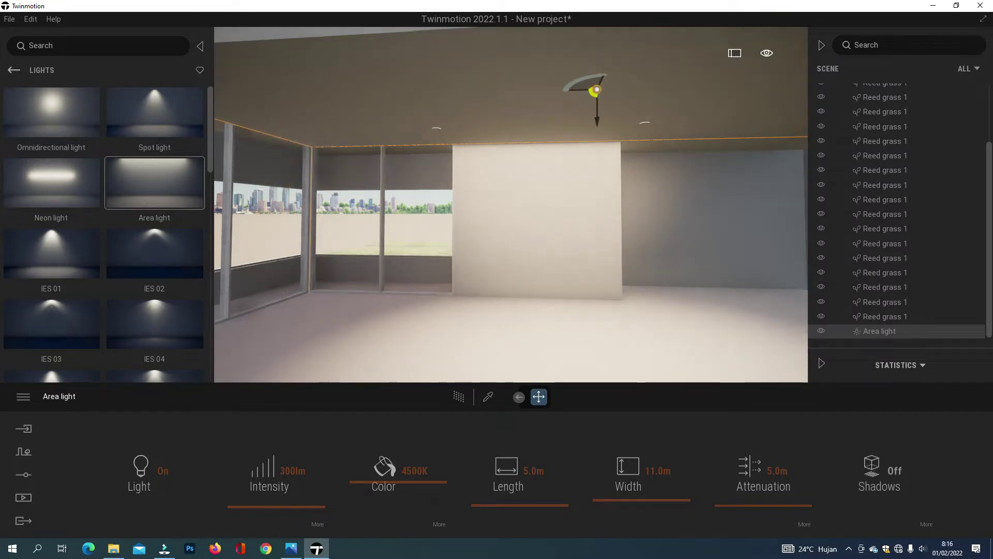
Reduce the area light's width to 10.5 m and nudge it back slightly toward the corner windows
right_drag(579, 97, 647, 97)
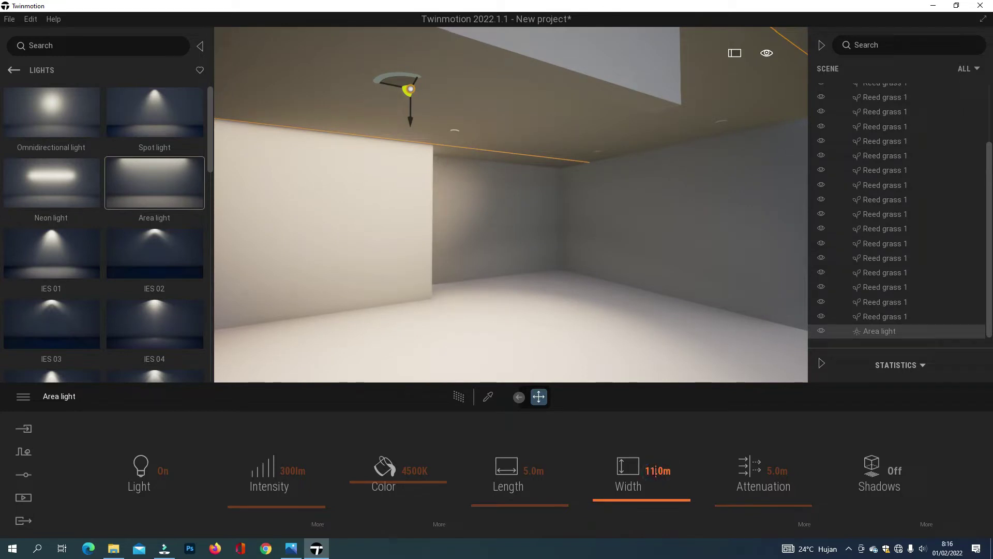
click(664, 472)
text(5)
key(Return)
right_drag(778, 92, 612, 92)
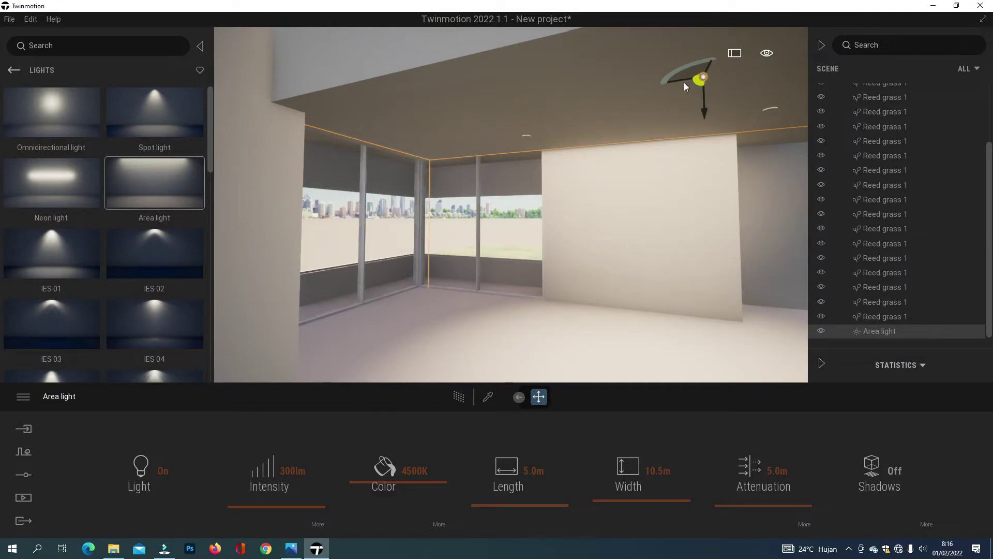
drag(683, 82, 672, 82)
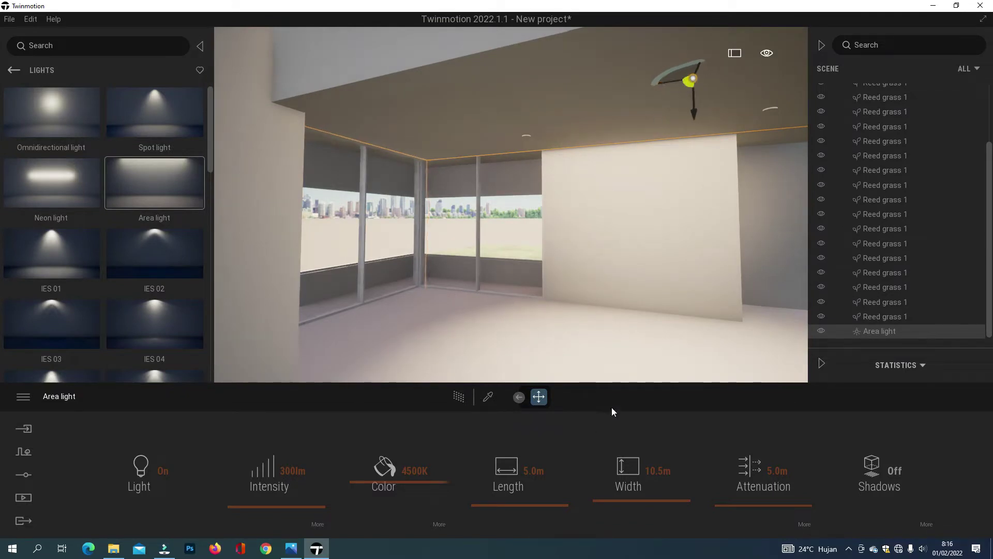
Return to the saved Image1 view of the house in the image media
click(23, 497)
click(210, 472)
click(233, 457)
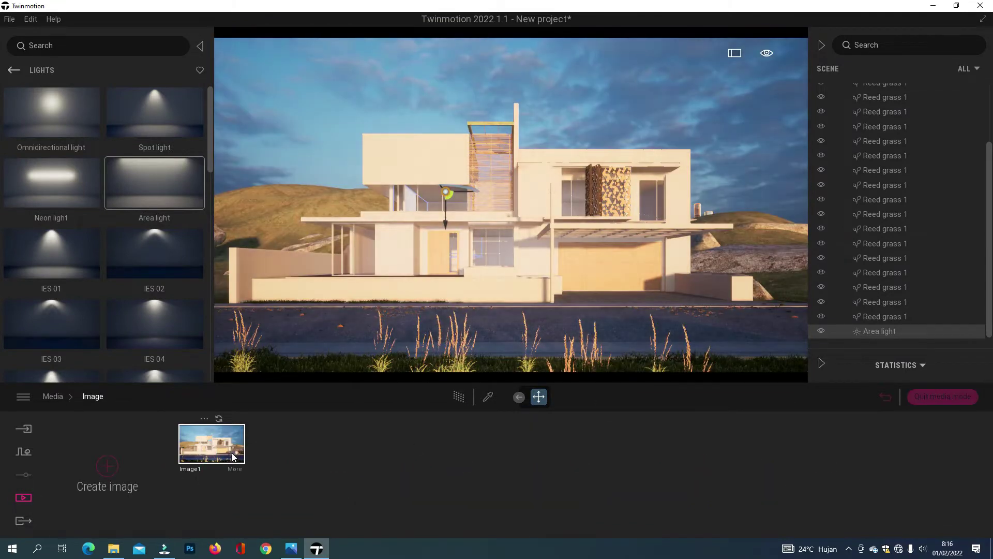
Preview the Image1 view in the Path Tracer, and turn on the area light's shadows outside media mode
click(459, 397)
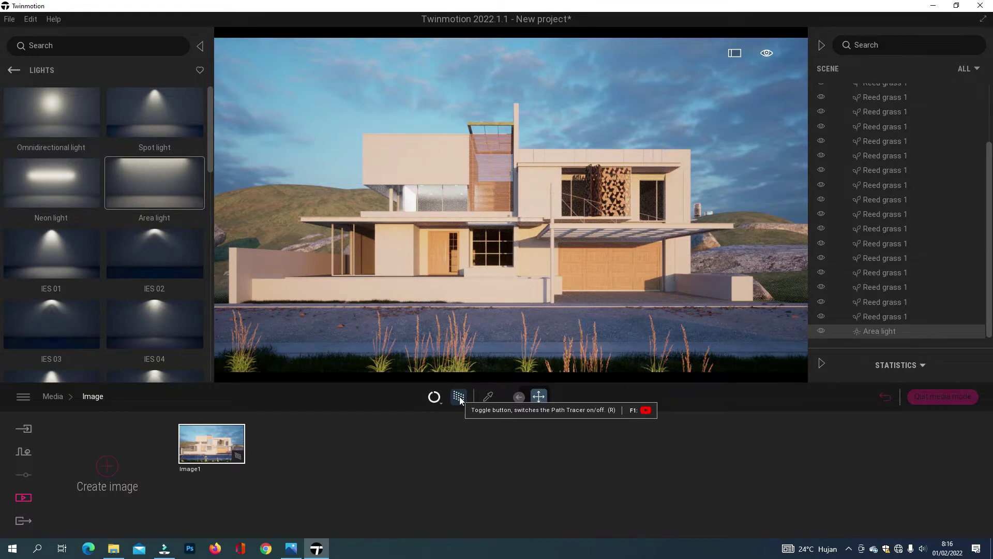
click(460, 397)
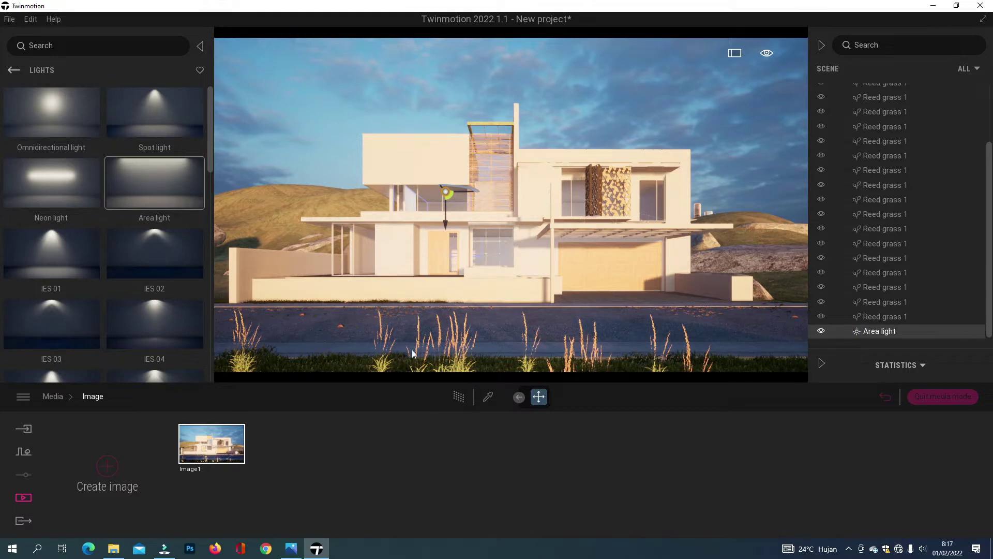
click(918, 397)
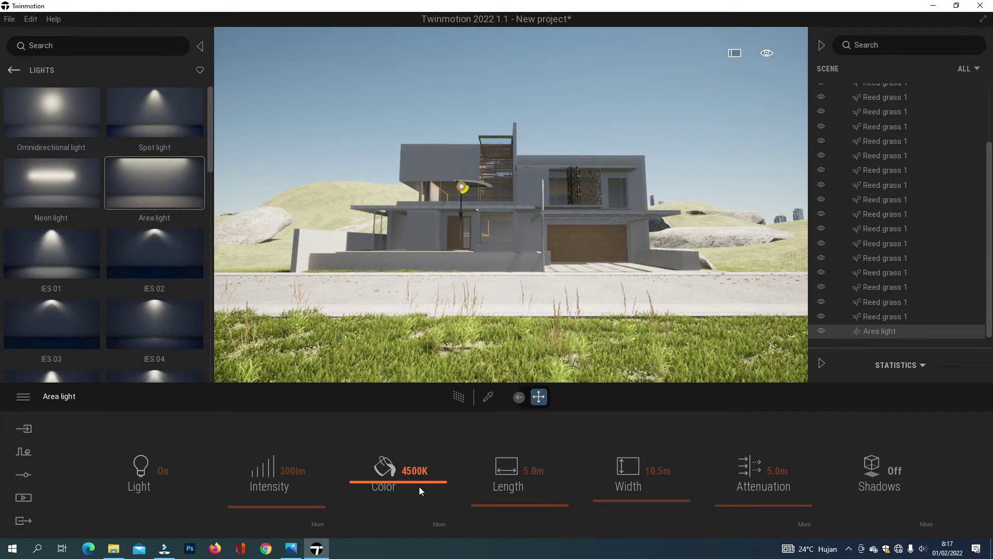
click(893, 474)
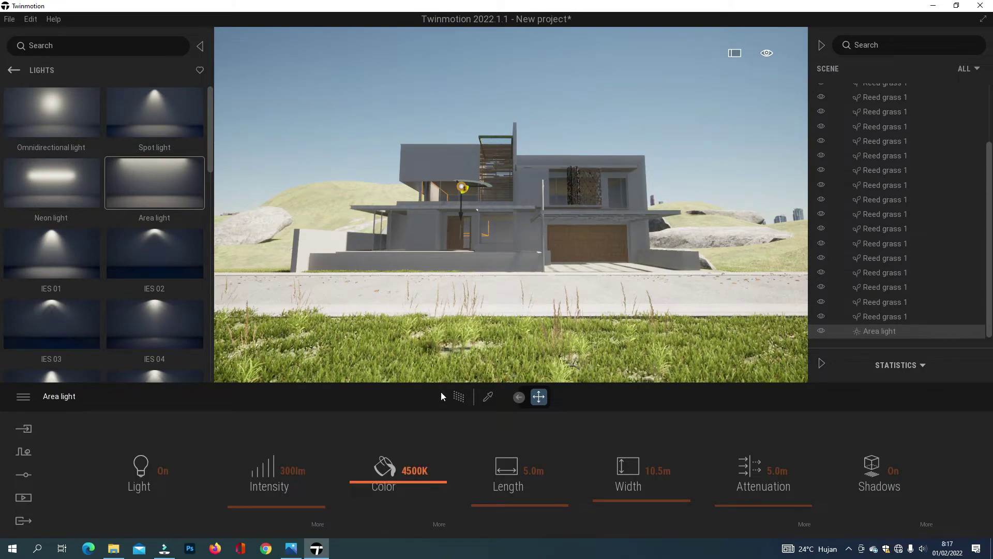
Preview the scene briefly in the Path Tracer and return to the saved Image1 view
click(24, 497)
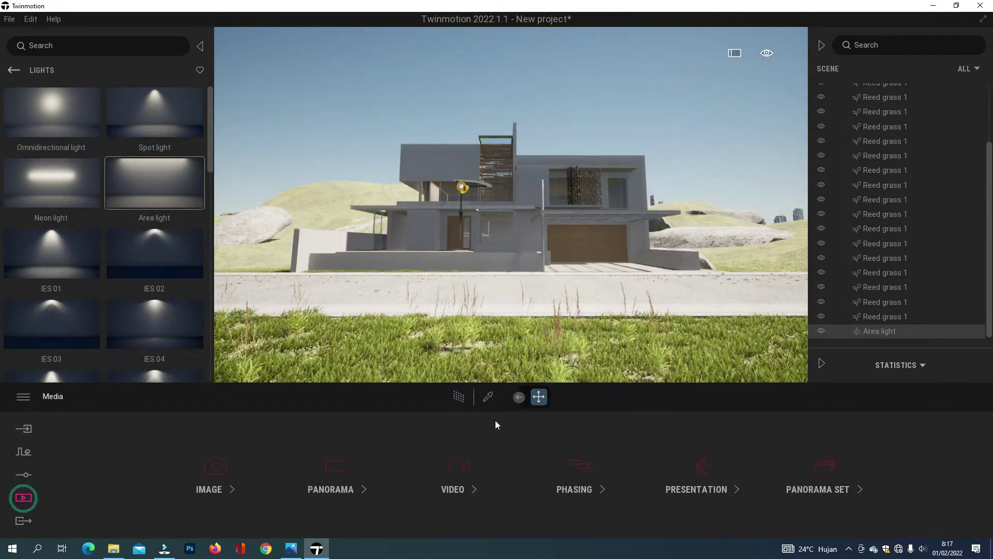
click(459, 397)
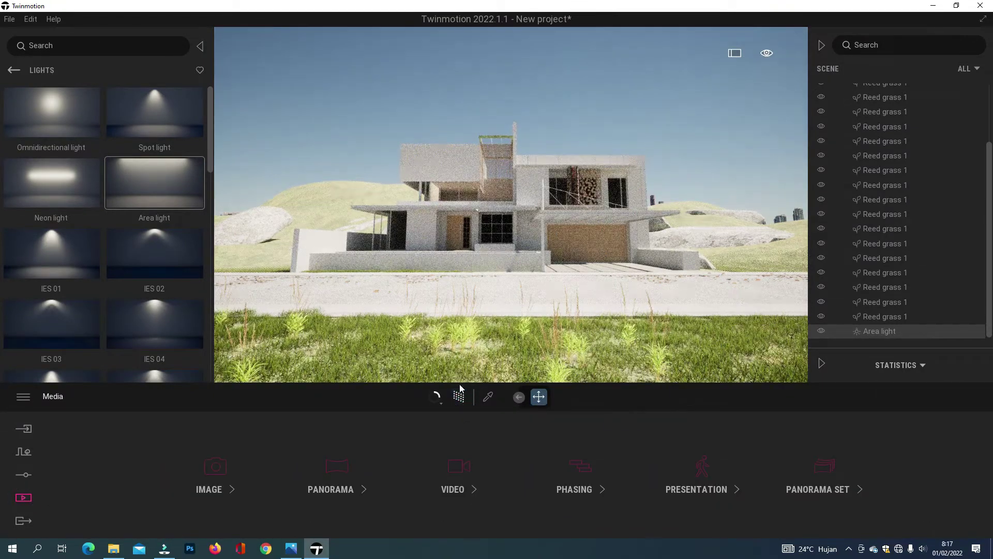
click(460, 398)
click(209, 489)
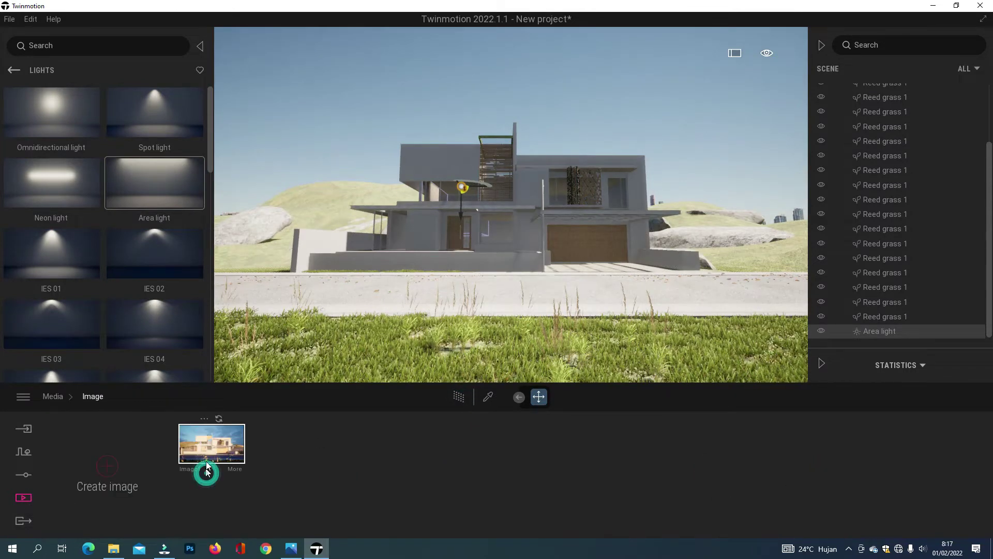
click(207, 442)
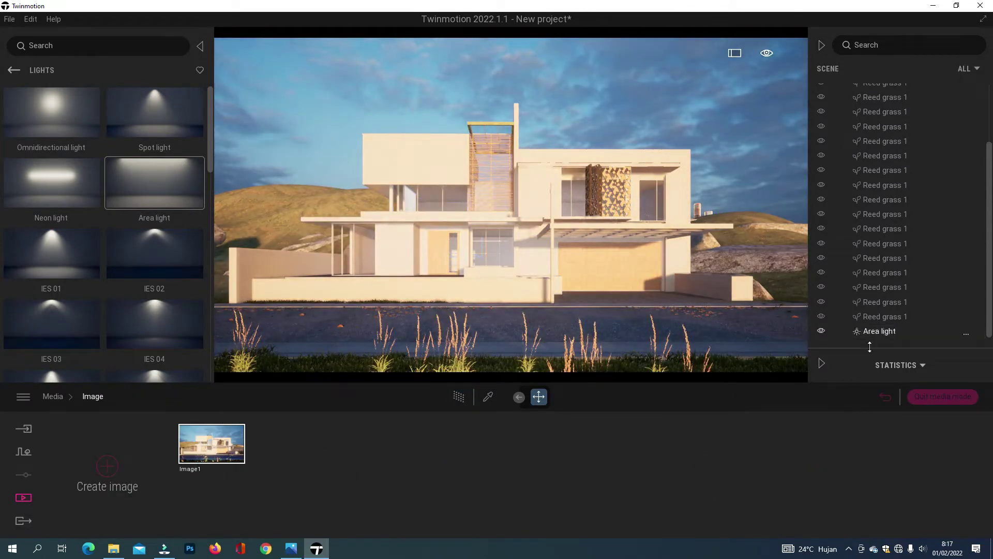
Select the area light and check its shadowed lighting in a Path Tracer preview
click(870, 335)
click(453, 397)
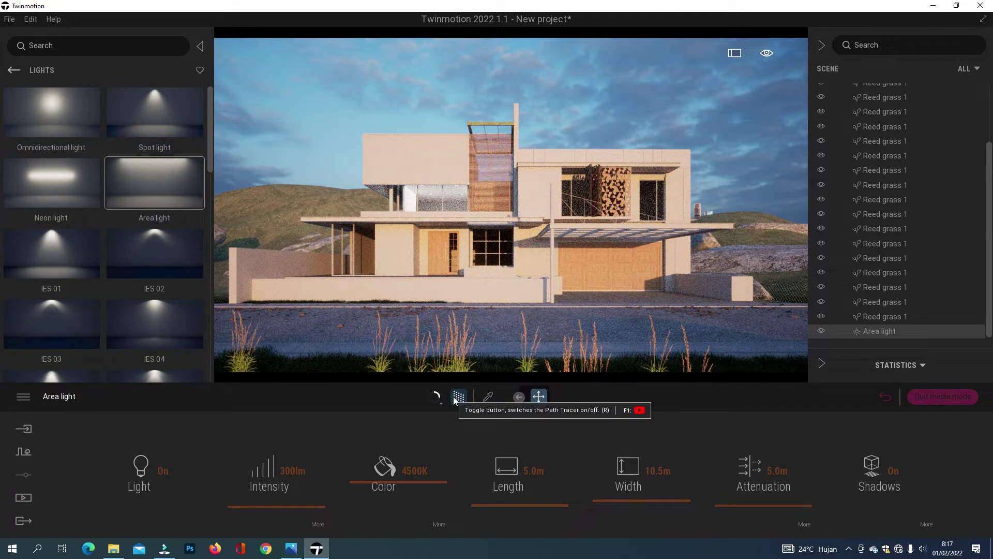
click(456, 396)
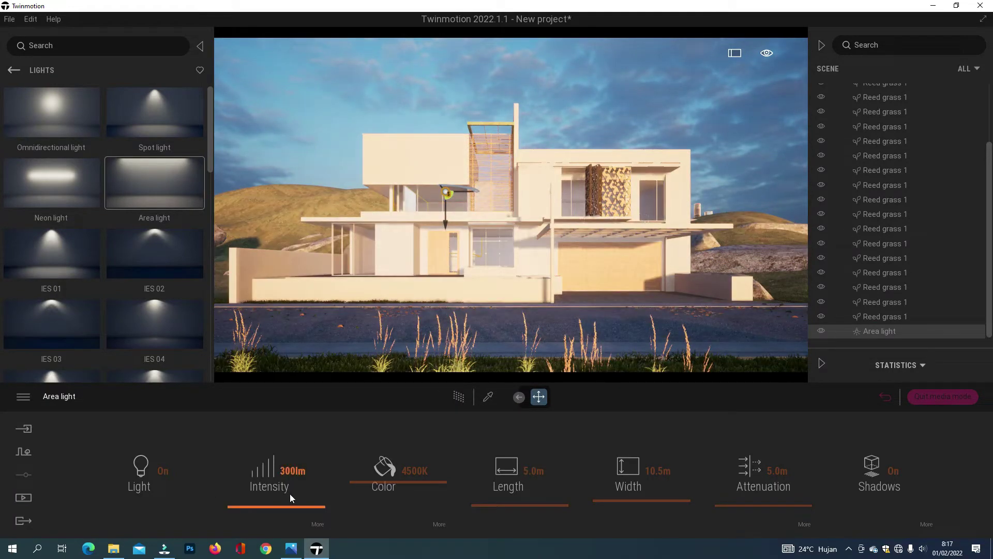
Set the area light's intensity to 450 lm and preview the brightness in the Path Tracer
click(287, 470)
text(400)
key(Return)
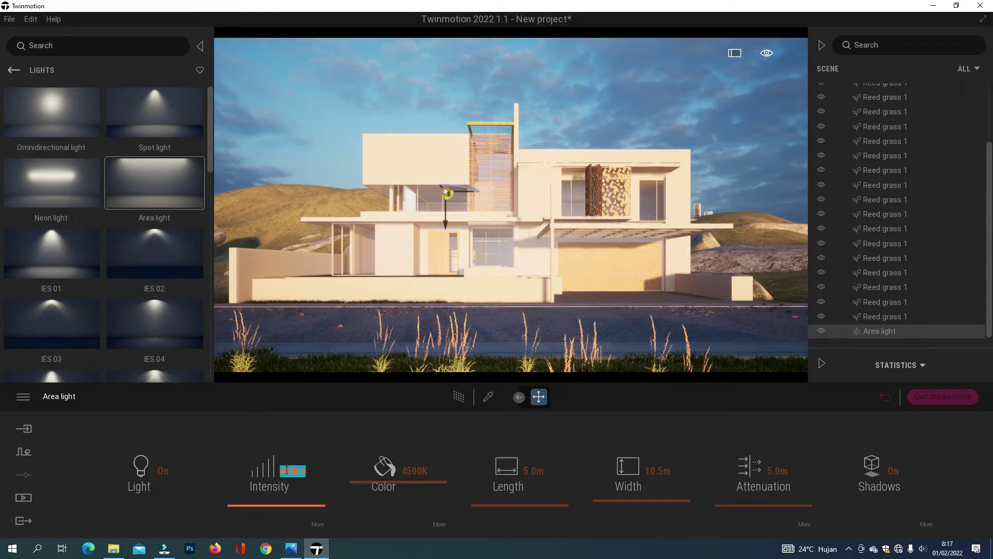
click(459, 397)
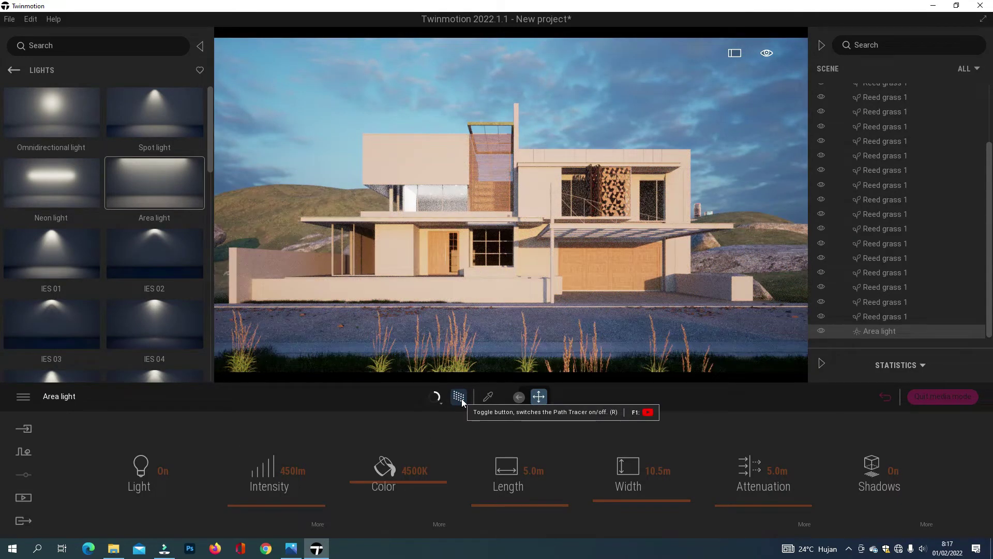
click(459, 397)
Raise the area light's intensity to 1000 lm and preview the brightness in the Path Tracer
click(292, 471)
text(600)
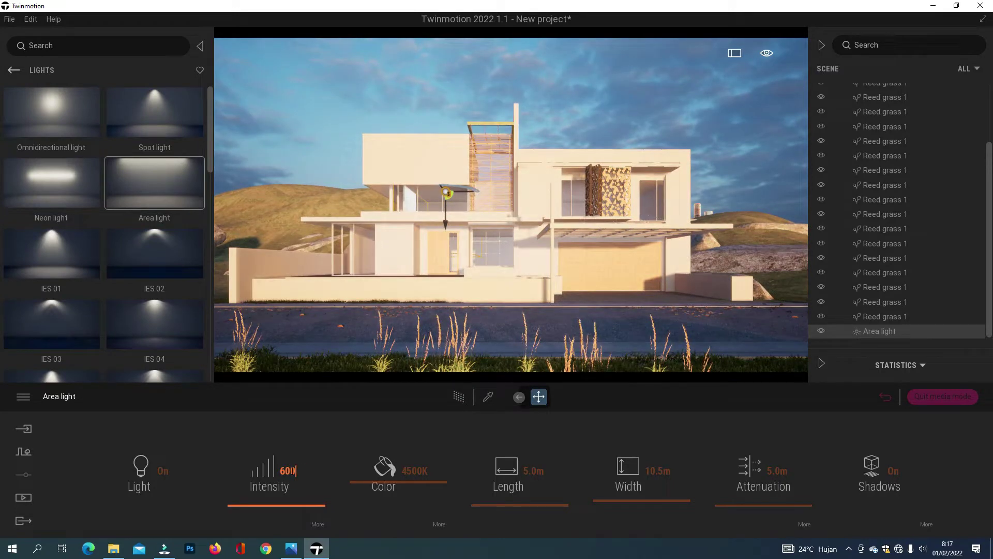
key(BackSpace)
key(BackSpace)
key(BackSpace)
text(1)
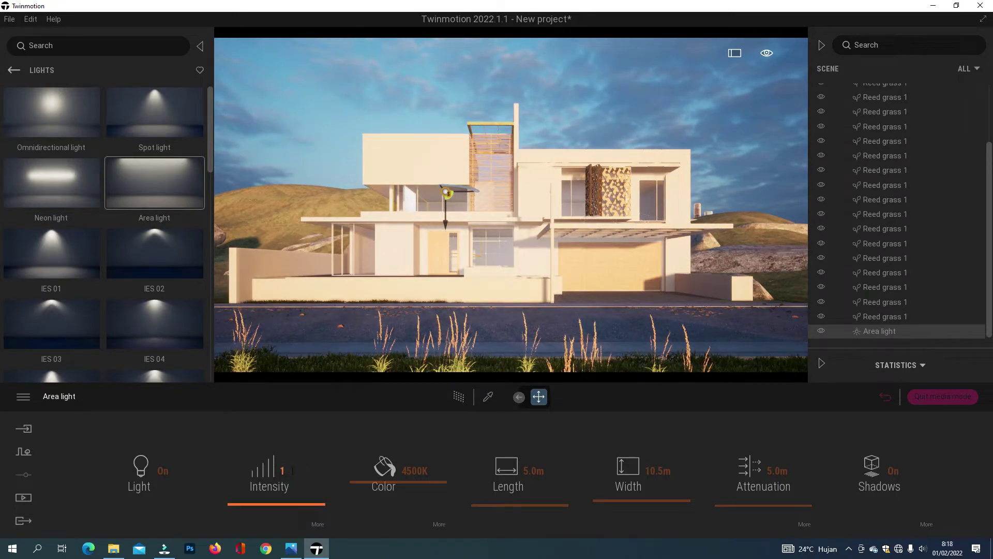
text(000lm)
key(Return)
click(459, 397)
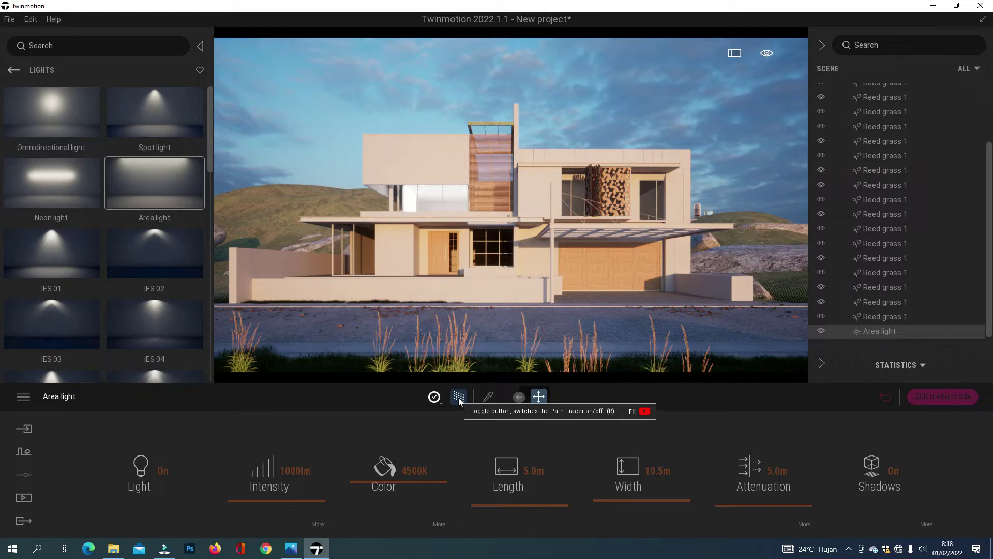
click(458, 398)
Set the area light's intensity to 500 lm and deselect the light
click(293, 471)
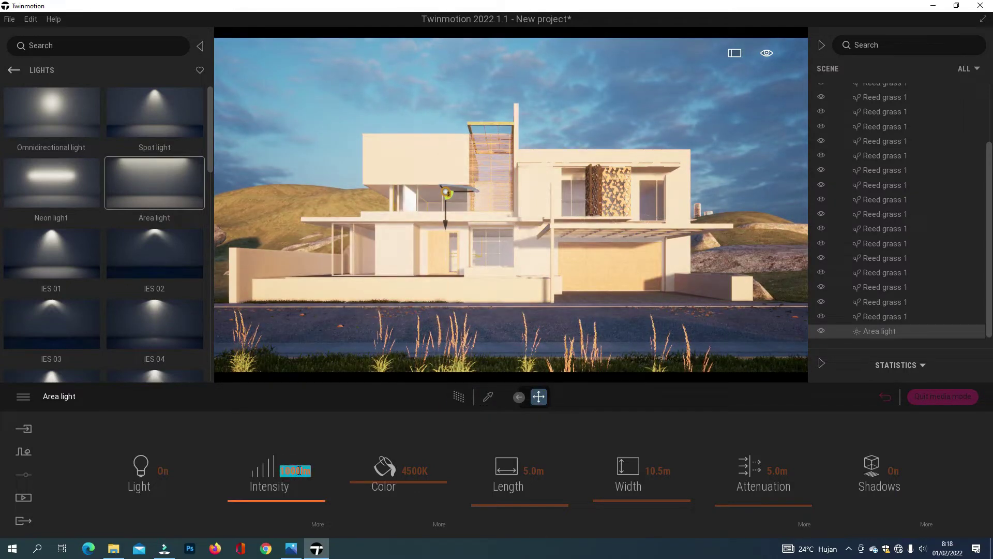
text(5)
key(Return)
key(Return)
key(Escape)
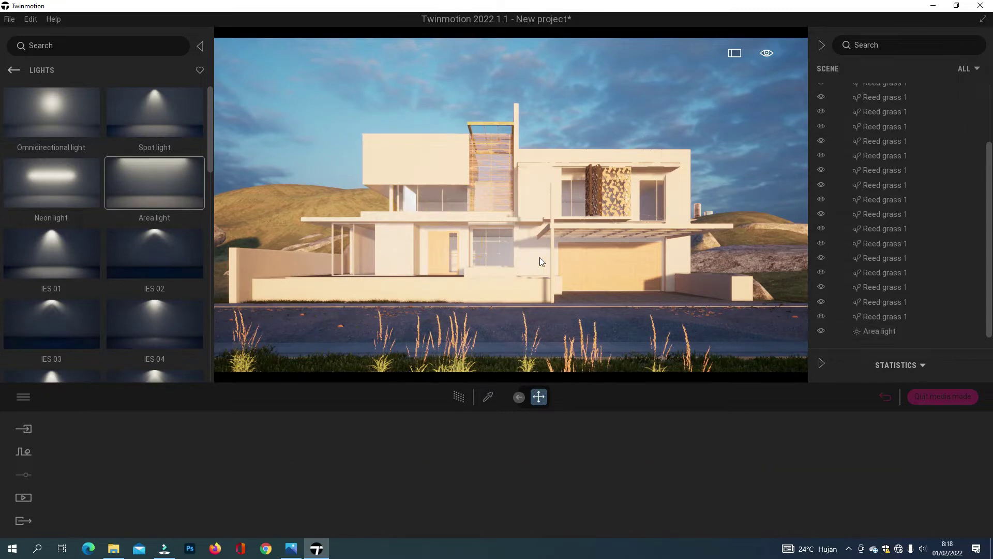
Duplicate the upper-floor area light straight down to the ground floor
click(447, 210)
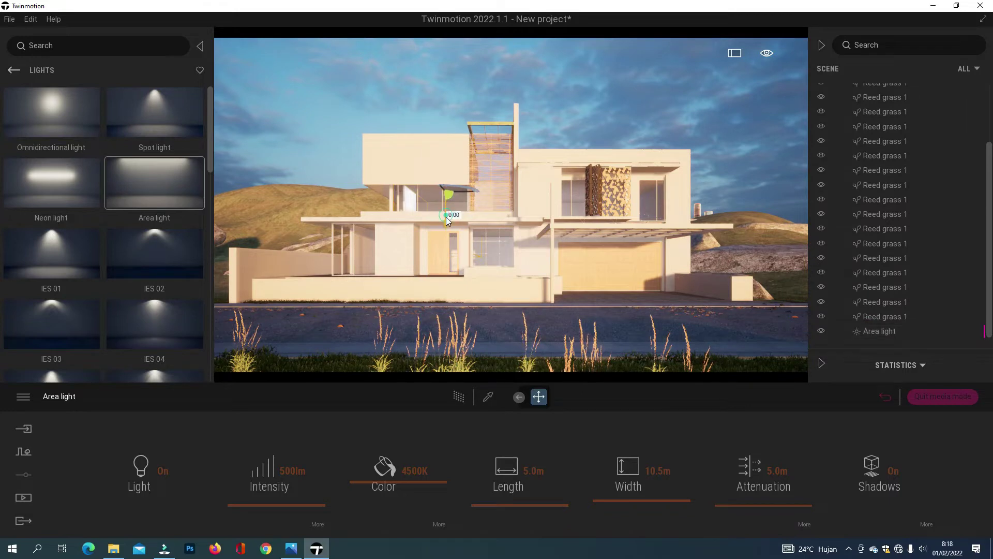
alt+drag(445, 216, 446, 259)
click(465, 339)
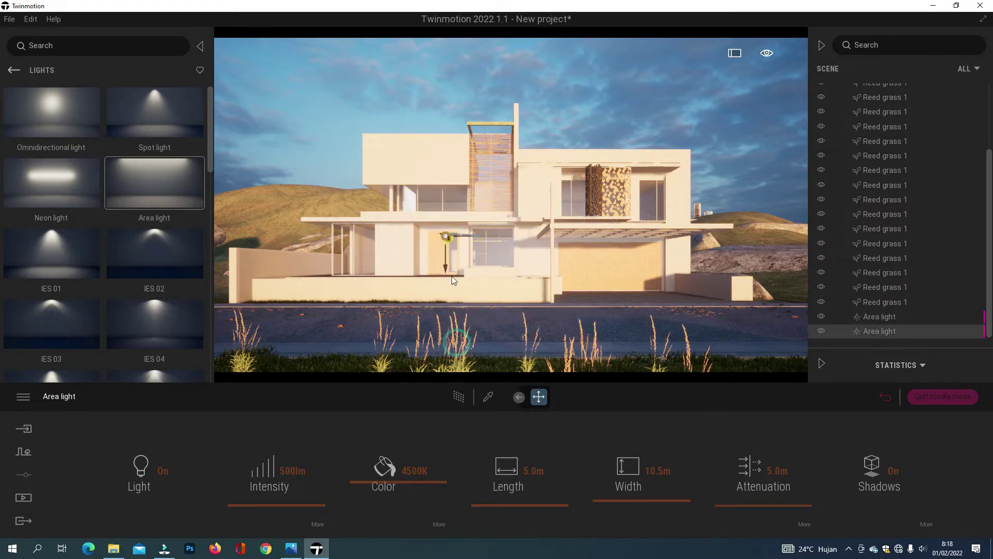
Move the duplicated area light across the ground-floor ceiling toward the middle of the room
scroll(442, 264, up, 6)
scroll(442, 287, up, 8)
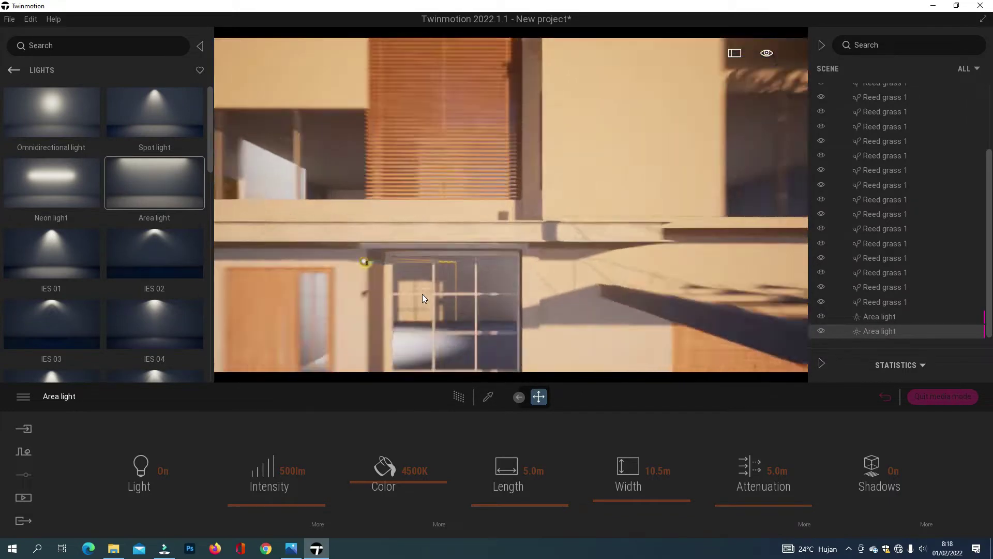
scroll(385, 340, up, 10)
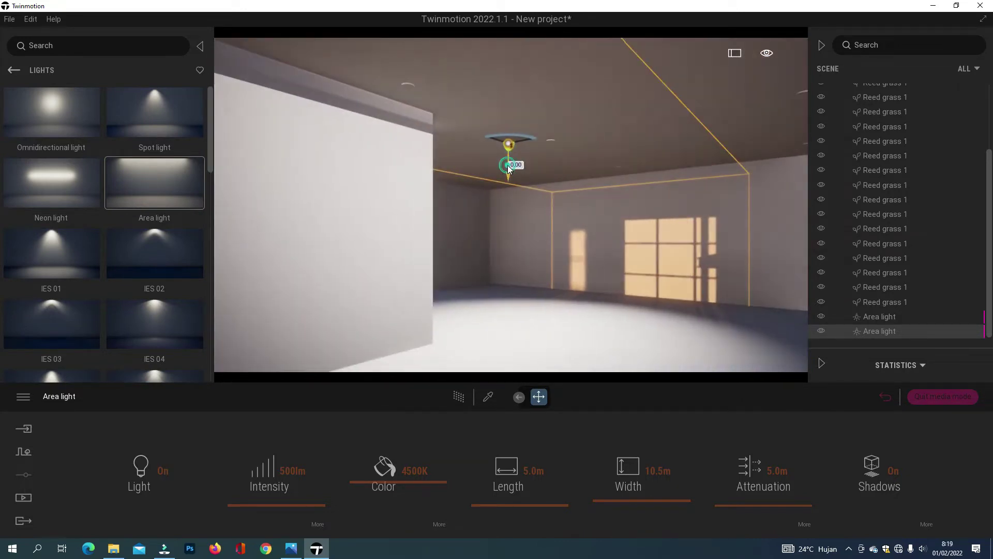
drag(523, 141, 642, 109)
right_drag(642, 110, 764, 52)
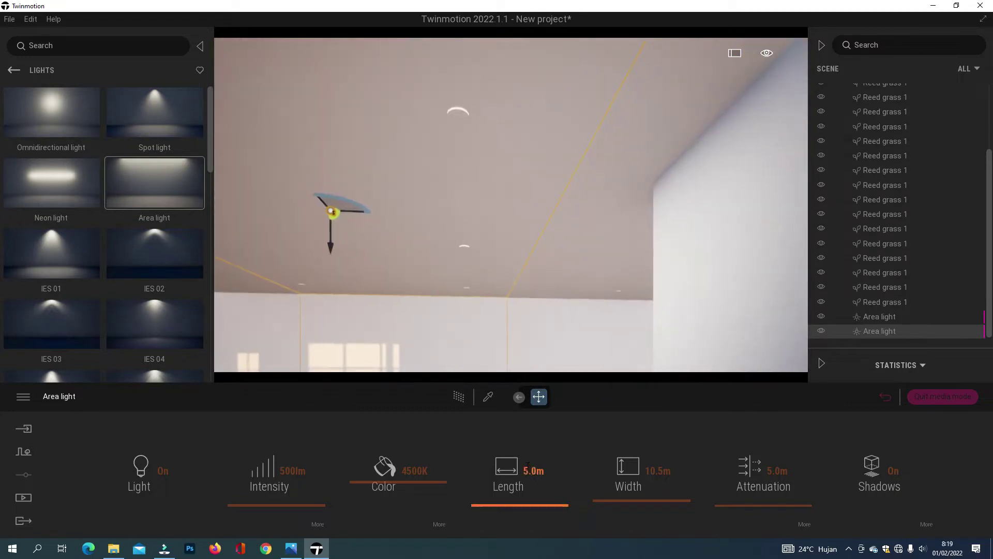
Set the ground-floor area light's length to 6 m and nudge it sideways between the side walls
click(527, 465)
text(6)
key(Return)
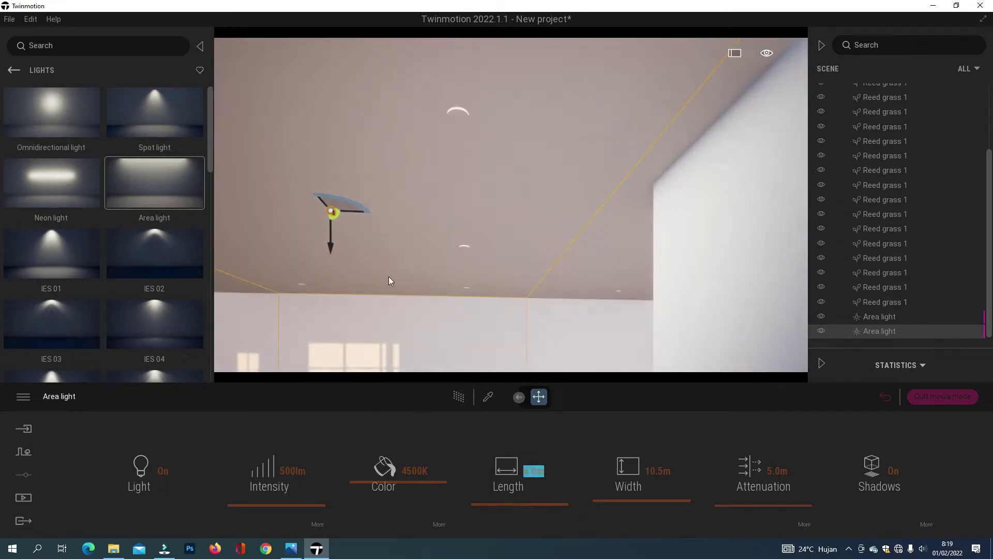
right_drag(389, 276, 295, 273)
drag(567, 218, 605, 212)
right_drag(508, 241, 598, 243)
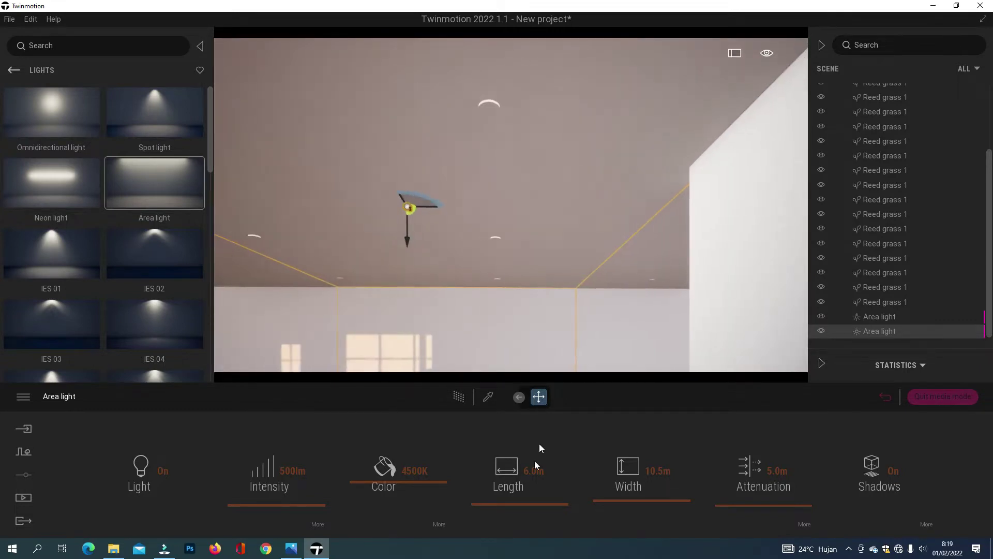
Set the ground-floor area light's length to 6.5 m and check its outline against the side walls
click(532, 470)
click(538, 470)
click(538, 469)
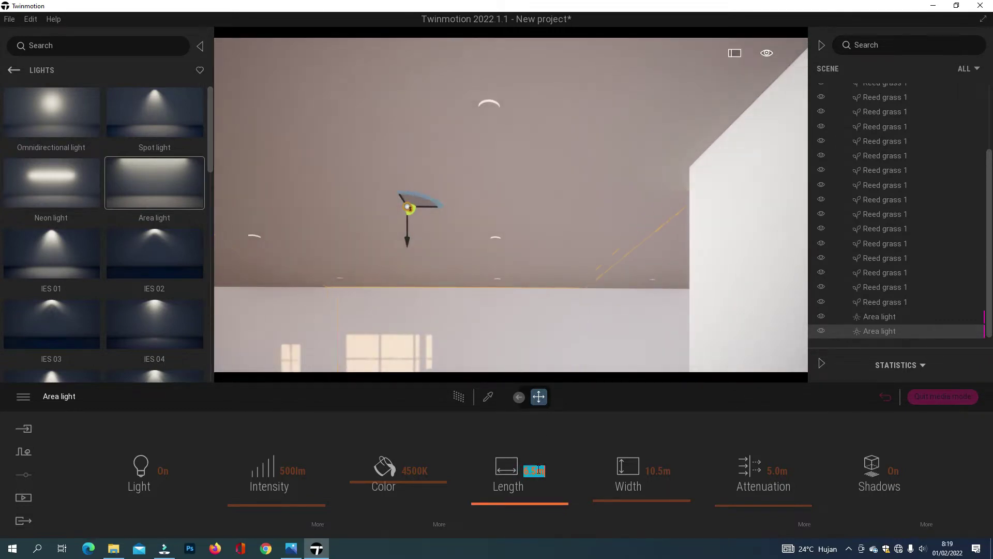
text(6.5)
right_drag(458, 297, 295, 305)
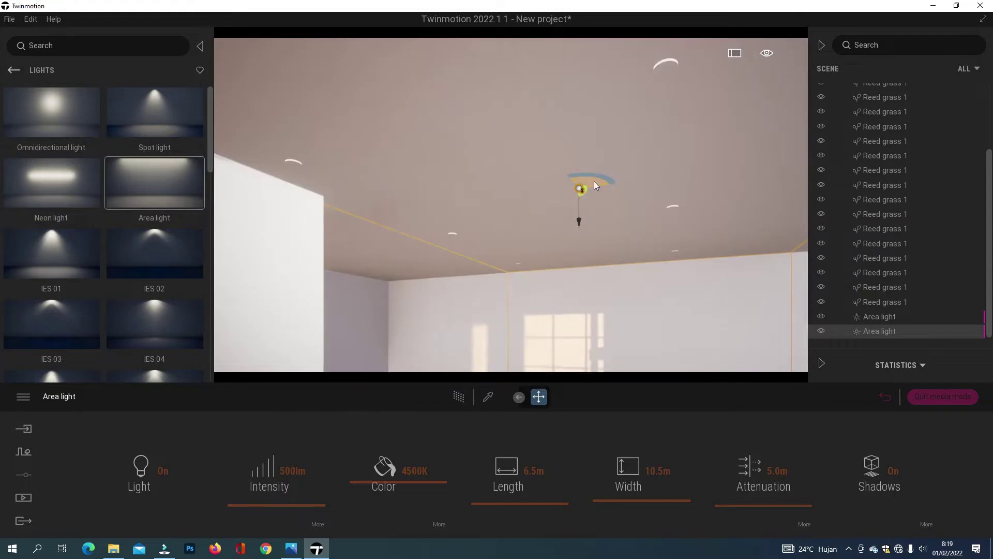
right_drag(594, 189, 625, 192)
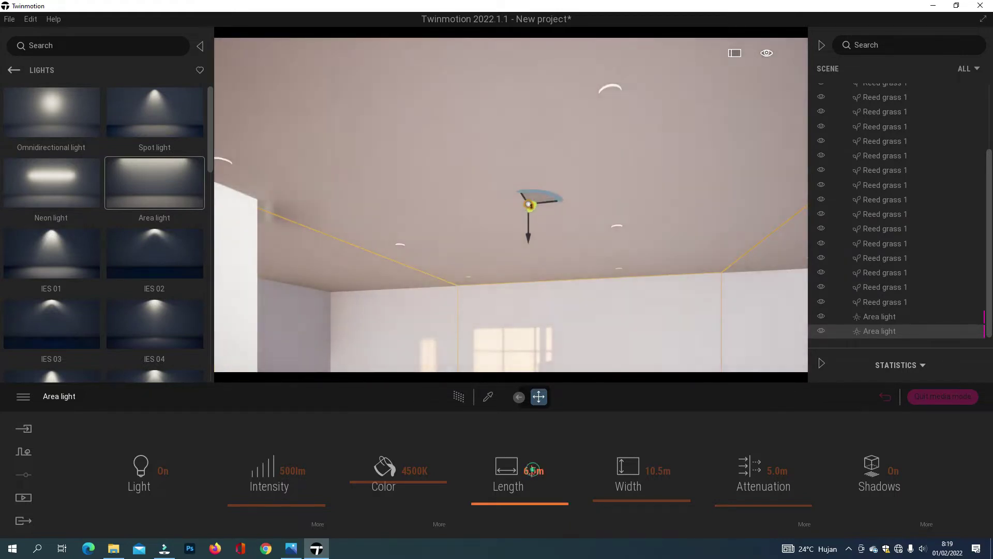
Reduce the ground-floor area light's length to 5.5 m and check its fit between the walls
click(533, 471)
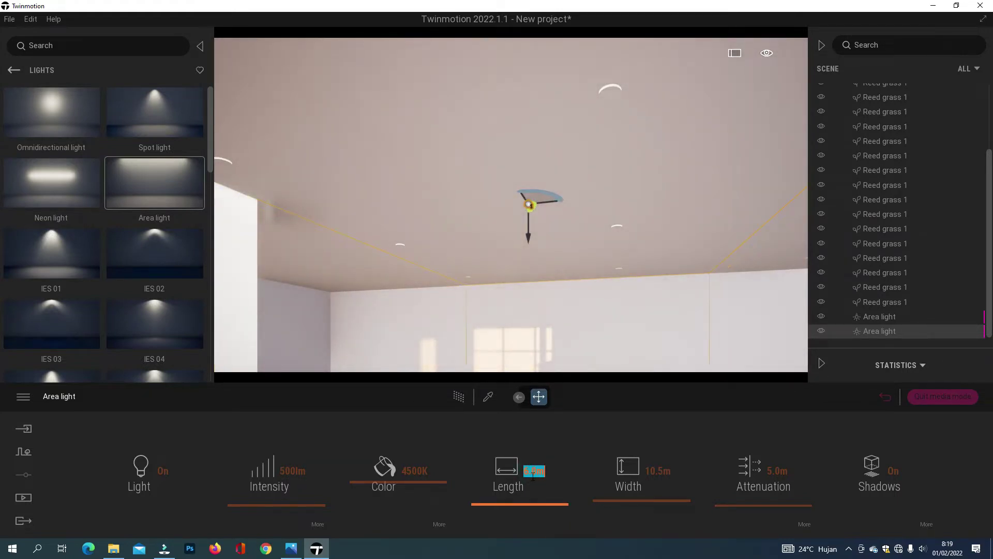
text(5.5)
key(Return)
mouse_move(548, 286)
right_down()
mouse_move(667, 277)
mouse_move(608, 269)
mouse_move(548, 286)
right_up()
click(534, 470)
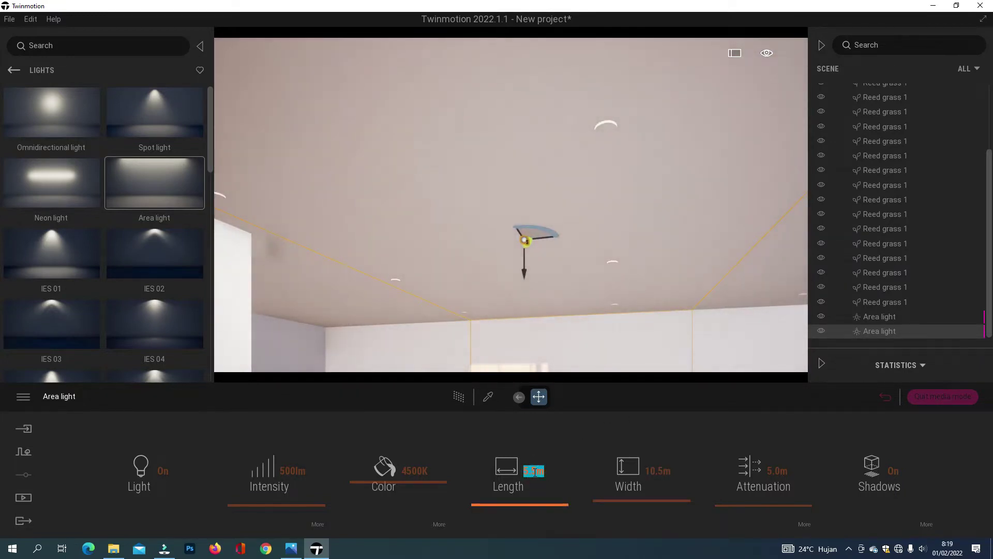
key(Return)
Set the ground-floor area light's length to 5.7 m and nudge it slightly sideways to fit the room
click(534, 472)
text(5.7)
key(Return)
mouse_move(531, 238)
right_down()
mouse_move(662, 235)
mouse_move(531, 238)
right_up()
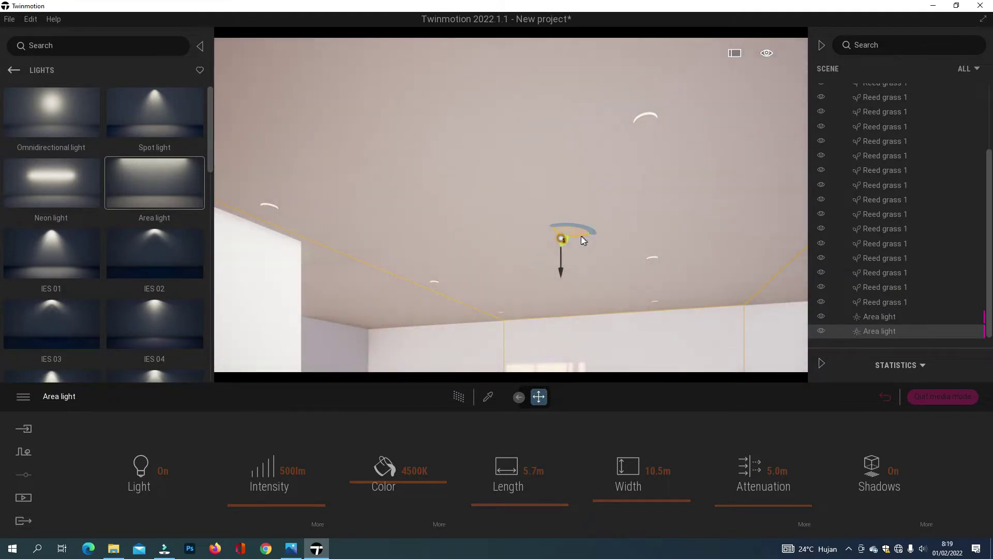
mouse_move(581, 236)
mouse_down()
mouse_move(568, 237)
mouse_move(576, 237)
mouse_up()
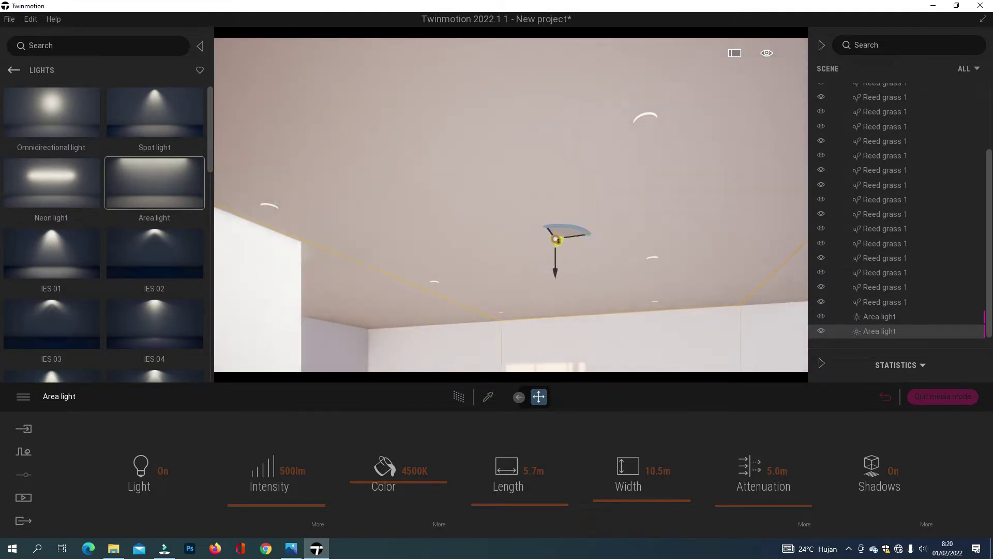
Slide the ground-floor area light along the ceiling to line up with the front window and door wall
right_drag(574, 237, 570, 282)
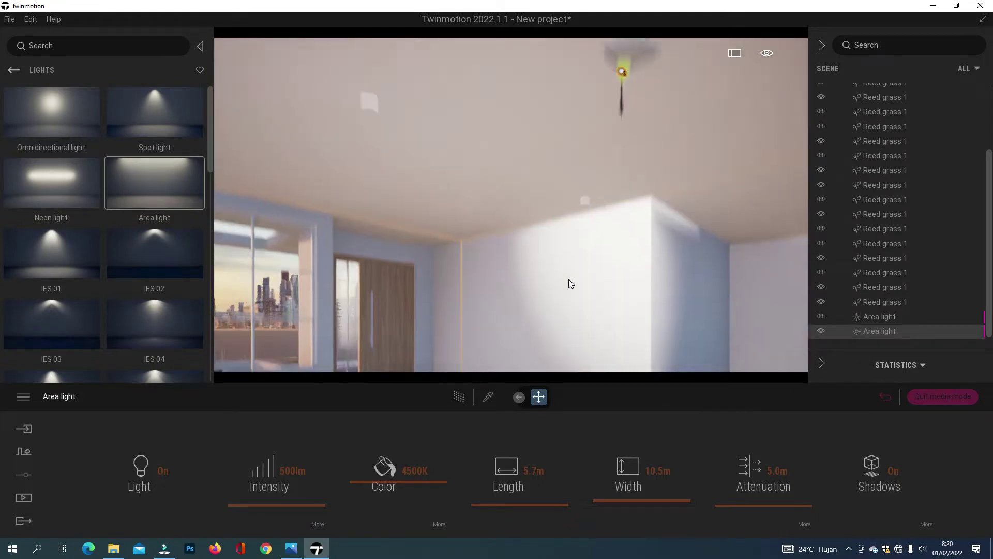
key(e)
drag(631, 186, 620, 224)
right_drag(551, 294, 517, 293)
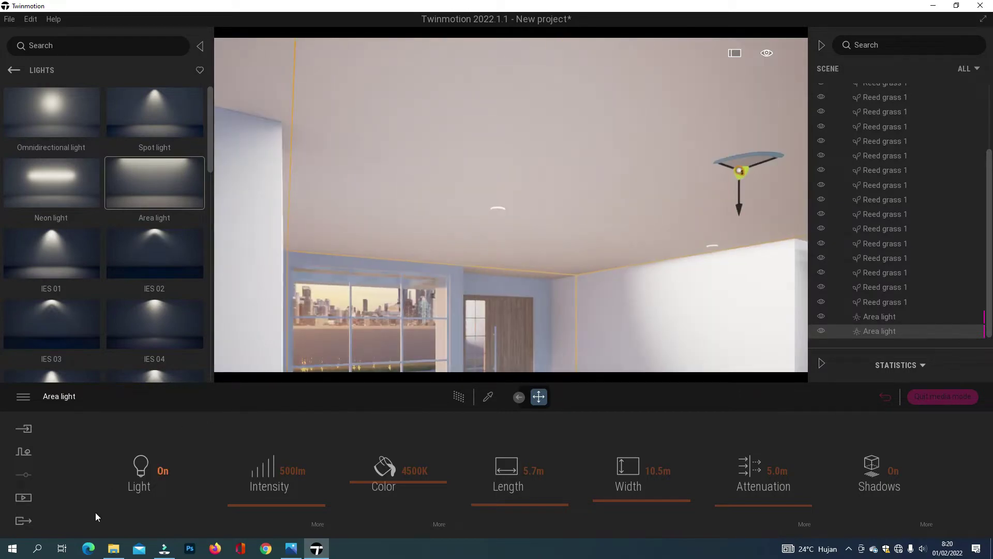
Return to the saved Image1 view and preview both area lights in the Path Tracer
click(23, 497)
click(228, 483)
click(233, 454)
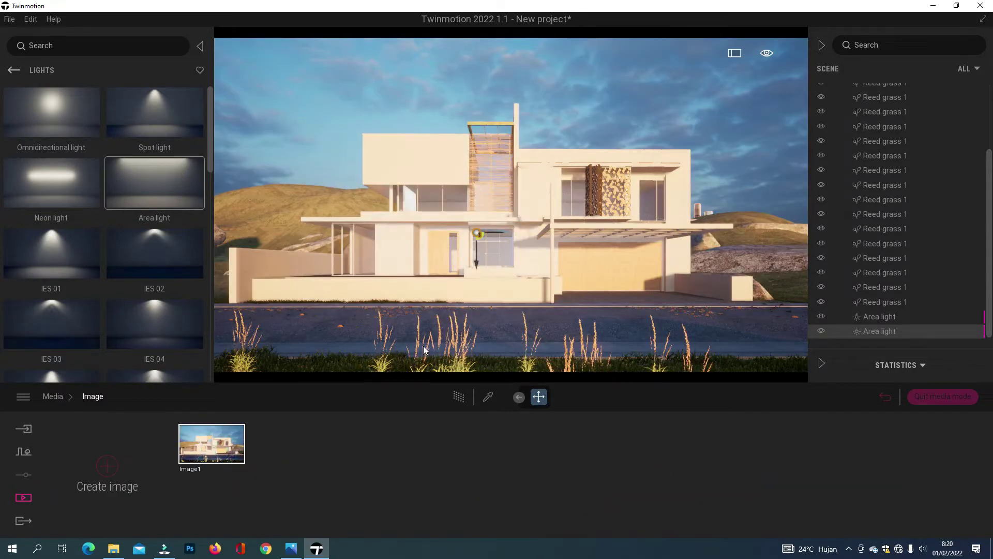
click(463, 399)
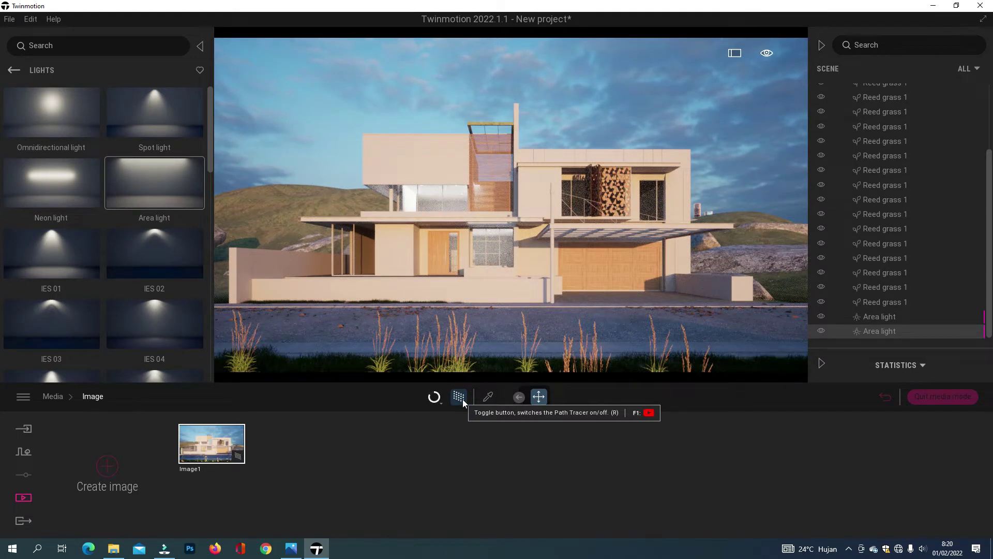
Turn off the Path Tracer preview and set the ground-floor area light's intensity to 1000 lm
click(463, 398)
click(911, 334)
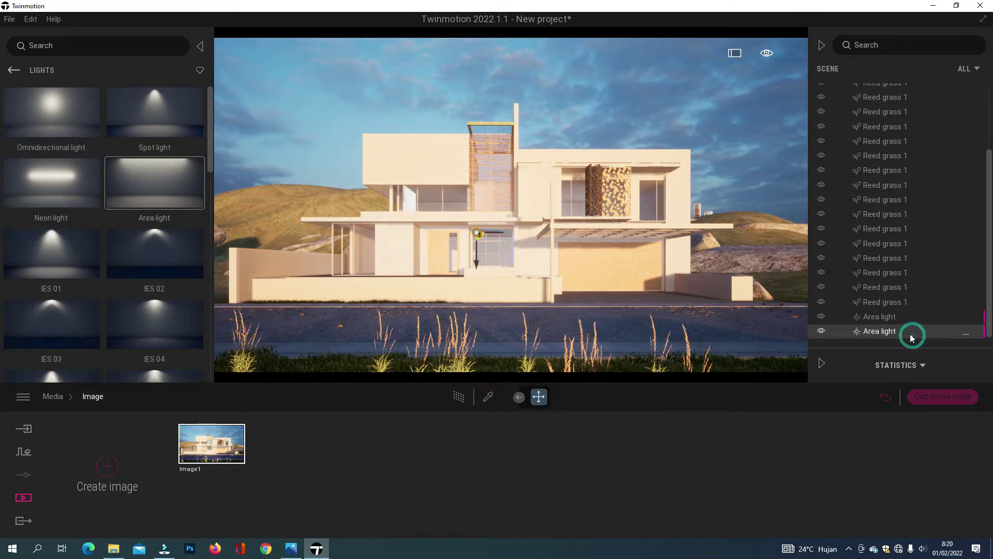
right_click(911, 335)
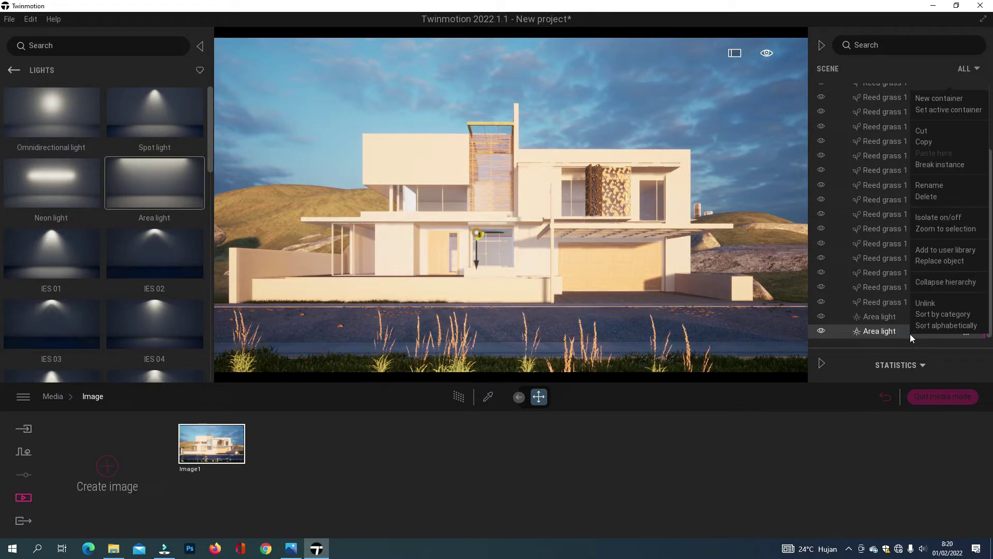
click(868, 317)
click(865, 331)
click(288, 471)
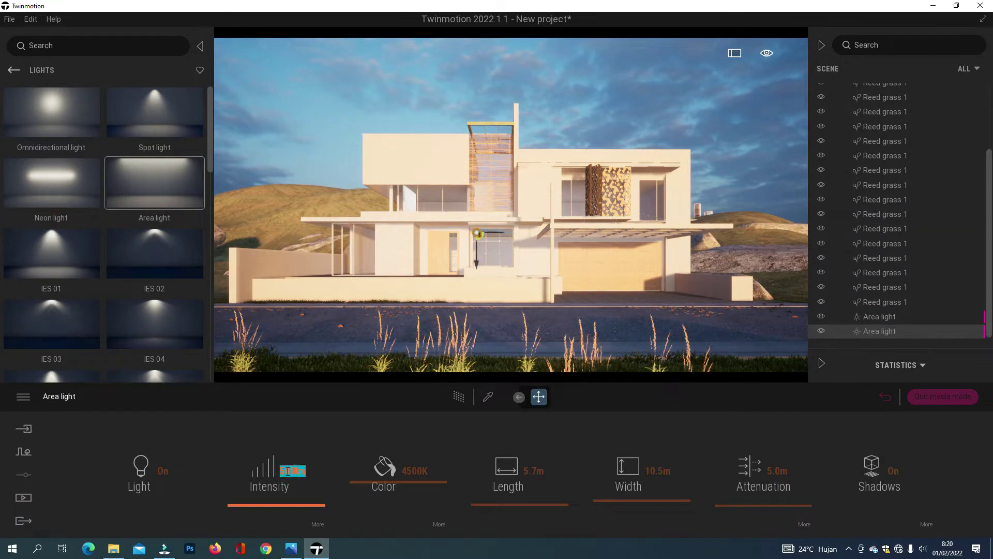
text(1000)
key(Return)
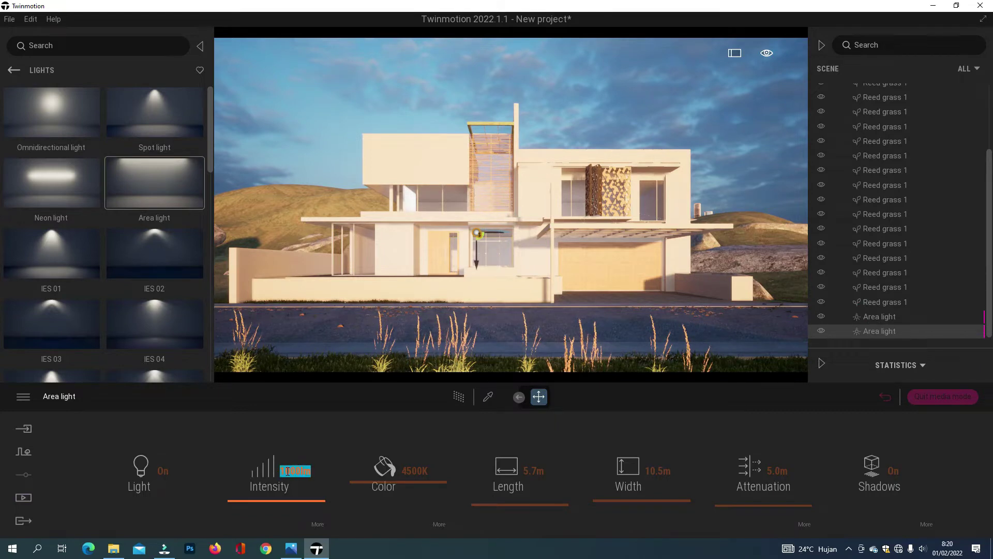
Try to unlink the ground-floor area light, checking it against the upper-floor area light in the scene list
right_click(877, 327)
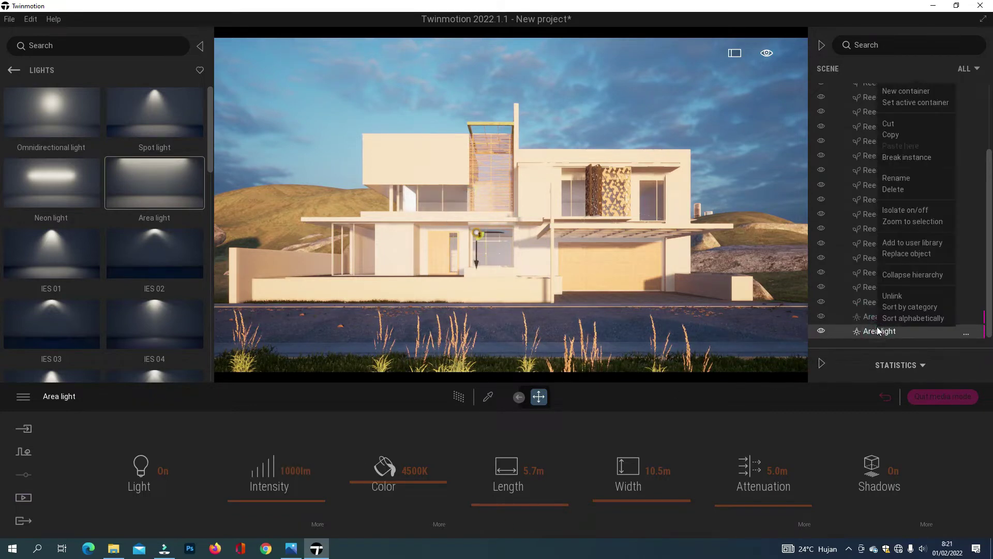
click(893, 297)
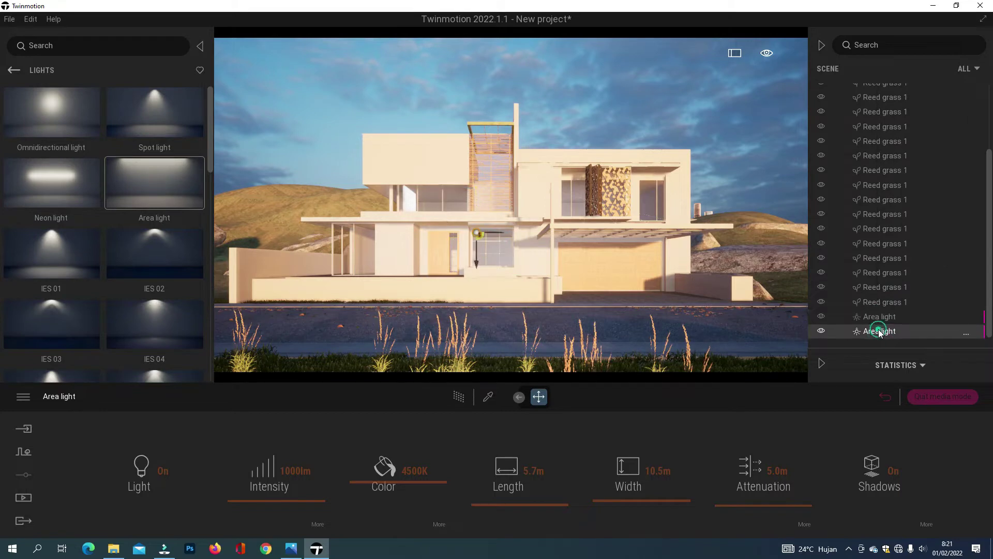
click(866, 318)
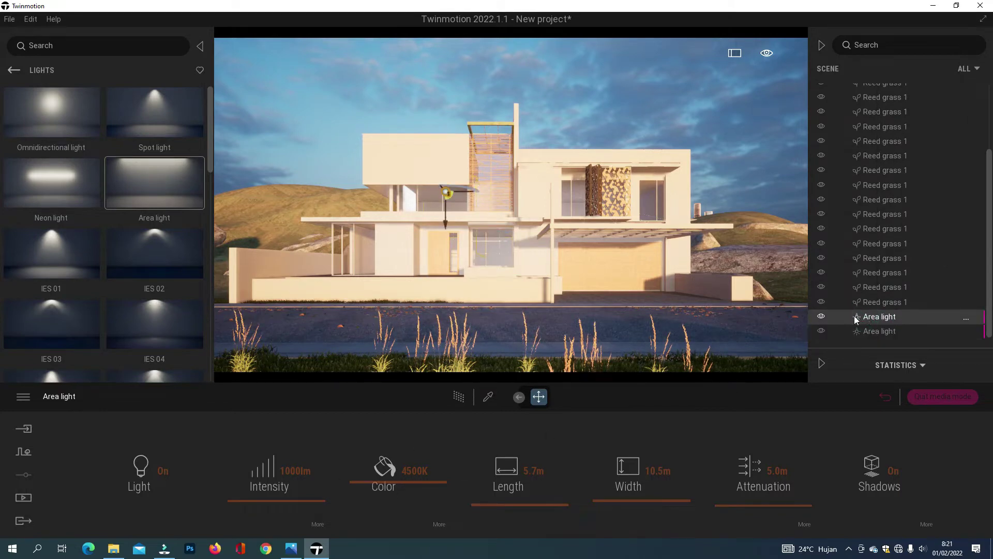
click(862, 331)
Set the ground-floor area light's intensity to 15000 lm and preview the house in the Path Tracer
click(293, 471)
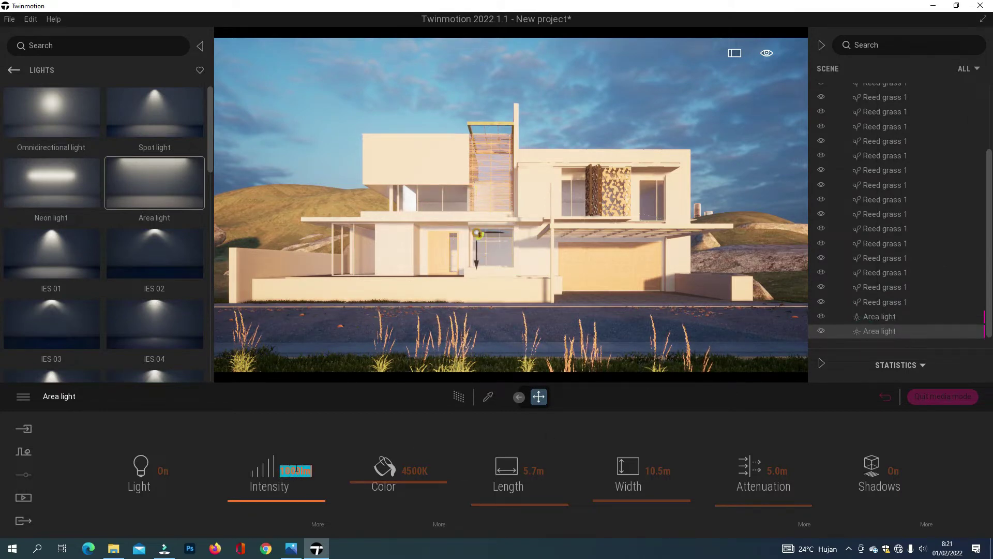
text(15000)
key(Return)
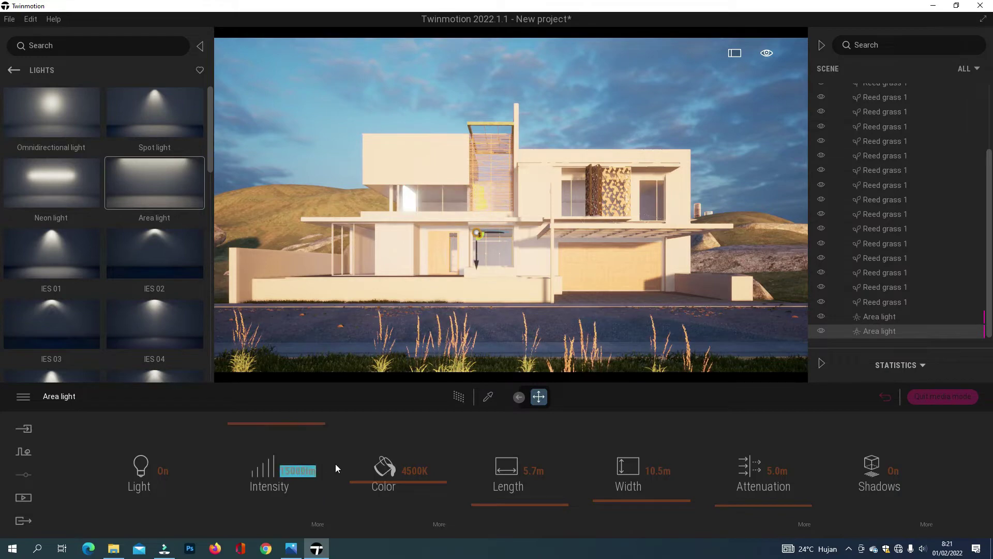
click(458, 396)
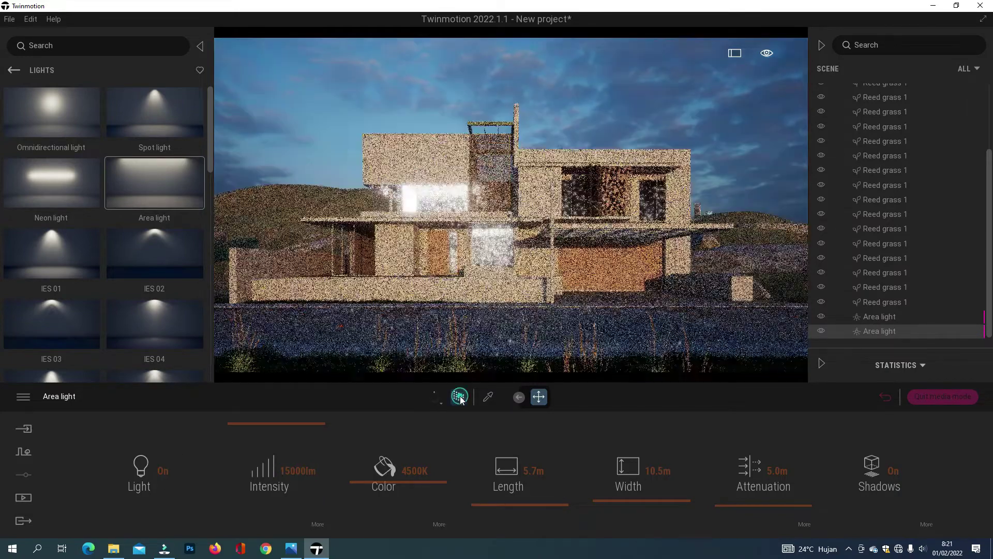
Reduce the ground-floor area light's intensity to 10000 lm and then to 5000 lm in the Path Tracer preview
click(300, 471)
text(10000)
key(Return)
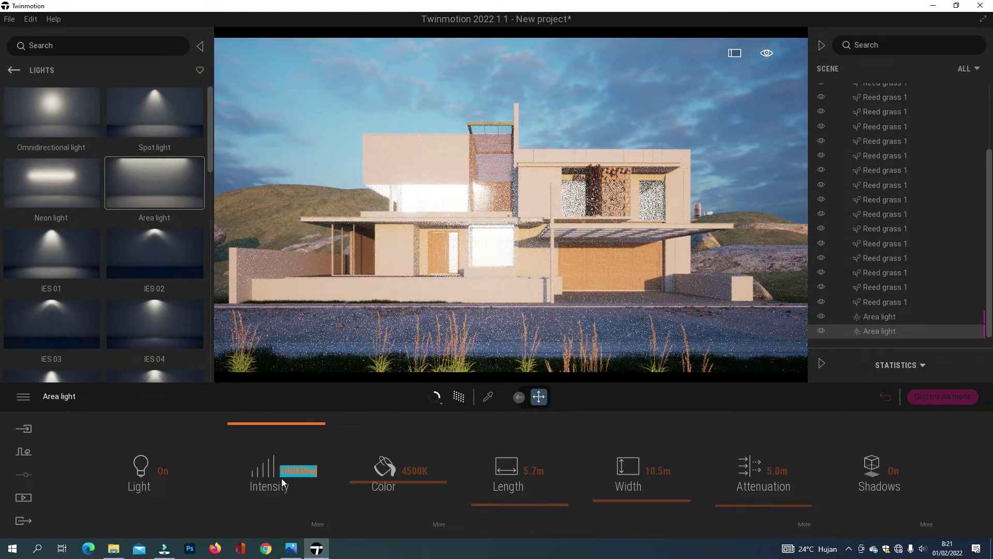
text(5000)
key(Return)
Set the ground-floor area light's intensity to 2500 lm and compare the preview with the reference photo
click(292, 478)
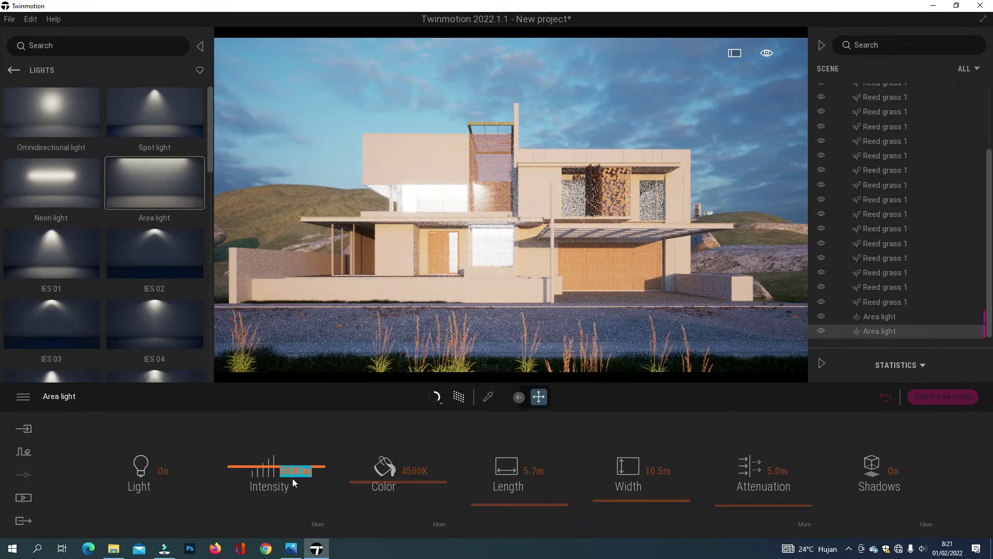
text(2500)
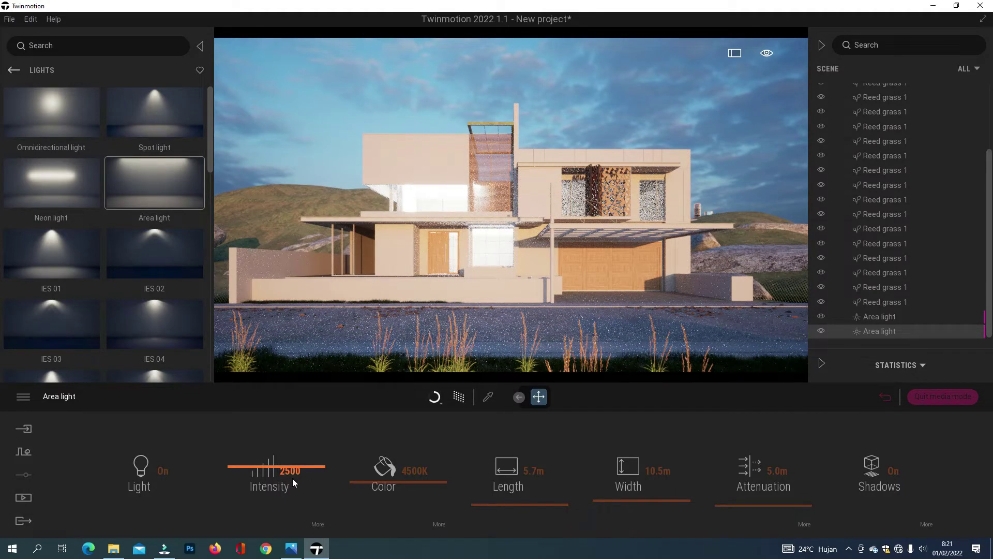
key(Return)
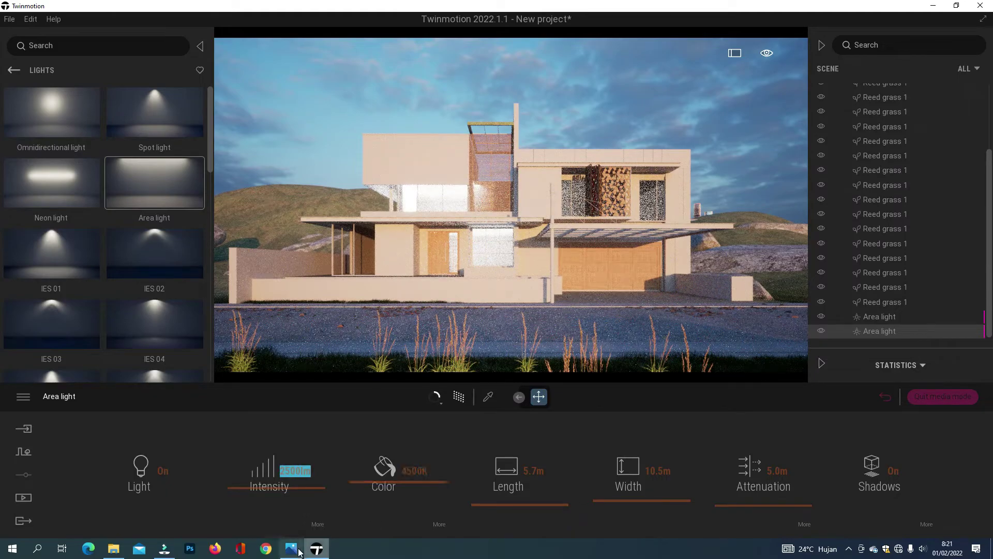
click(298, 551)
click(297, 552)
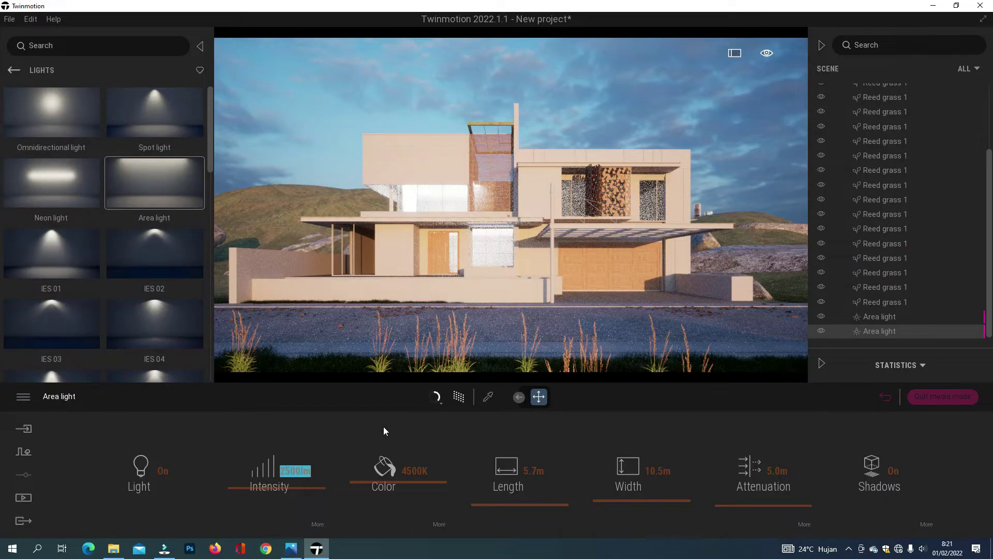
Lower the ground-floor area light's intensity to 1500 lm and then to 1000 lm
text(1500)
key(Return)
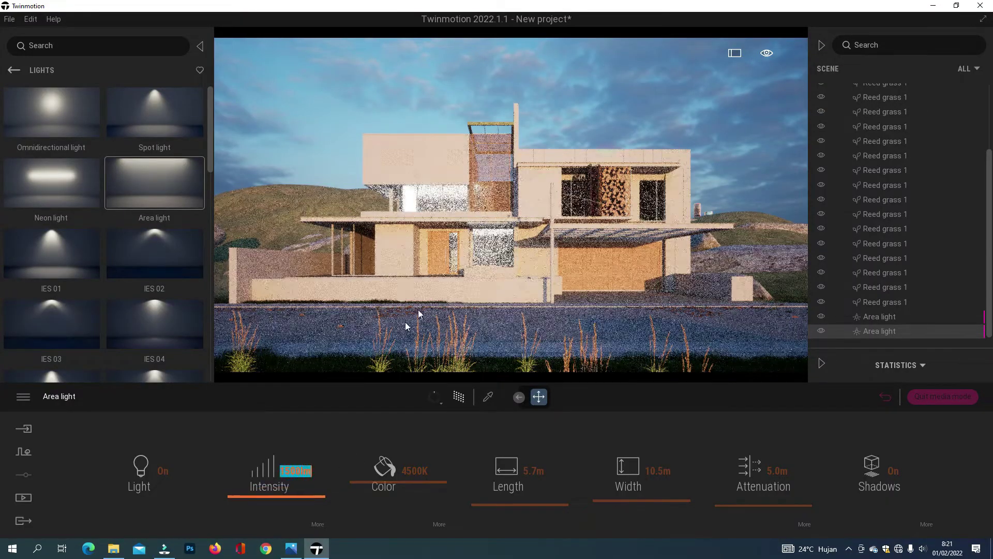
key(BackSpace)
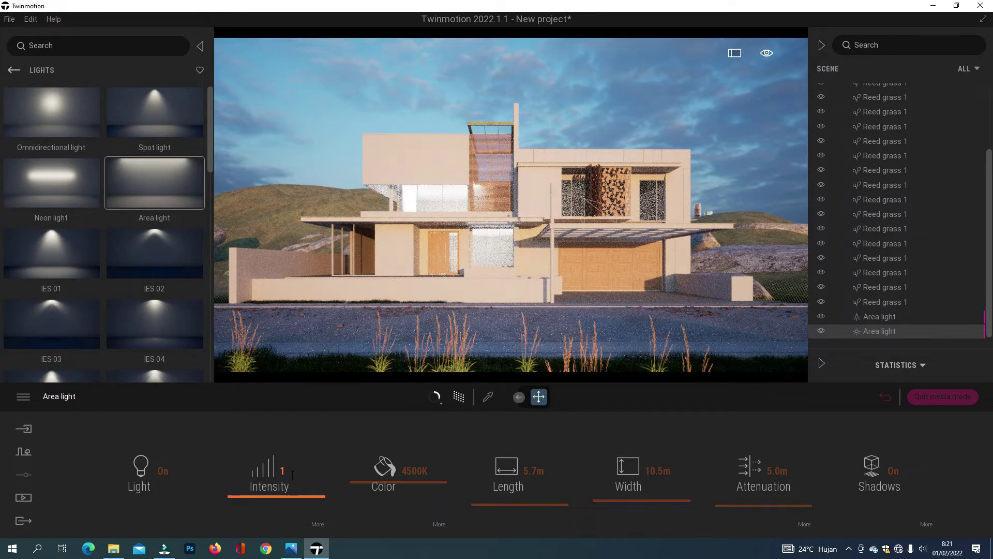
text(1000)
key(Return)
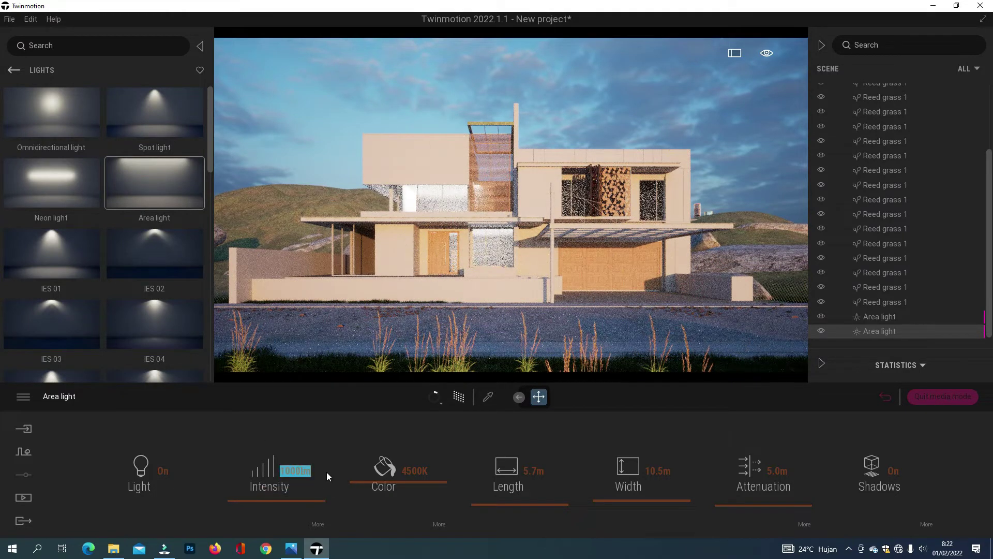
Warm the area light's color temperature to 3485K and compare the Path Tracer preview with the reference photo
click(440, 526)
click(65, 397)
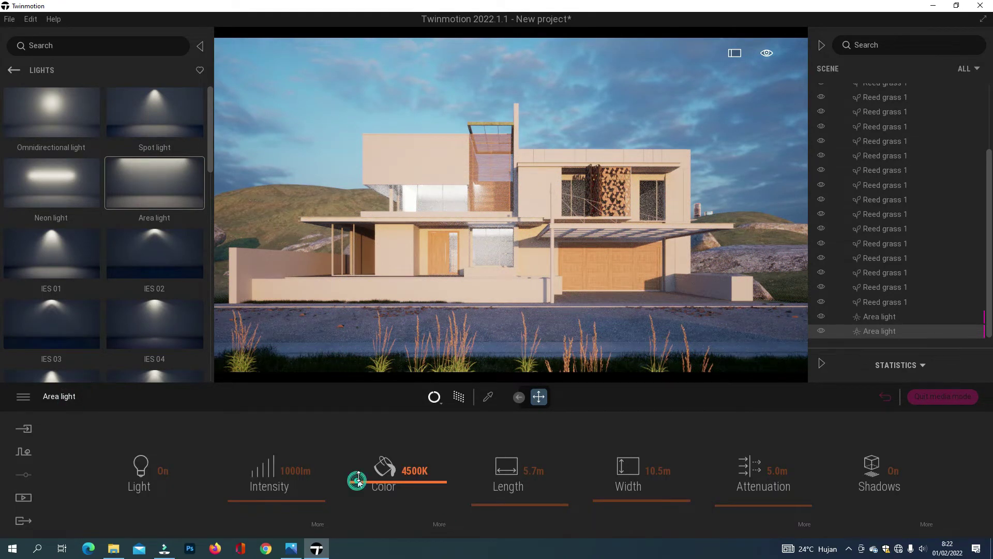
mouse_move(354, 478)
mouse_down()
mouse_move(362, 457)
mouse_move(361, 490)
mouse_up()
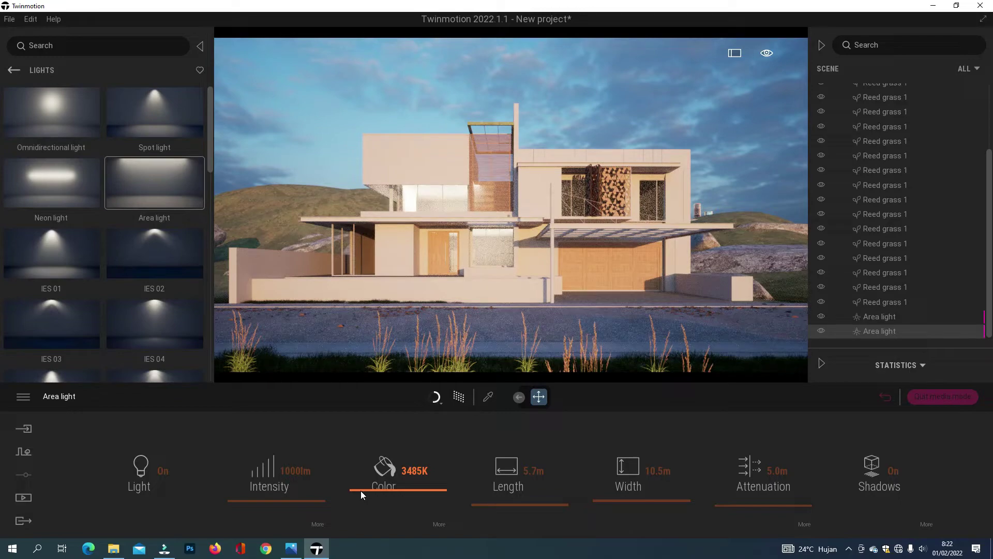
click(879, 331)
click(458, 397)
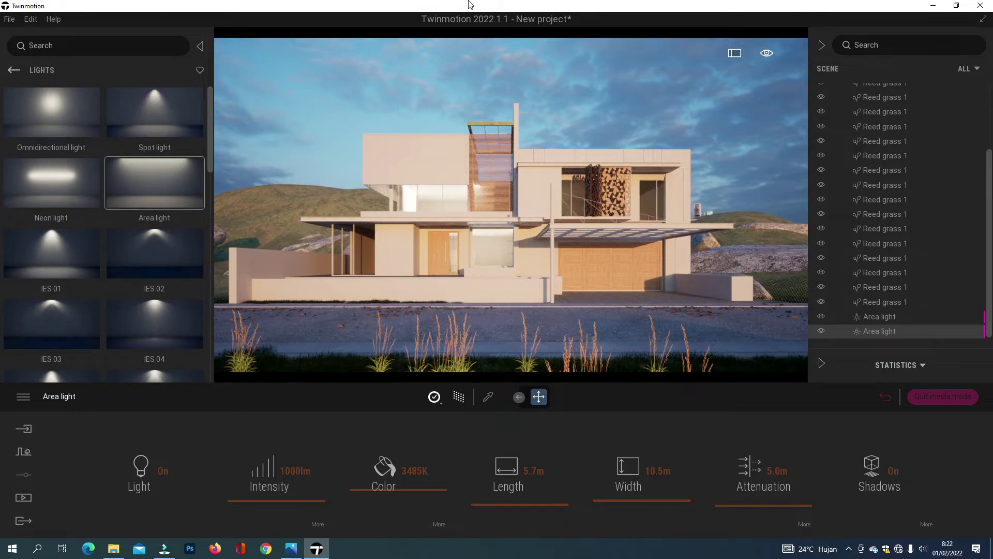
click(298, 551)
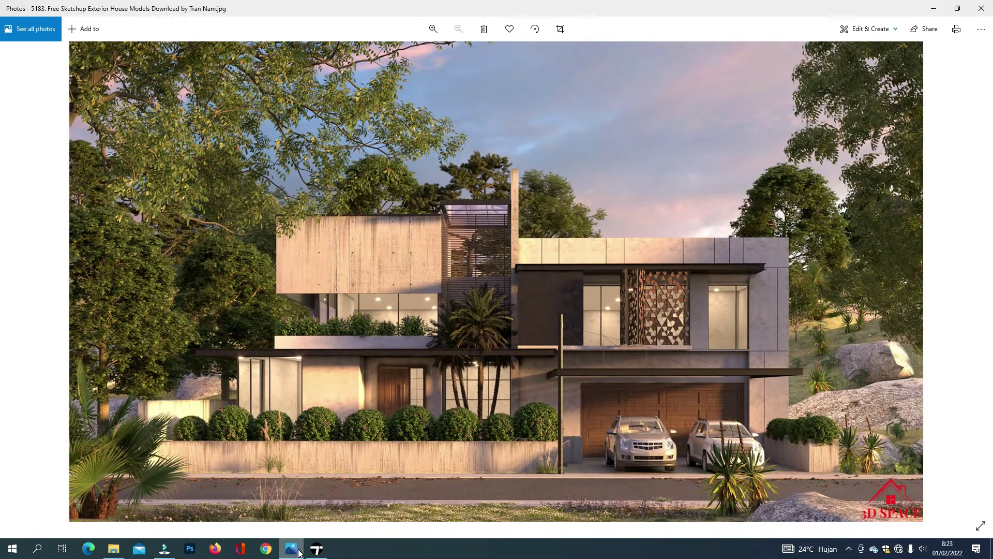
click(299, 550)
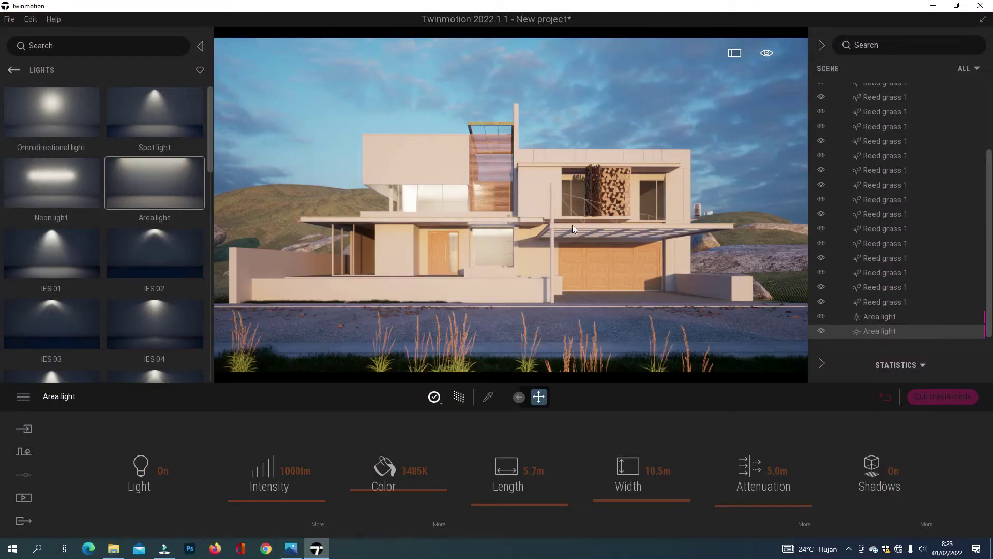
Leave media mode and copy the upper-floor area light sideways as one instance with 6.11 m spacing
click(930, 396)
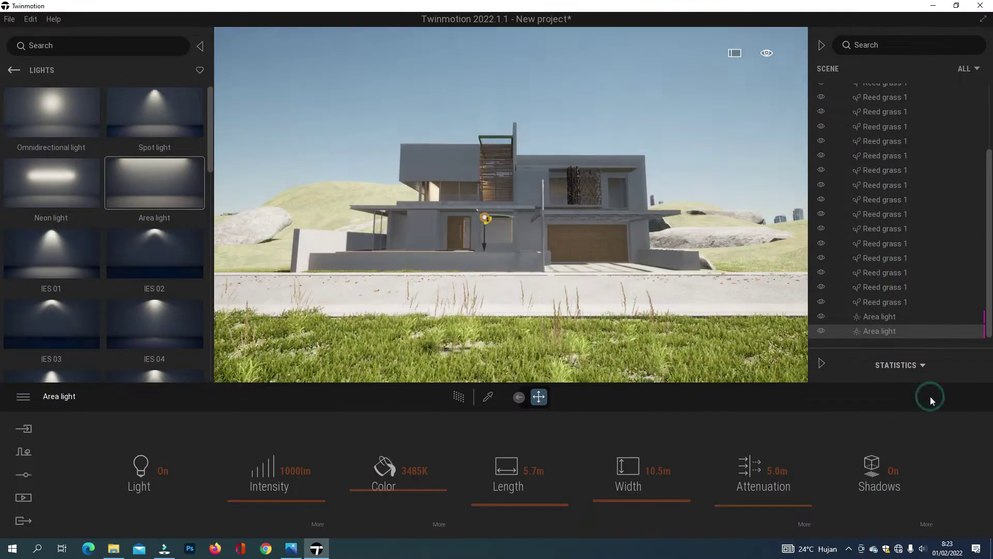
key(w)
key(e)
key(w)
right_drag(482, 274, 471, 343)
click(874, 321)
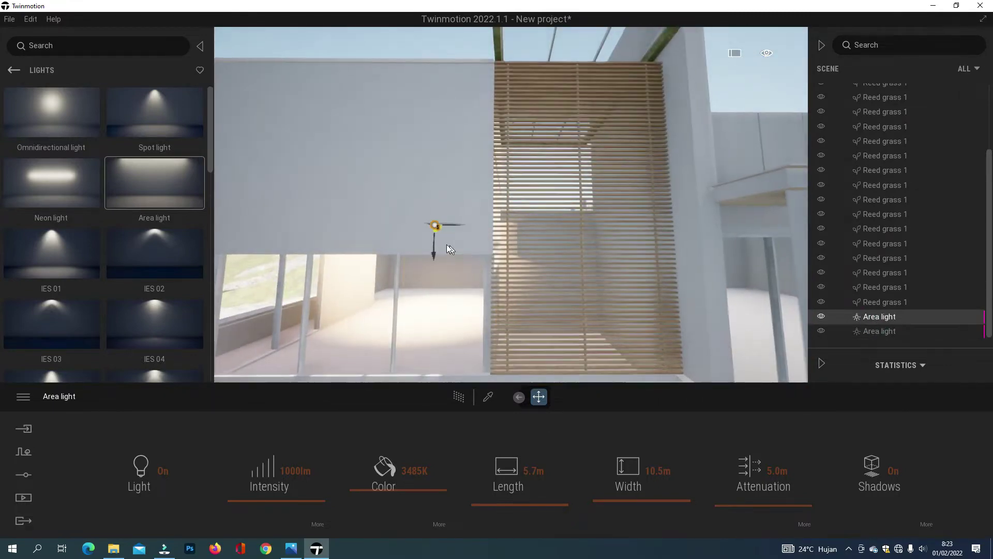
key(w)
right_drag(446, 244, 430, 251)
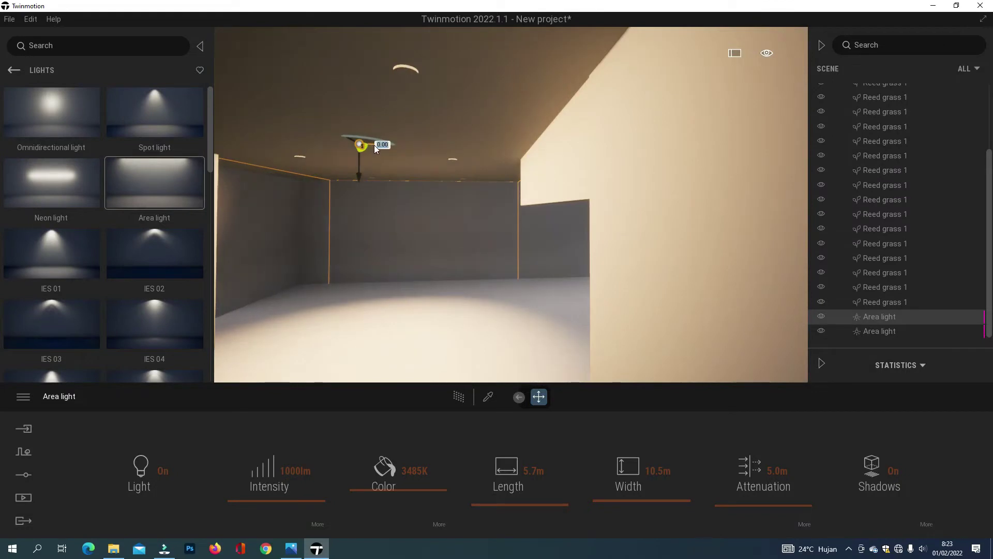
drag(376, 149, 765, 191)
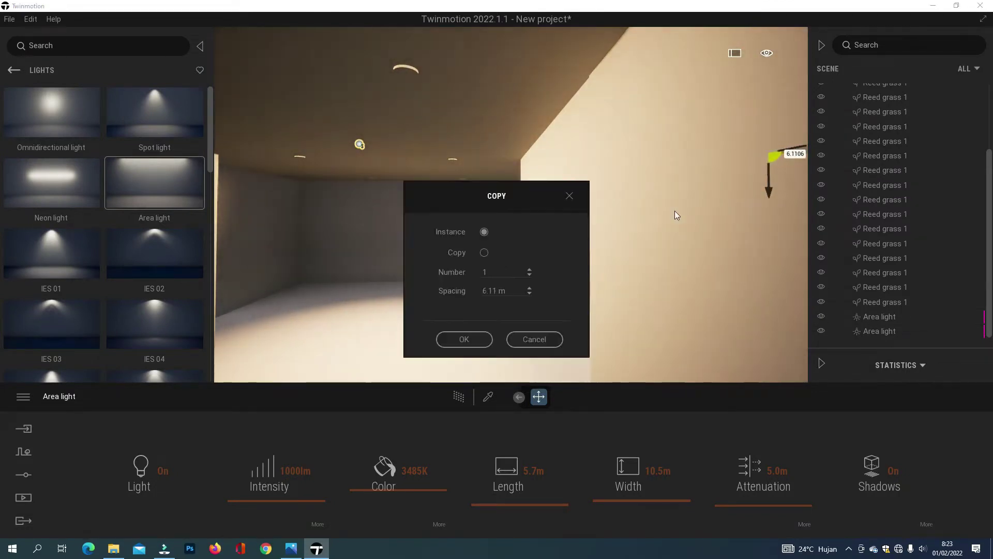
click(472, 337)
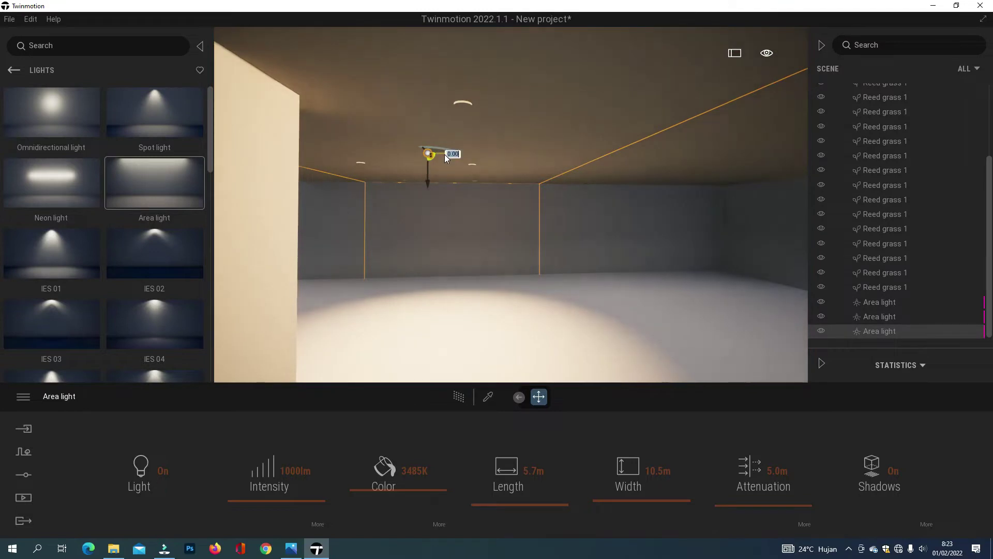
Slide the copied area light about 2.26 m farther into the adjacent upper-floor room and set its length to 8 m
drag(445, 154, 582, 170)
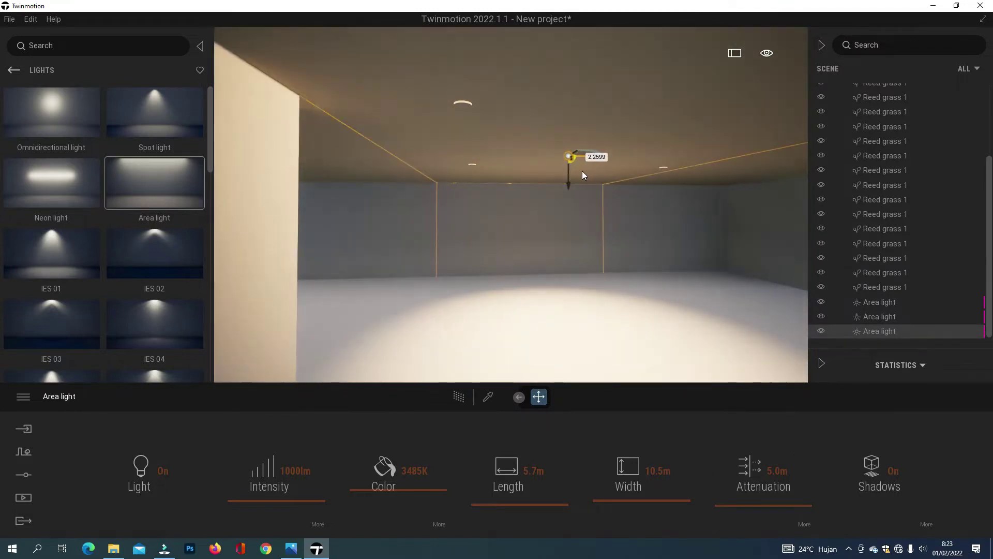
right_drag(501, 250, 528, 248)
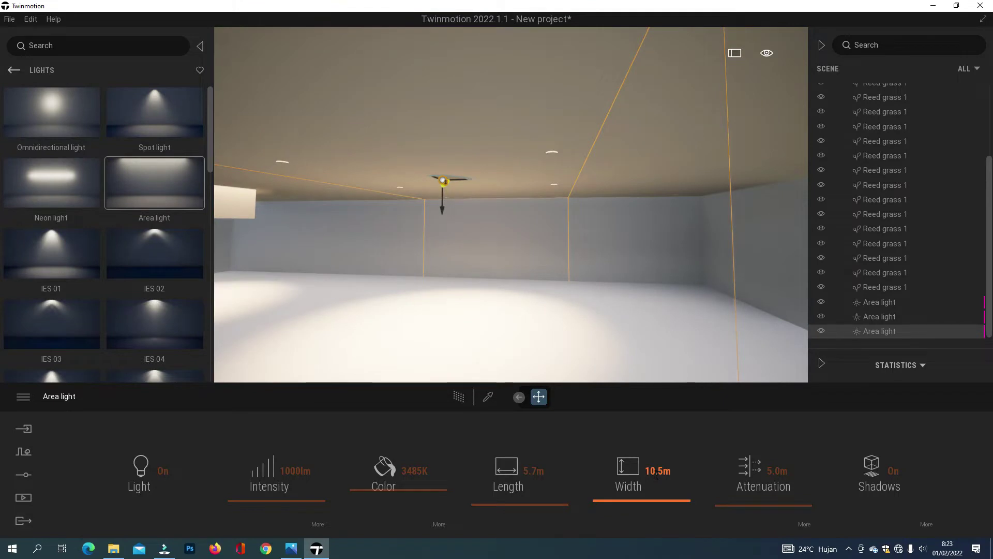
click(655, 470)
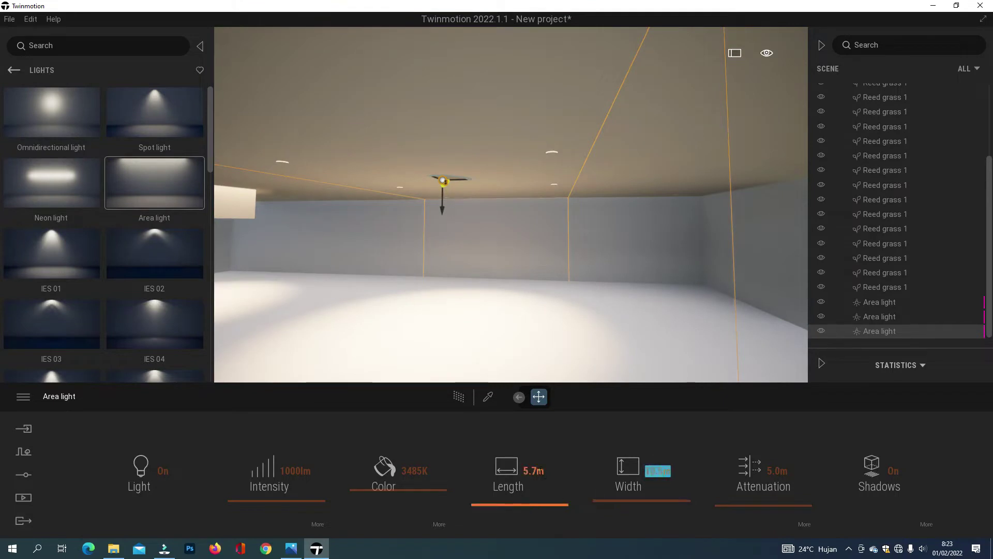
click(540, 470)
text(8)
key(Return)
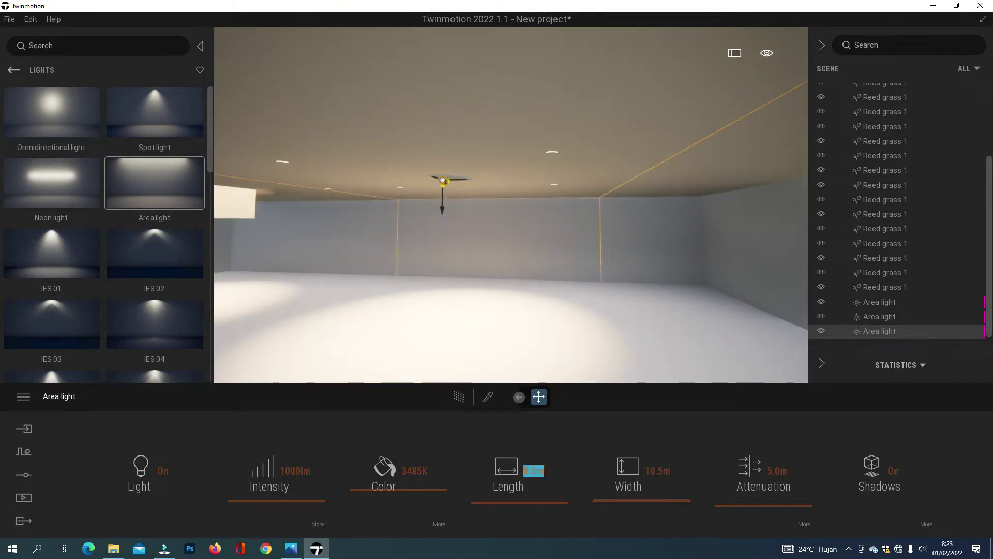
Reposition the copied area light within the adjacent upper-floor room and check the result in the front camera image
mouse_move(435, 260)
right_down()
mouse_move(347, 259)
mouse_move(439, 259)
right_up()
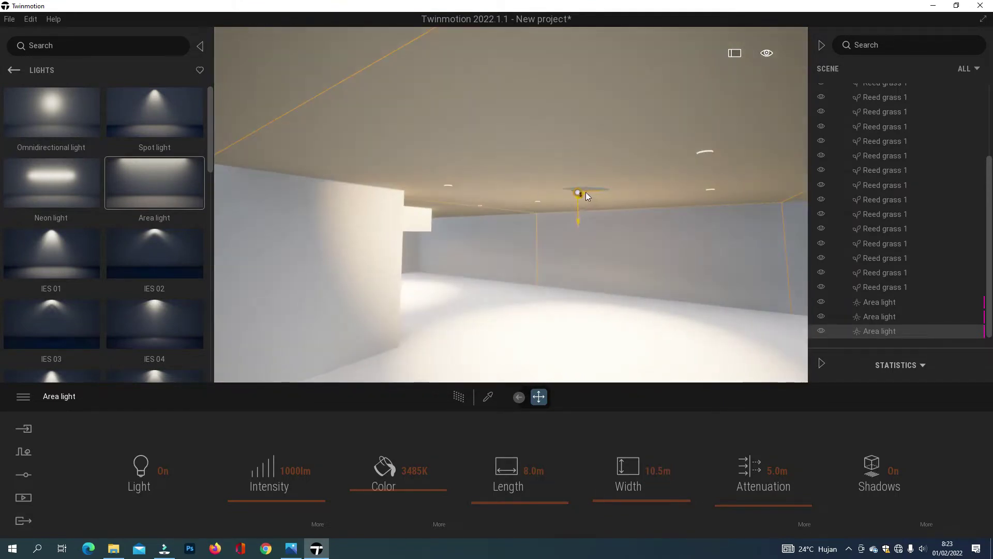
drag(592, 190, 647, 183)
key(w)
key(d)
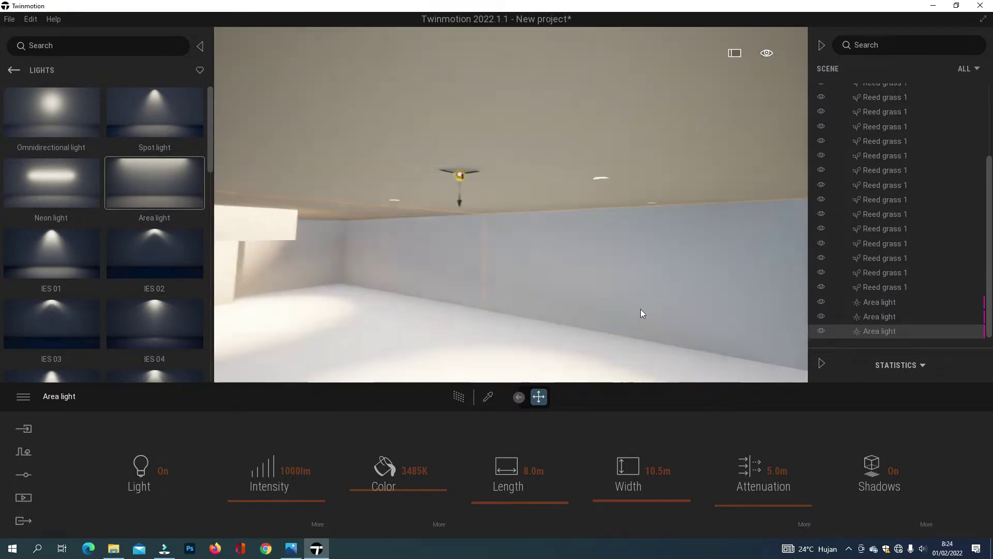
mouse_move(641, 309)
right_down()
mouse_move(497, 298)
mouse_move(626, 298)
right_up()
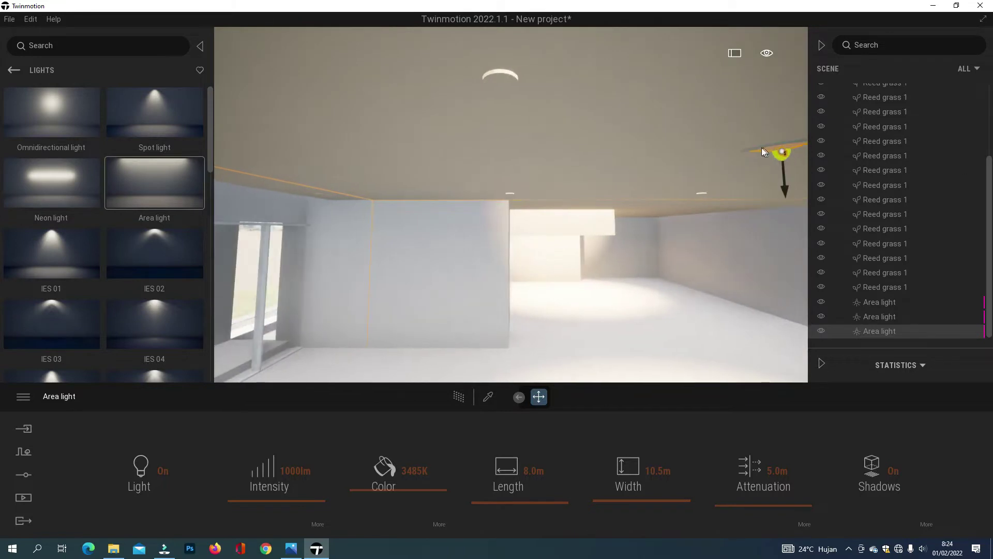
drag(749, 153, 616, 185)
key(a)
key(d)
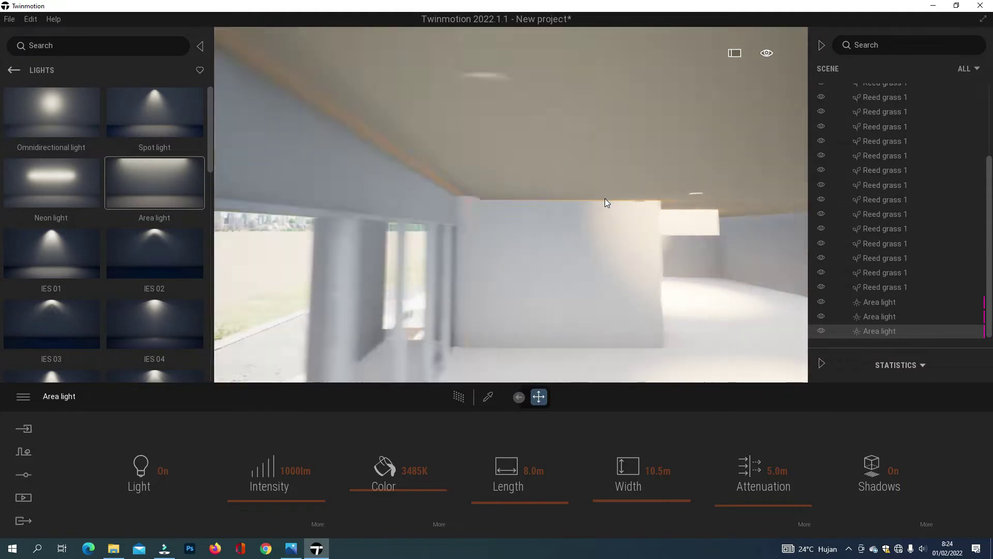
drag(604, 151, 588, 153)
right_drag(589, 152, 548, 171)
click(23, 497)
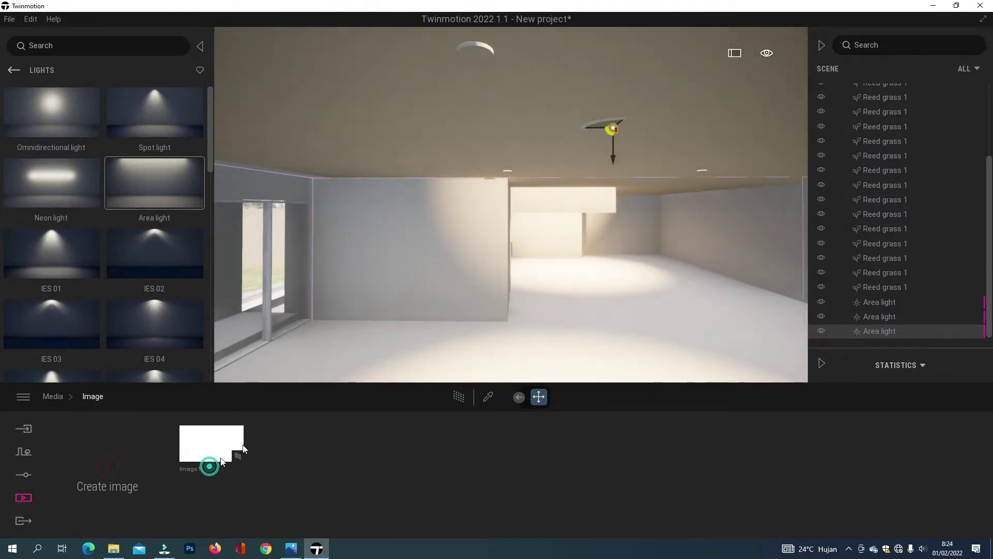
click(213, 443)
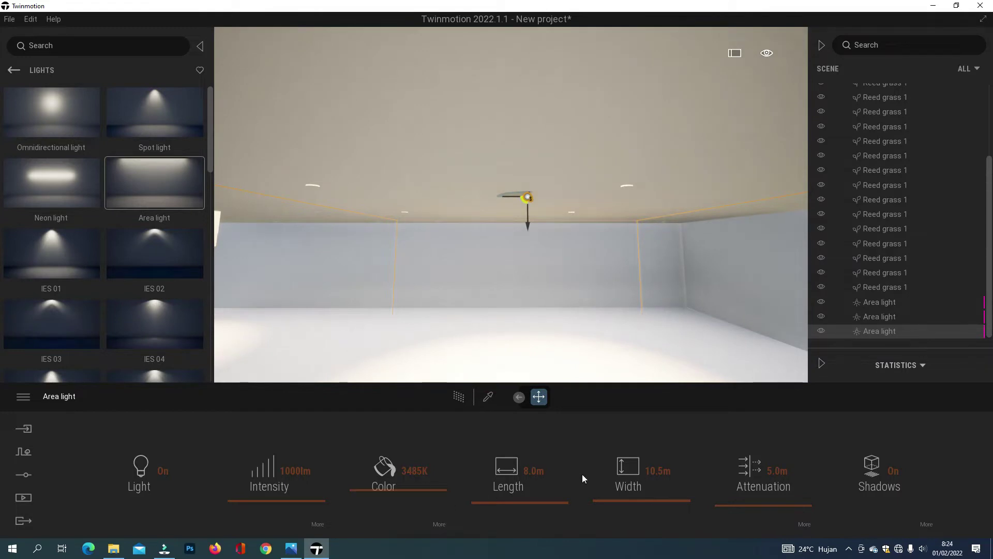
Set the copied area light's length to 10 m and slide it about 1.01 m sideways across the room's ceiling
click(533, 471)
text(10)
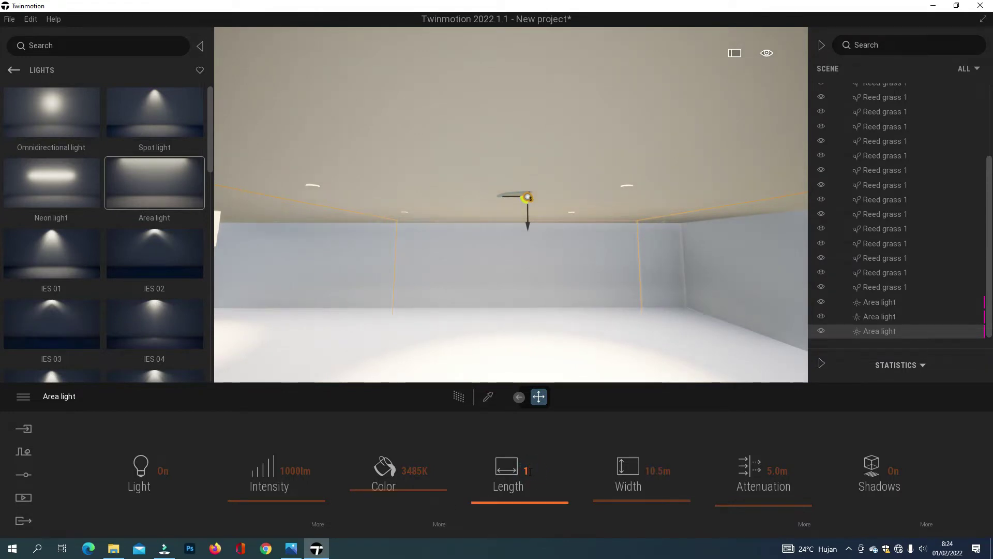
key(Return)
right_drag(668, 213, 606, 202)
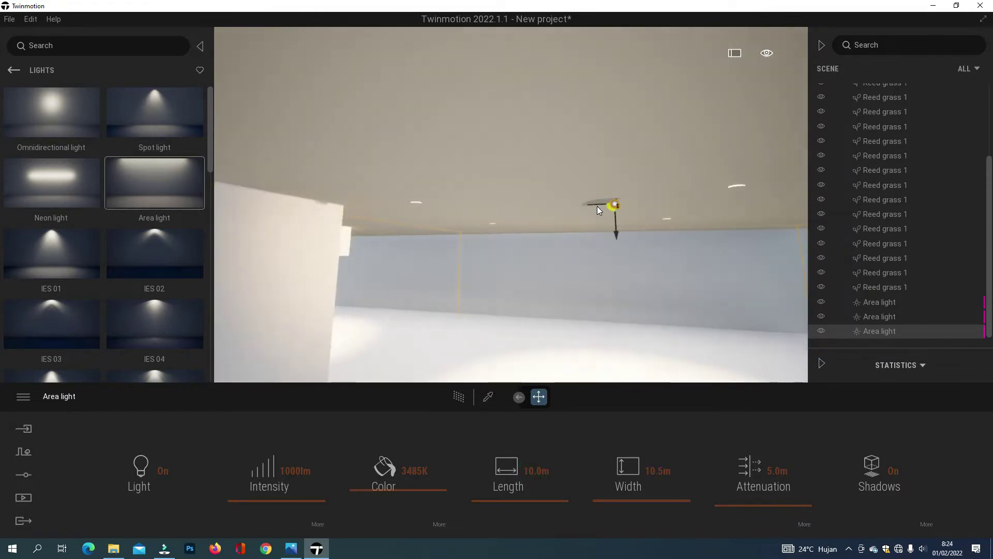
drag(597, 207, 673, 219)
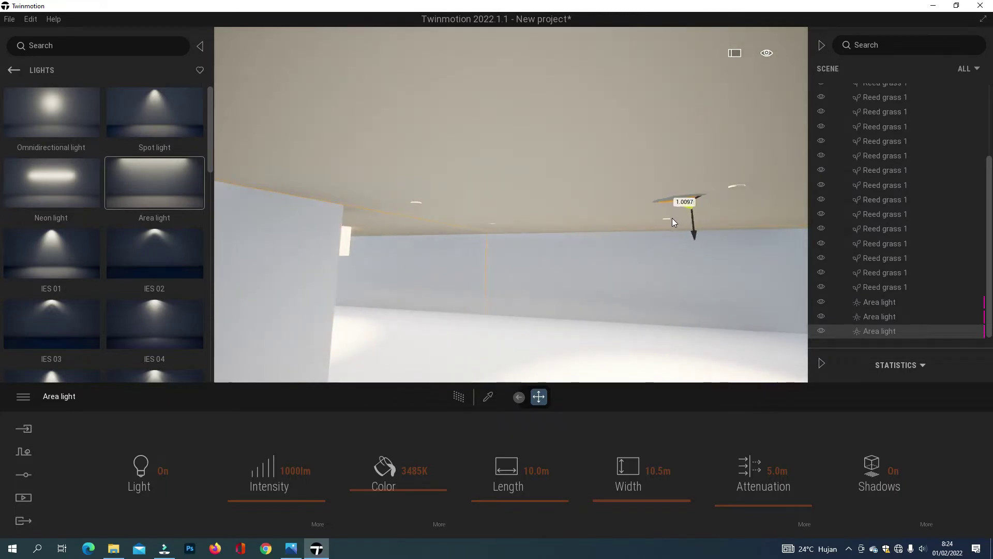
right_drag(567, 230, 626, 231)
scroll(558, 233, down, 3)
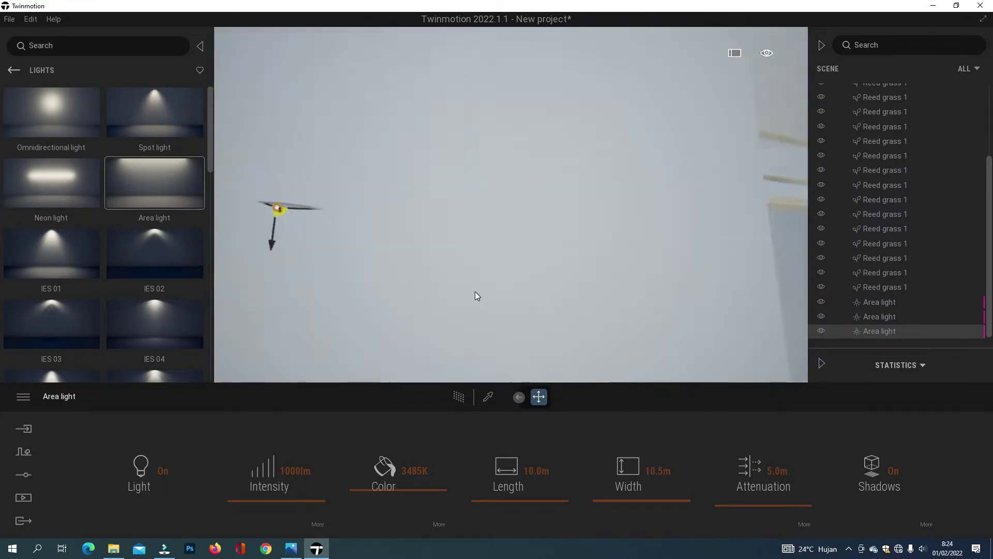
scroll(475, 293, up, 3)
middle_drag(475, 292, 474, 269)
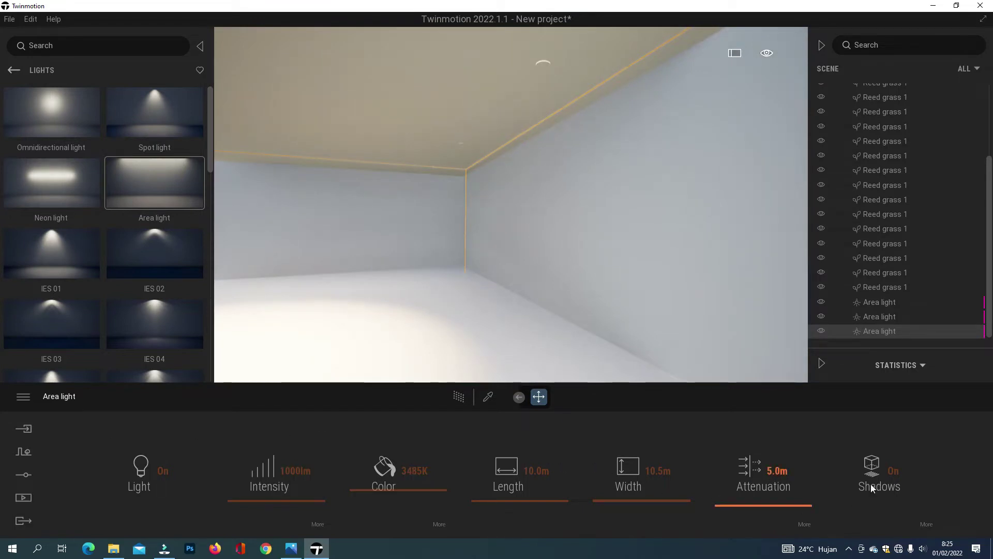
Adjust the area light's attenuation edge angle, trying 100%, and recheck the lighting in the Image1 front view
click(804, 524)
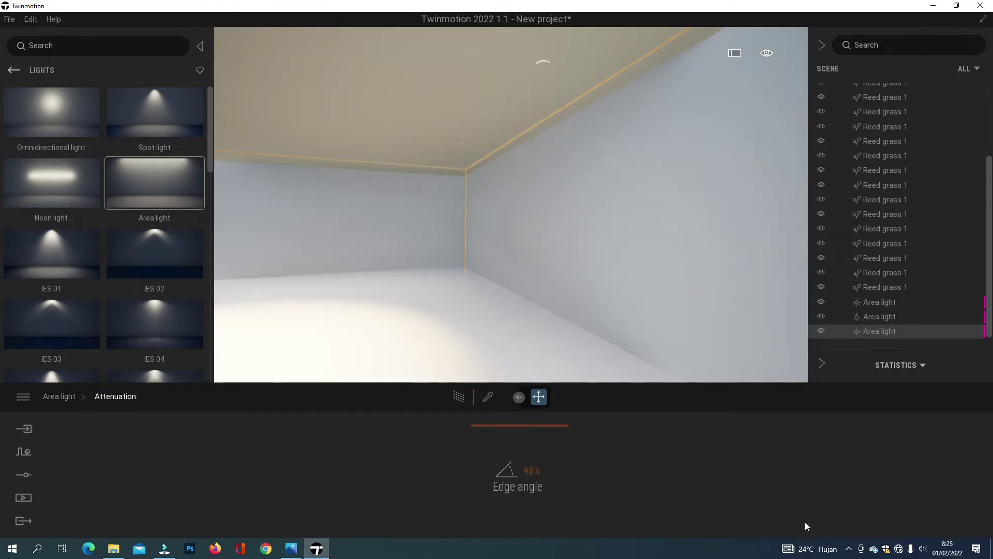
drag(514, 432, 503, 413)
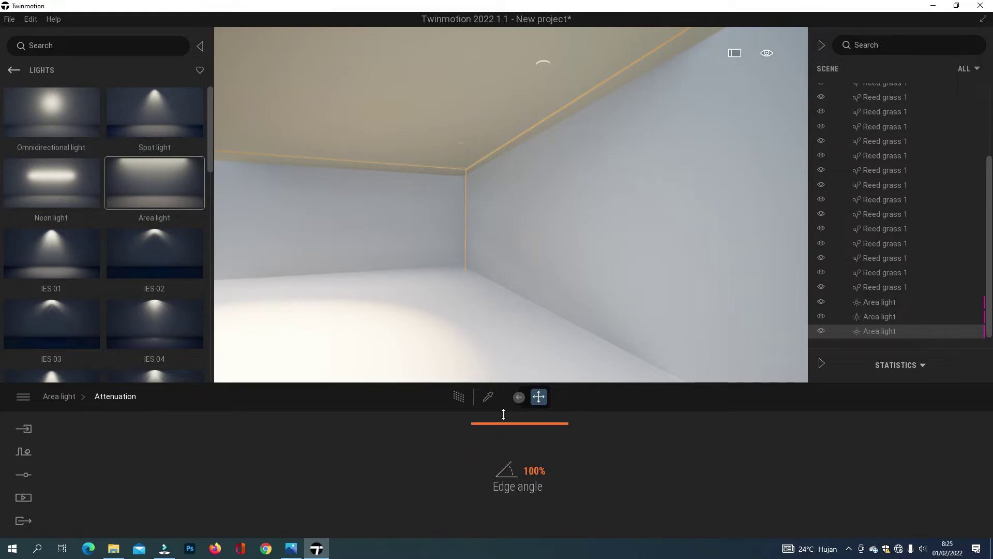
click(530, 473)
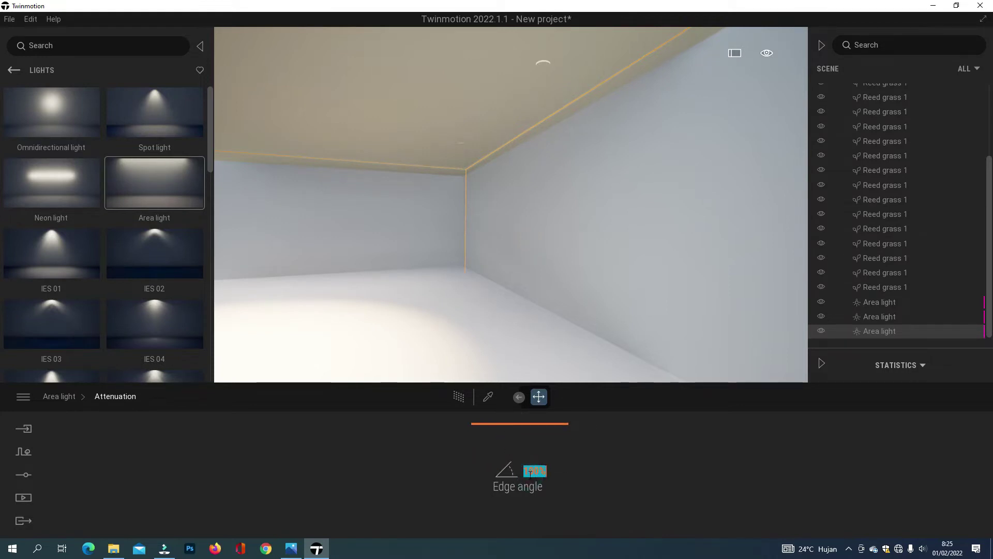
text(1)
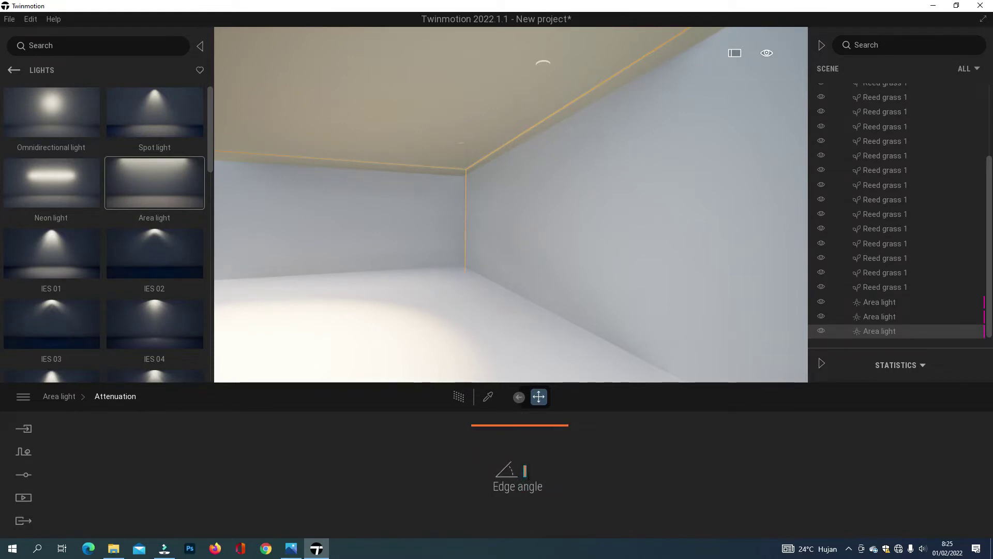
click(61, 396)
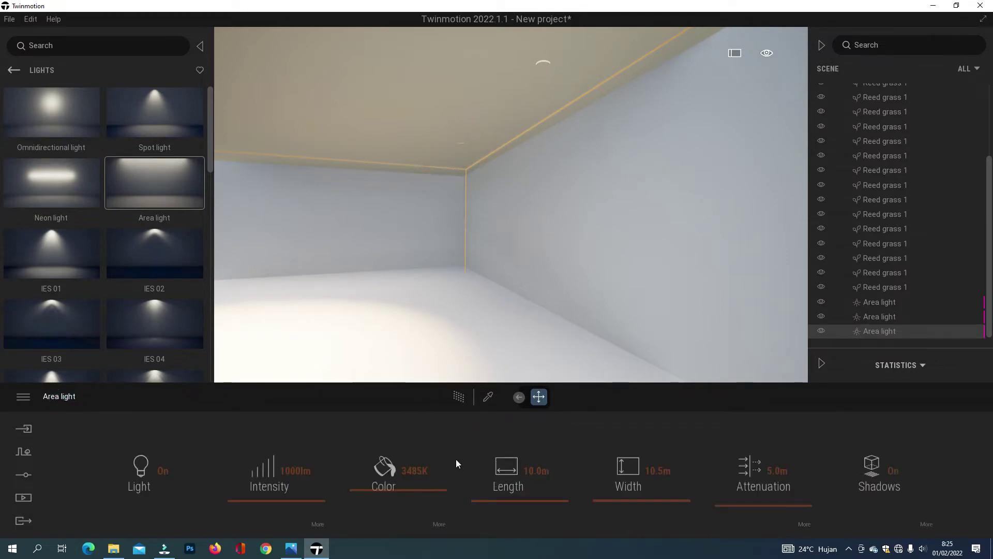
click(24, 497)
click(228, 468)
click(211, 439)
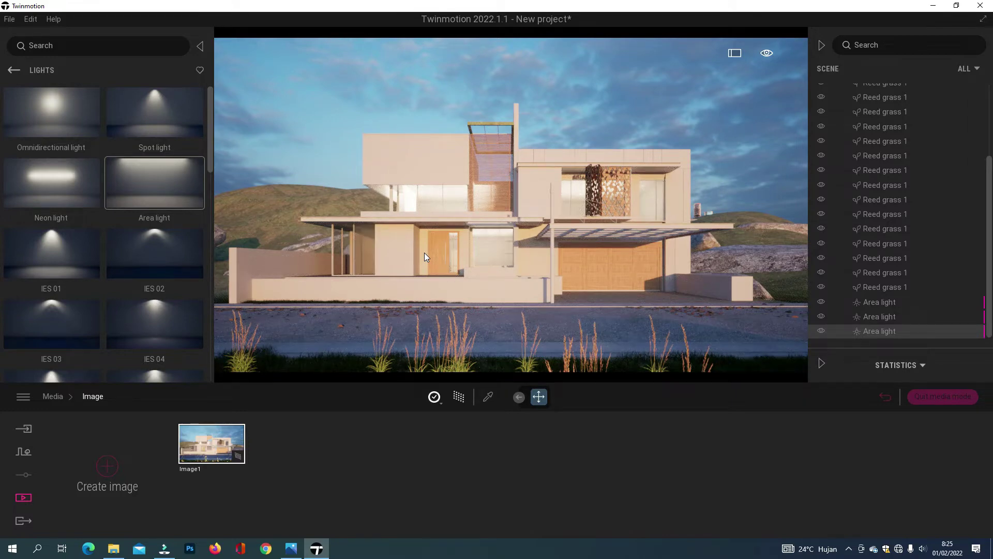
Place an IES 09 light at the foot of the front planter wall and select it
scroll(123, 259, down, 4)
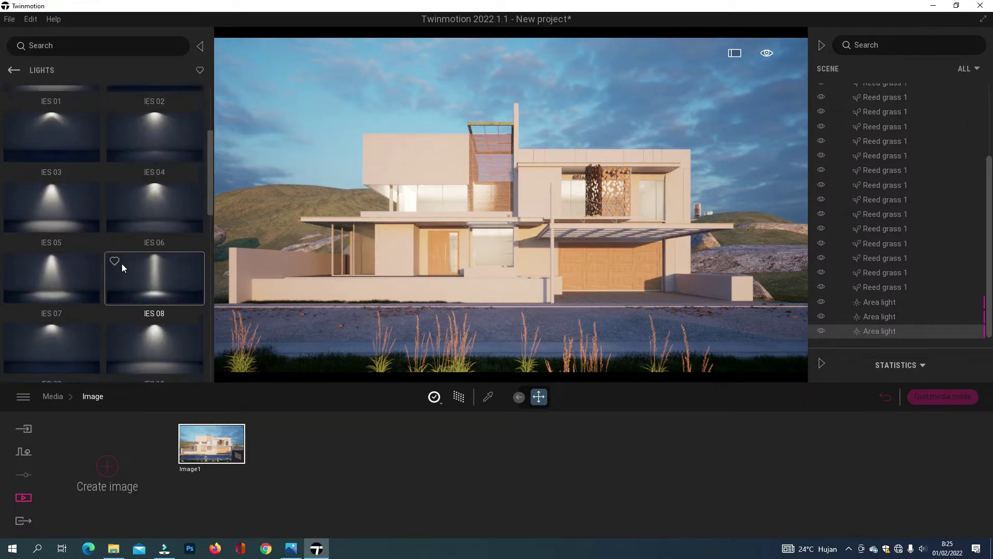
scroll(123, 262, up, 1)
drag(62, 362, 490, 295)
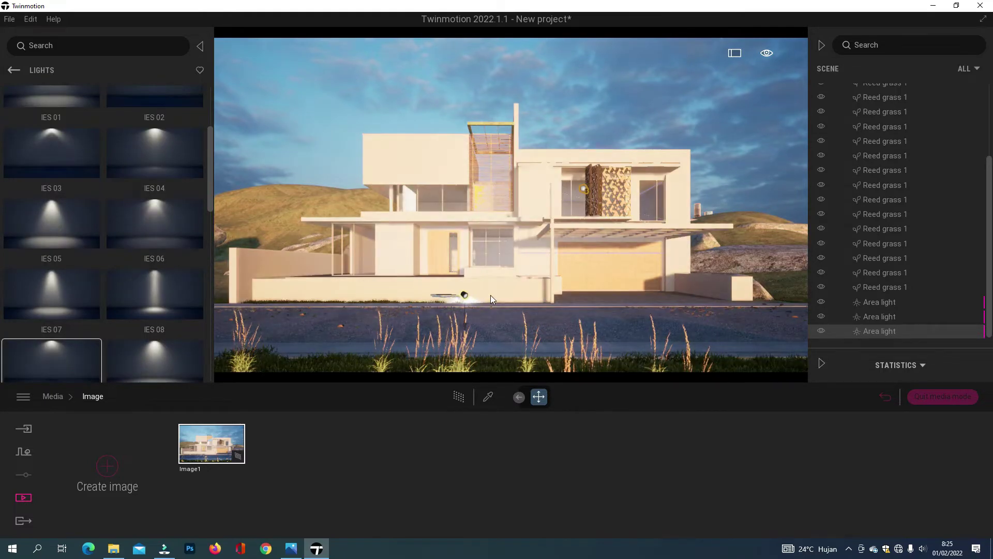
scroll(505, 295, up, 4)
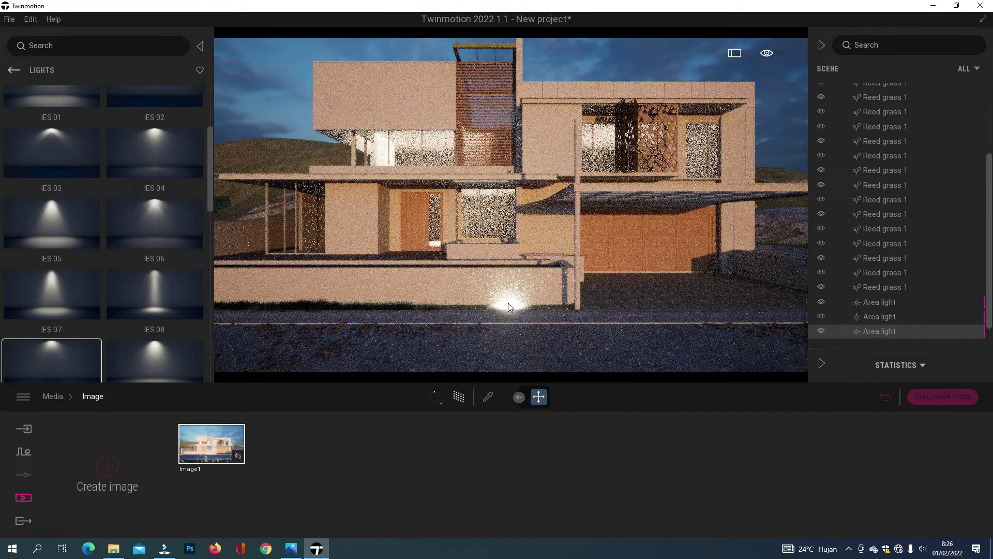
click(508, 303)
click(509, 300)
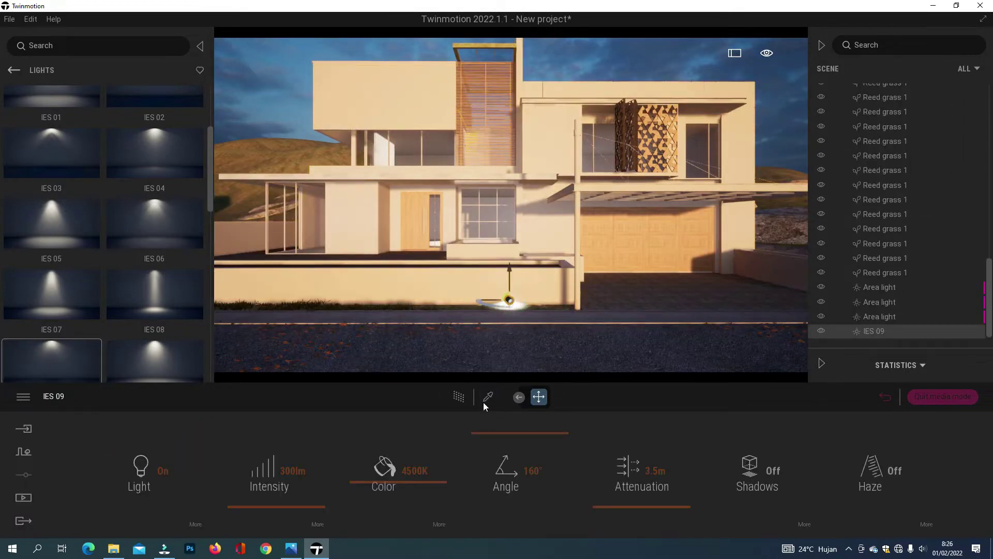
Rotate the IES 09 light to shine upward on the planter wall and nudge its position
click(512, 396)
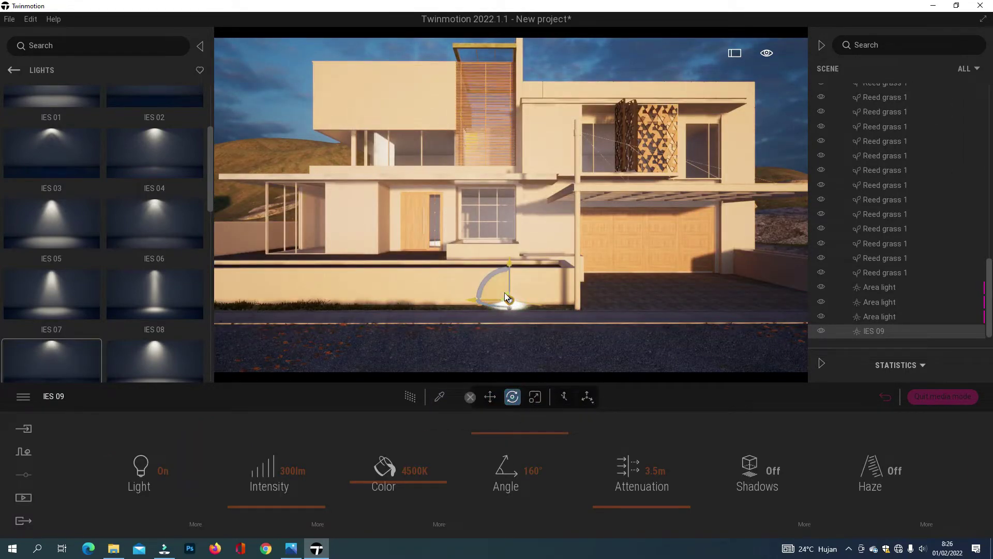
drag(497, 272, 458, 343)
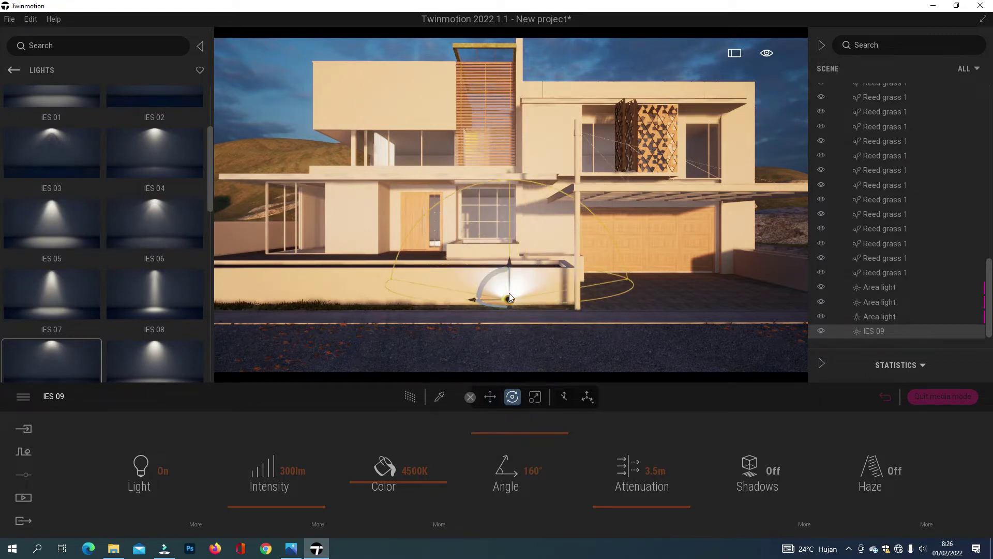
click(489, 398)
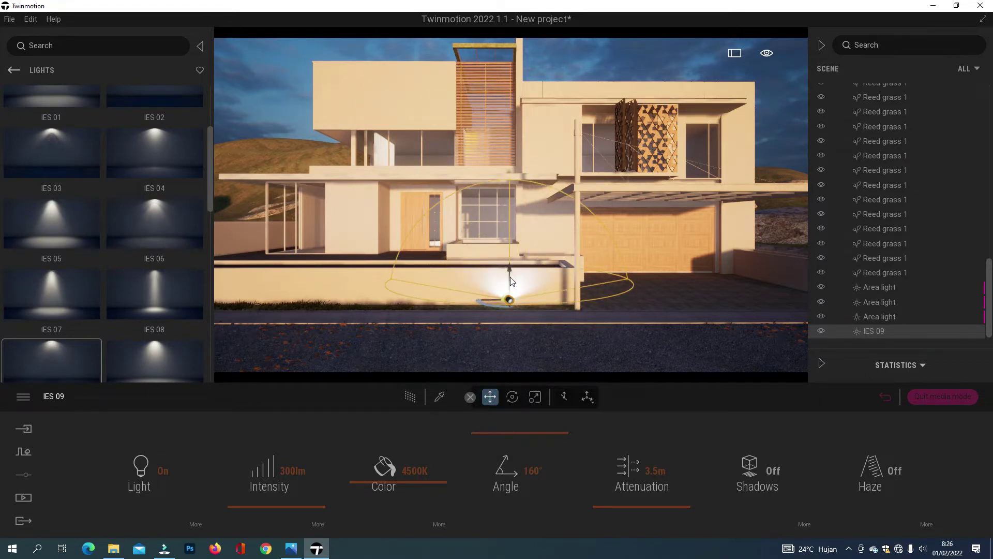
scroll(529, 361, up, 3)
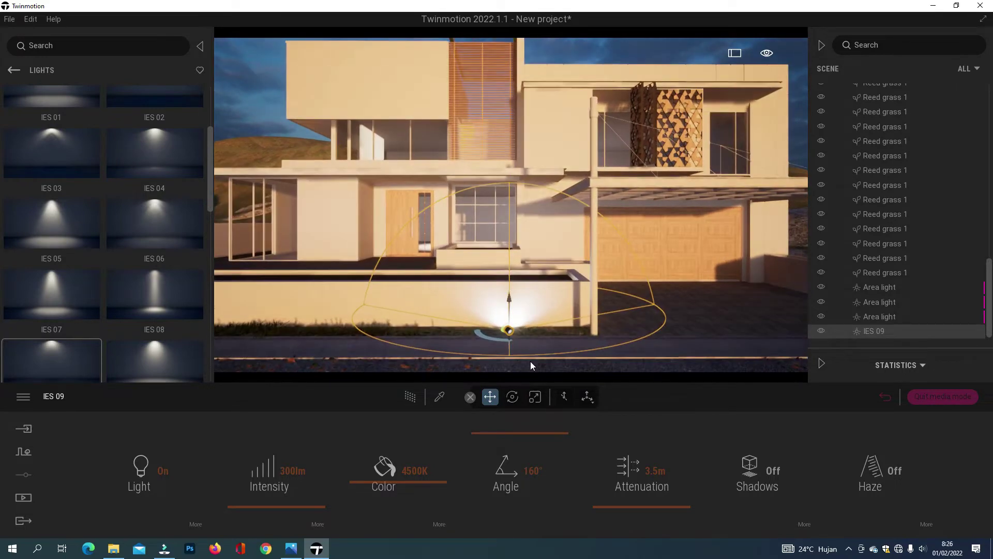
scroll(530, 361, up, 3)
mouse_move(504, 353)
mouse_down()
mouse_move(505, 366)
mouse_move(503, 350)
mouse_up()
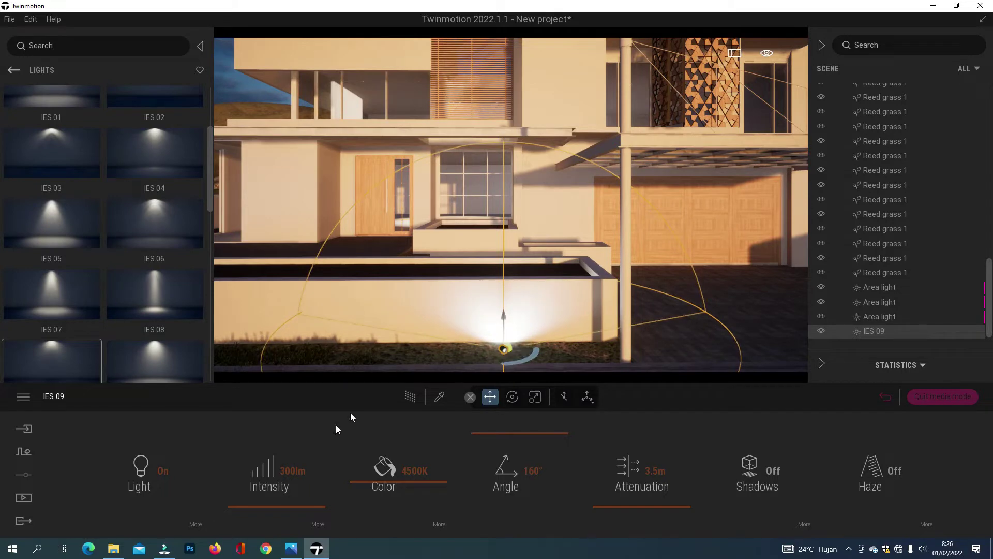
Set the IES 09 light's intensity to 150 lm and shift it about 0.06 m at the planter wall's base
click(289, 477)
click(289, 473)
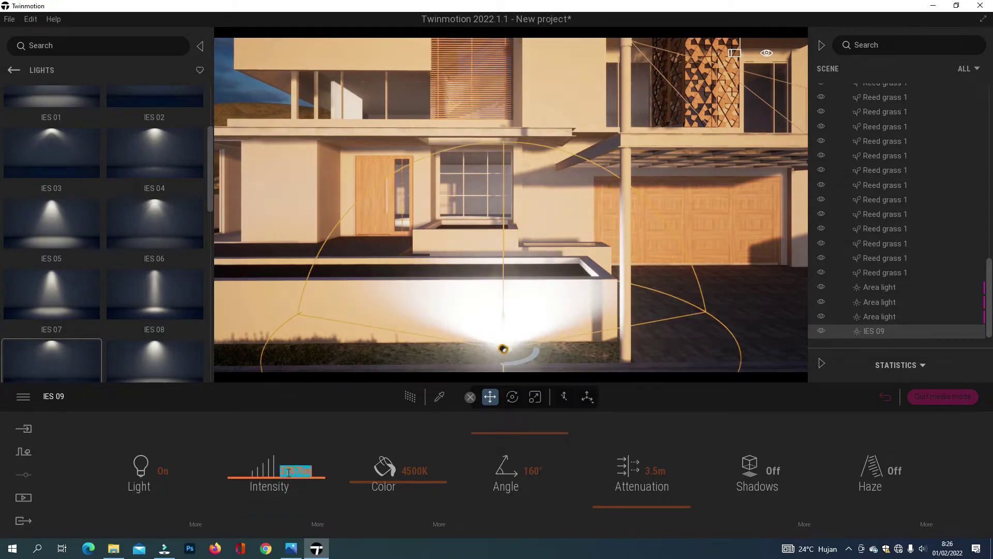
text(150)
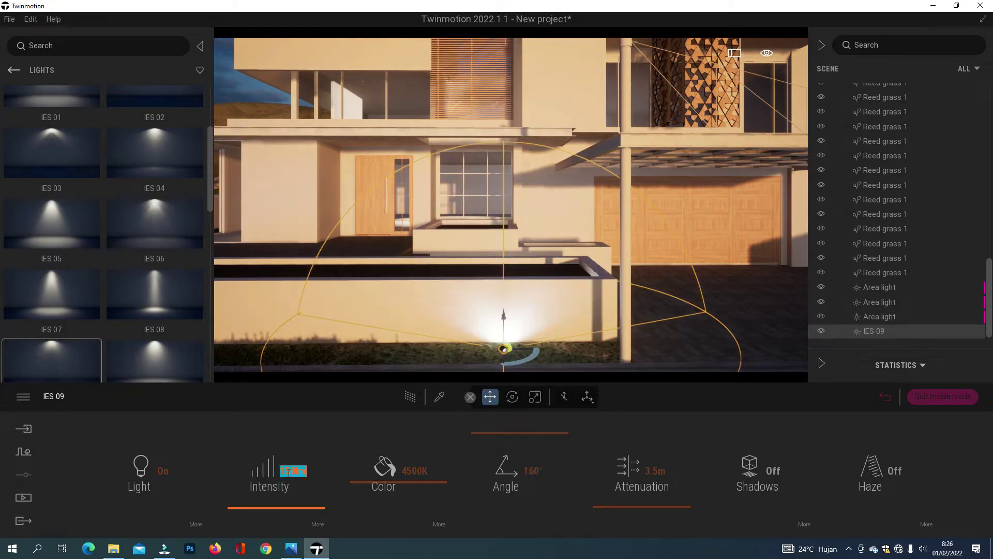
key(Return)
right_drag(460, 321, 499, 321)
key(a)
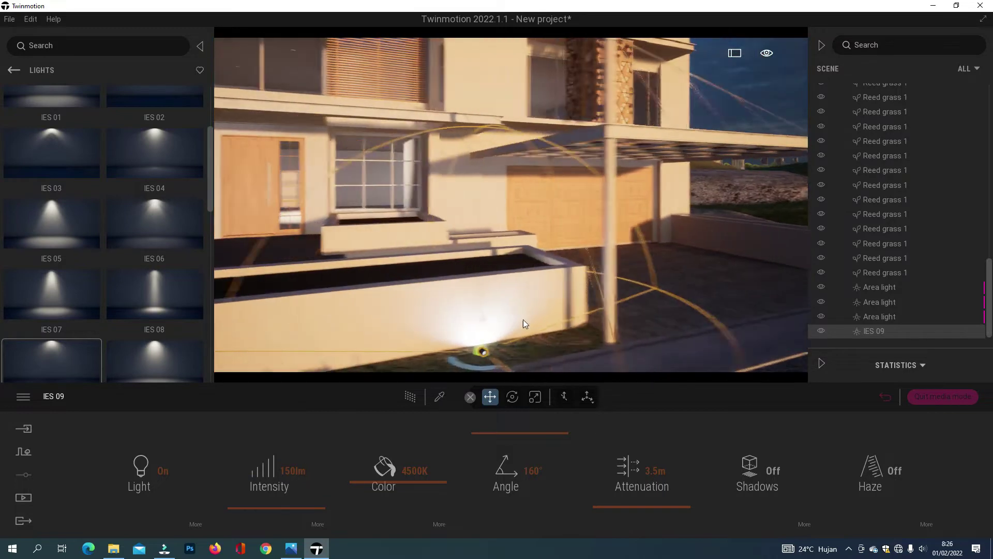
drag(676, 333, 687, 357)
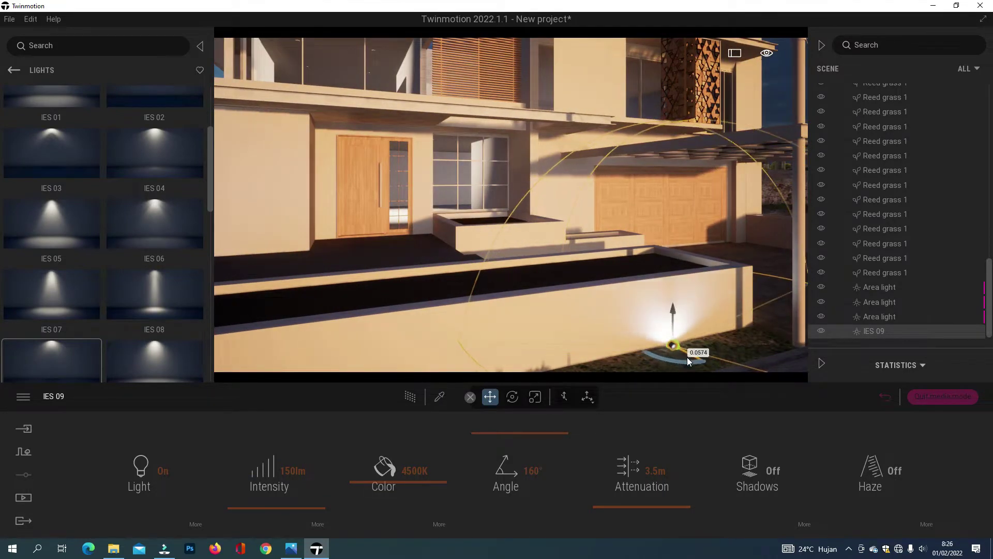
Copy the IES 09 light along the planter wall as one instance at 10.52 m spacing and another 5.34 m back between them
right_drag(686, 357, 628, 365)
scroll(612, 318, down, 4)
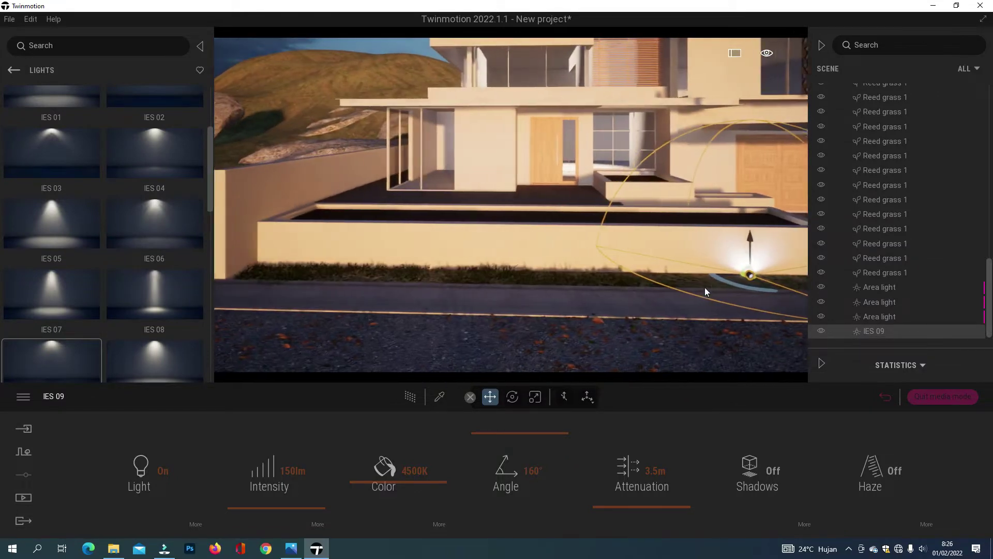
drag(729, 274, 265, 303)
alt+drag(271, 303, 280, 296)
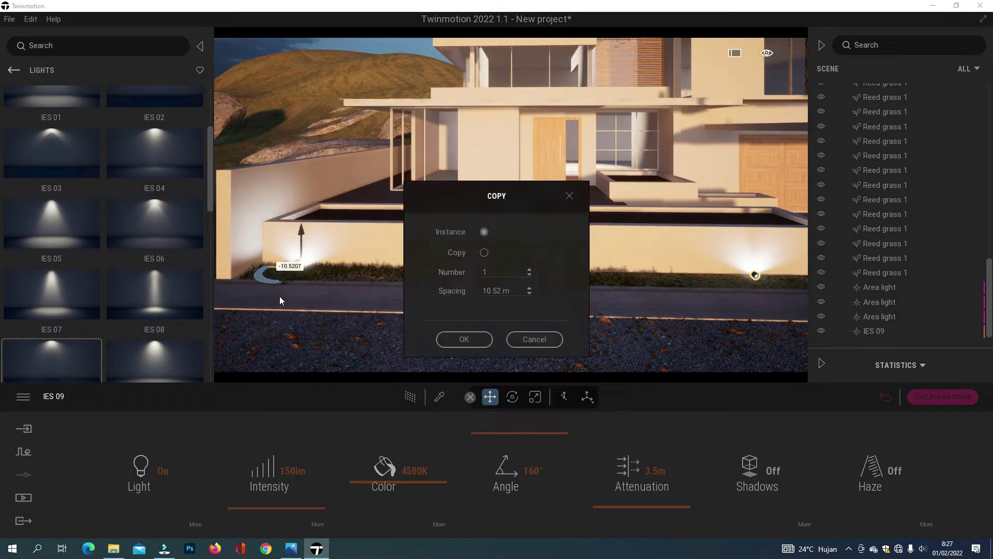
click(464, 337)
drag(322, 268, 548, 303)
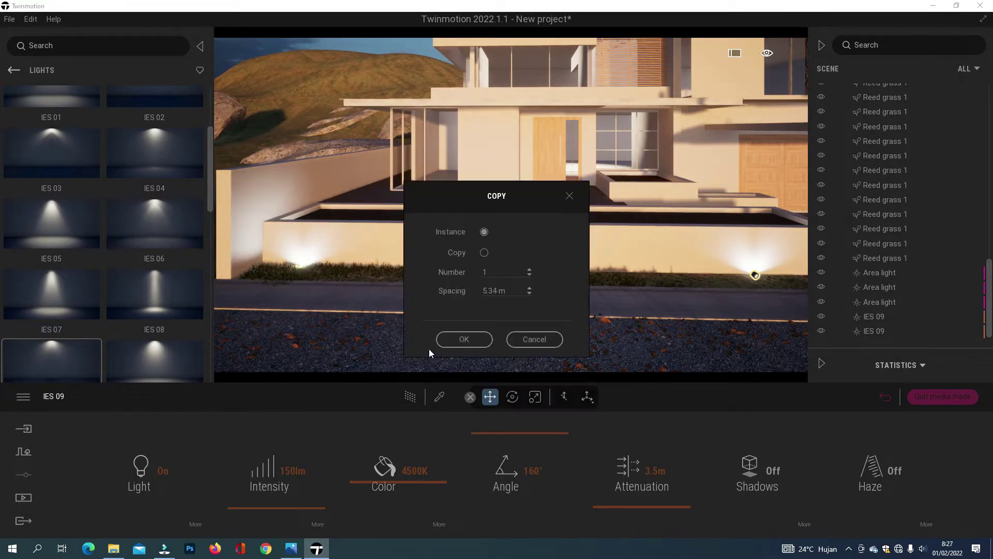
click(462, 338)
Review the uplights in the Image1 view, then set the planter wall's IES 09 light color to 3485K
click(23, 497)
click(240, 465)
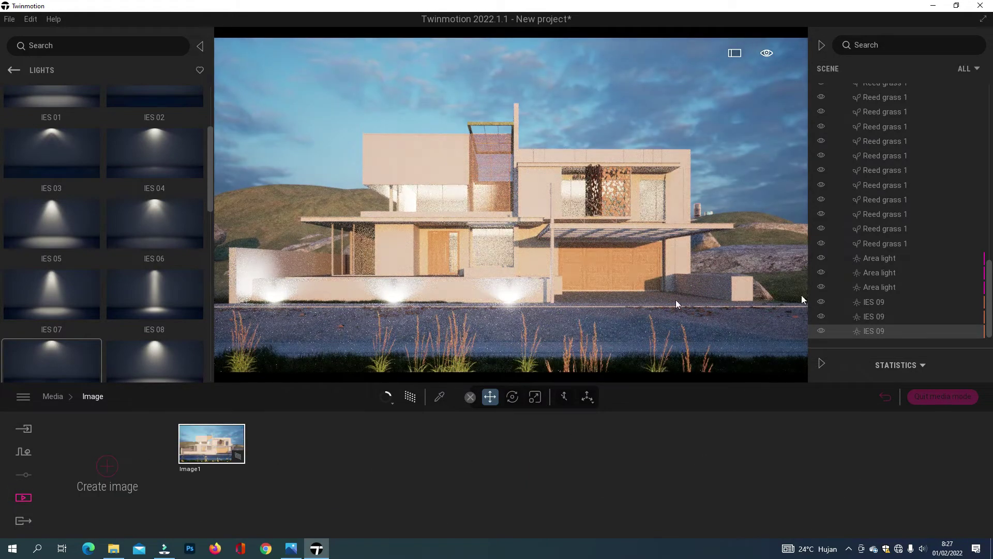
click(874, 302)
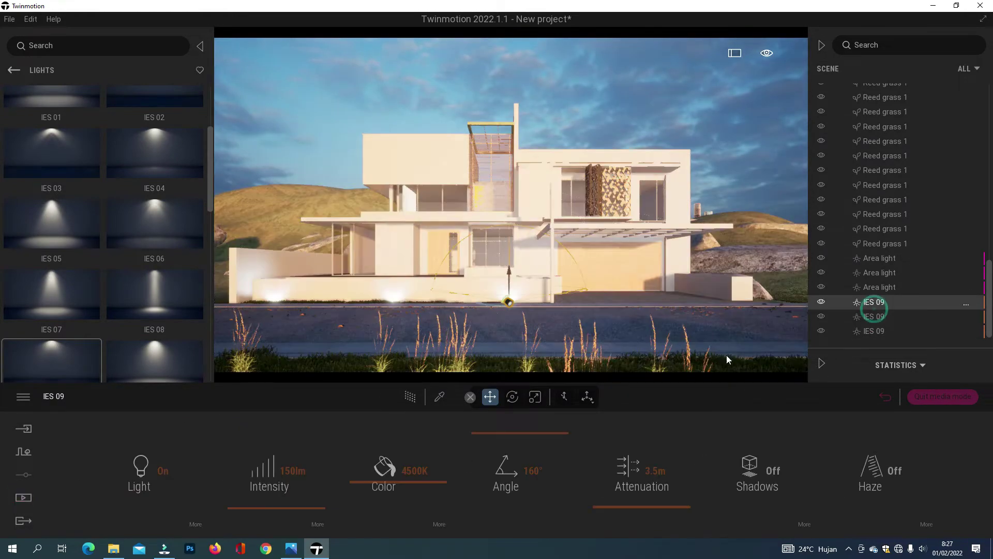
drag(368, 482, 366, 490)
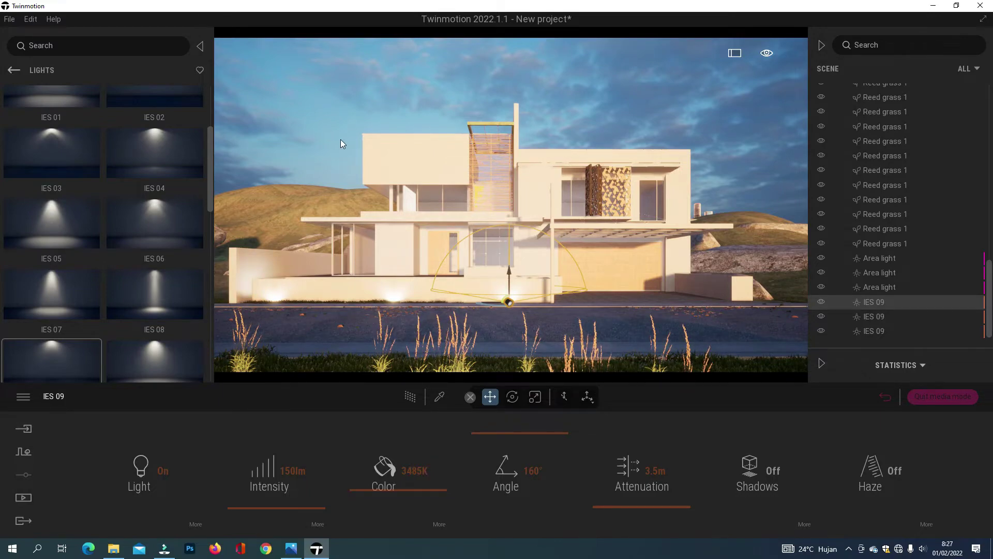
click(329, 141)
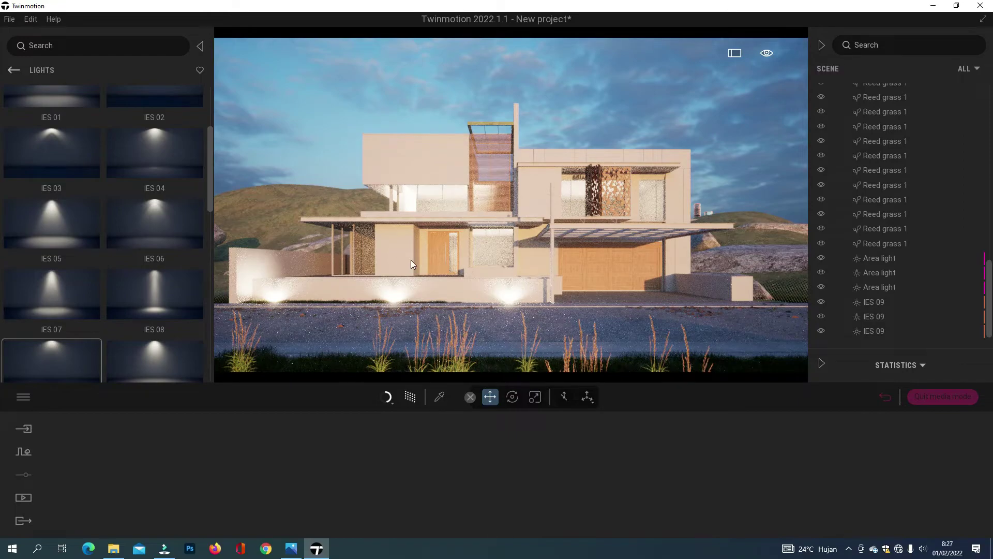
Inspect the path-traced facade up close and from the Image1 view, then turn the Path Tracer off
scroll(362, 269, up, 2)
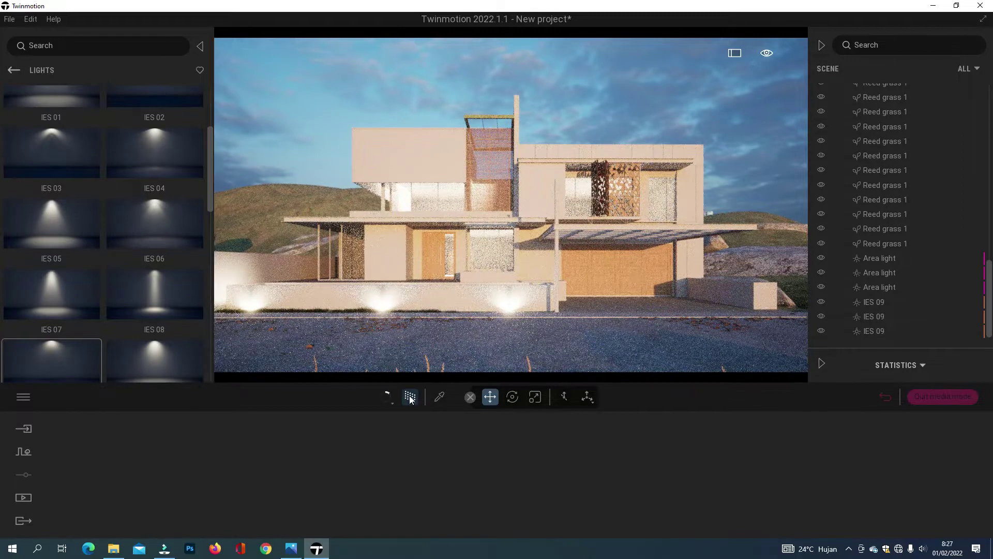
click(31, 496)
click(217, 468)
click(213, 443)
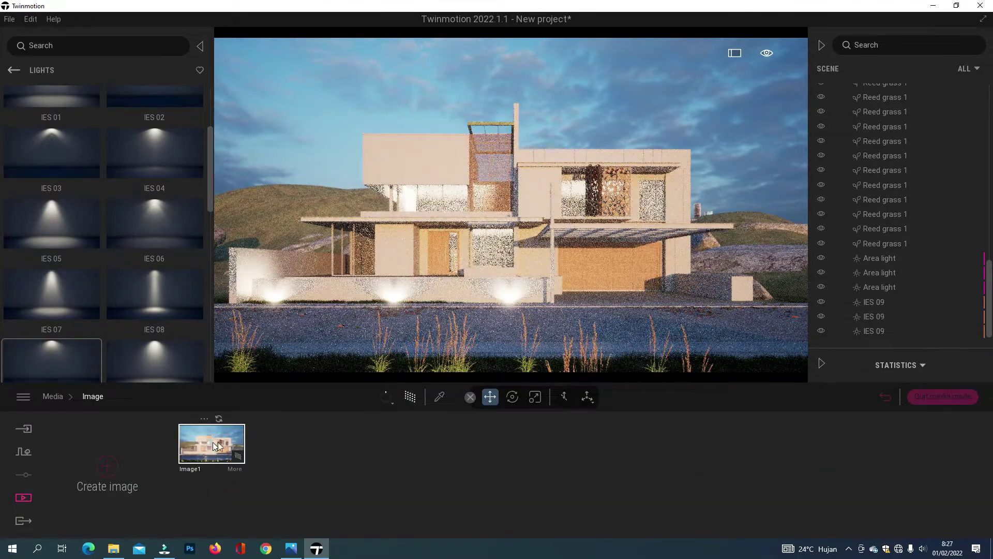
click(410, 398)
Place an area light on the ceiling of the glazed ground-floor room beside the entrance and select it
scroll(409, 276, up, 4)
middle_drag(300, 283, 476, 284)
scroll(610, 293, up, 3)
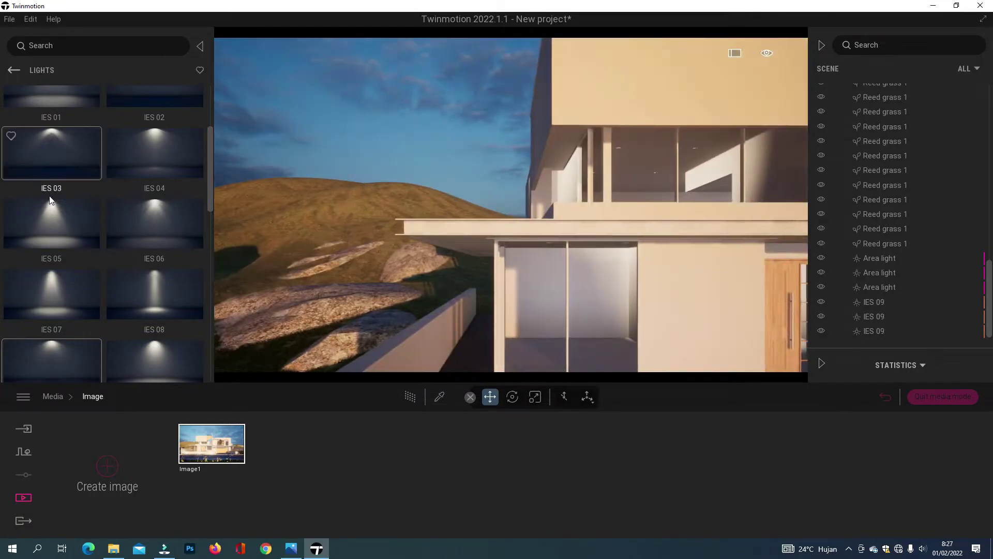
scroll(65, 176, up, 4)
drag(154, 184, 557, 301)
scroll(554, 321, up, 5)
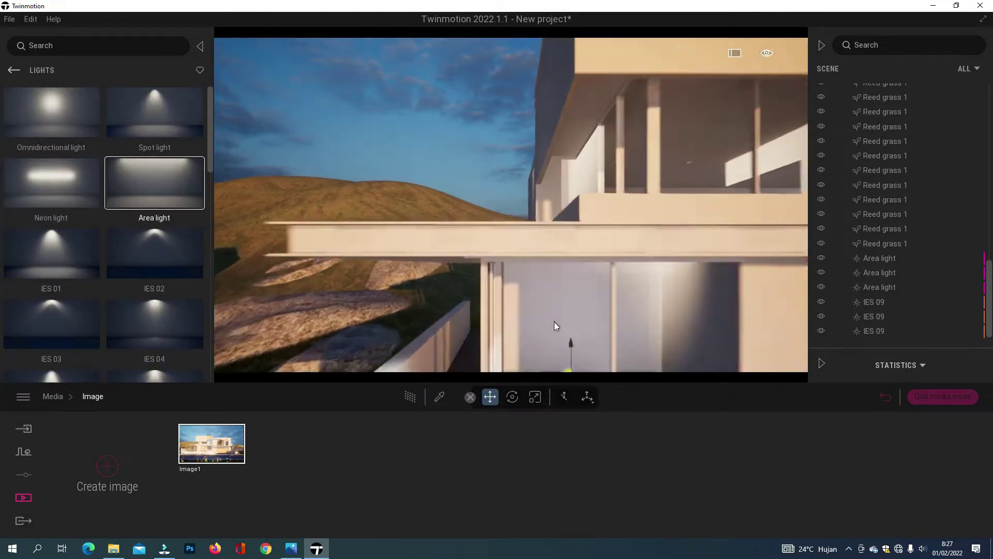
middle_drag(557, 330, 650, 191)
scroll(637, 162, up, 2)
drag(639, 156, 598, 206)
key(d)
key(s)
scroll(598, 206, down, 2)
shift+middle_drag(549, 209, 650, 195)
key(s)
key(w)
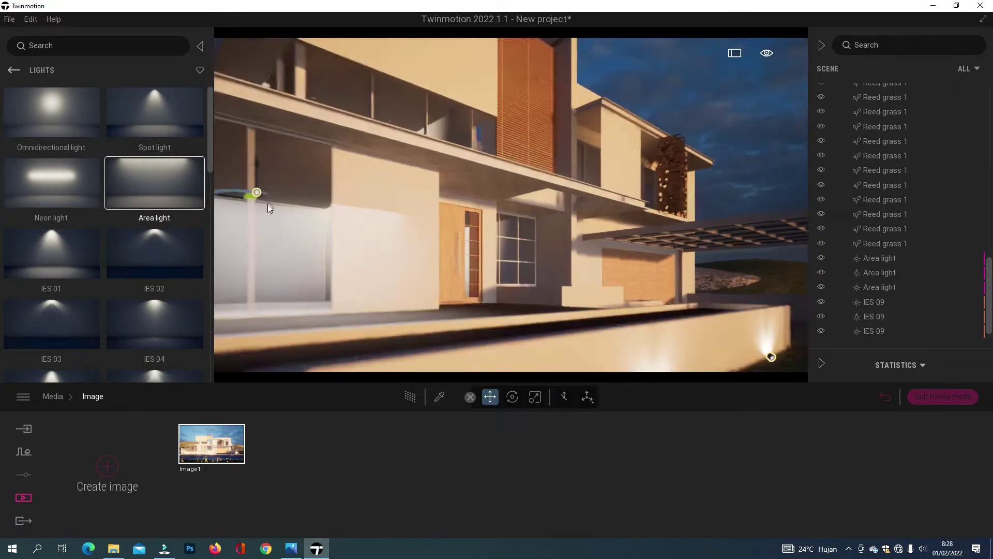
drag(268, 203, 436, 265)
shift+middle_drag(436, 266, 442, 263)
key(w)
drag(553, 212, 737, 96)
scroll(570, 210, down, 3)
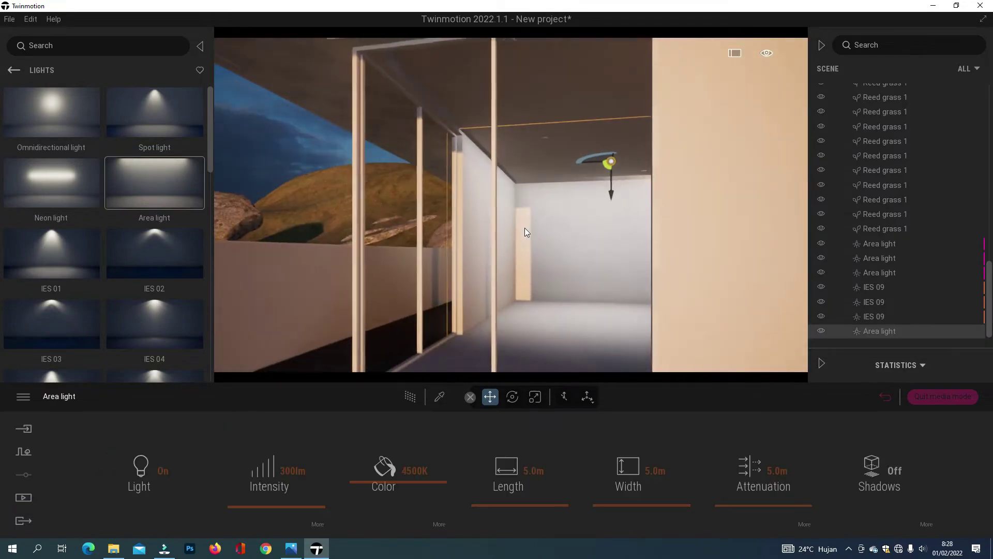
Shift the new area light across the ground-floor room's ceiling and check its effect on the walls
scroll(525, 228, up, 3)
mouse_move(485, 281)
right_down()
mouse_move(445, 282)
mouse_move(485, 280)
right_up()
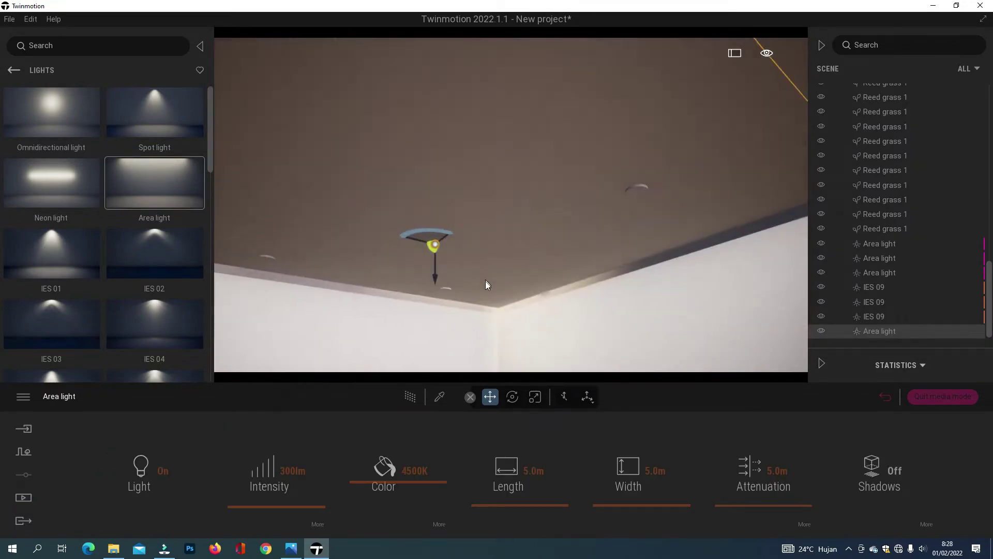
drag(448, 259, 676, 181)
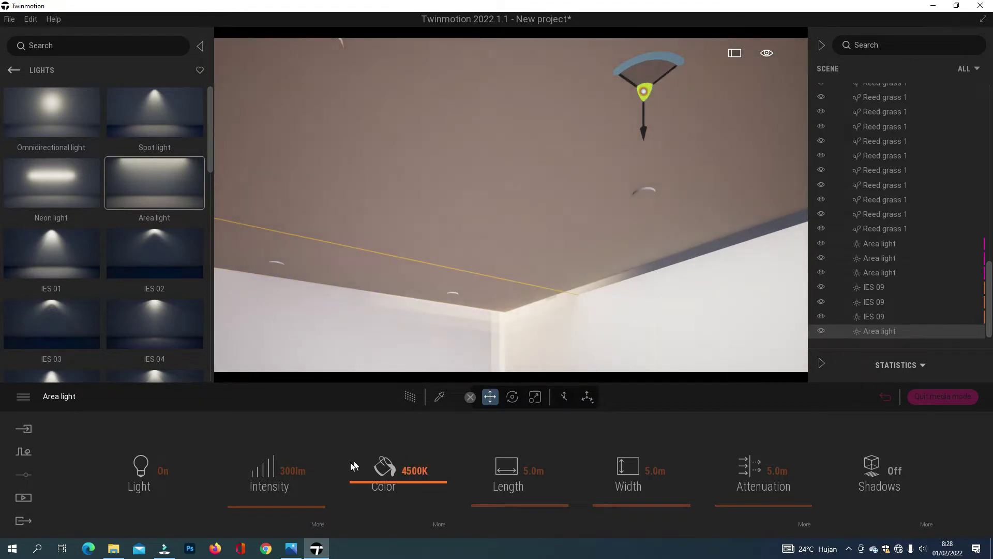
right_drag(429, 321, 382, 365)
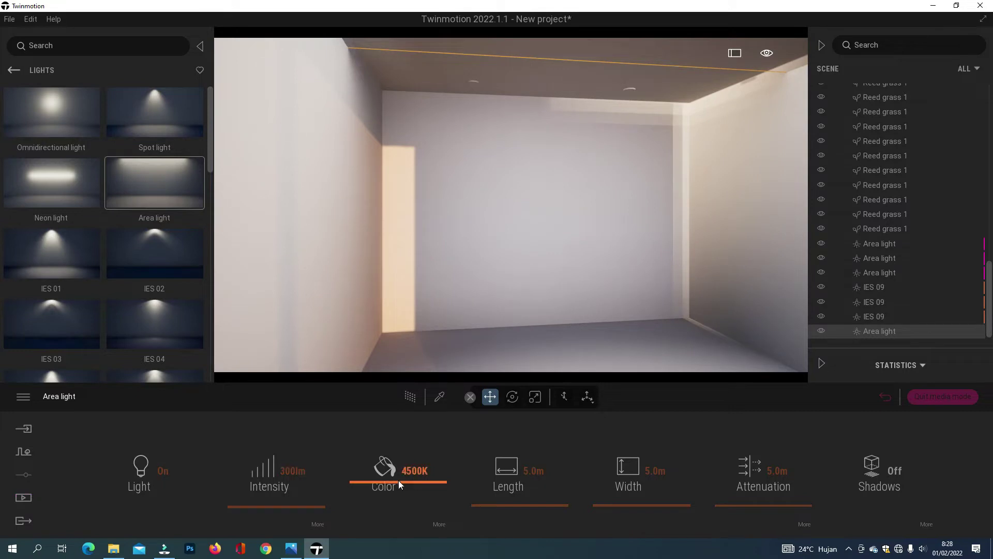
Set the ground-floor area light's color to 3419K and intensity to 1000 lm, and enable its shadows
drag(388, 485, 385, 487)
click(880, 274)
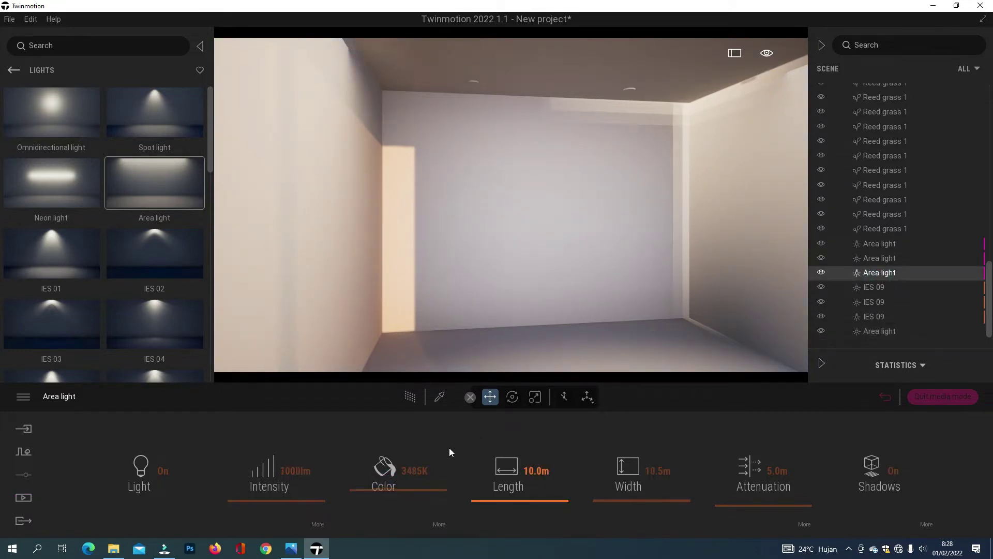
click(886, 333)
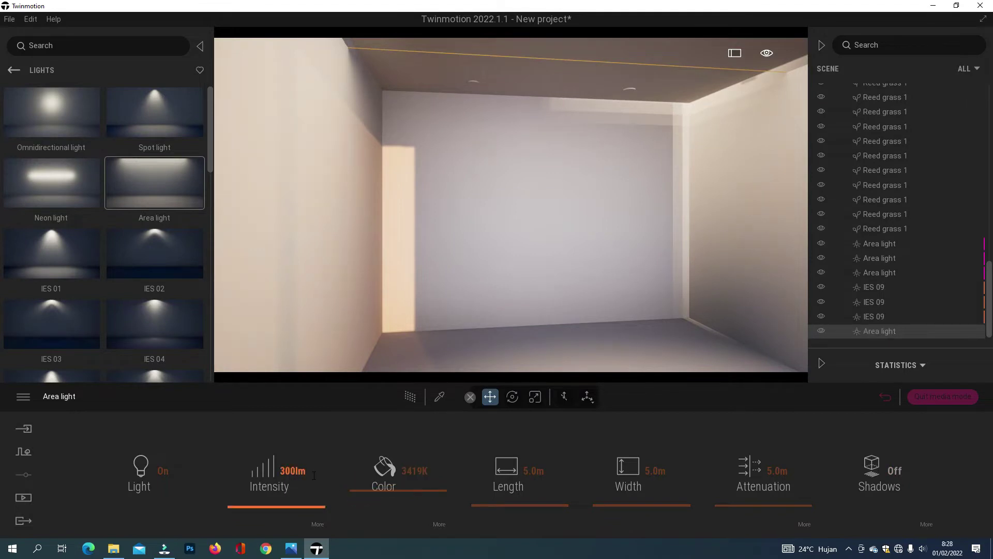
click(864, 274)
click(863, 331)
click(885, 471)
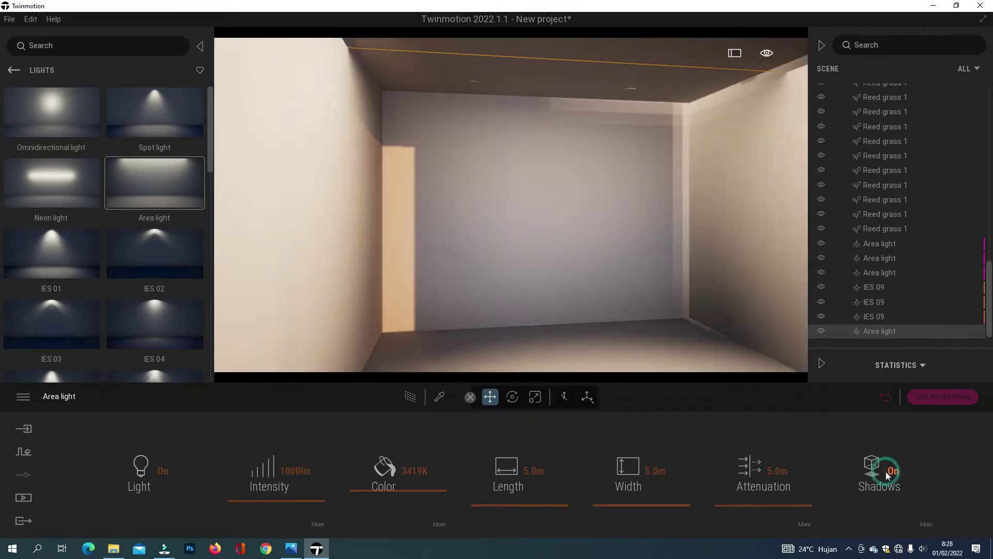
Return to the Image1 view and preview it with the Path Tracer to check the ground-floor lighting
click(29, 501)
click(215, 466)
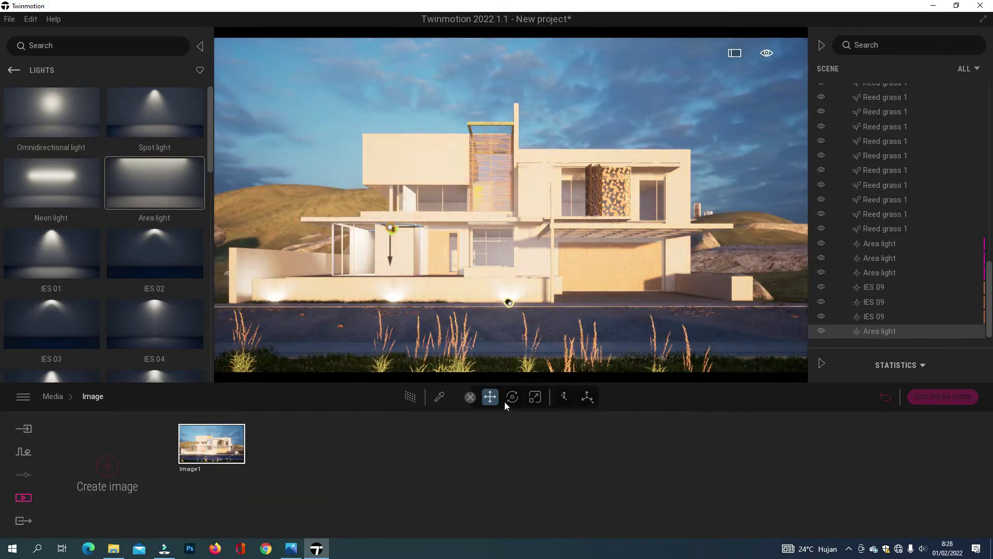
click(469, 397)
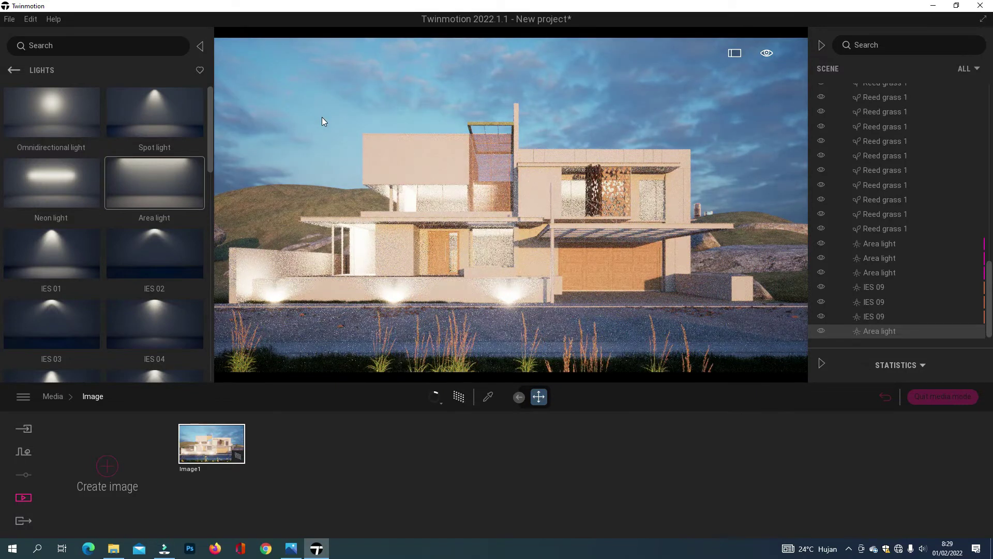
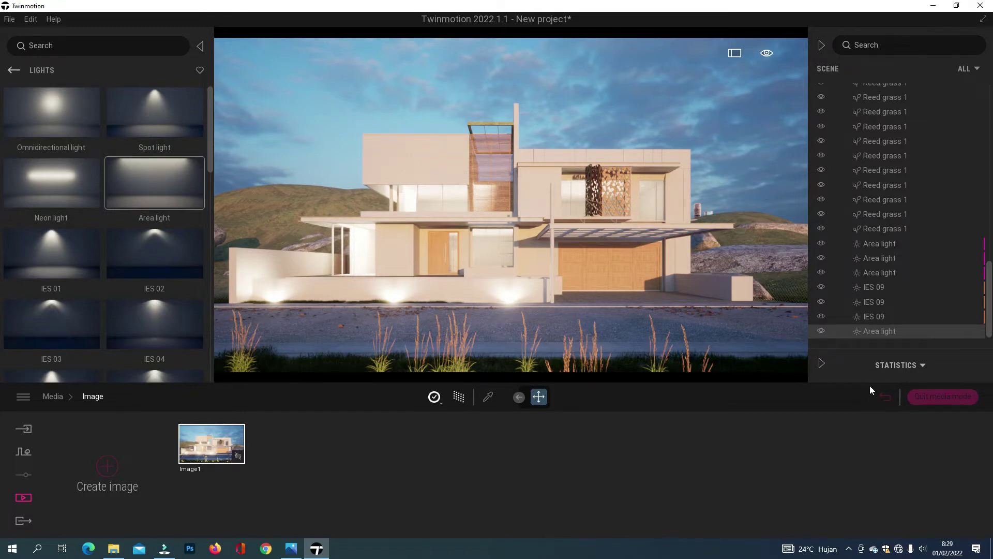
Quit media mode and place a neon light along the upper room's ceiling edge above the windows by the perforated screens
click(936, 397)
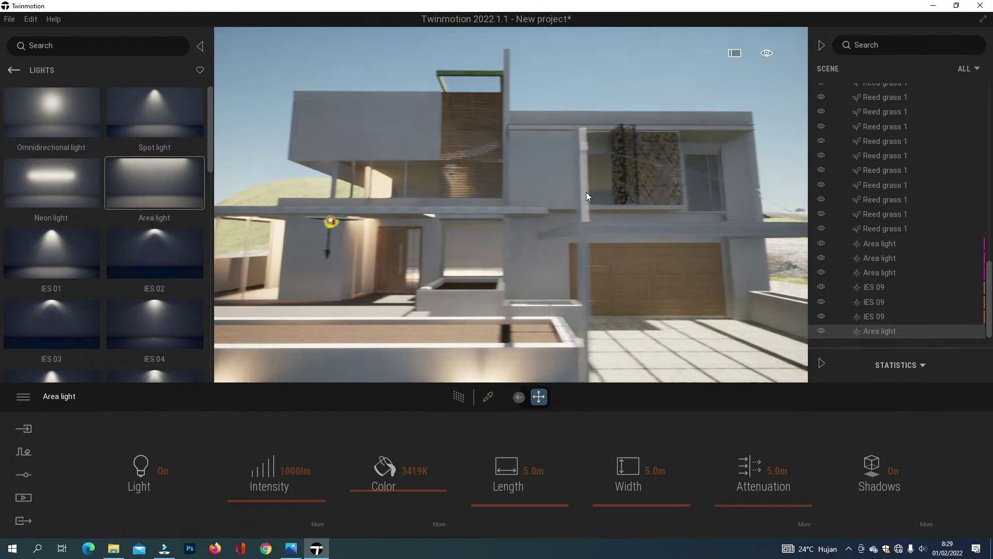
right_drag(585, 191, 611, 181)
scroll(531, 195, up, 5)
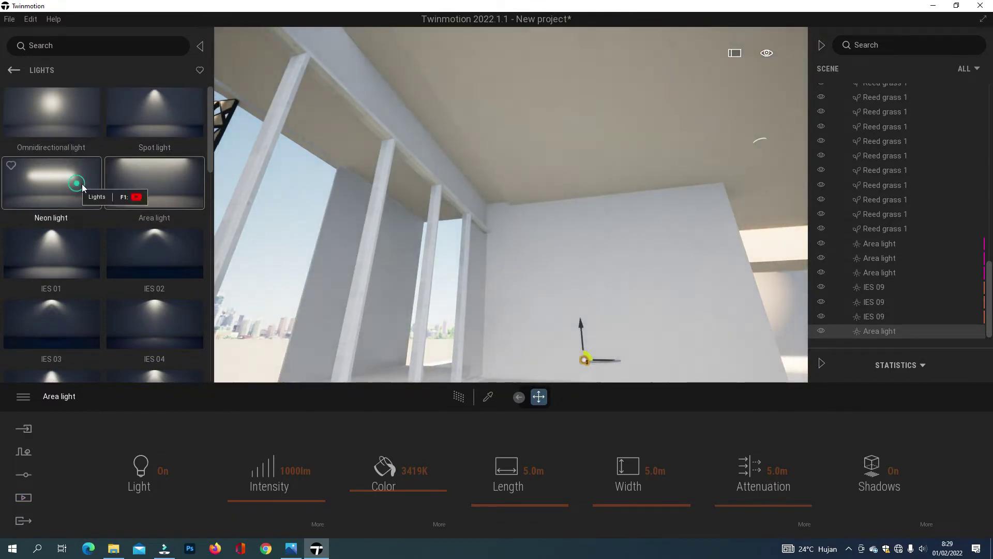
drag(78, 182, 464, 144)
right_drag(465, 145, 496, 135)
shift+drag(496, 135, 610, 173)
right_drag(610, 173, 612, 202)
drag(610, 225, 623, 321)
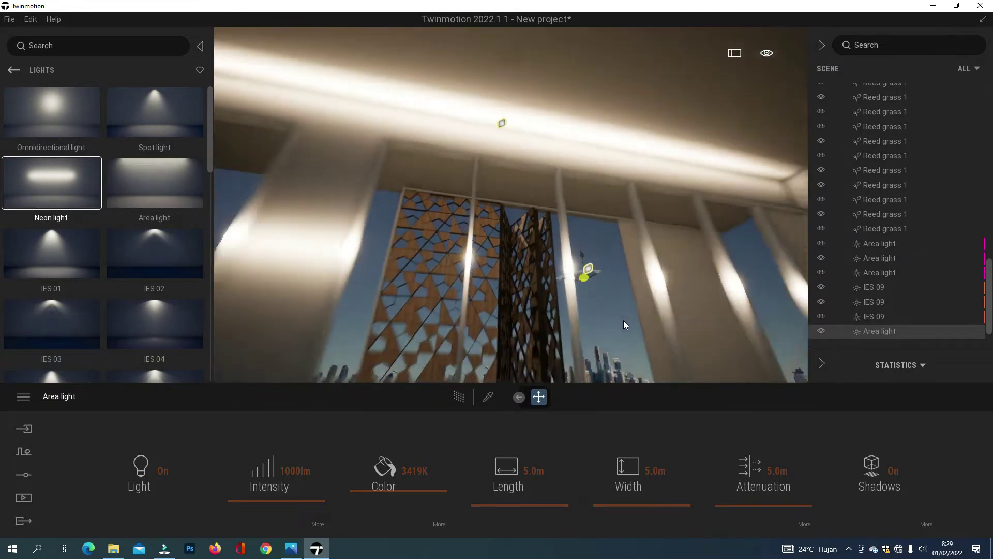
Select the neon light and nudge it sideways along the ceiling, away from the window beam
right_drag(623, 320, 606, 273)
click(594, 226)
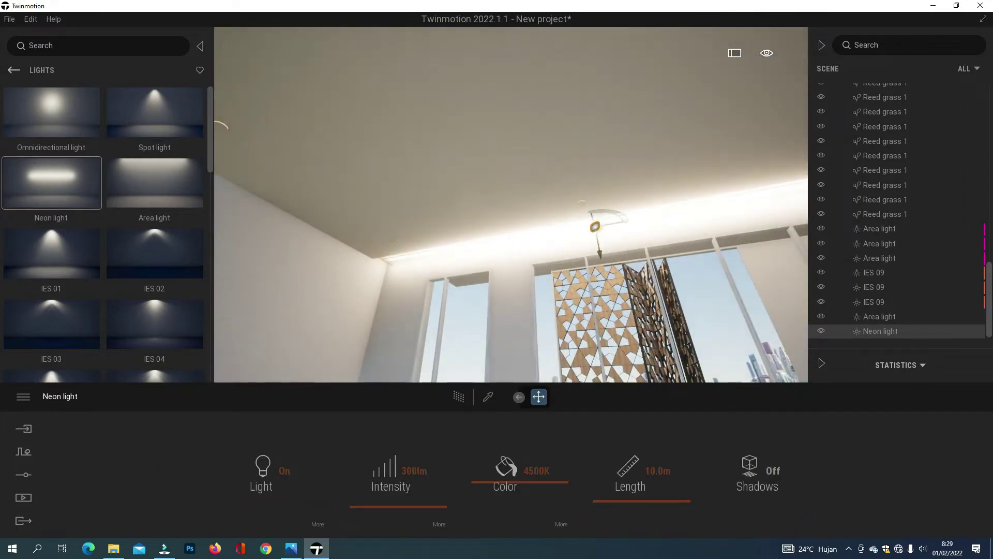
right_drag(595, 239, 608, 242)
mouse_move(455, 223)
right_down()
mouse_move(481, 222)
mouse_move(498, 283)
mouse_move(473, 216)
right_up()
click(447, 188)
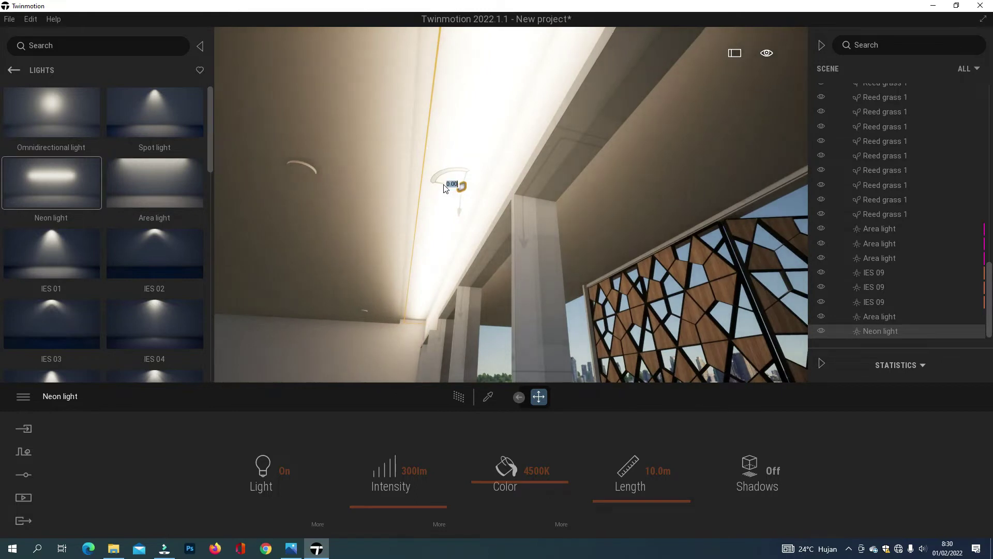
drag(443, 189, 434, 189)
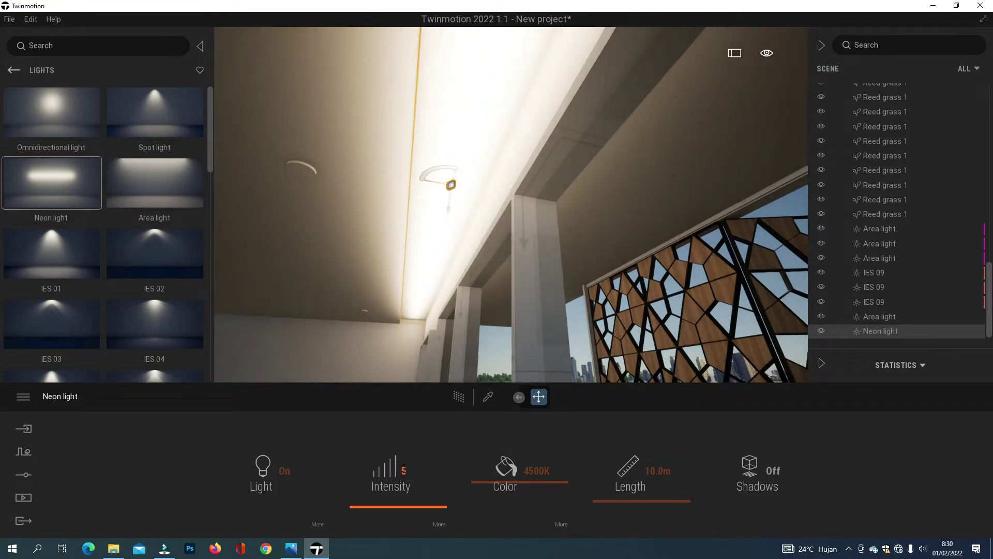
Set the neon light's intensity to 500 lm and color to 3485K, and enable its shadows
text(500)
key(Return)
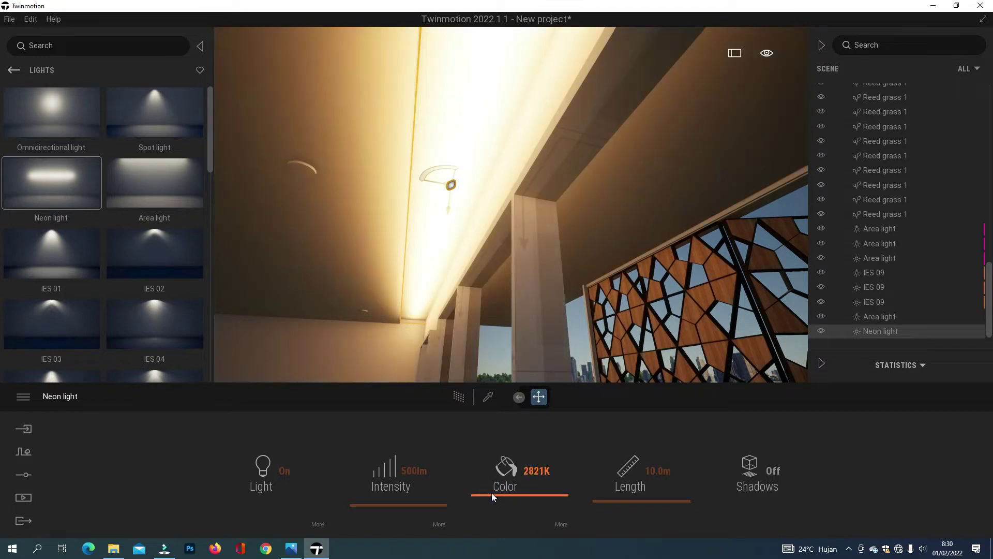
click(491, 490)
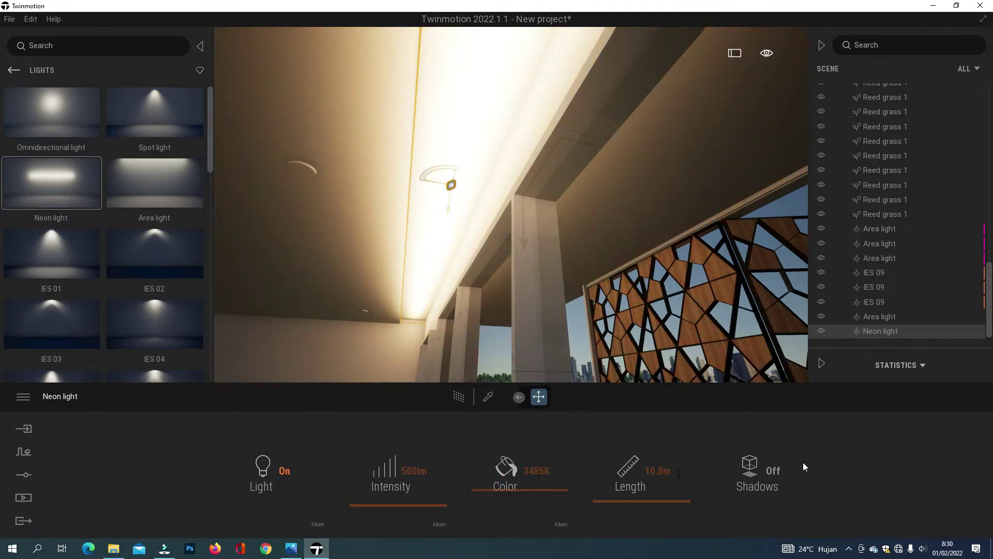
click(23, 497)
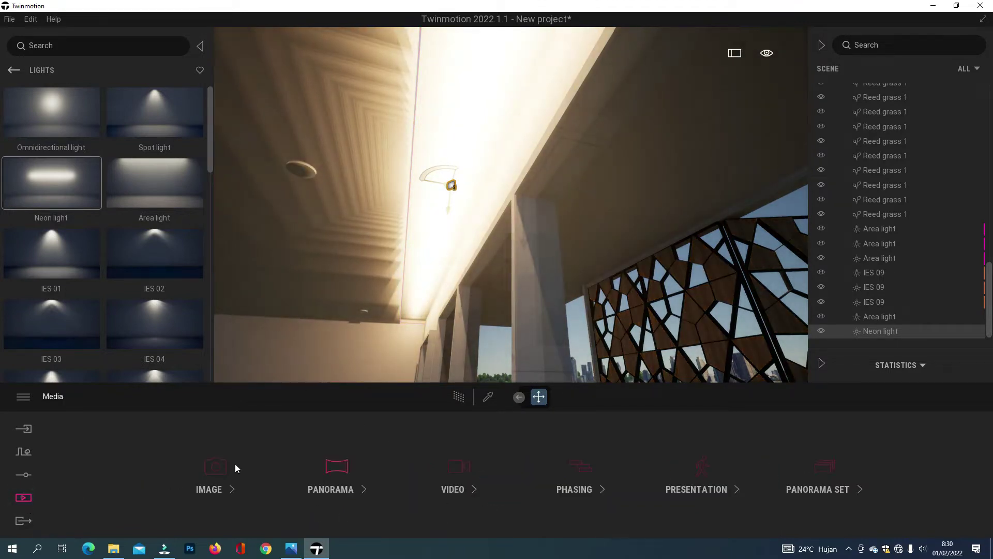
click(883, 332)
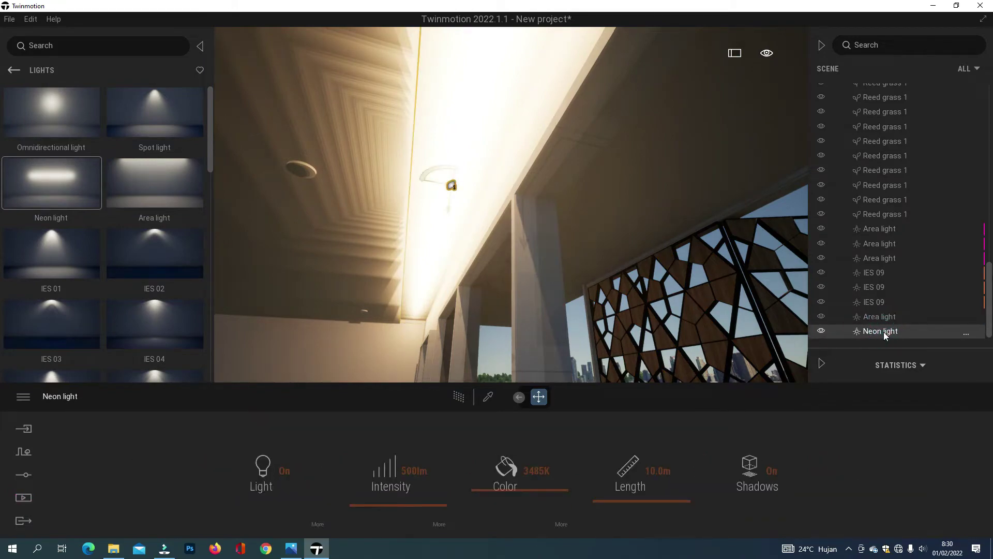
Return to the saved Image1 view to check the upper-floor neon light from the front
click(24, 497)
click(205, 467)
click(203, 452)
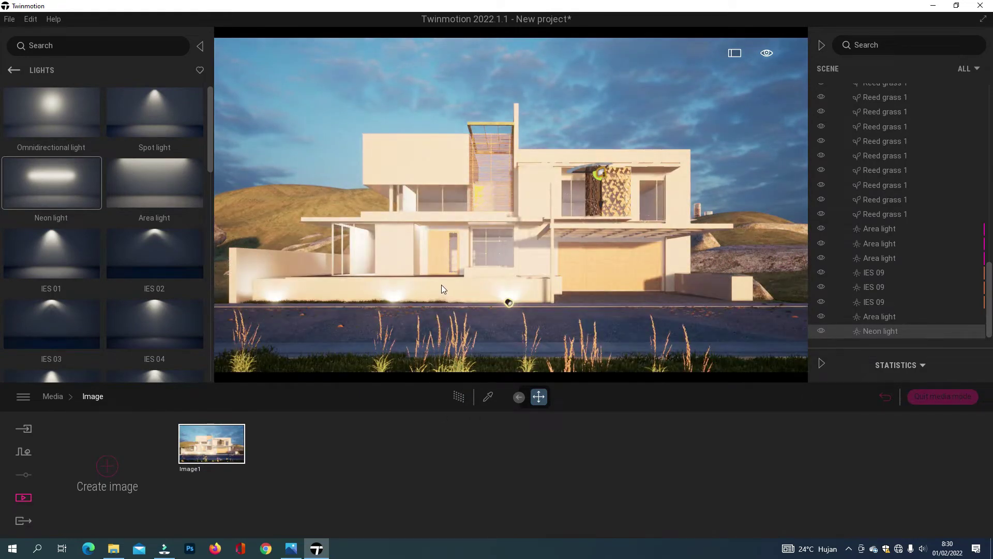
Place a second neon light on the ceiling above the window beside the entrance door and set its length to 3.2 m
scroll(441, 284, up, 6)
scroll(396, 268, up, 5)
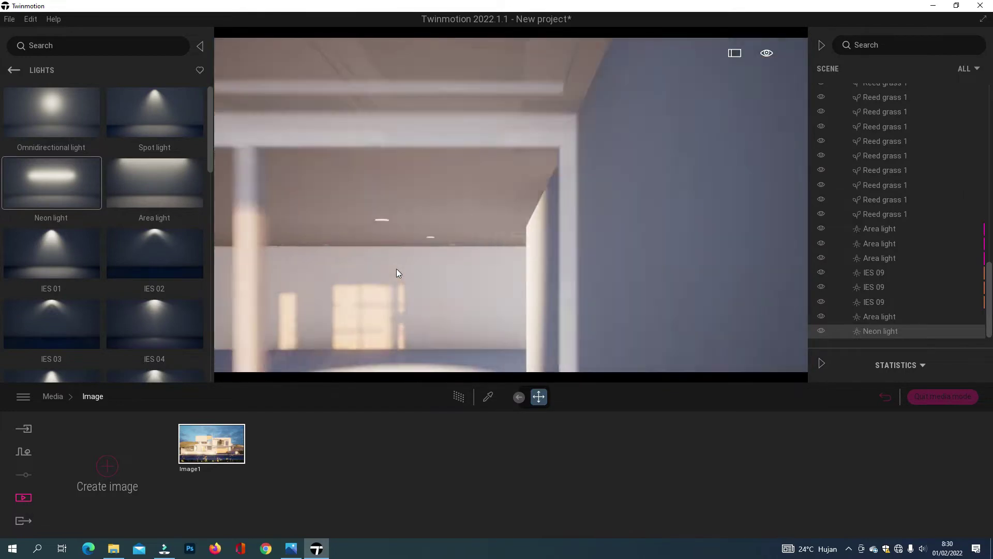
right_drag(396, 268, 318, 322)
drag(74, 180, 631, 49)
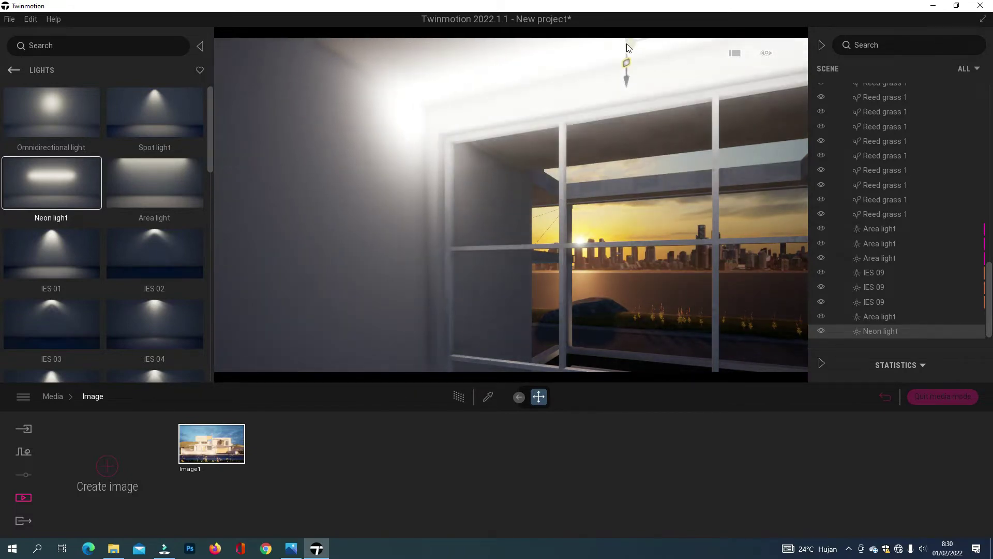
click(628, 45)
key(s)
key(d)
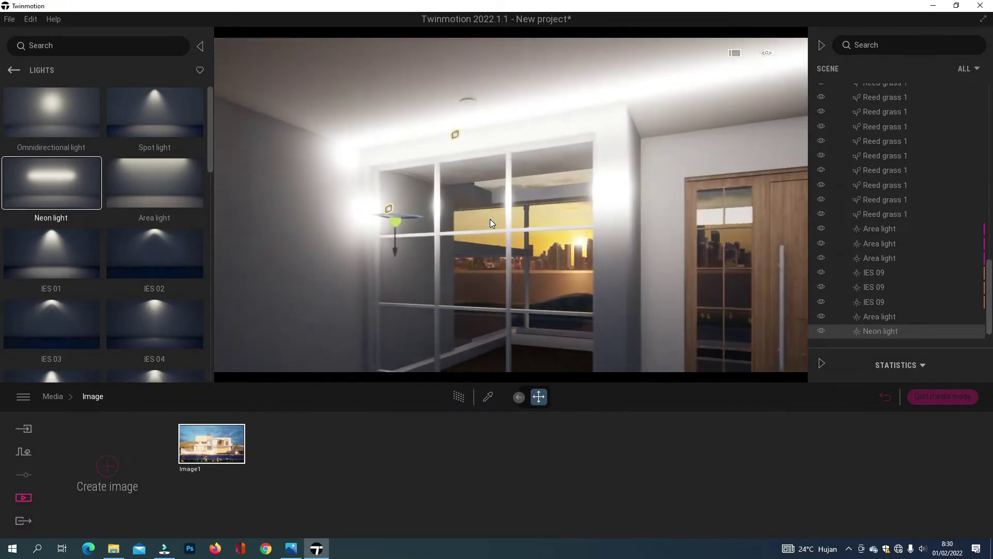
key(a)
key(d)
click(411, 126)
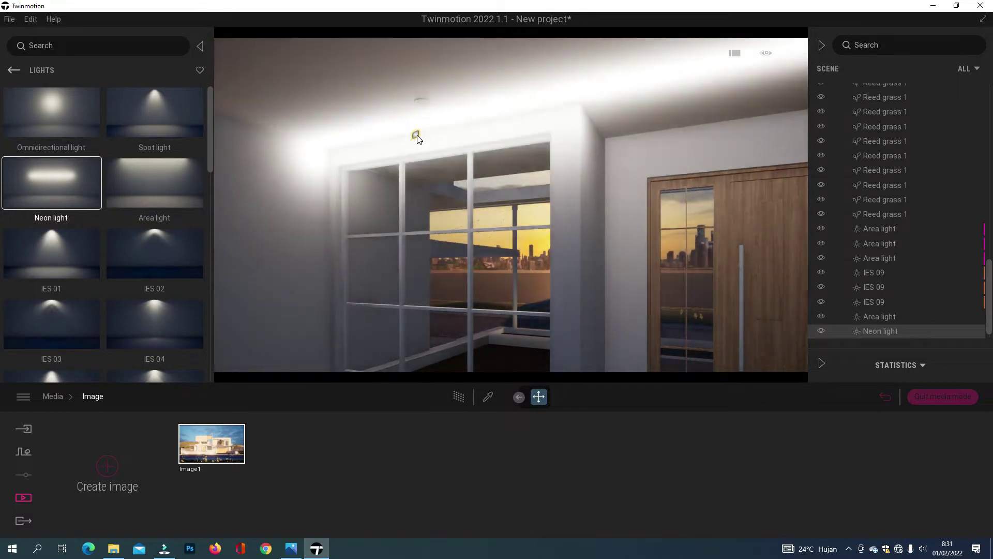
mouse_move(631, 498)
mouse_down()
mouse_move(612, 449)
mouse_move(616, 507)
mouse_up()
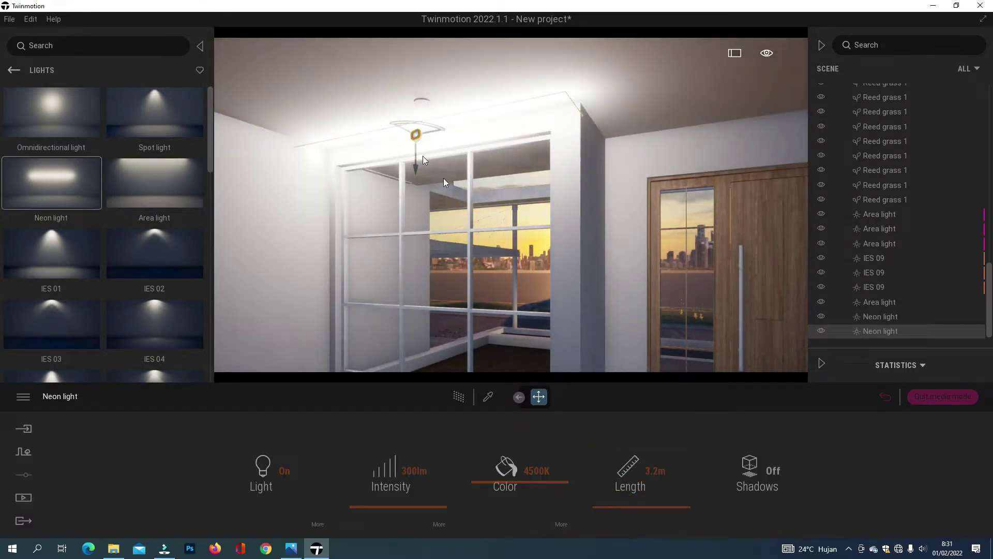
Position the second neon light on the ceiling just in front of the window beside the entrance door and set its length to 2.8 m
click(433, 136)
click(417, 135)
drag(434, 133, 446, 115)
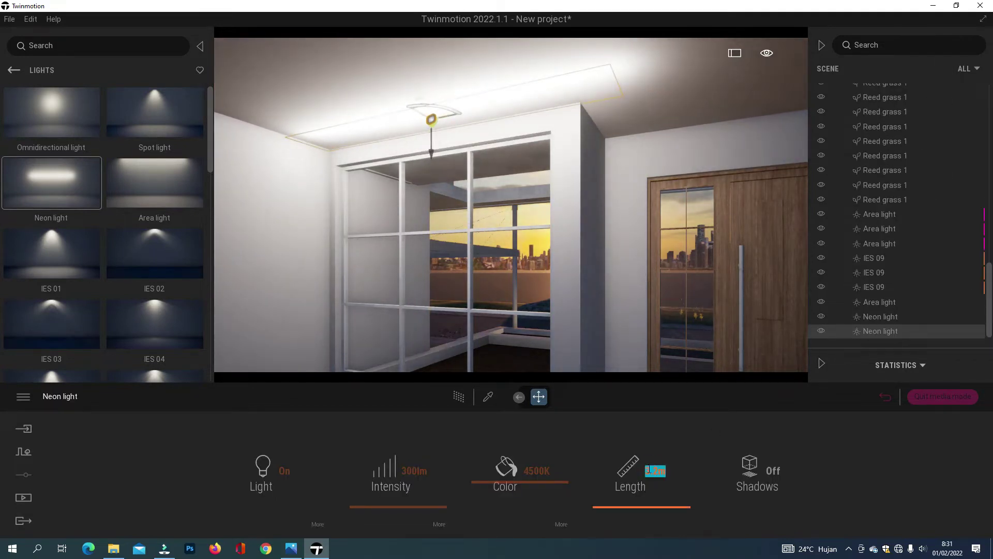
text(53)
key(Return)
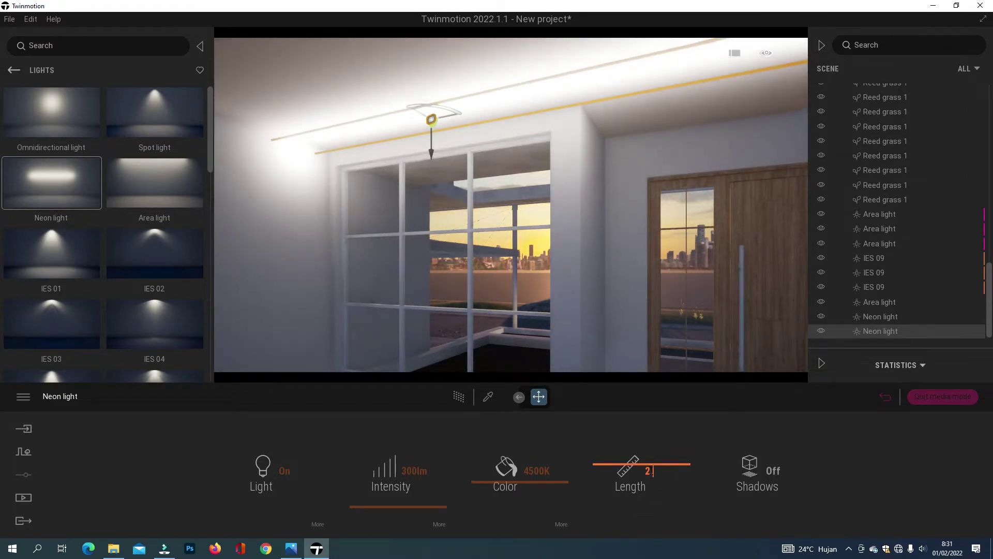
text(2)
key(Return)
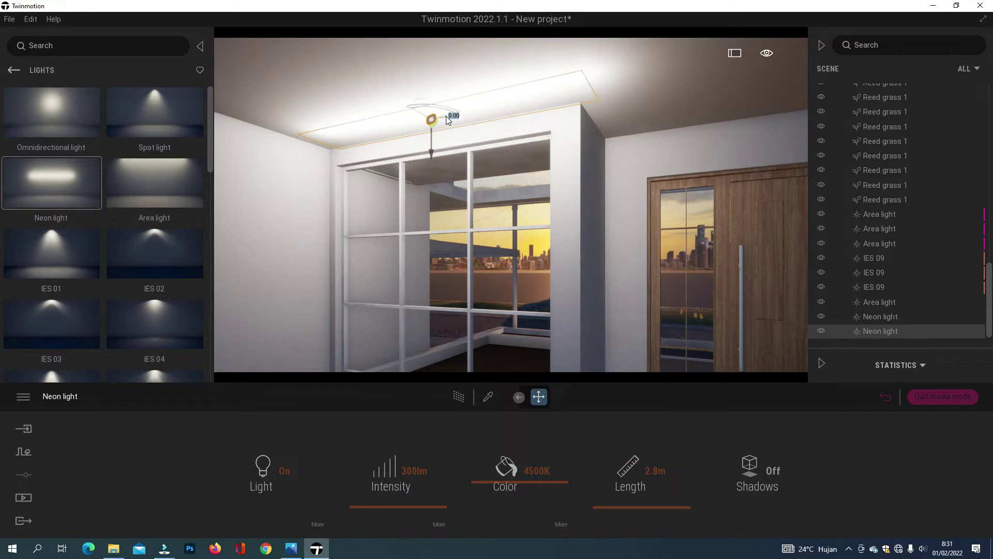
drag(446, 115, 429, 121)
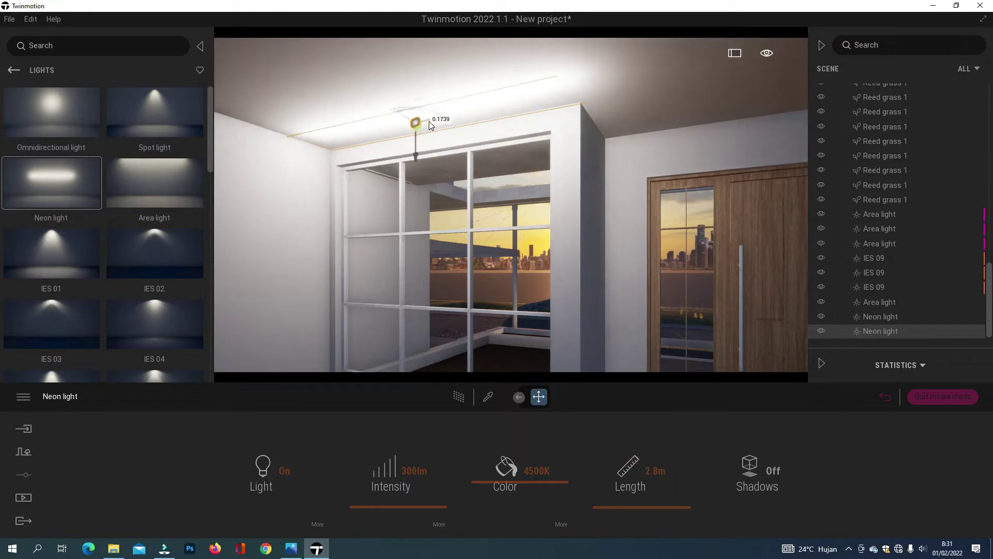
Set the second neon light's color to 3419K and intensity to 500 lm, and enable its shadows
click(491, 493)
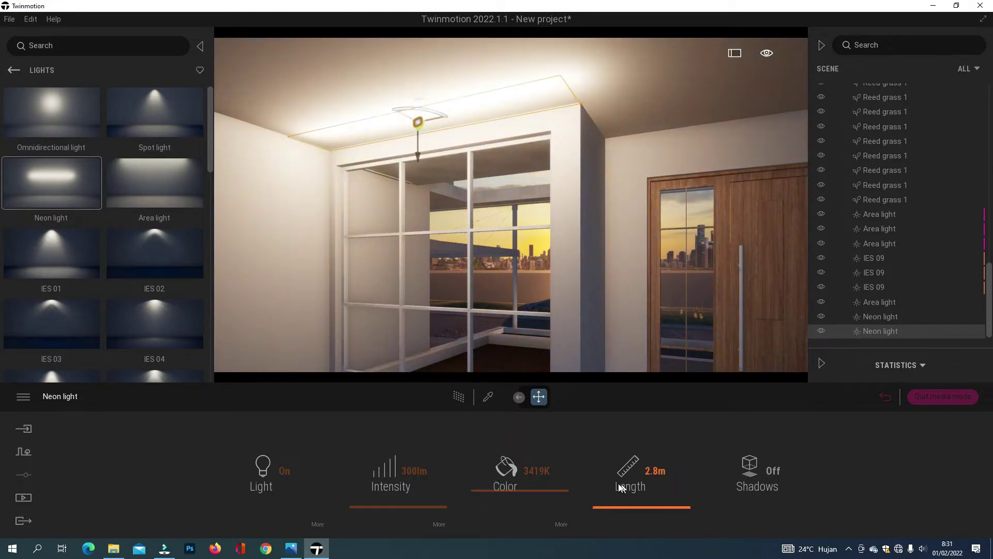
click(416, 470)
text(500)
key(Return)
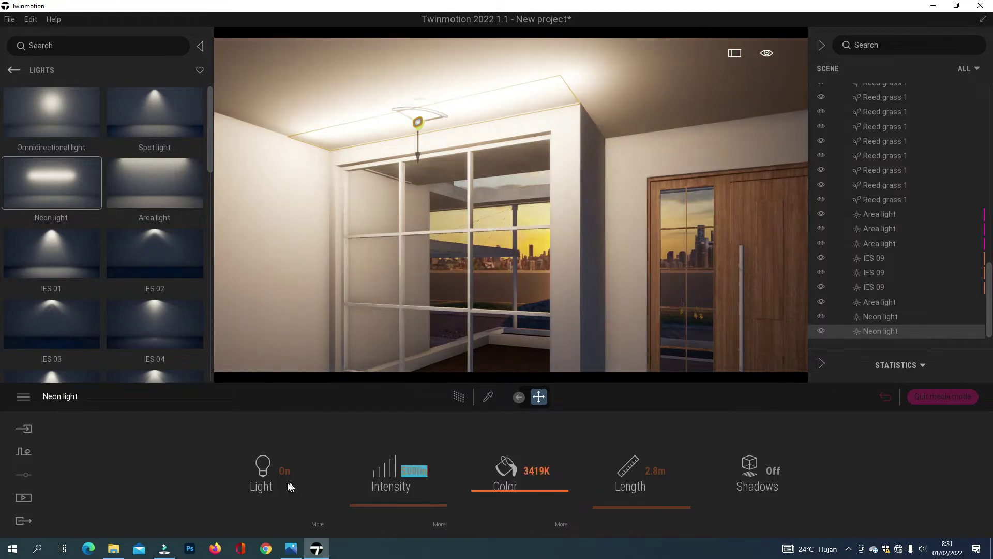
click(761, 471)
Return to the saved Image1 view and preview the lighting with the Path Tracer, switching it off after the check
click(23, 497)
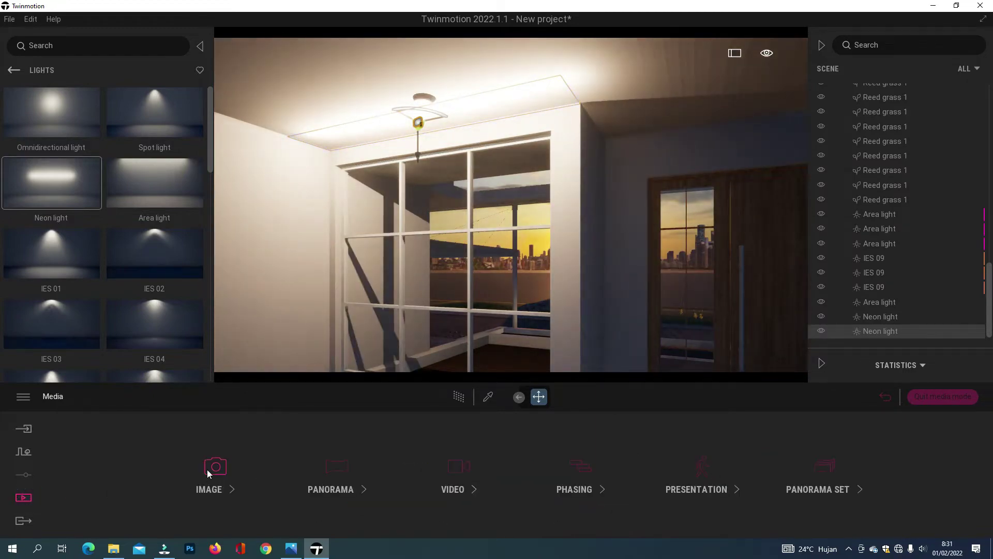
click(212, 471)
click(231, 440)
click(459, 396)
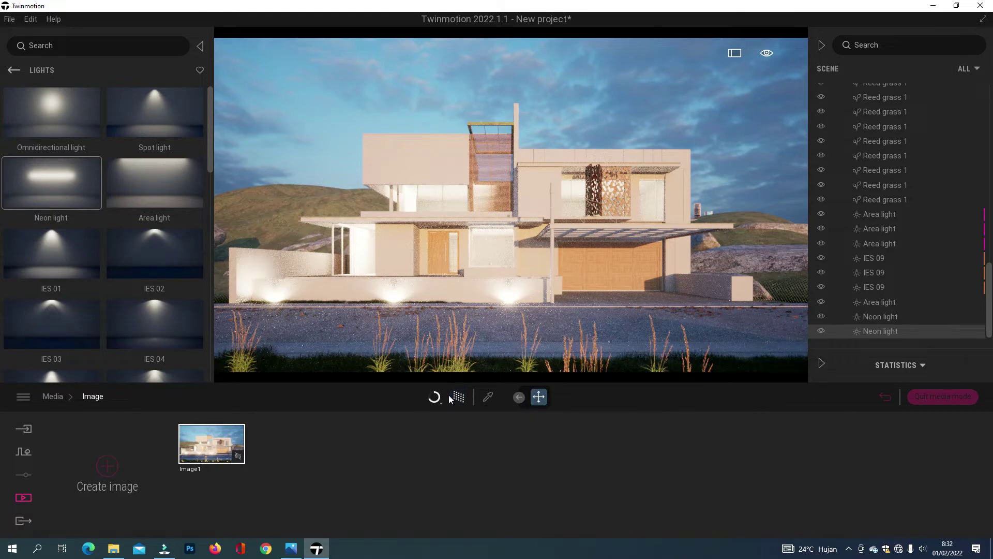
click(460, 398)
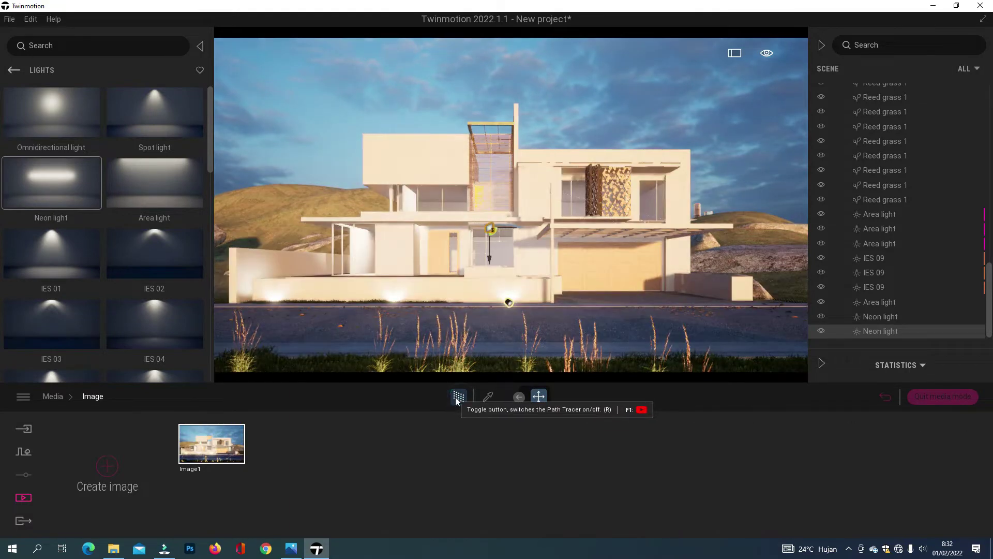
Leave the lights library and open the Wood materials collection
click(14, 71)
click(50, 141)
click(156, 210)
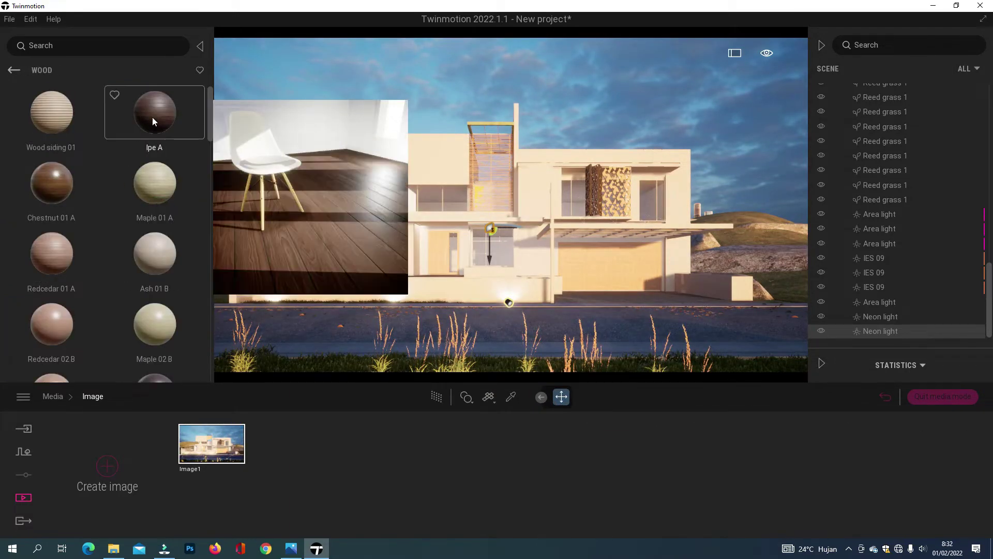
Apply the Chestnut 05 G wood material to the front door, comparing it with Mahogany 03 G, and preview it with the Path Tracer
scroll(85, 309, down, 6)
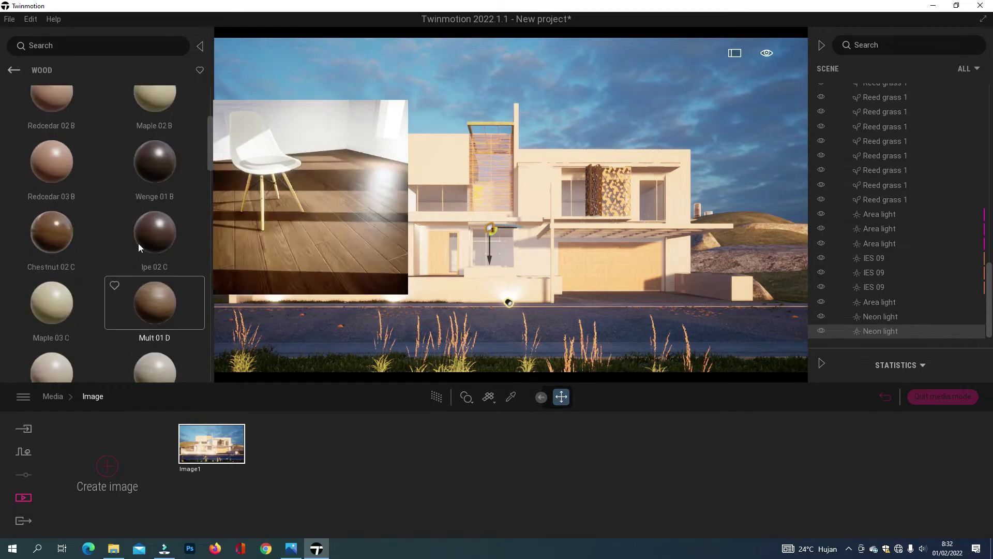
scroll(78, 289, down, 8)
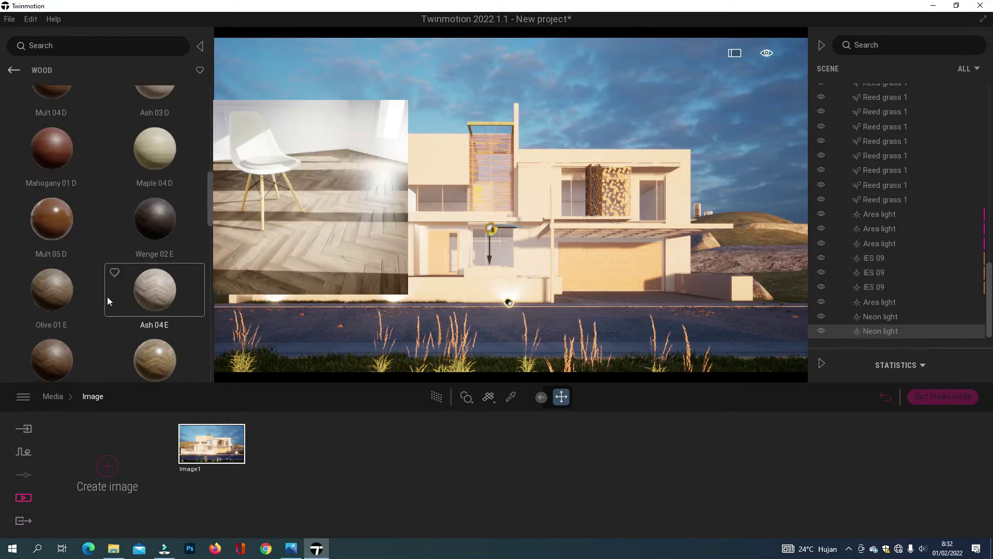
scroll(116, 296, down, 3)
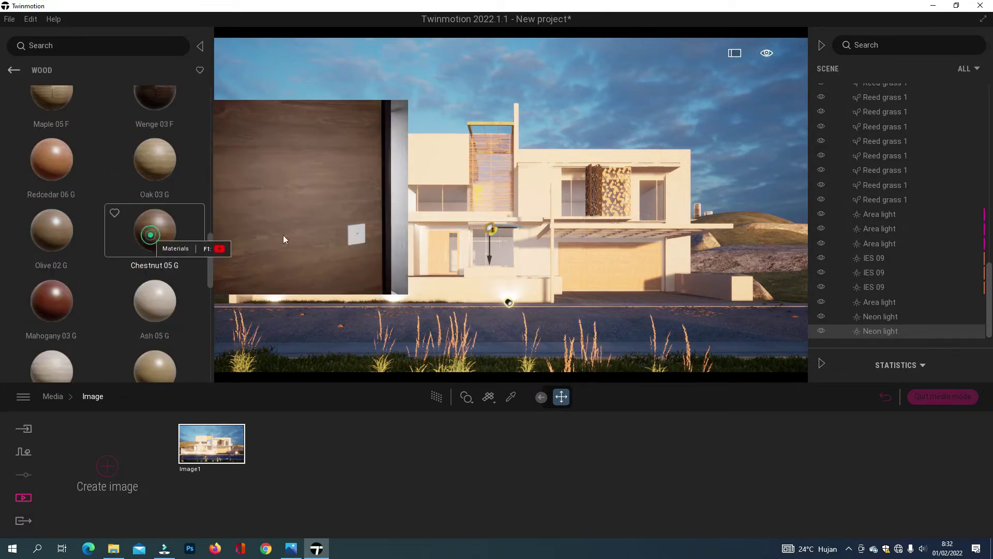
click(441, 254)
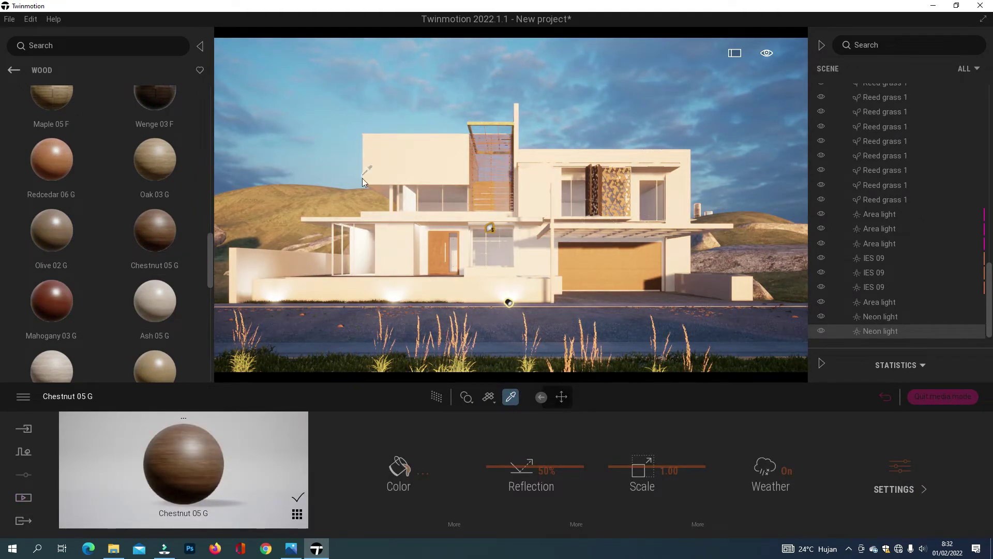
drag(82, 300, 435, 241)
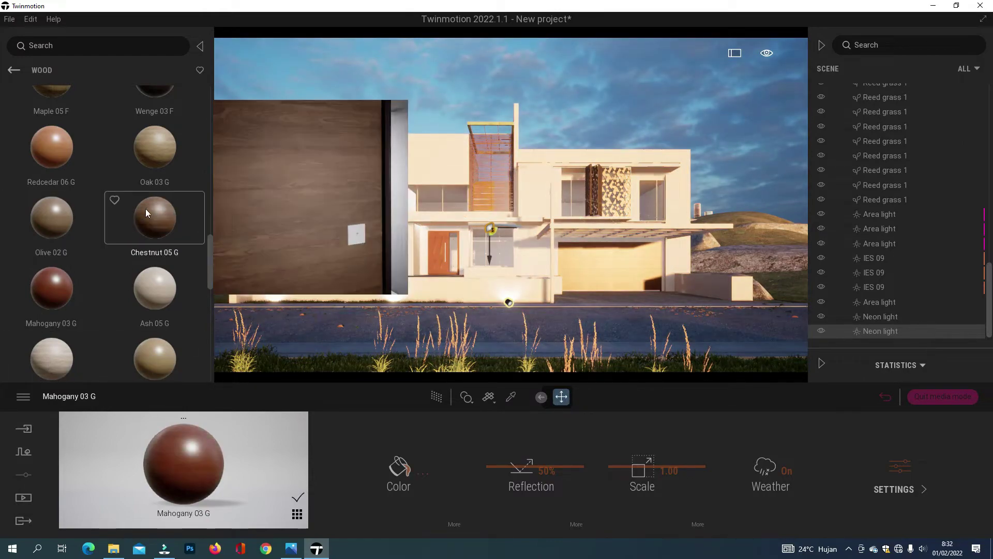
drag(145, 209, 436, 249)
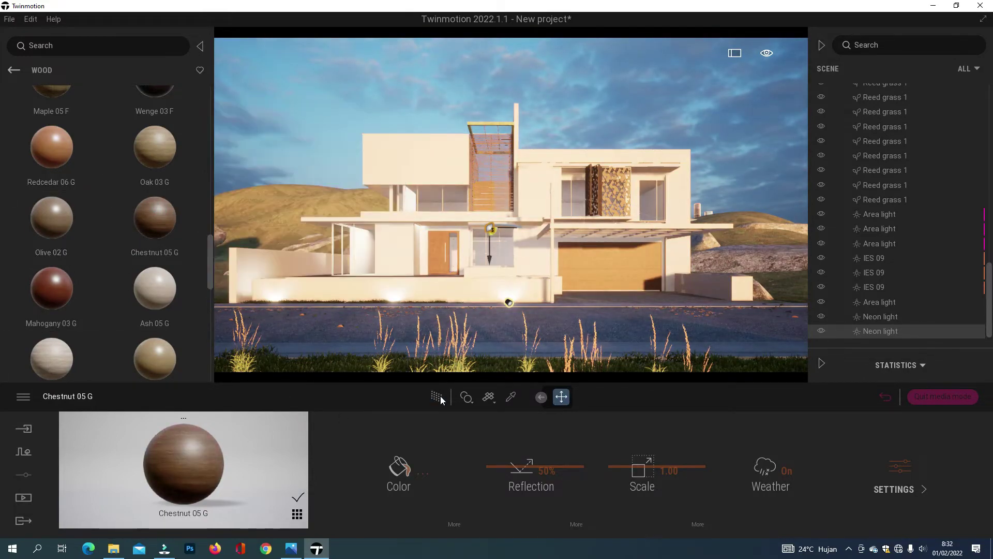
click(440, 396)
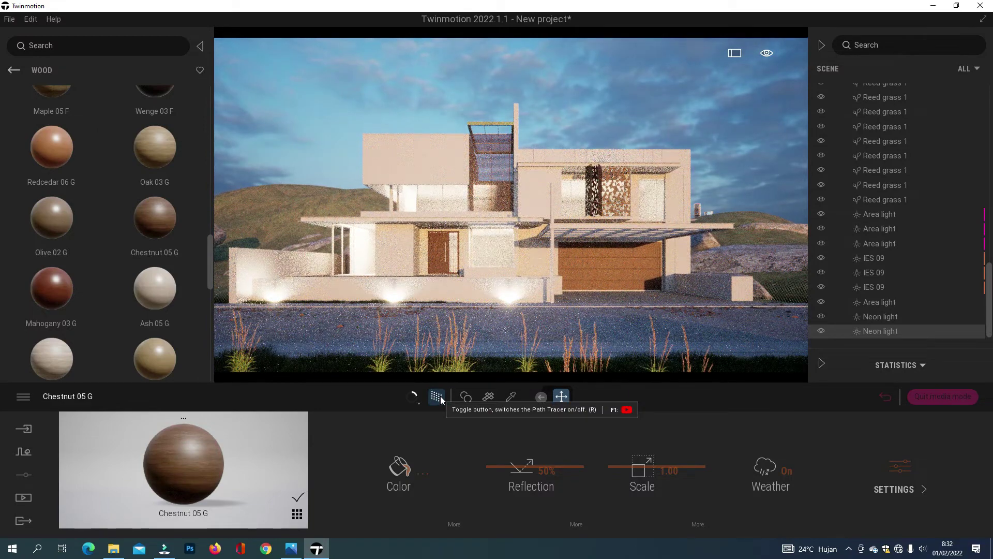
click(440, 397)
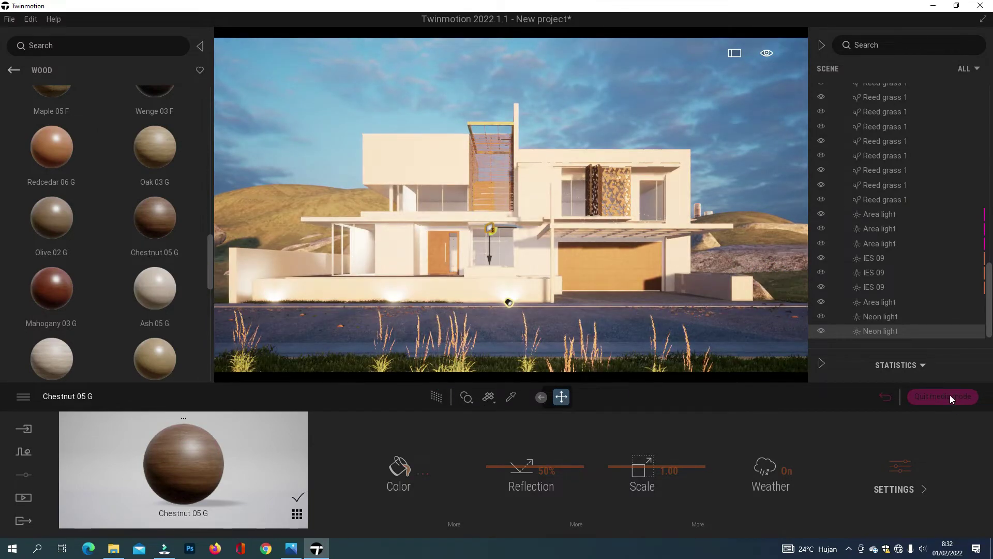
Leave media mode and replace the soil in the front planter with the Grass 1 ground material
click(950, 397)
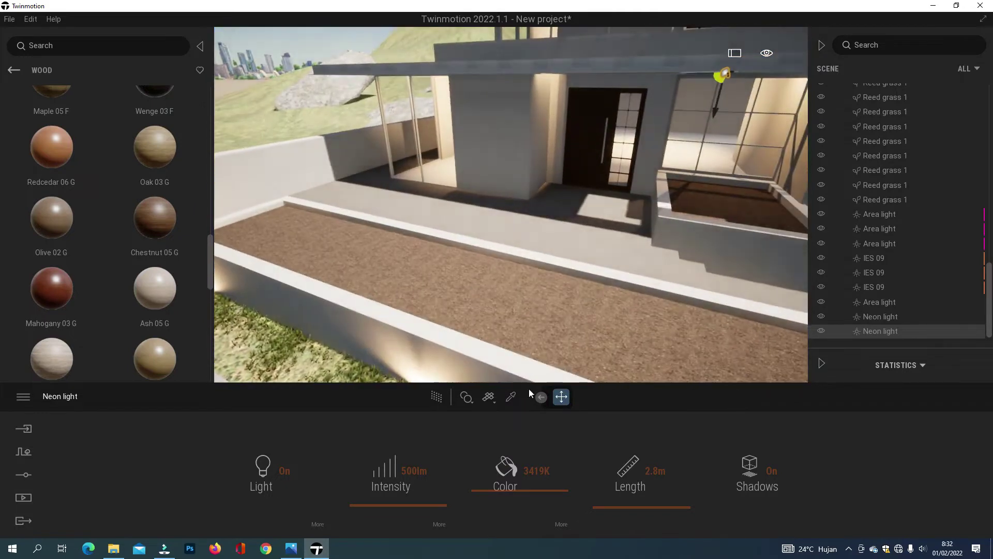
click(511, 396)
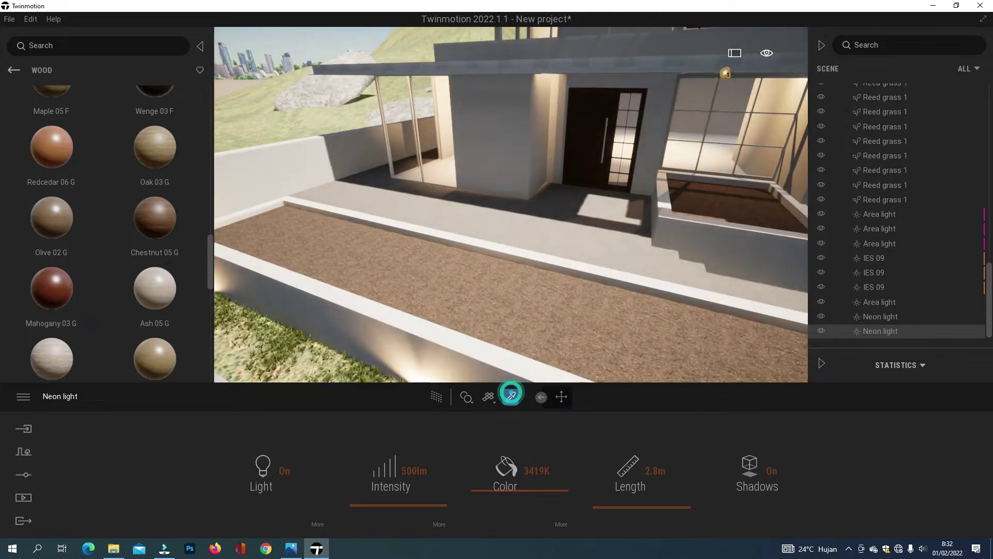
click(517, 317)
click(13, 70)
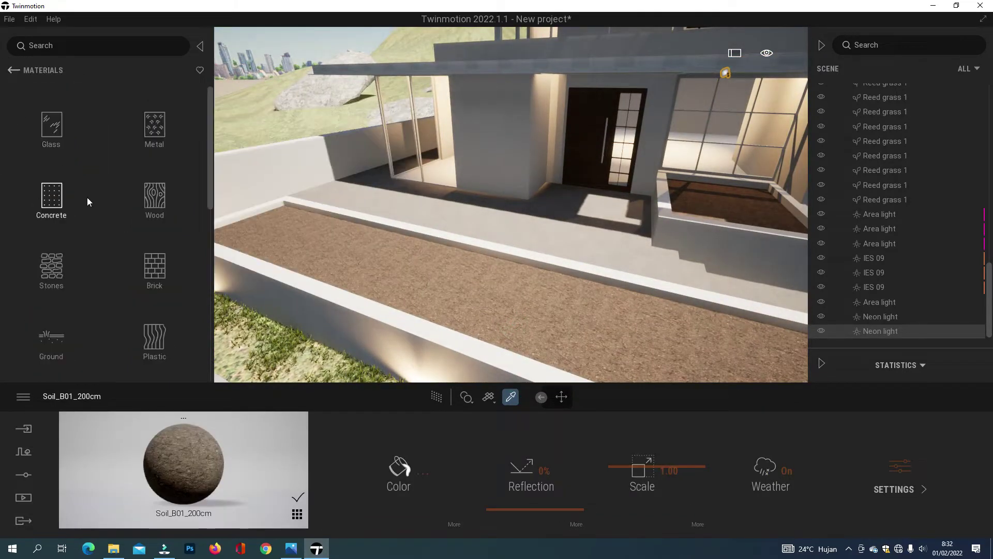
click(51, 342)
click(145, 128)
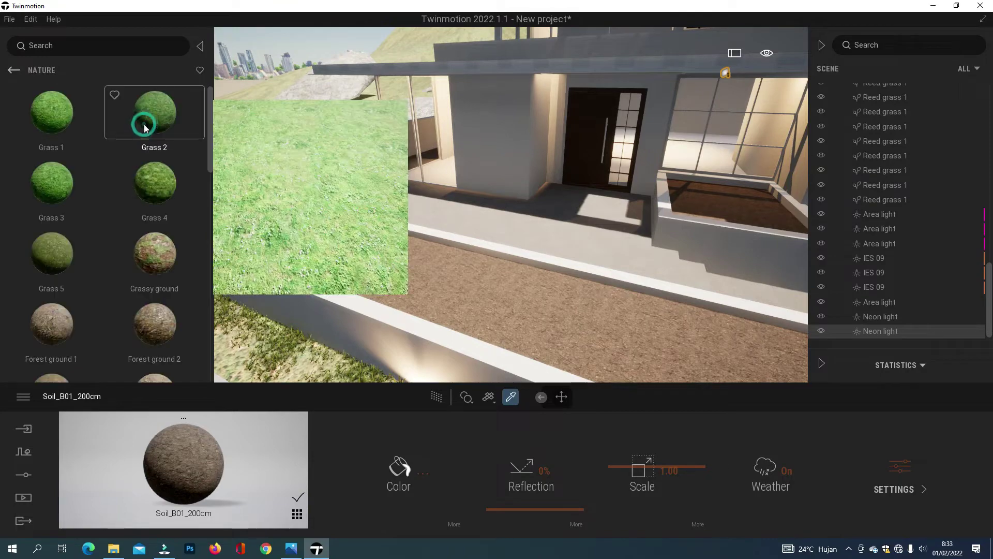
drag(145, 128, 507, 294)
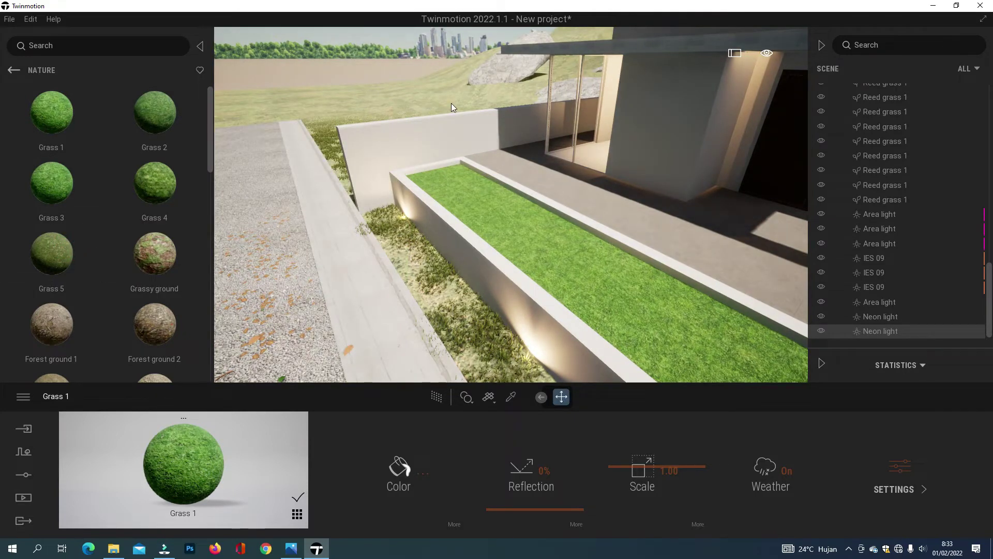
Apply the Grass 5 ground material to the lawn beside the road
right_drag(428, 100, 290, 124)
mouse_move(48, 259)
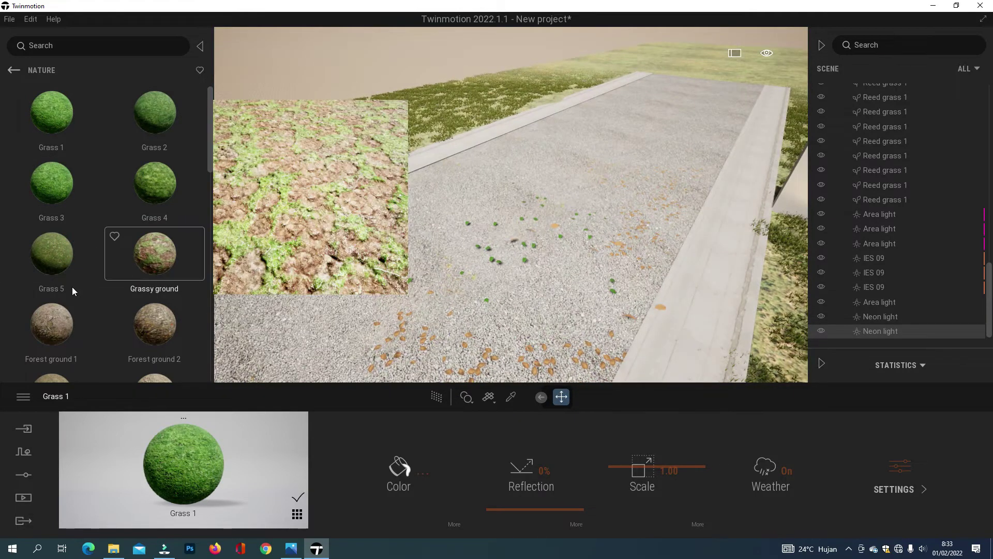
drag(299, 159, 295, 160)
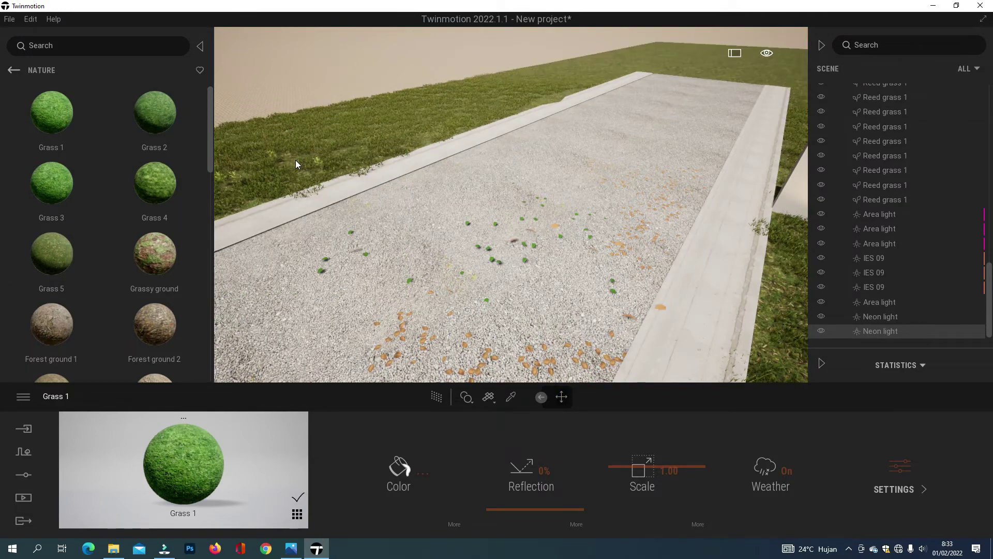
right_drag(431, 159, 589, 155)
Open the Bushes category of the Vegetation and landscape library
click(13, 69)
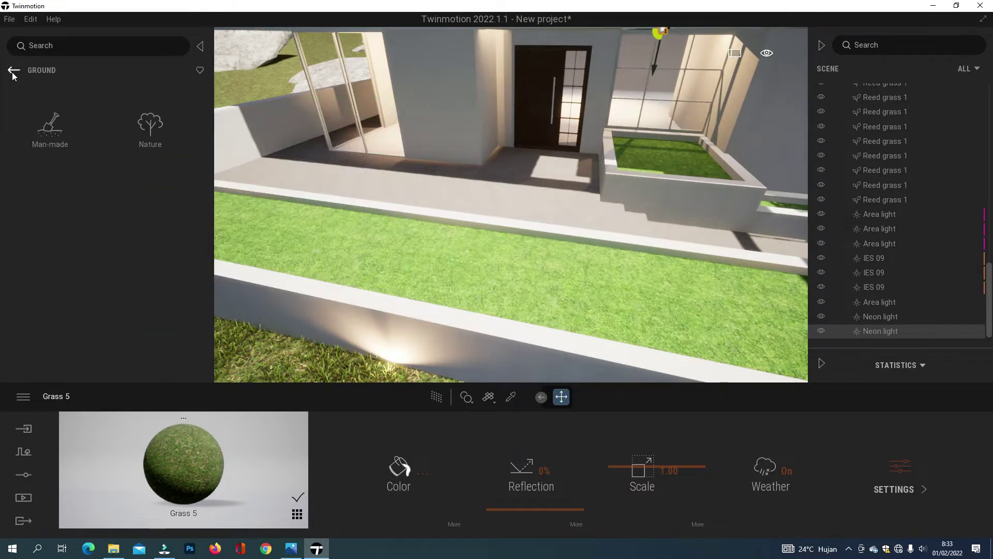
click(14, 70)
click(13, 70)
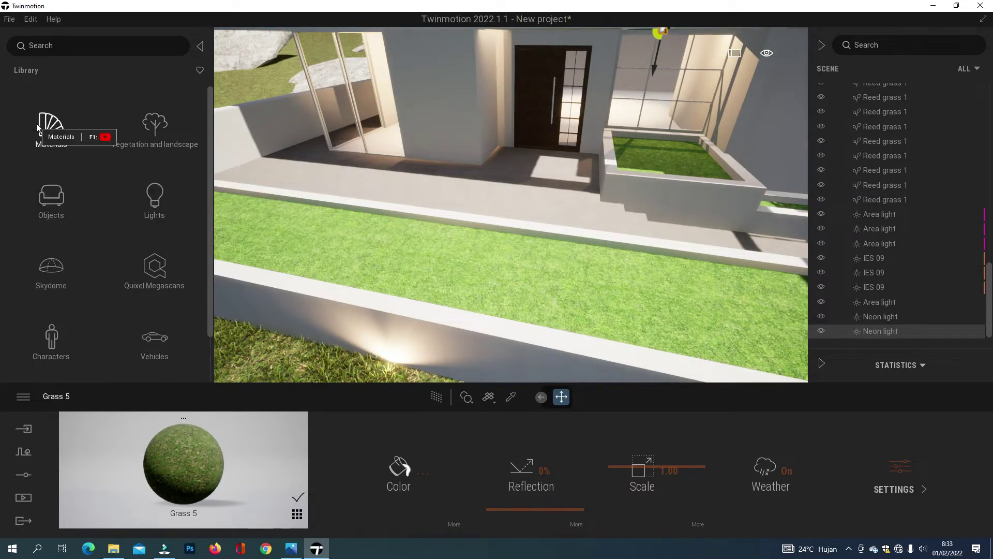
click(154, 127)
click(54, 202)
click(162, 120)
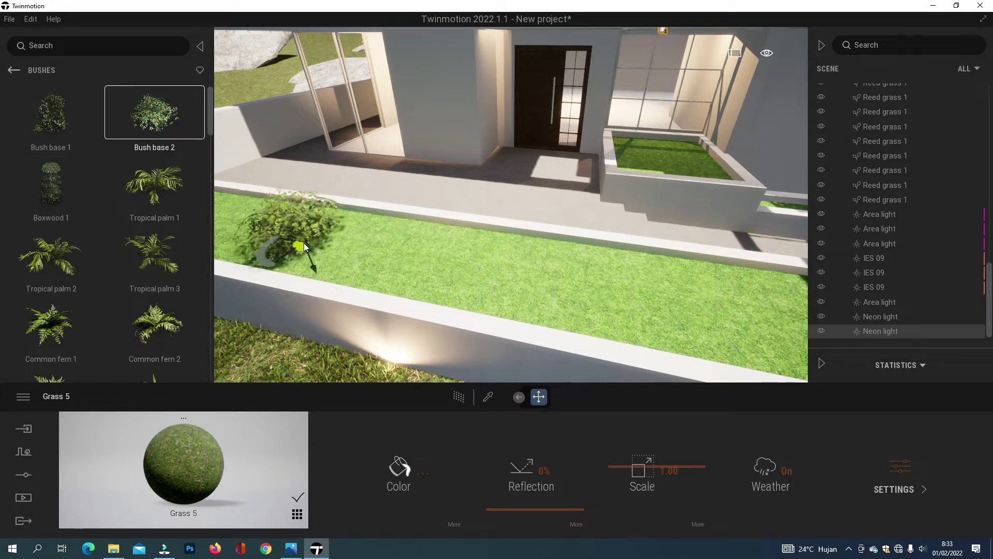
scroll(381, 277, down, 3)
click(161, 257)
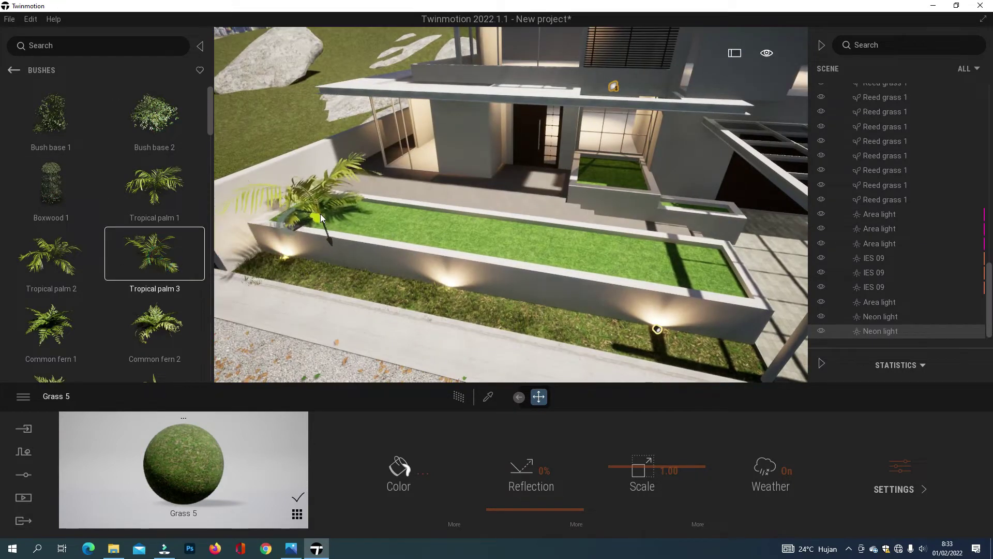
click(36, 339)
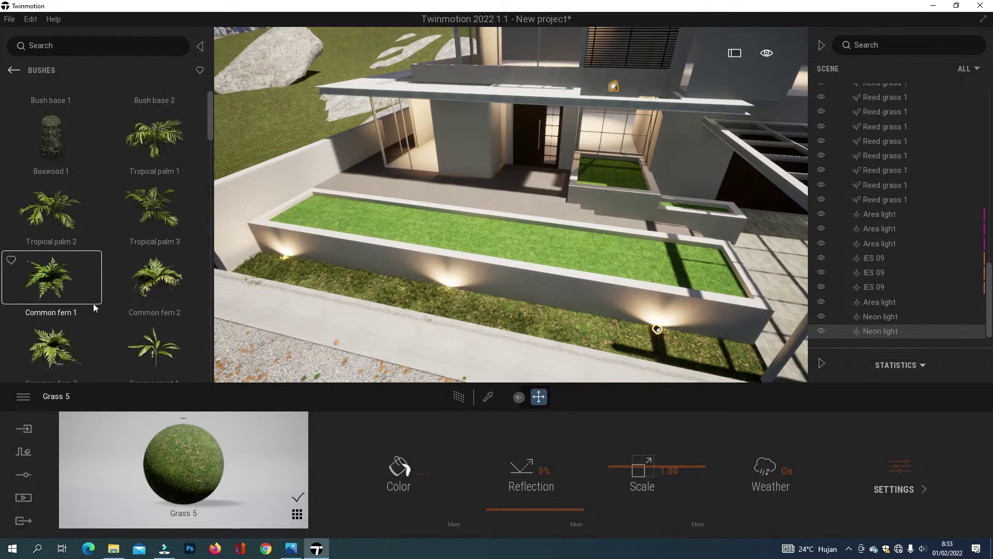
Place a Common fern 3 at the end of the long front planter and set its size to 77%
scroll(36, 311, down, 2)
drag(52, 319, 318, 210)
drag(416, 468, 326, 436)
scroll(126, 321, down, 1)
scroll(126, 322, down, 4)
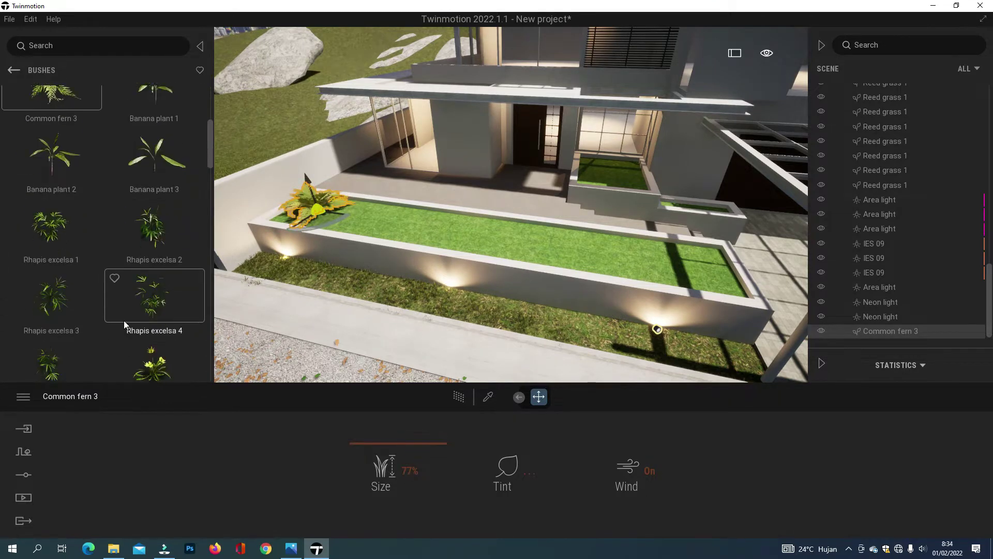
drag(124, 321, 362, 214)
Copy the fern along the planter as eight instances spaced 1.49 m apart, and shift the whole row of ferns slightly
shift+drag(389, 248, 386, 248)
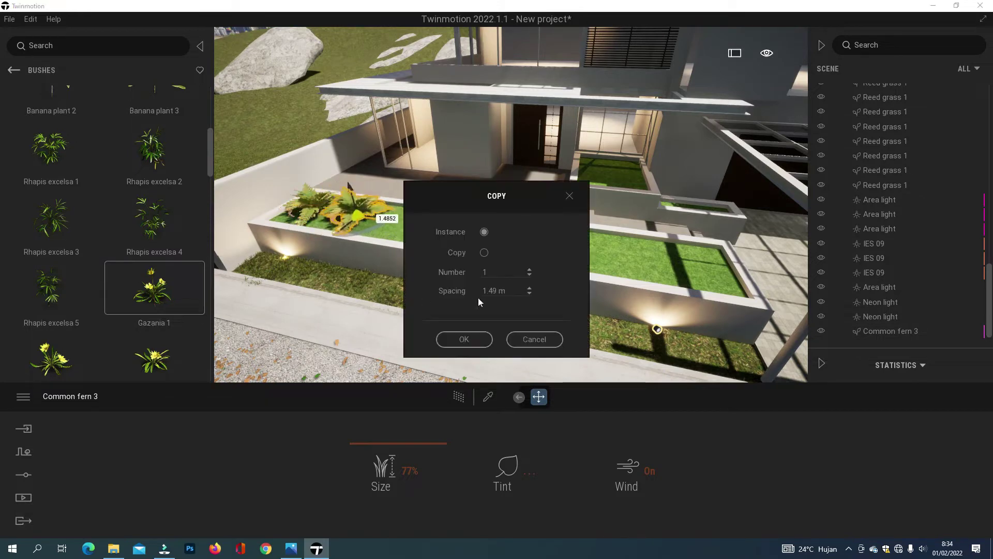
click(528, 269)
click(463, 339)
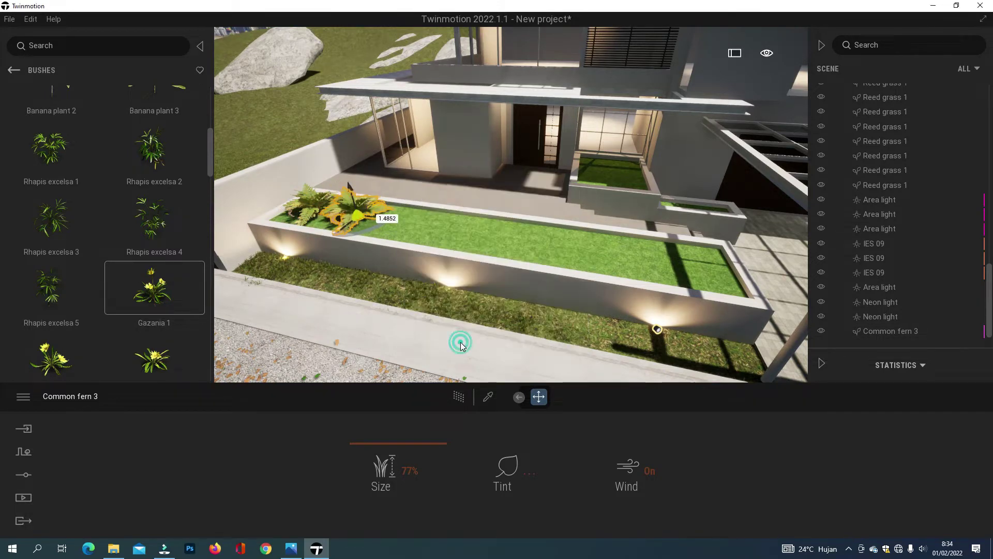
click(886, 215)
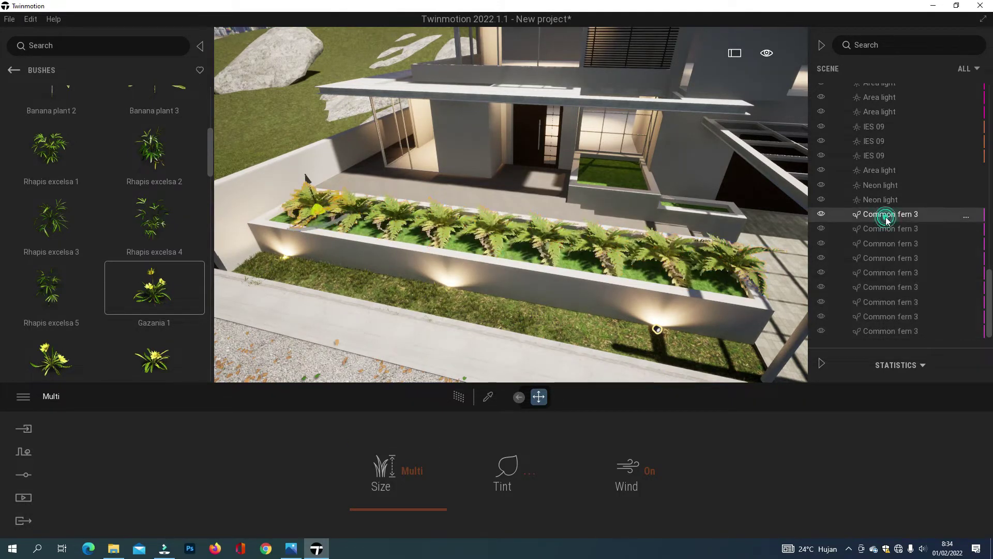
shift+click(900, 328)
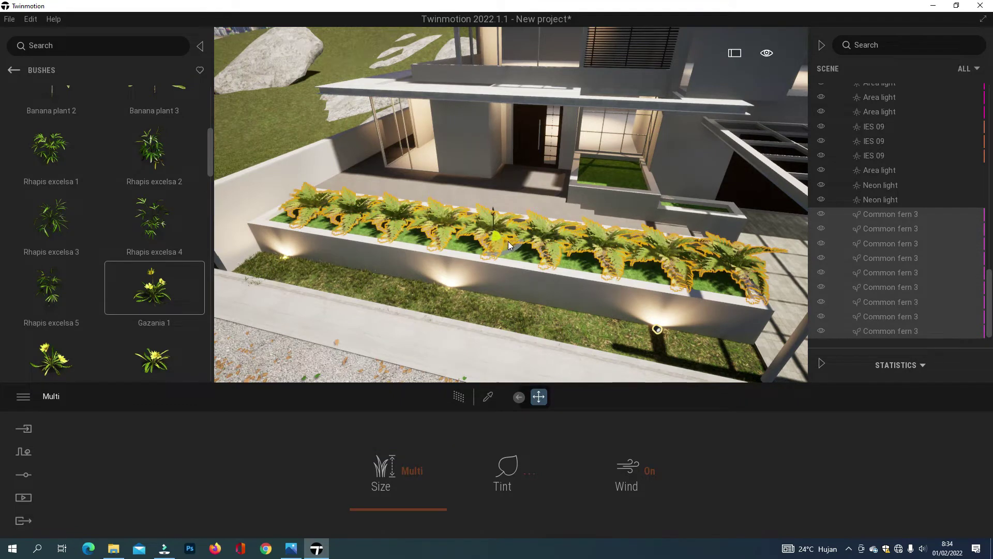
drag(508, 240, 500, 237)
Return to the saved Image1 view and render it with the Path Tracer
click(24, 497)
click(212, 468)
click(213, 434)
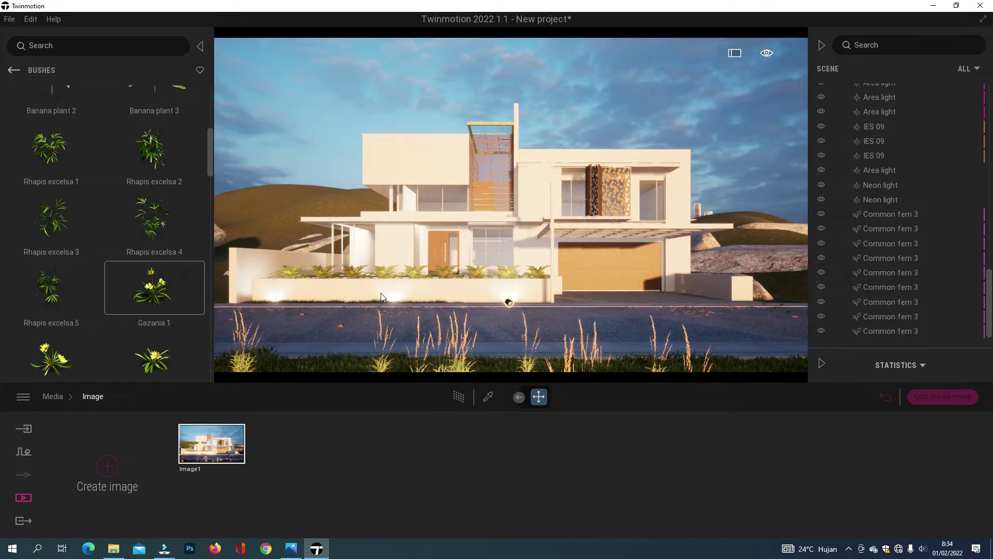
click(459, 396)
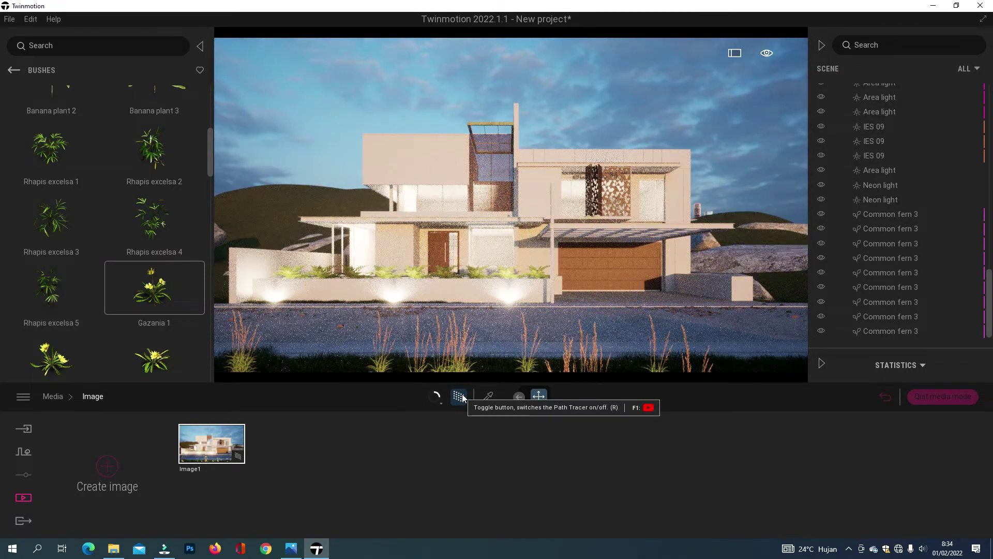
Examine Image1's lighting settings, including the sun size, exposure and auto-exposure options
click(230, 462)
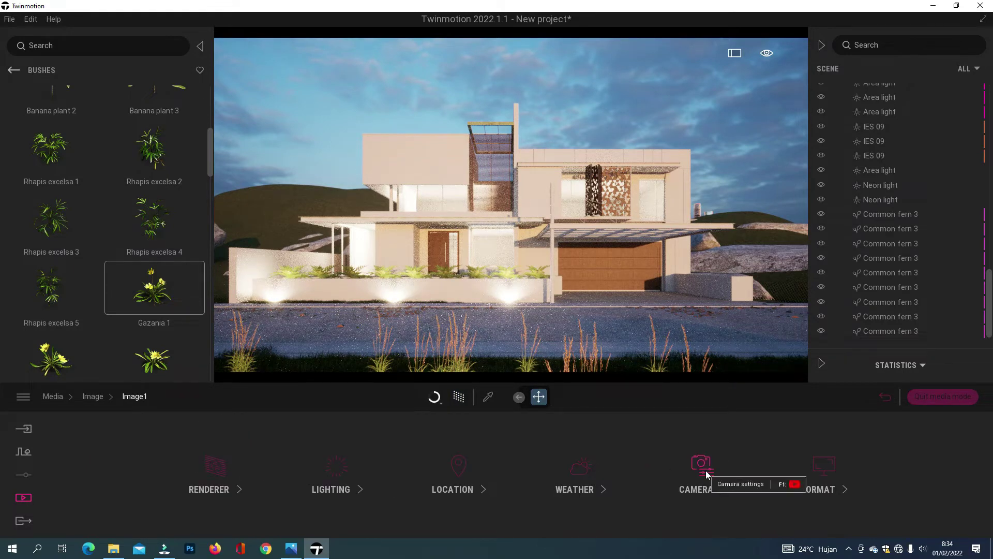
click(335, 468)
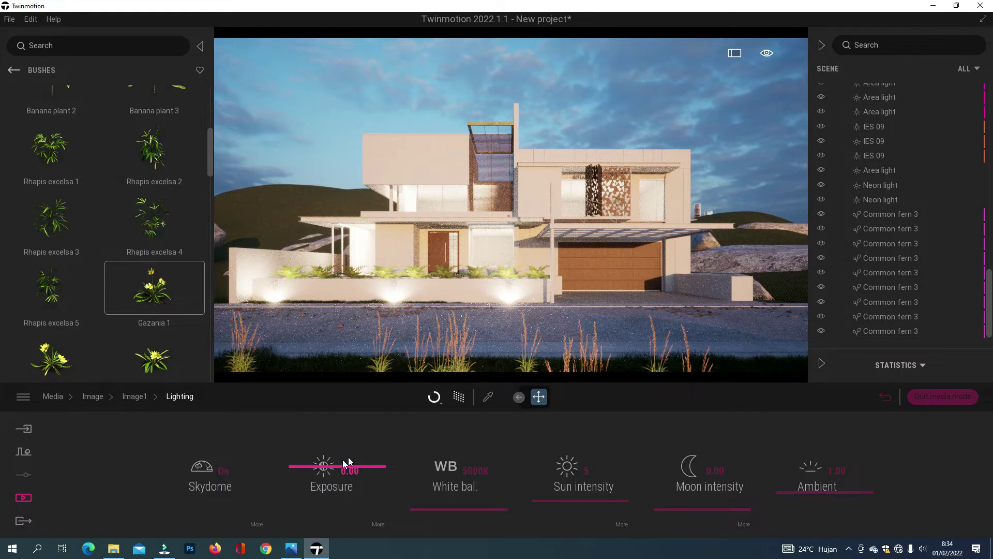
click(622, 524)
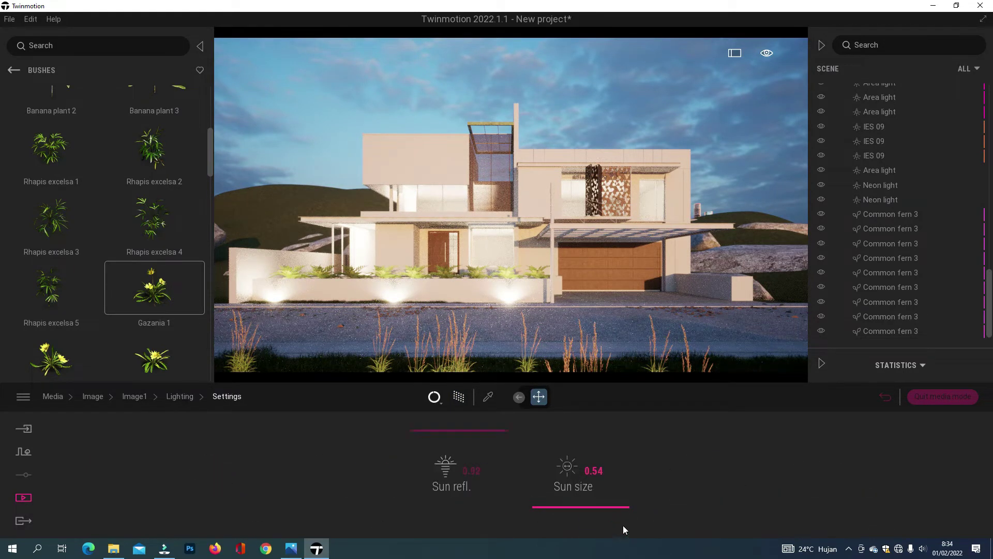
click(182, 397)
click(376, 527)
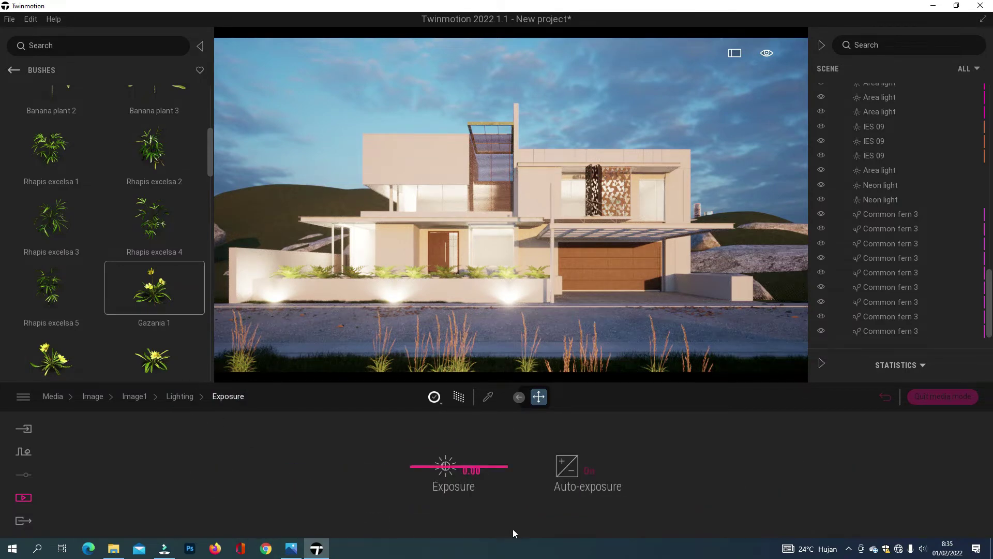
click(588, 476)
click(589, 476)
click(180, 396)
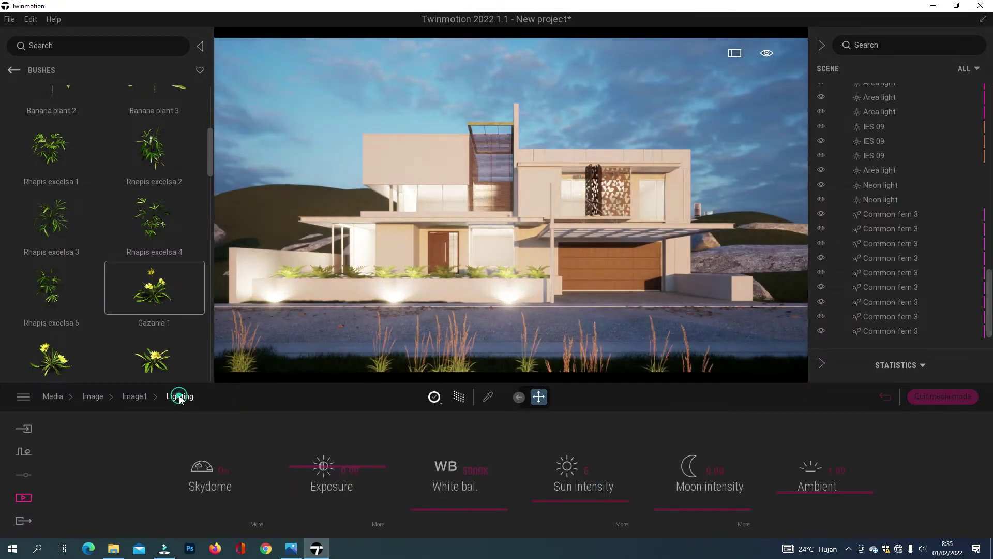
click(618, 524)
click(179, 396)
Raise the sun intensity in Image1's lighting and return to the image's settings overview
click(585, 504)
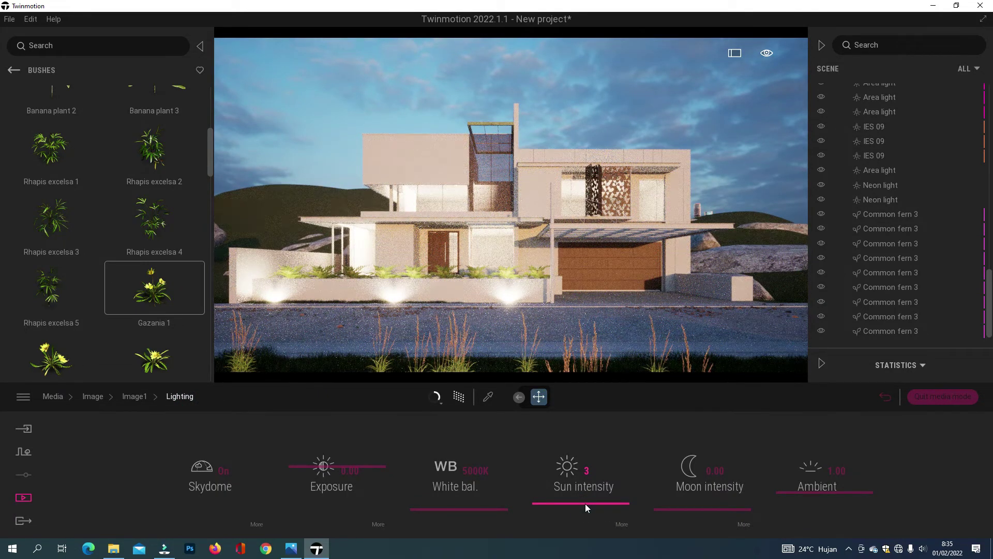
drag(585, 504, 585, 498)
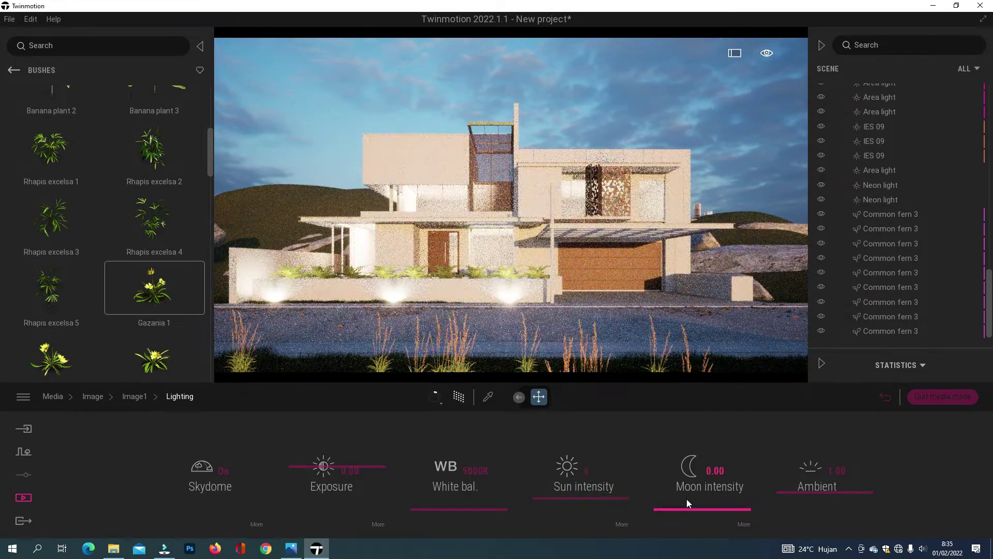
click(129, 396)
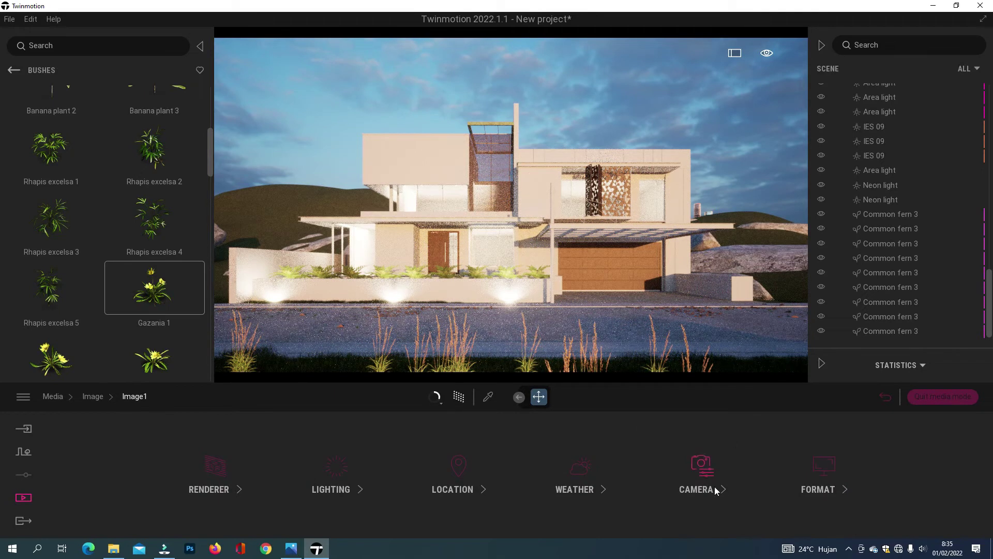
Set Image1's output size to 4K UHD 3840x2160 and return to the image's settings overview
click(814, 481)
click(515, 468)
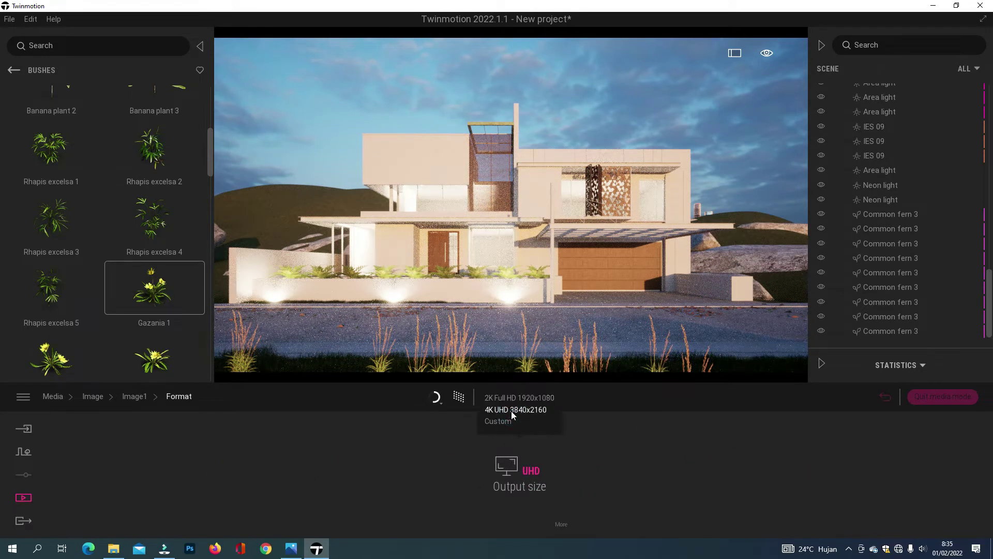
click(511, 410)
click(134, 403)
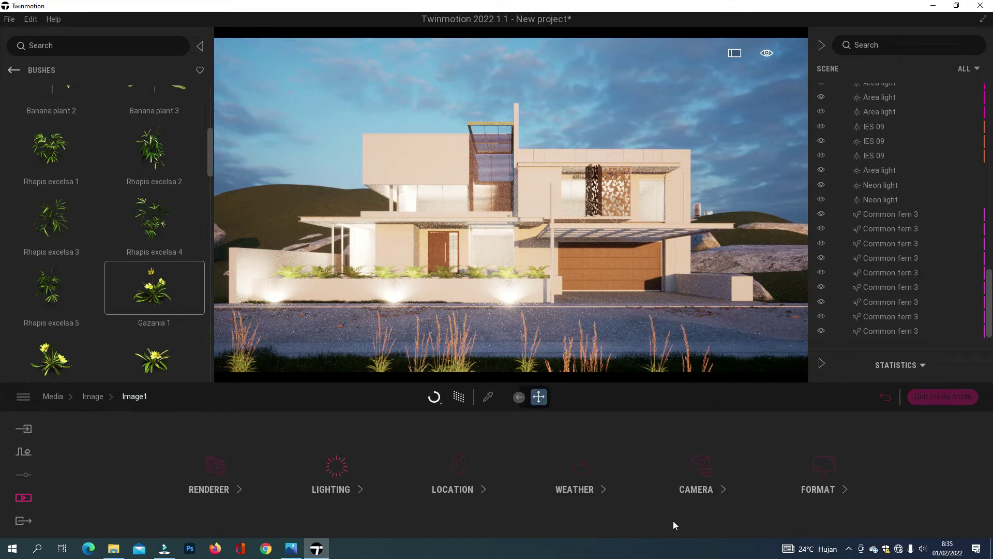
Examine Image1's weather settings and weather effects, including season, growth, wind and smog
click(575, 477)
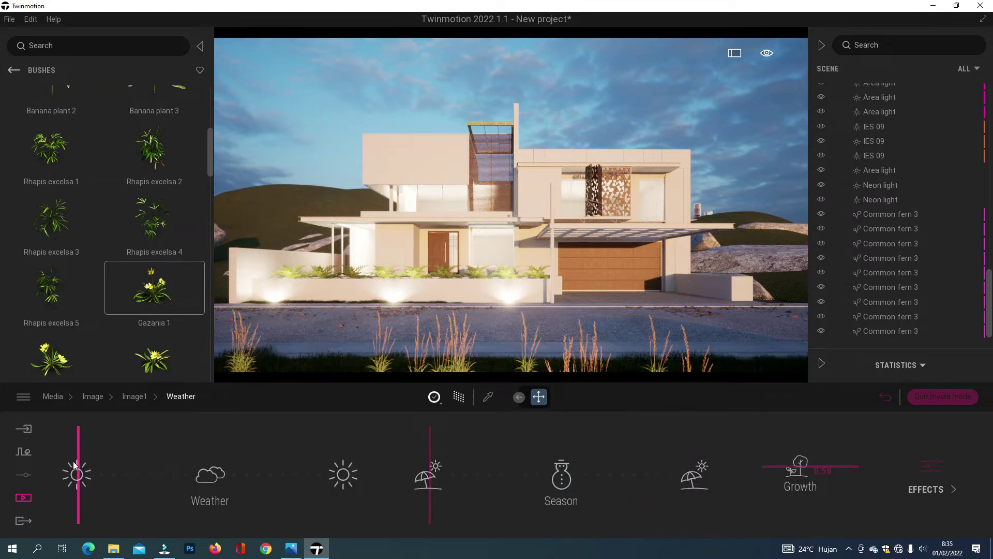
click(926, 476)
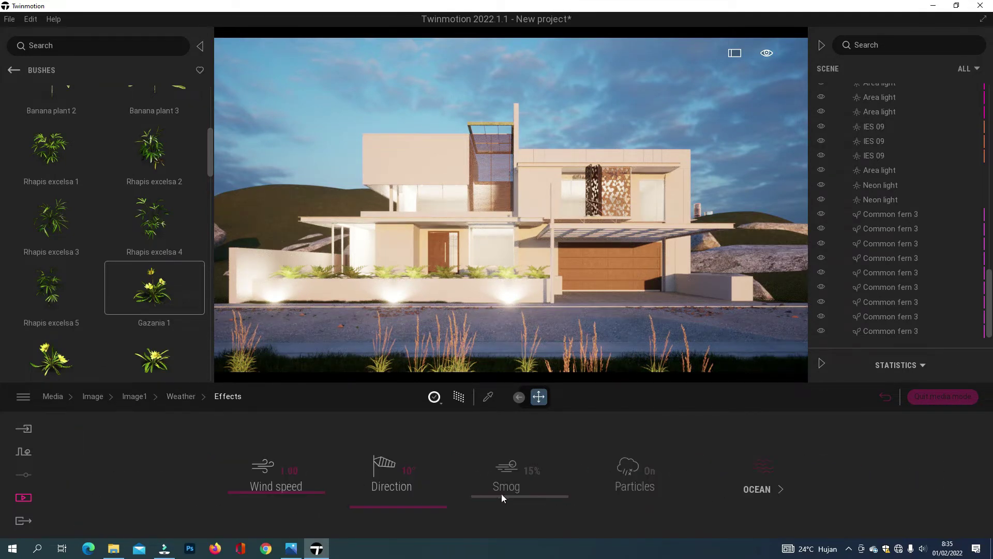
click(189, 397)
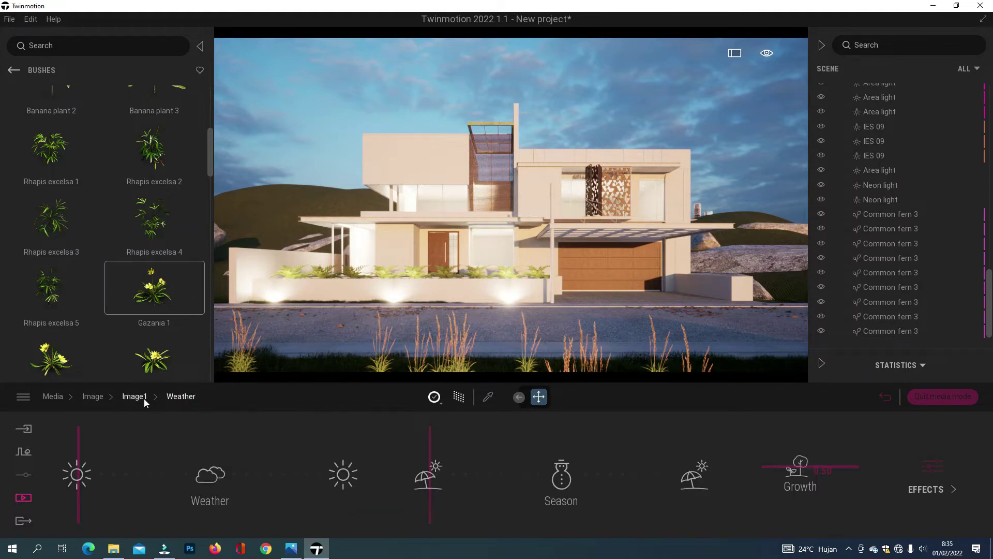
click(139, 397)
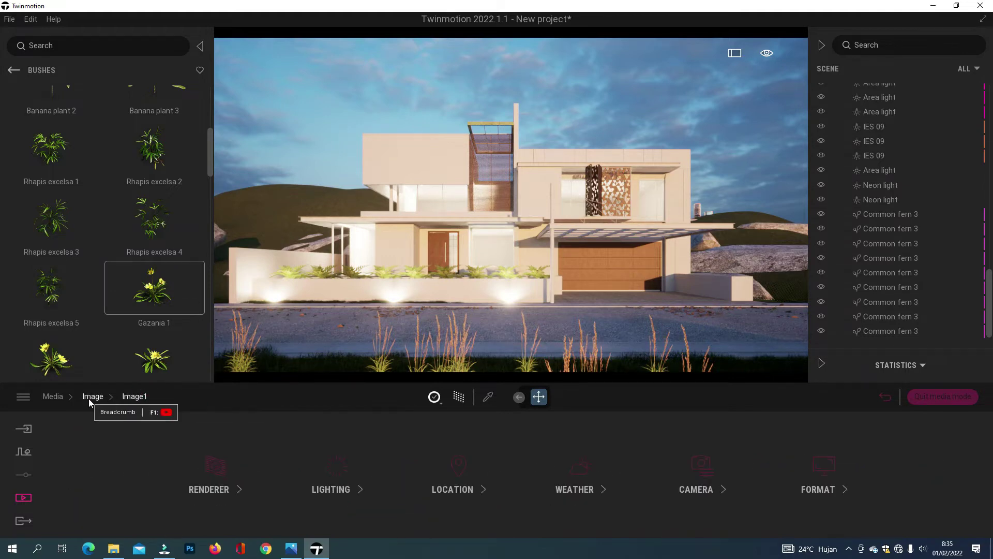
Select the IES 09 light at the garage end of the front planter and set its intensity to 100 lm
click(919, 397)
click(506, 297)
click(508, 303)
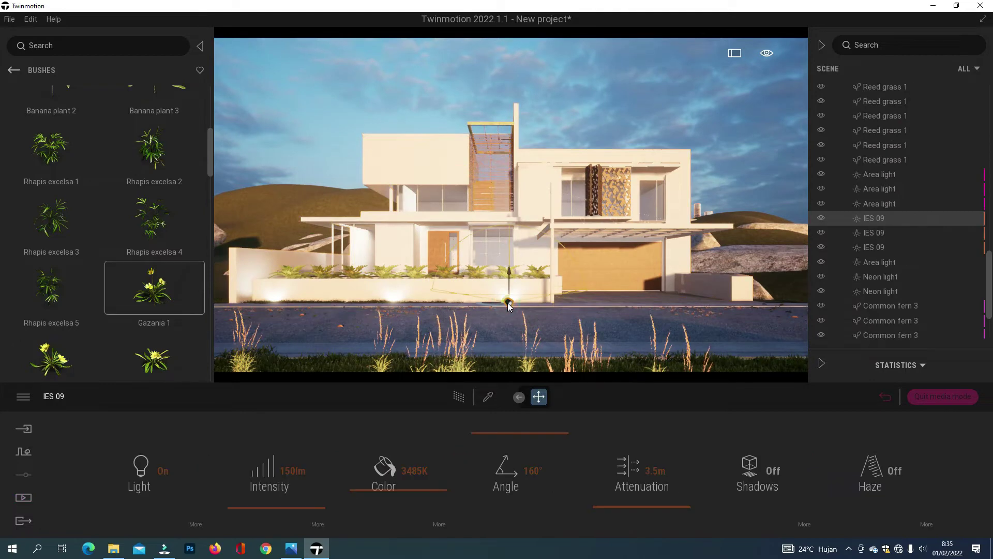
click(290, 475)
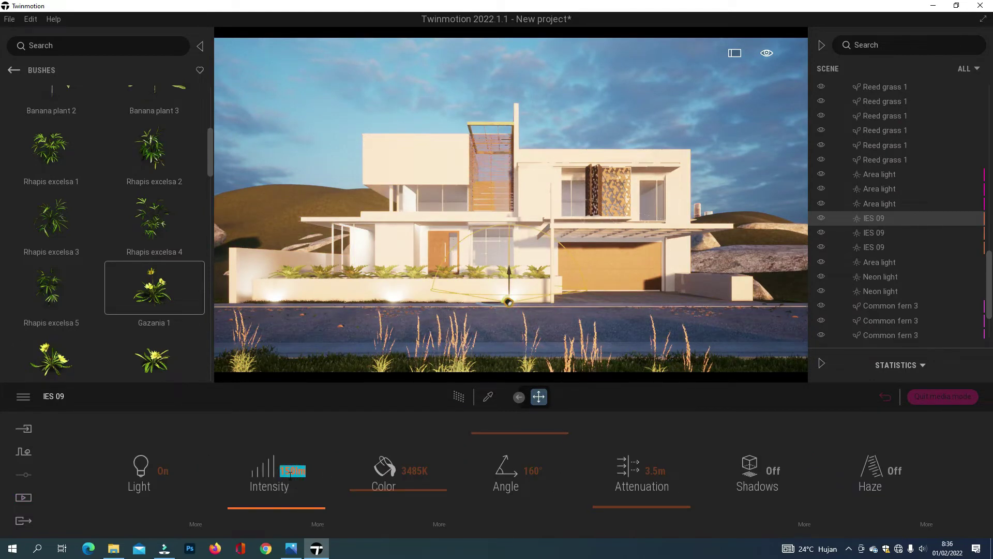
text(100)
key(Return)
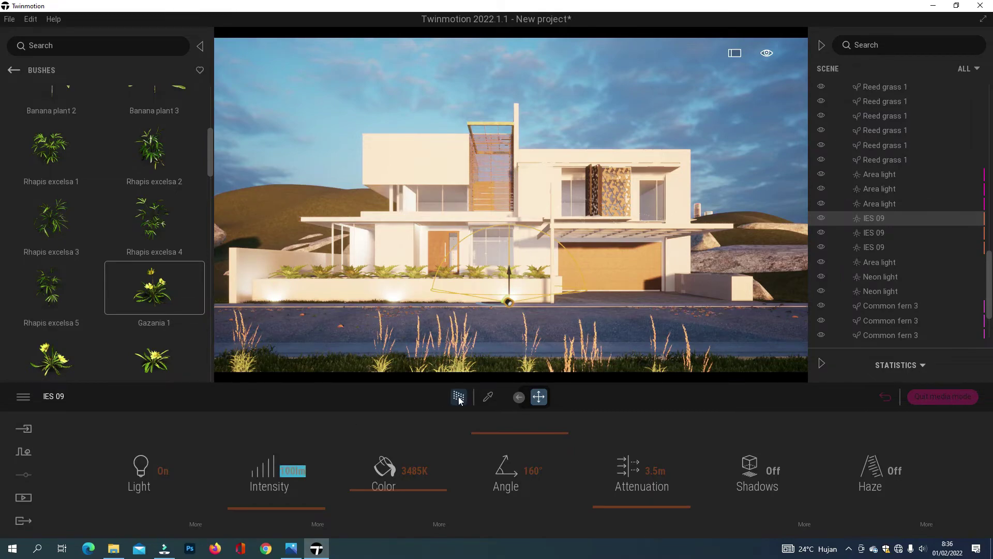
Turn on the Path Tracer preview and set the selected IES 09 light's intensity to 50 lm
click(459, 396)
click(292, 470)
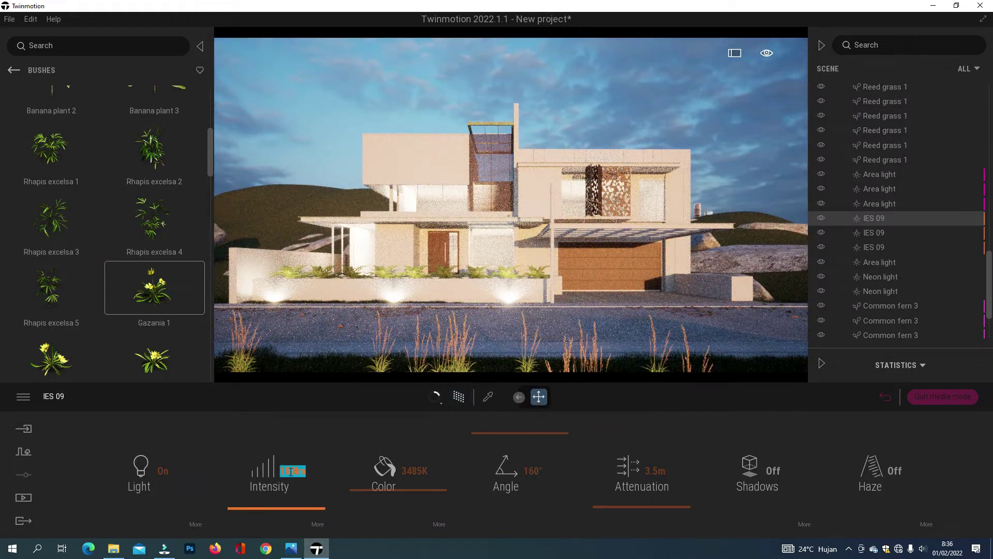
text(50)
key(Return)
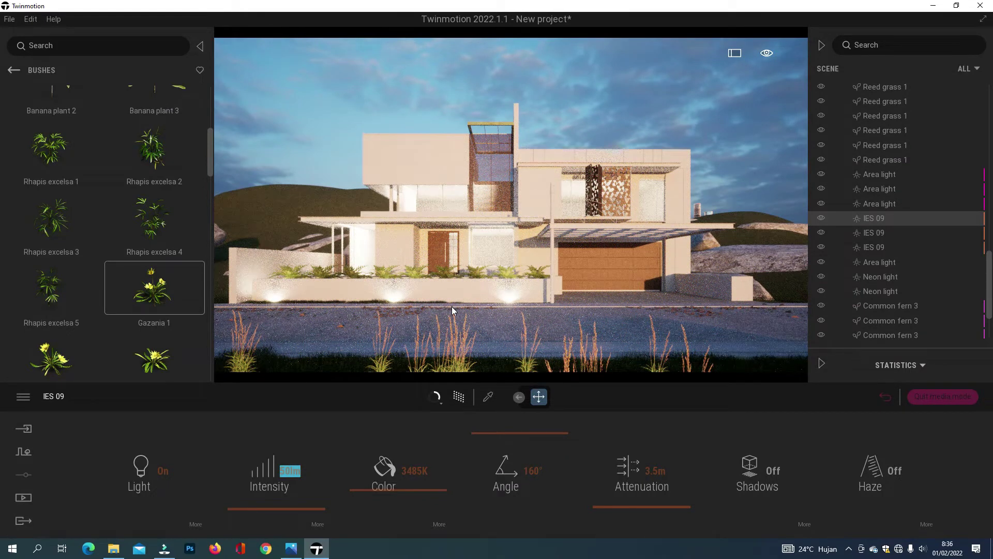
Enable shadows on the IES 09 light and check the settings of the other two IES 09 lights
click(773, 471)
click(894, 471)
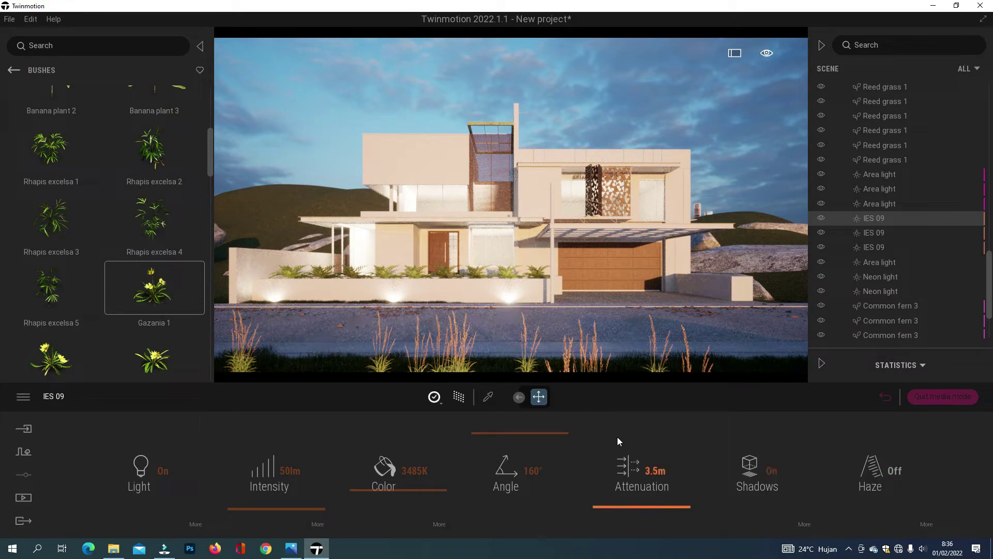
click(867, 236)
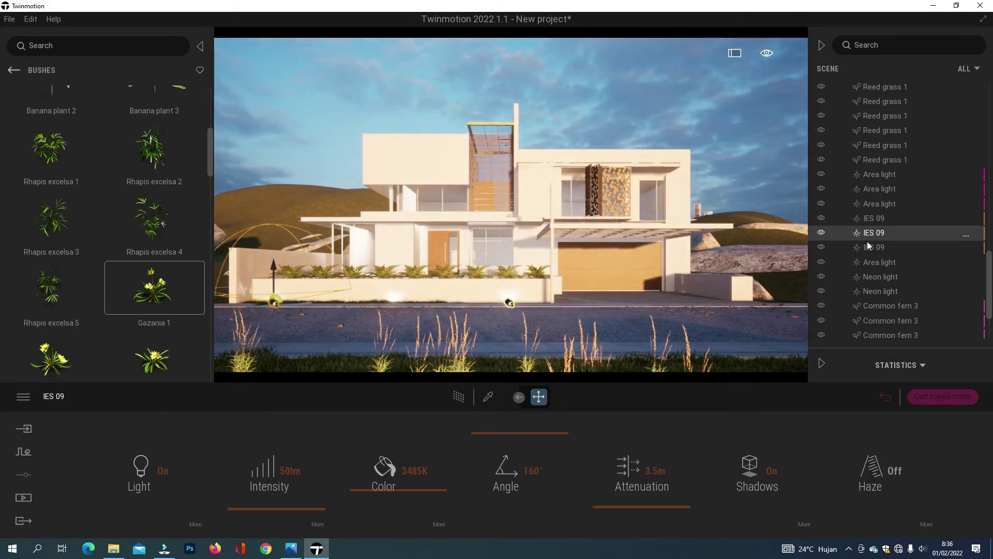
click(868, 246)
click(432, 115)
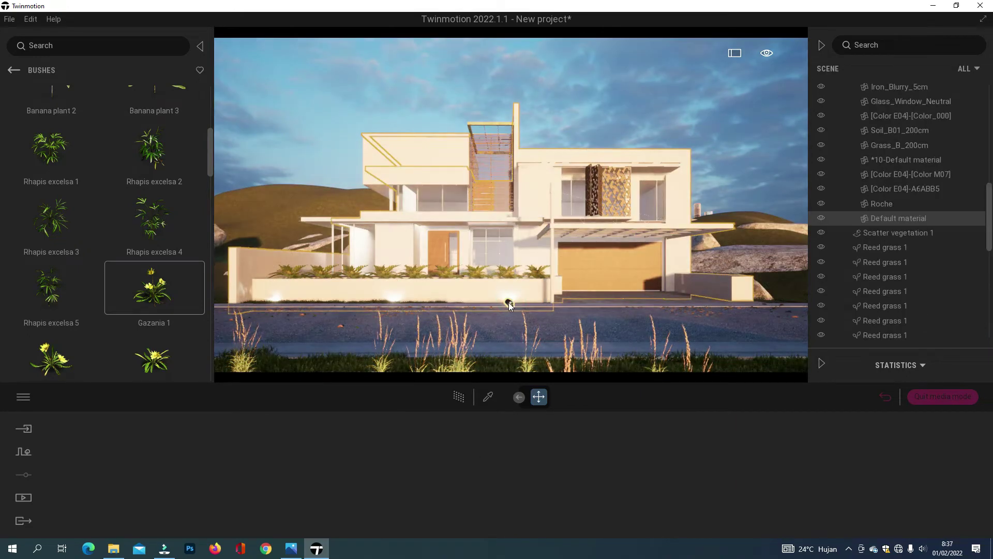
Select the three IES 09 planter lights together and adjust their height slightly
click(511, 301)
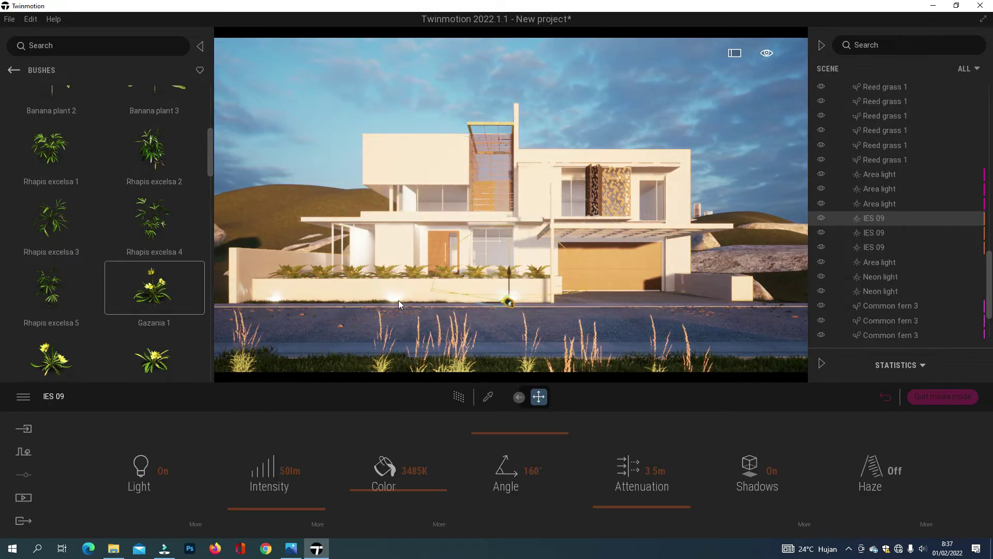
click(870, 248)
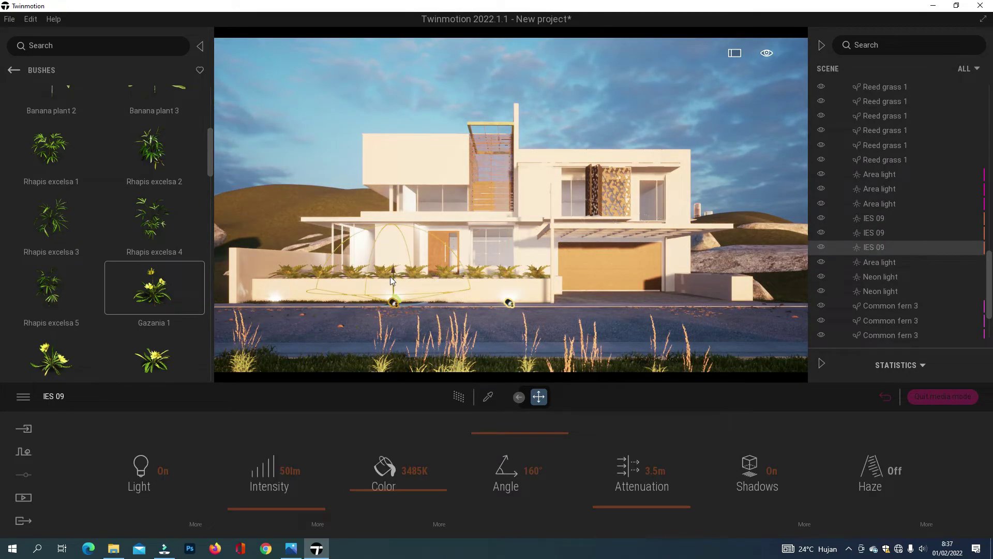
drag(393, 269, 392, 273)
shift+click(880, 218)
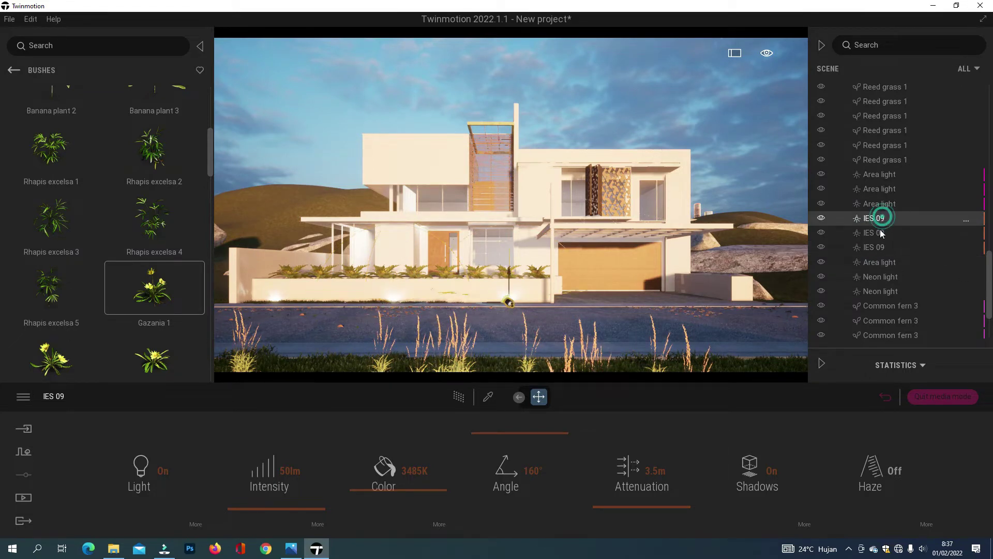
drag(392, 282, 391, 281)
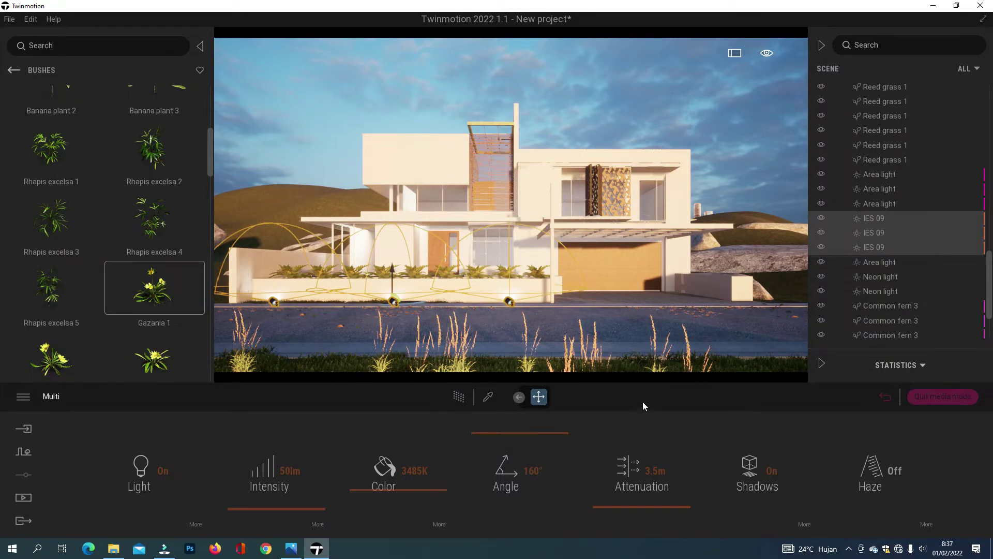
click(728, 156)
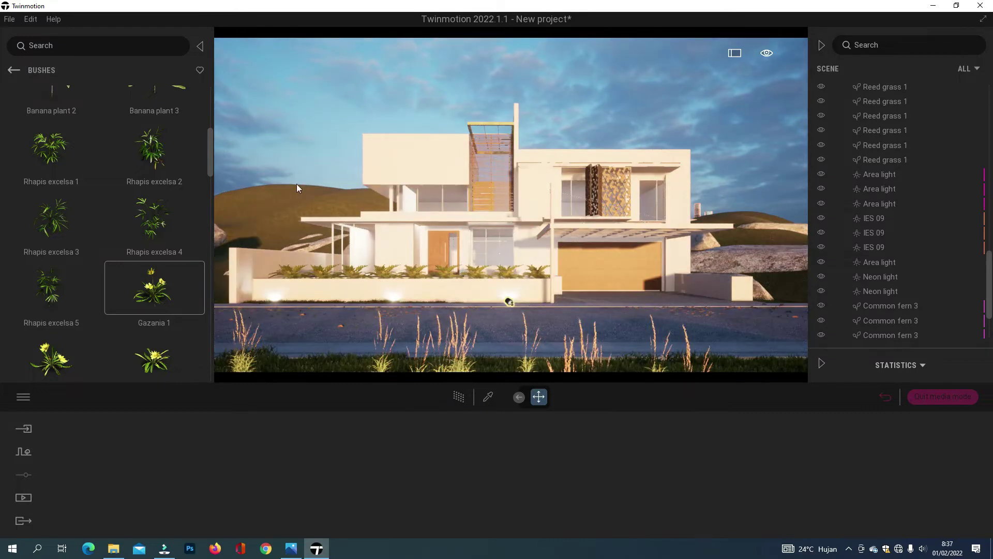
Place the Pickup 01 car from the vehicle library on the driveway in front of the garage
click(14, 71)
click(14, 73)
click(155, 335)
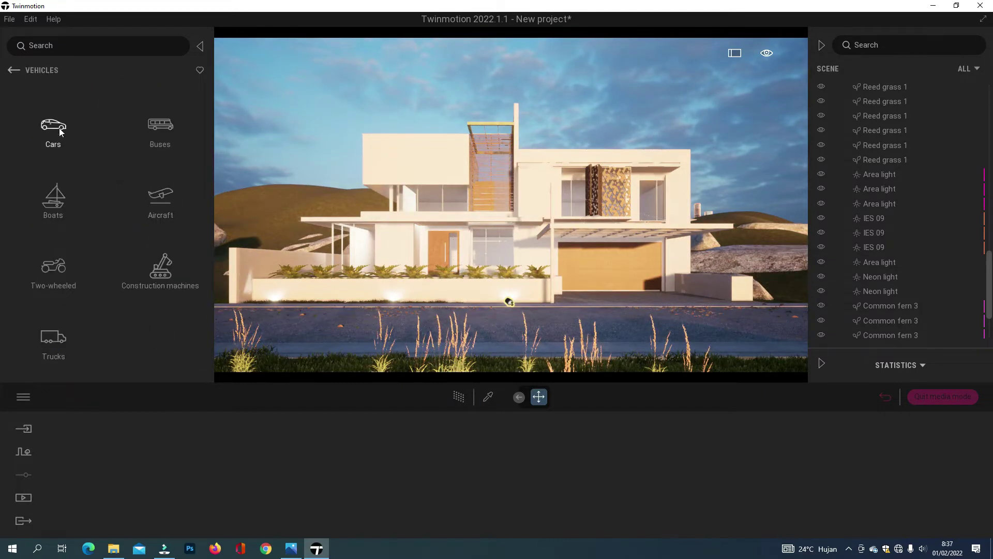
click(59, 128)
drag(52, 184, 614, 297)
Leave media mode, rotate the pickup by -90 degrees to face the street and shift it toward the fern planter
click(942, 396)
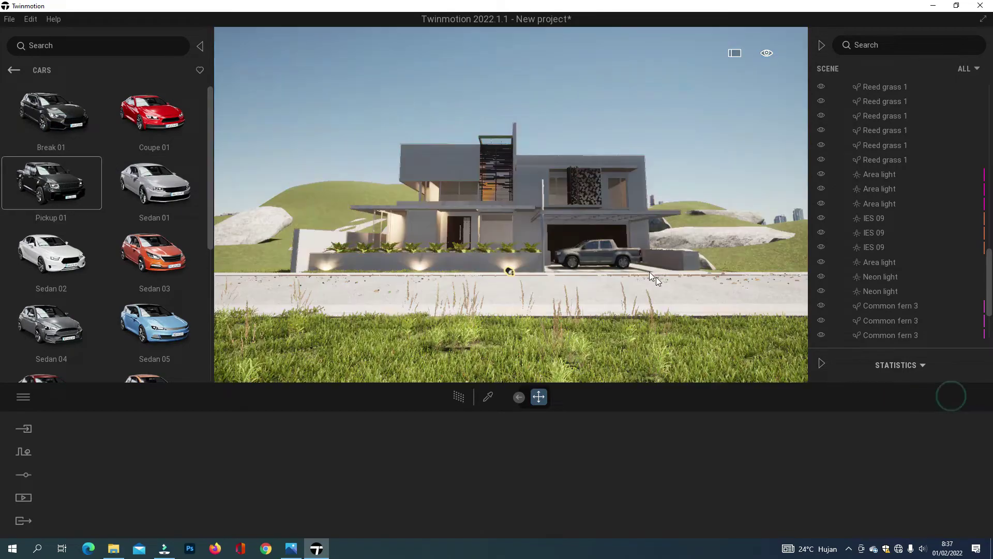
key(Delete)
key(e)
key(w)
key(q)
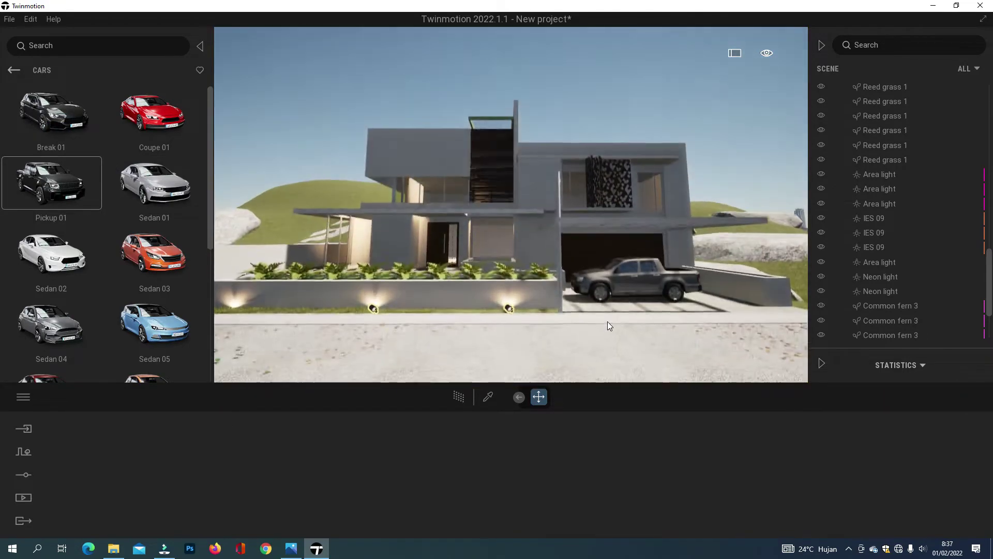
key(d)
key(w)
right_drag(576, 302, 553, 224)
click(553, 225)
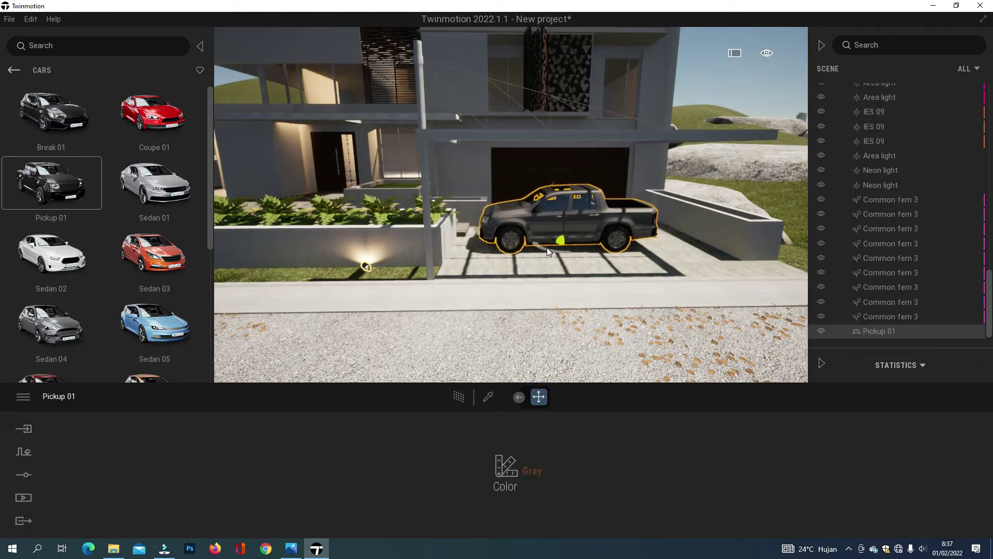
drag(565, 251, 605, 278)
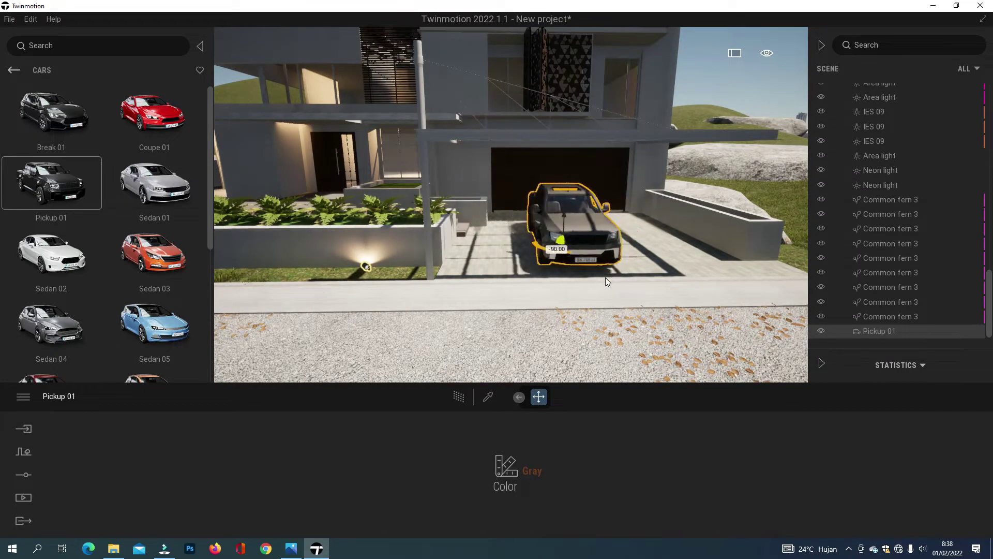
drag(546, 243, 526, 241)
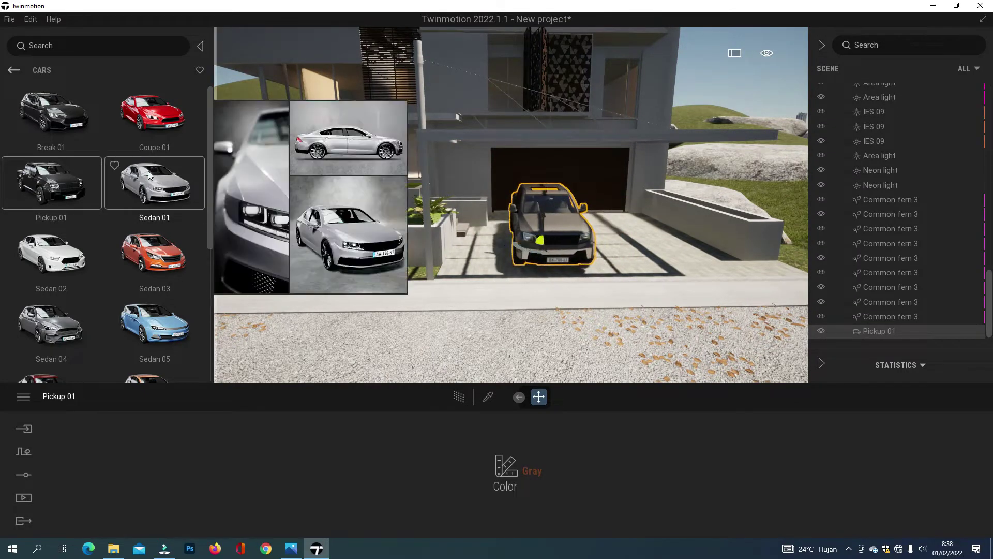
Place the Sedan 06 car beside the pickup on the driveway and shift it sideways by about 0.15 m toward the pickup
mouse_move(45, 135)
scroll(59, 323, down, 1)
drag(52, 357, 580, 250)
key(d)
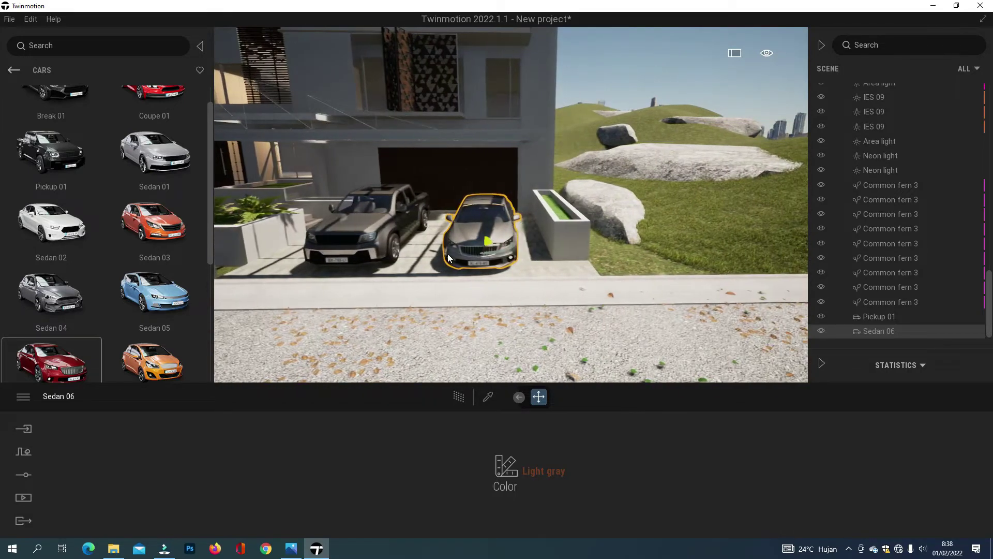
click(486, 243)
drag(495, 243, 491, 244)
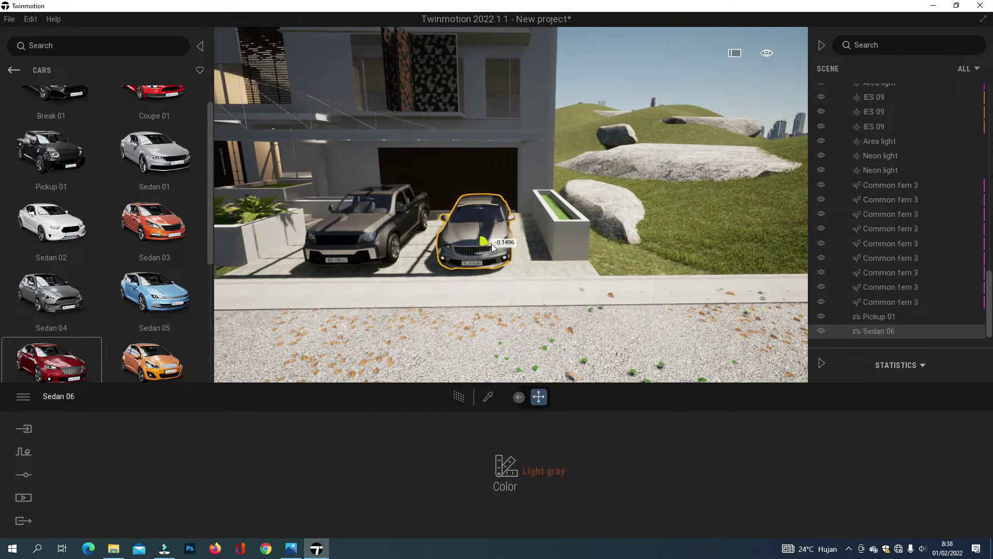
key(a)
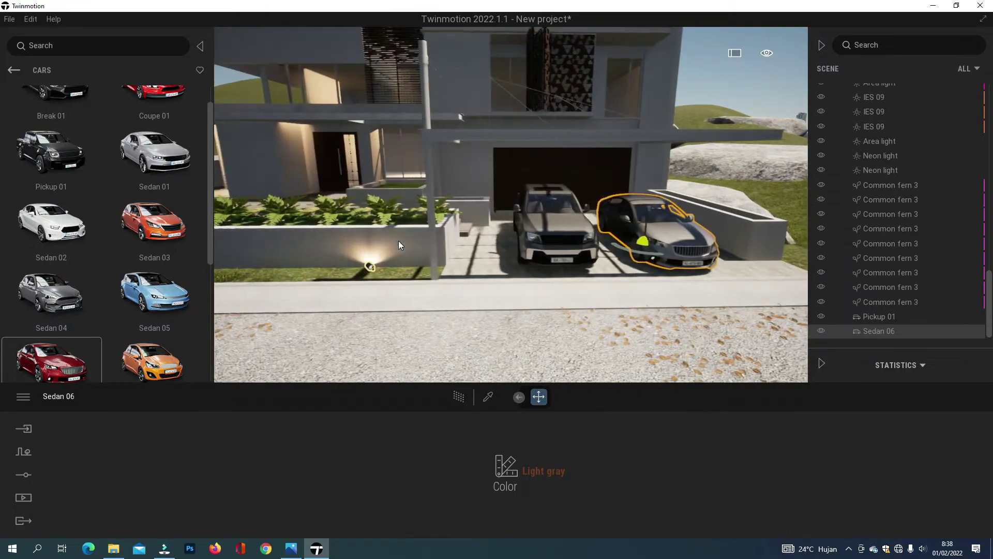
key(d)
click(686, 206)
Open the Bushes library and try Tropical palm 3 and Tropical palm 1 on the narrow planter beside the driveway
key(Up)
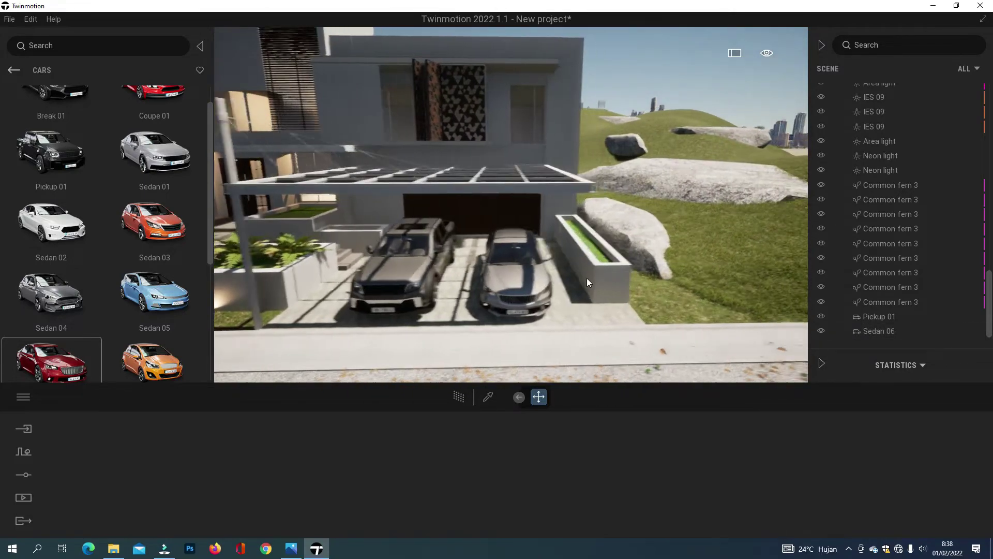
click(13, 70)
click(22, 73)
click(148, 136)
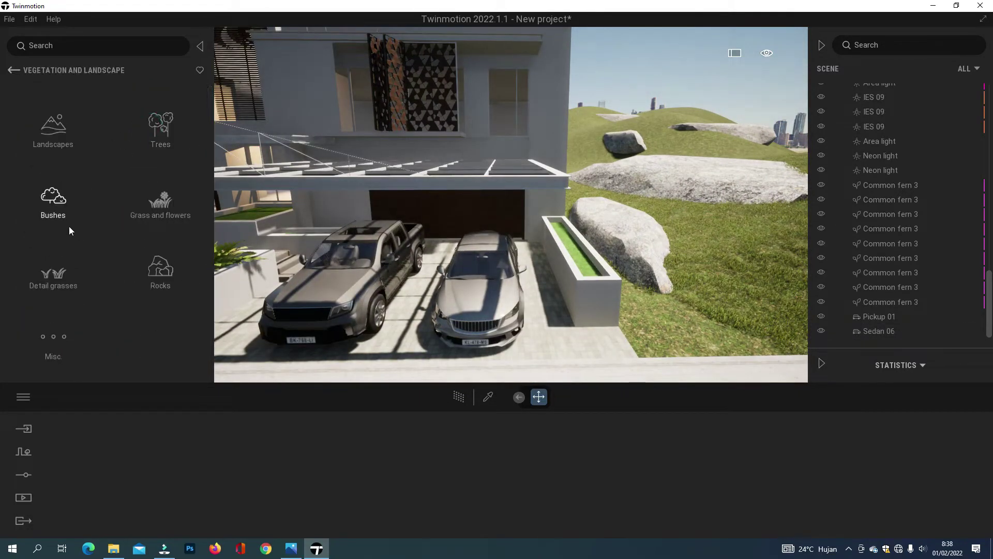
click(68, 221)
click(150, 244)
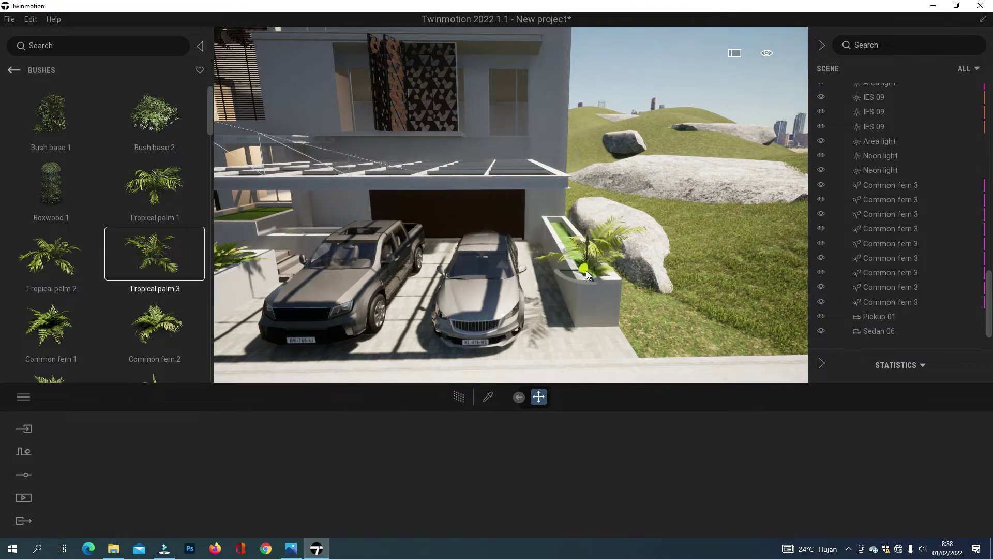
drag(160, 195, 598, 274)
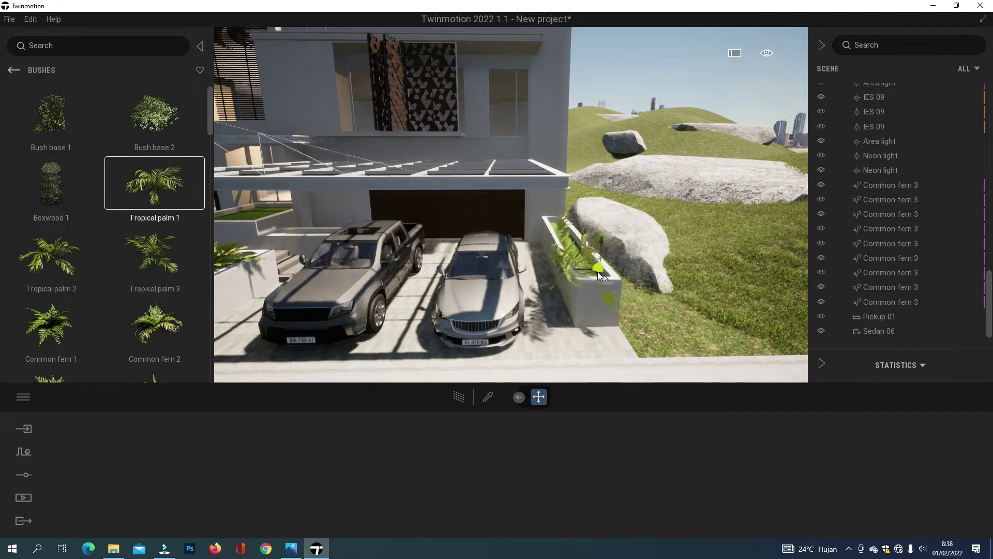
Place a Common fern 1 in the narrow planter beside the driveway, at the end nearest the garage
click(148, 332)
click(57, 324)
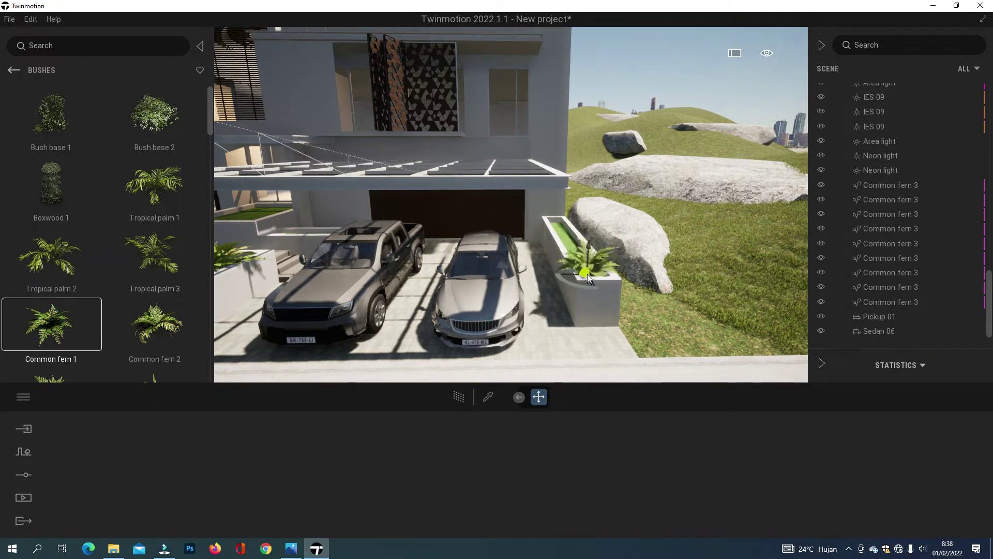
drag(593, 275, 563, 231)
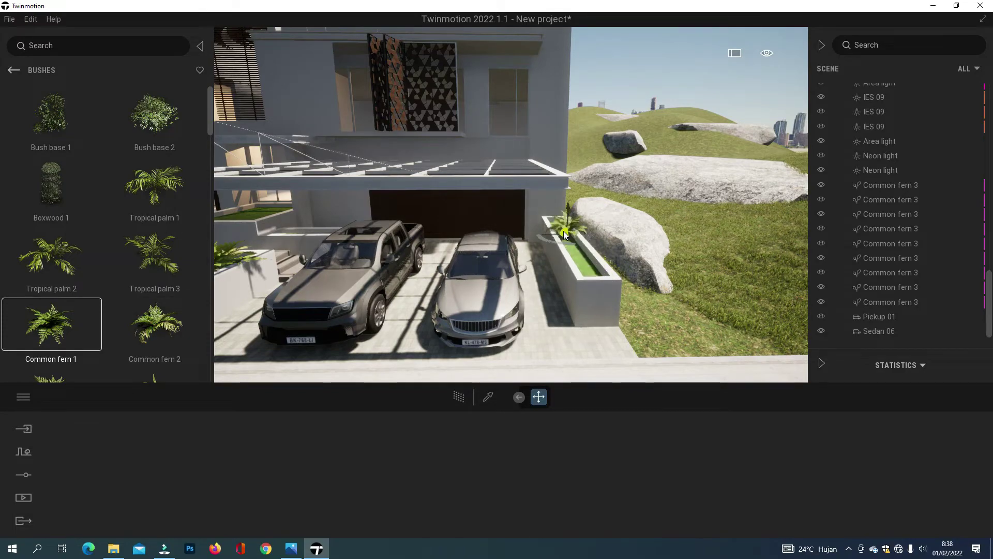
click(556, 223)
key(d)
key(w)
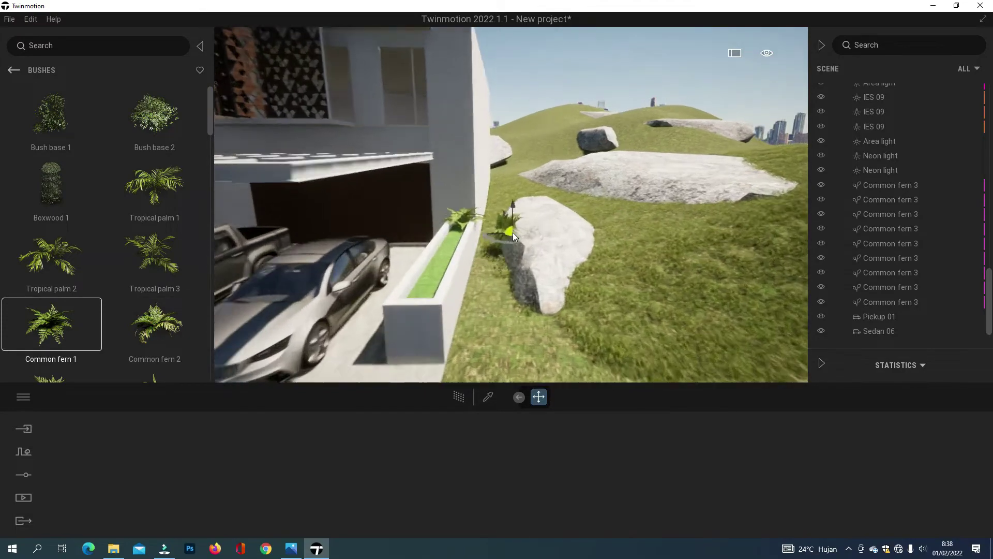
drag(512, 233, 499, 238)
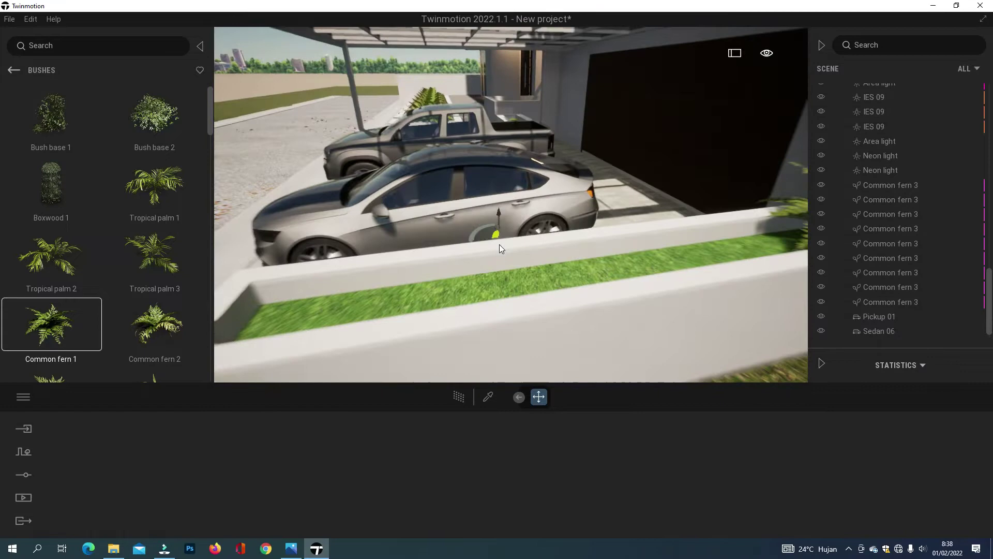
Duplicate the fern along the narrow planter toward the street as six instances spaced 1.15 m apart
drag(499, 244, 629, 253)
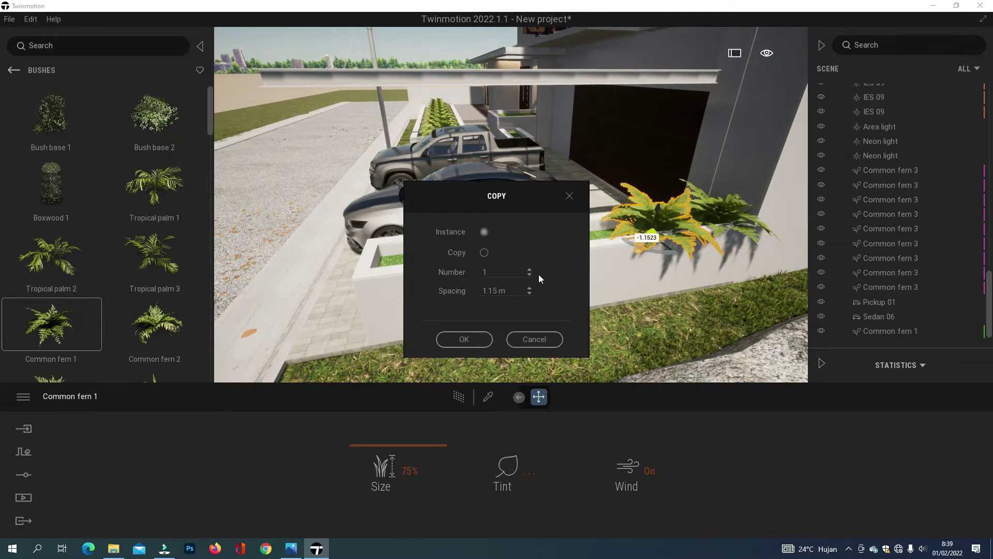
click(530, 269)
click(530, 269)
click(530, 270)
click(529, 269)
click(464, 339)
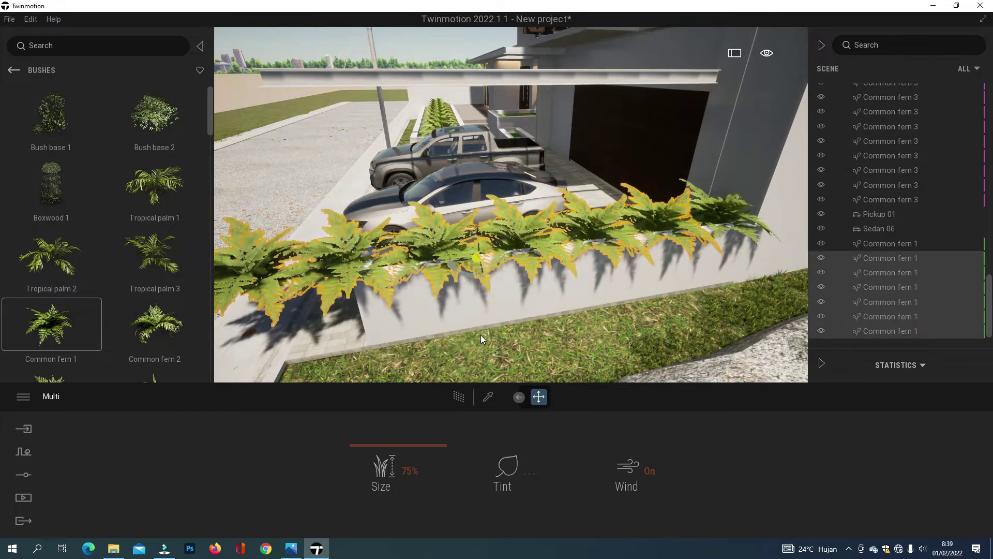
Delete the two surplus fern instances at the street end of the planter row
click(346, 259)
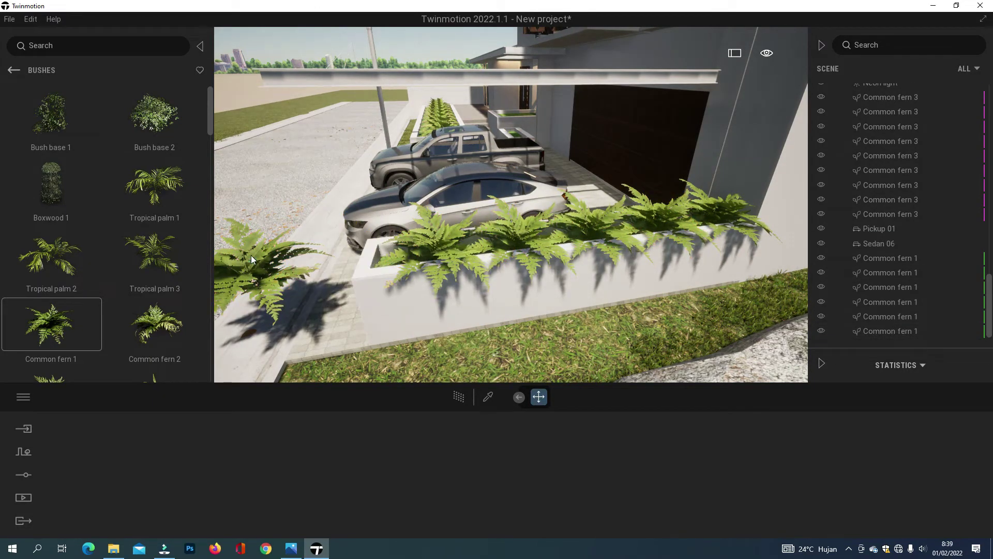
click(250, 255)
key(Delete)
Select all five remaining Common fern 1 plants and shift them together slightly toward the street to centre them in the planter
click(902, 272)
shift+click(897, 332)
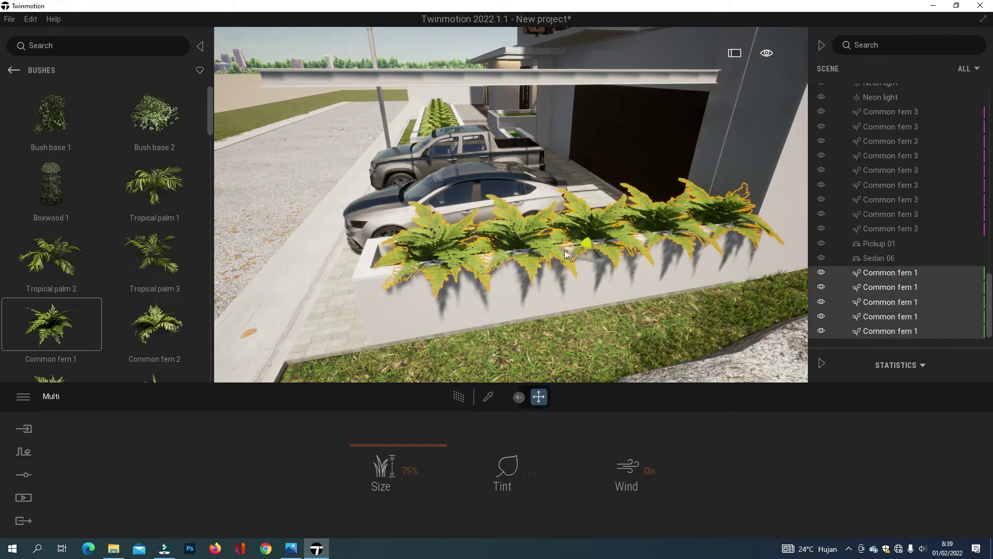
drag(565, 246, 544, 250)
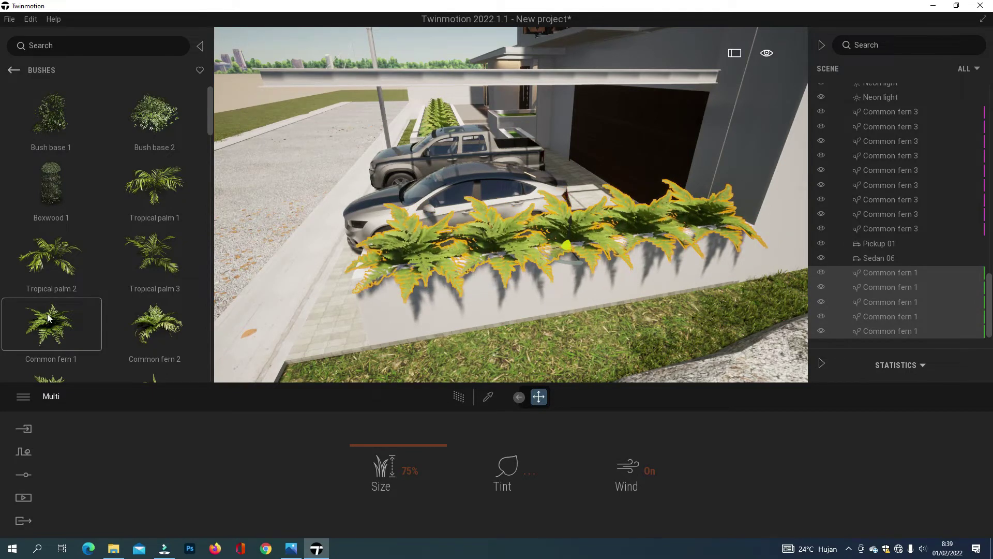
click(337, 271)
Check the new planter ferns and parked cars in the saved Image1 view, and leave media mode
click(23, 497)
click(215, 472)
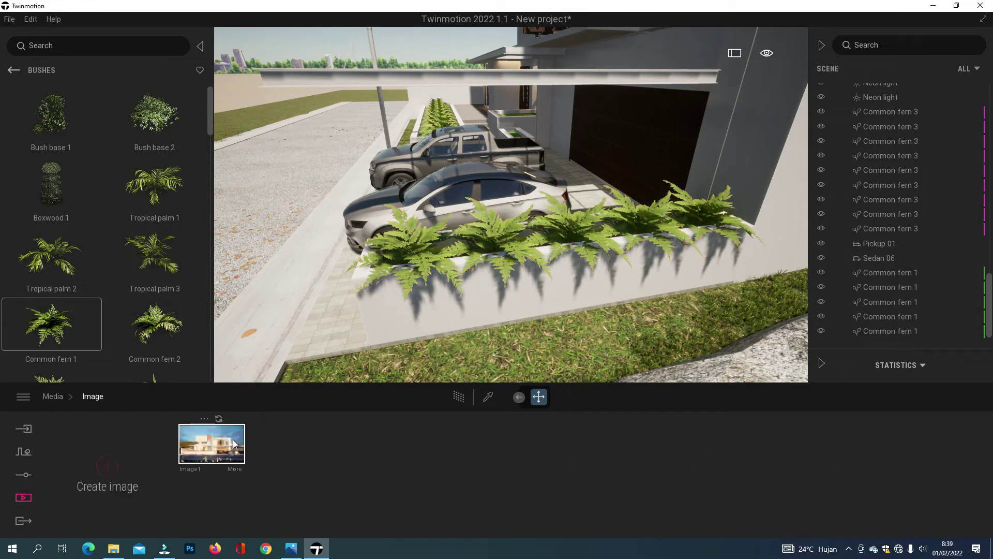
click(234, 443)
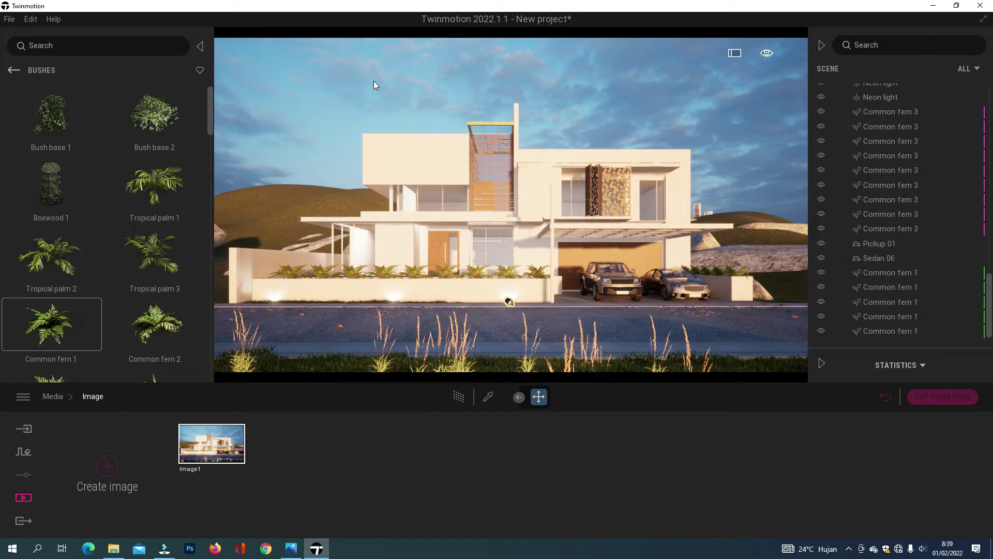
click(942, 396)
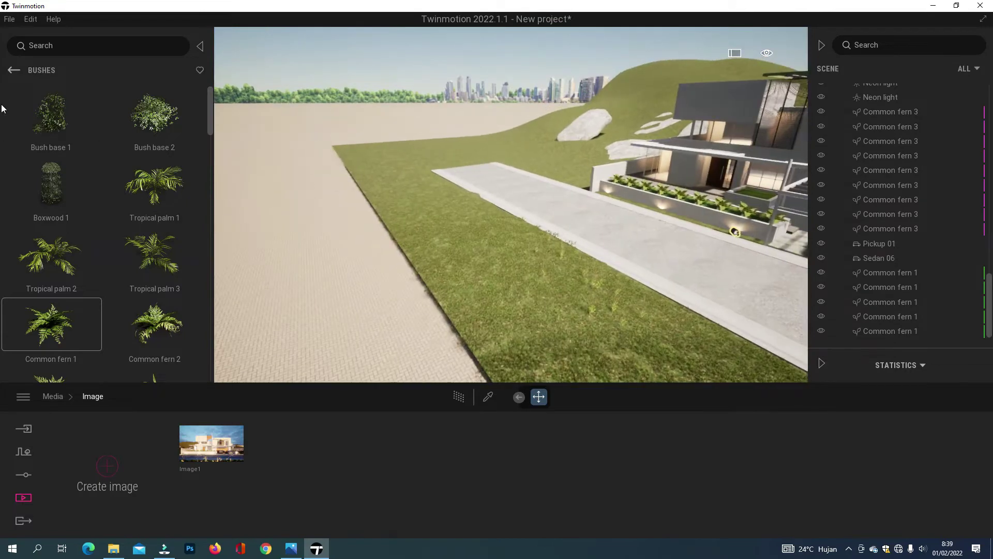
Open the vegetation scatter tool and add Littleleaf Linden from the Trees library to its palette
click(11, 71)
click(821, 48)
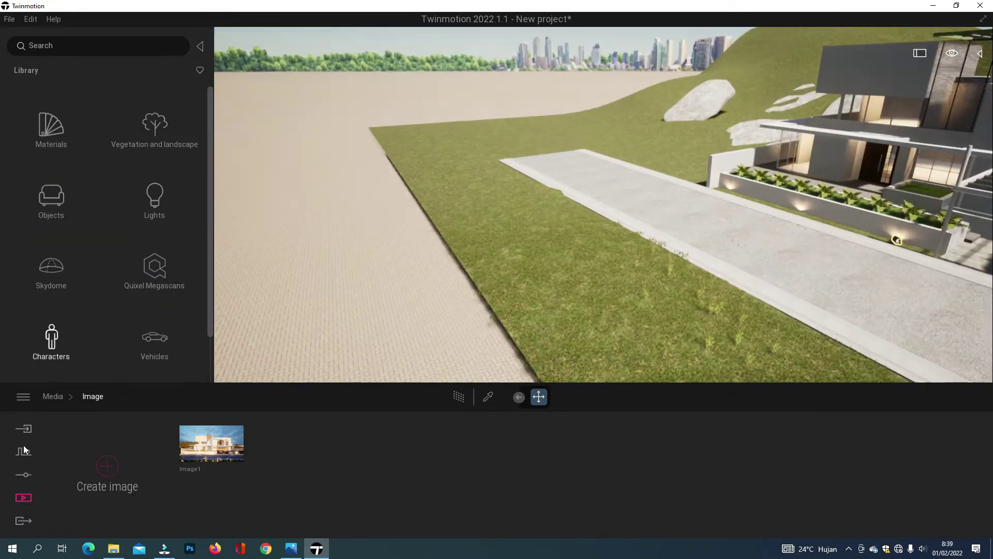
click(580, 461)
click(9, 71)
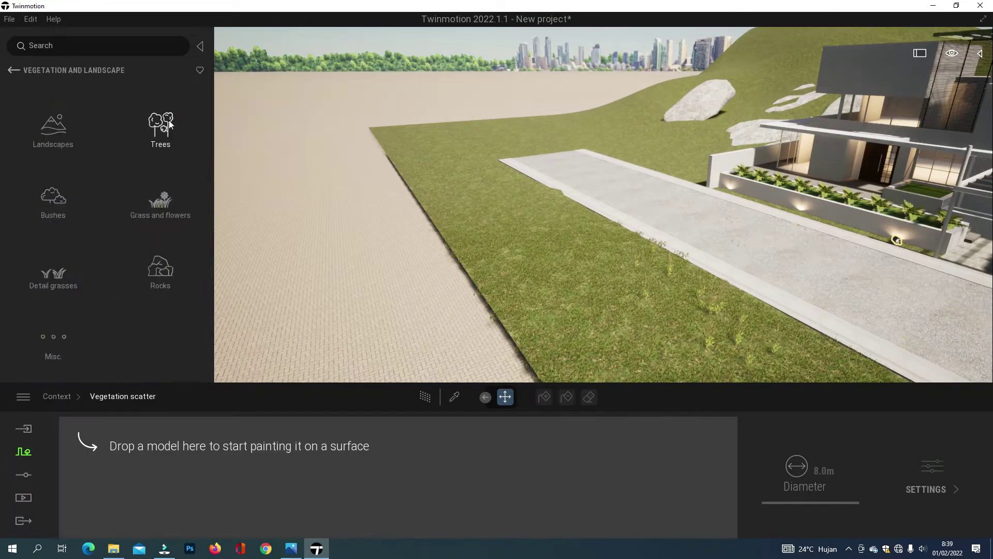
click(157, 127)
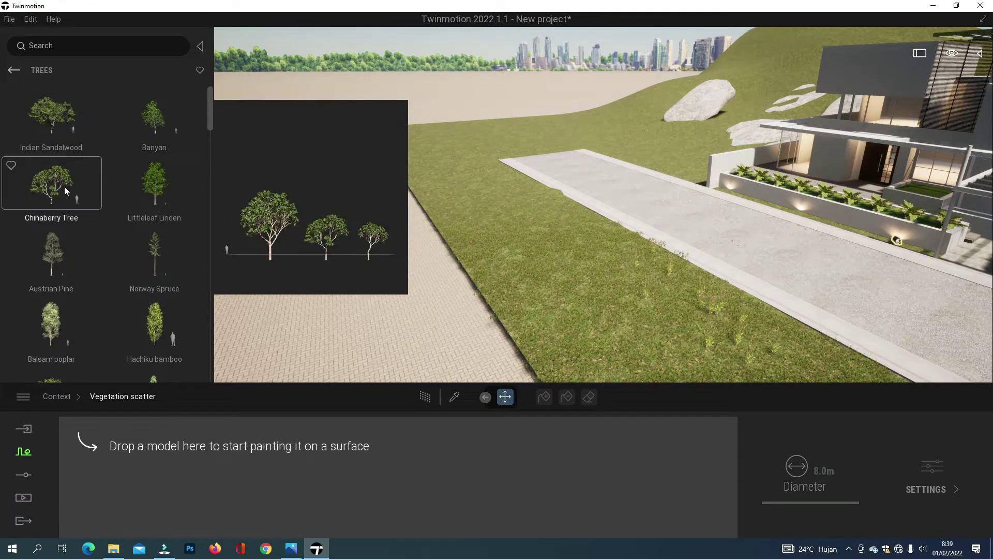
drag(146, 175, 128, 420)
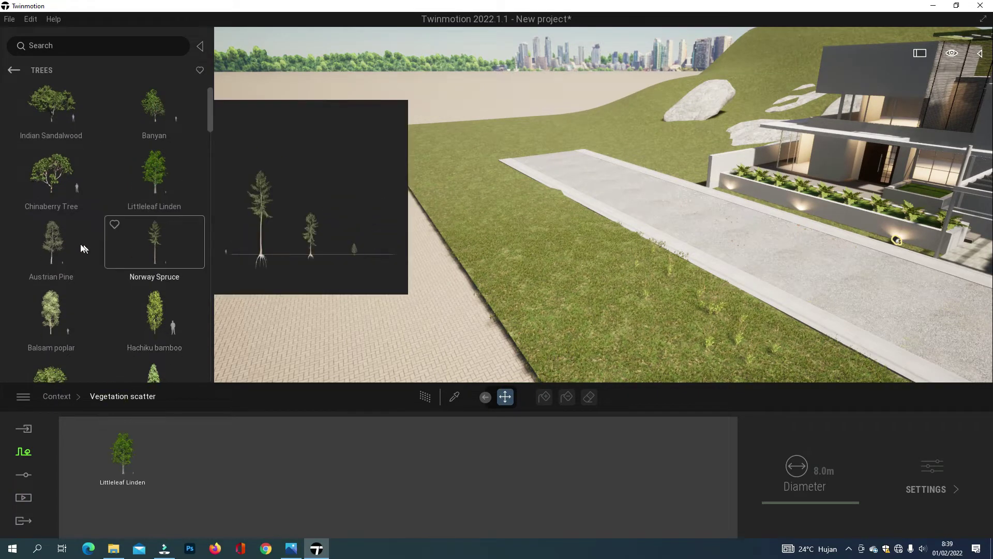
Add Norway Spruce, European Mountain Ash and Turkey Oak to the vegetation scatter palette
scroll(163, 241, down, 1)
drag(162, 241, 171, 450)
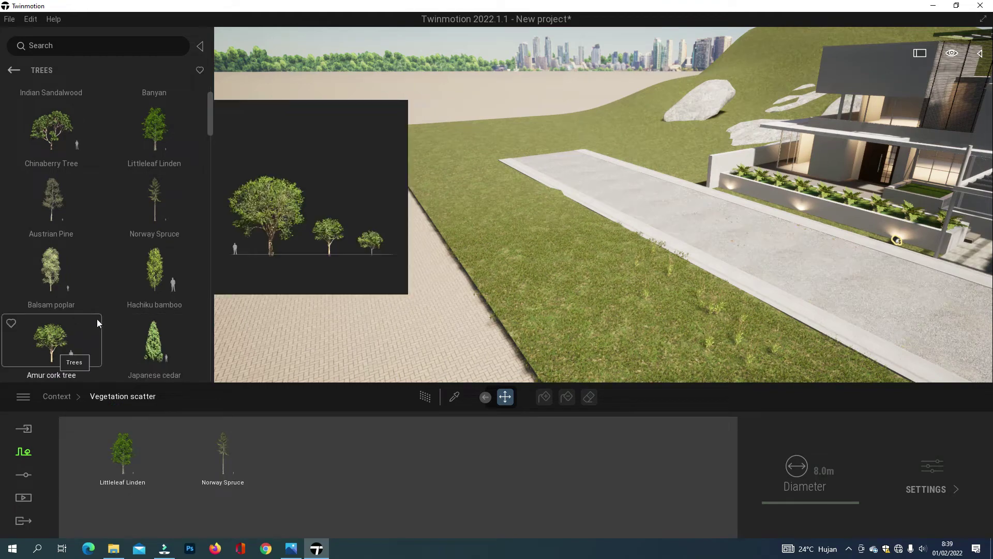
scroll(98, 313, down, 3)
drag(293, 417, 287, 455)
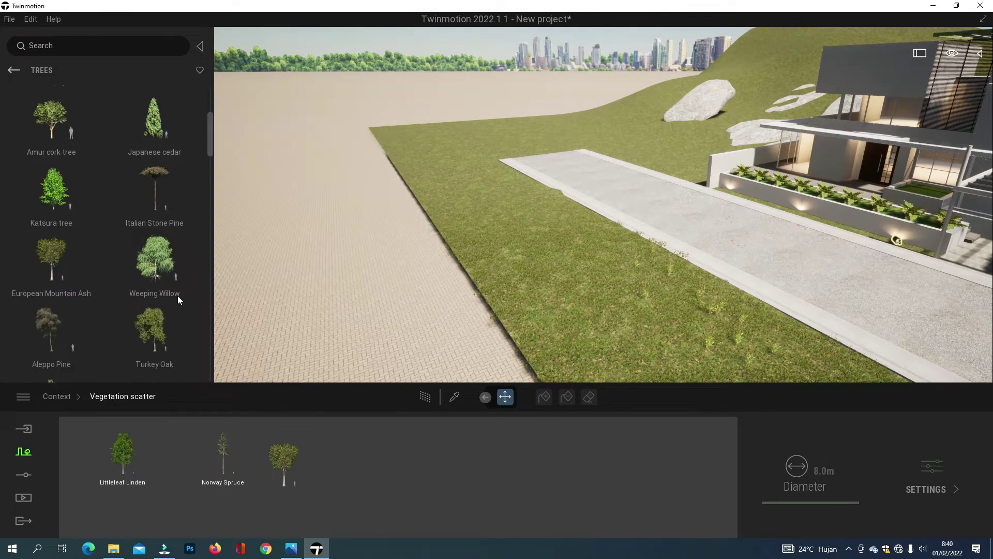
drag(168, 346, 436, 454)
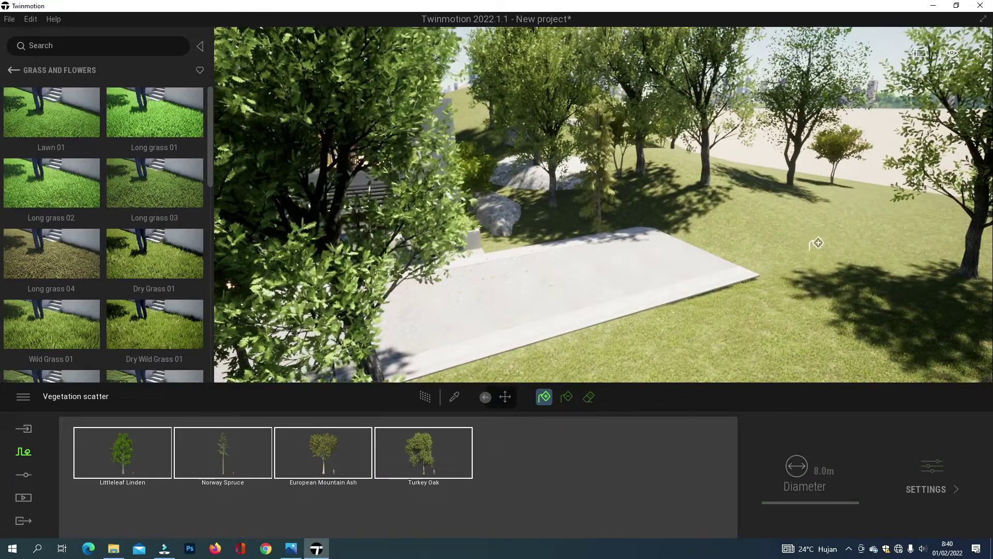
Scatter the mix of four tree species over the grass terrain around the house and across the street
click(916, 229)
click(807, 331)
scroll(650, 291, down, 3)
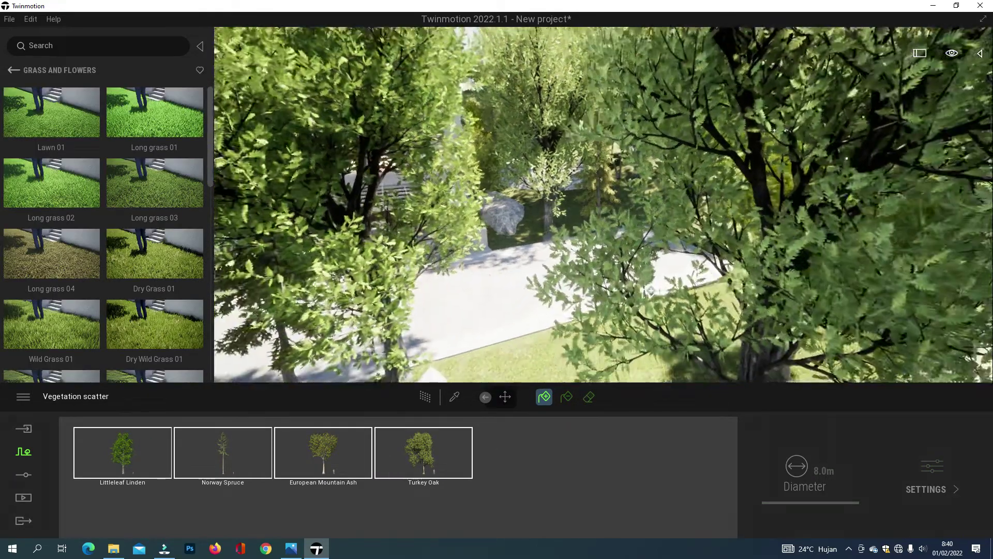
scroll(650, 291, down, 5)
right_drag(651, 291, 519, 270)
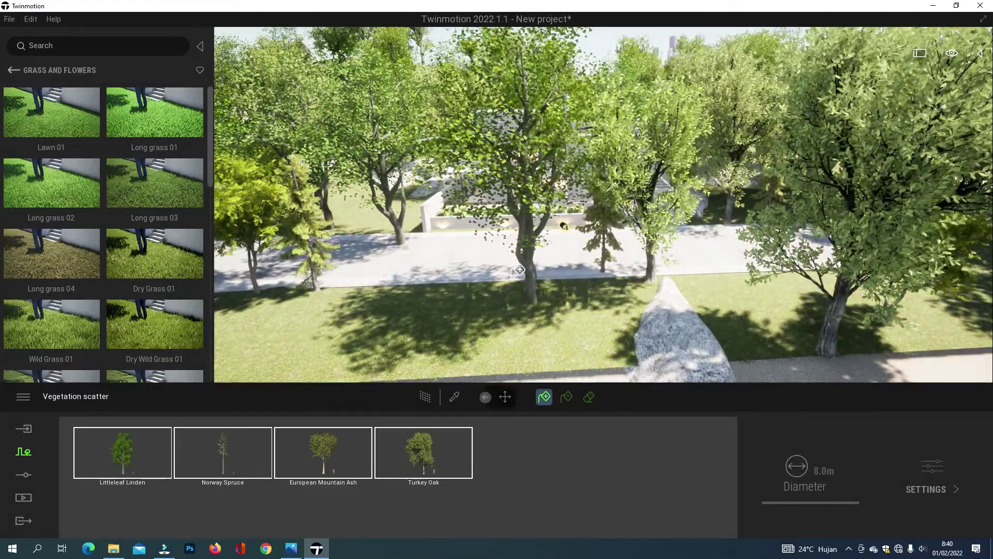
scroll(519, 270, down, 10)
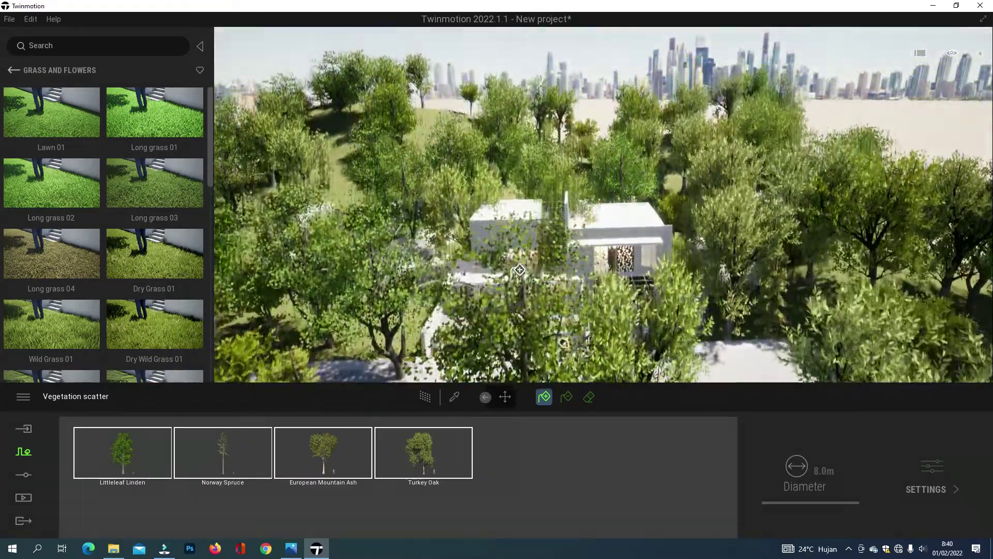
key(e)
right_drag(519, 269, 515, 179)
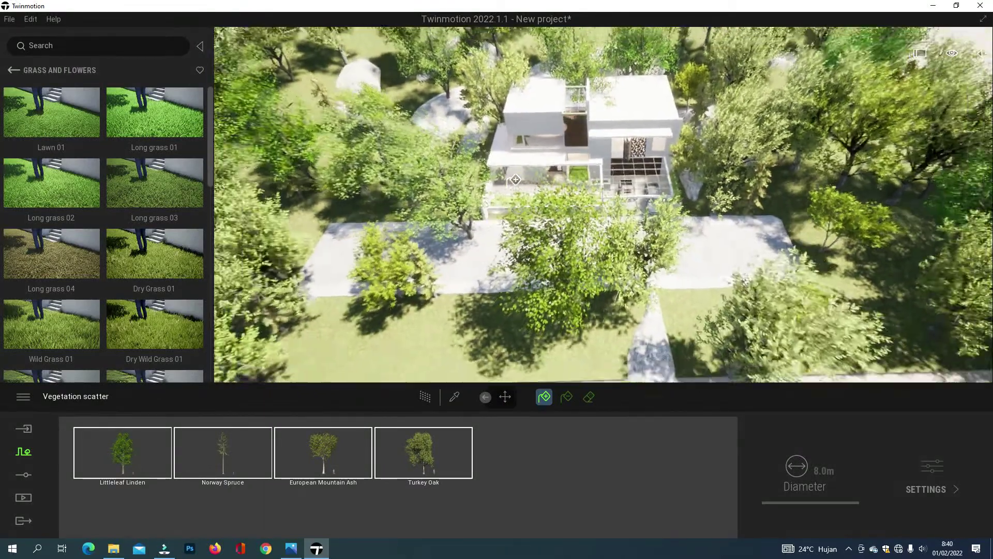
scroll(515, 179, down, 3)
click(445, 317)
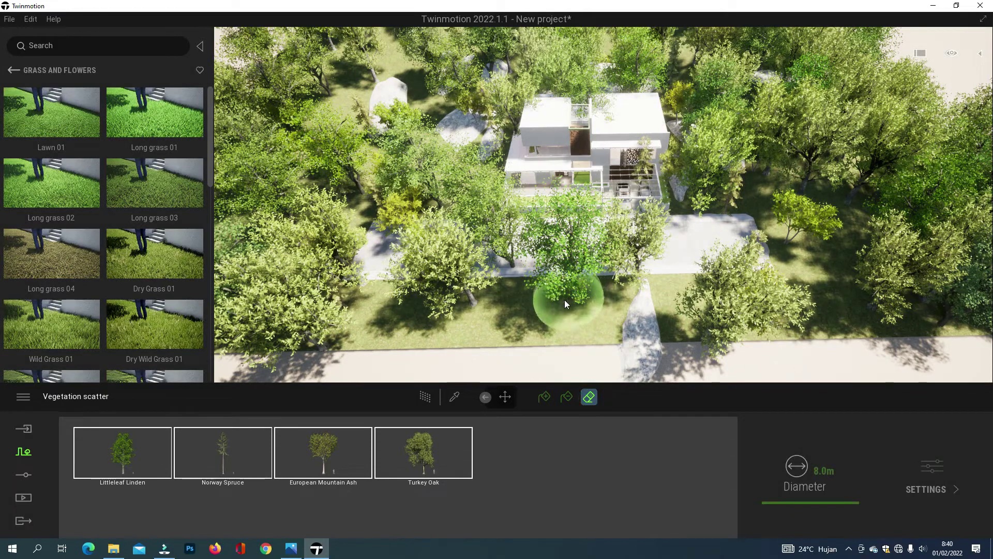
In the Image1 view, erase the scattered spruce in front of the garage and the large foreground tree blocking the house
click(23, 497)
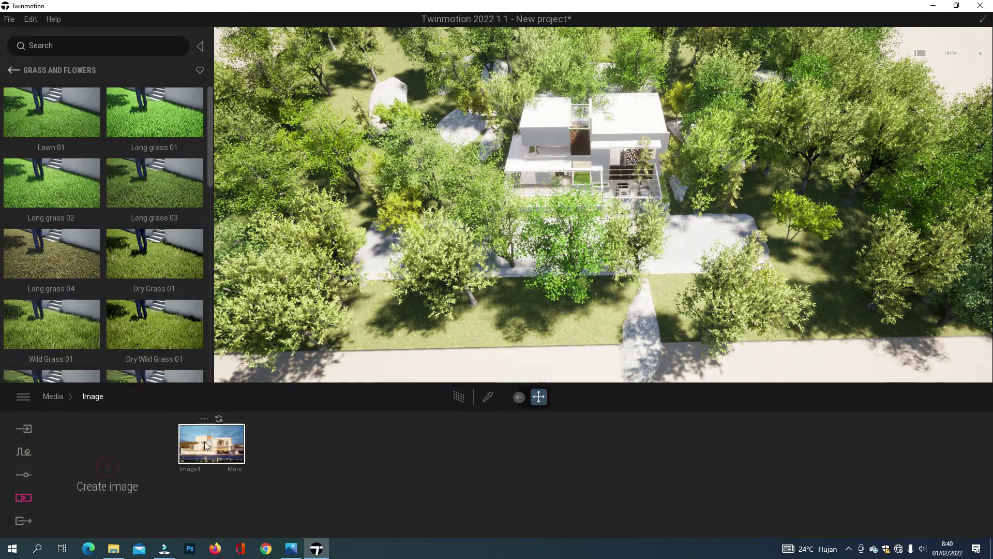
click(204, 442)
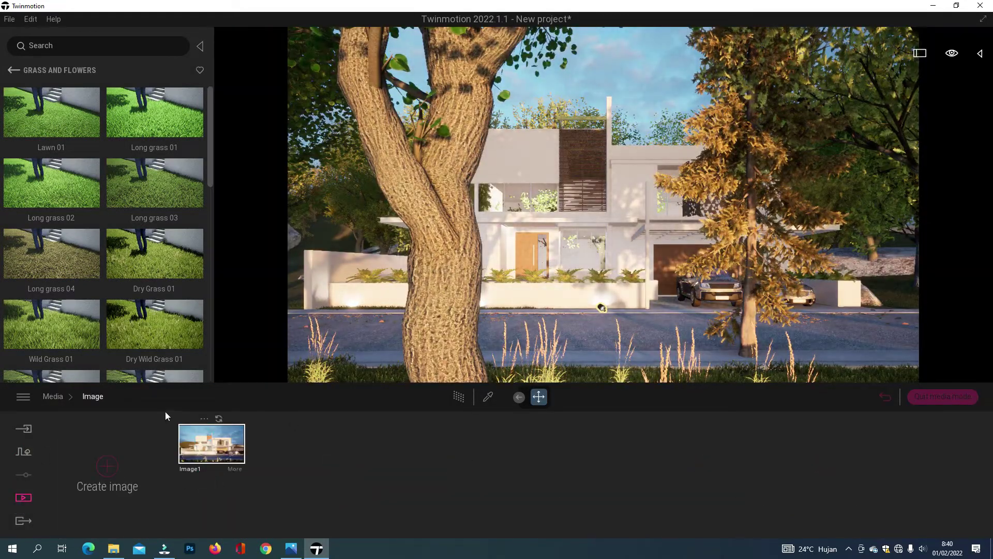
click(980, 54)
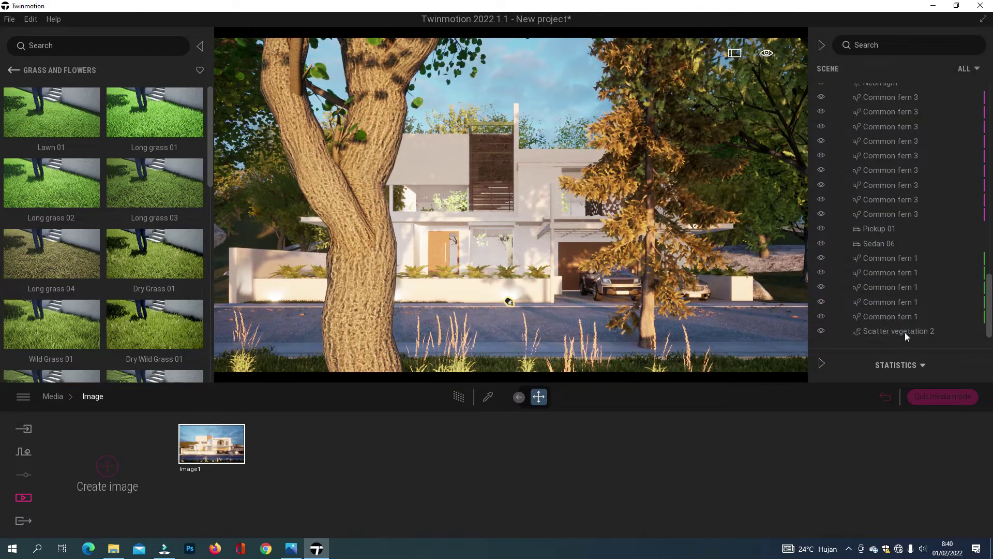
click(904, 331)
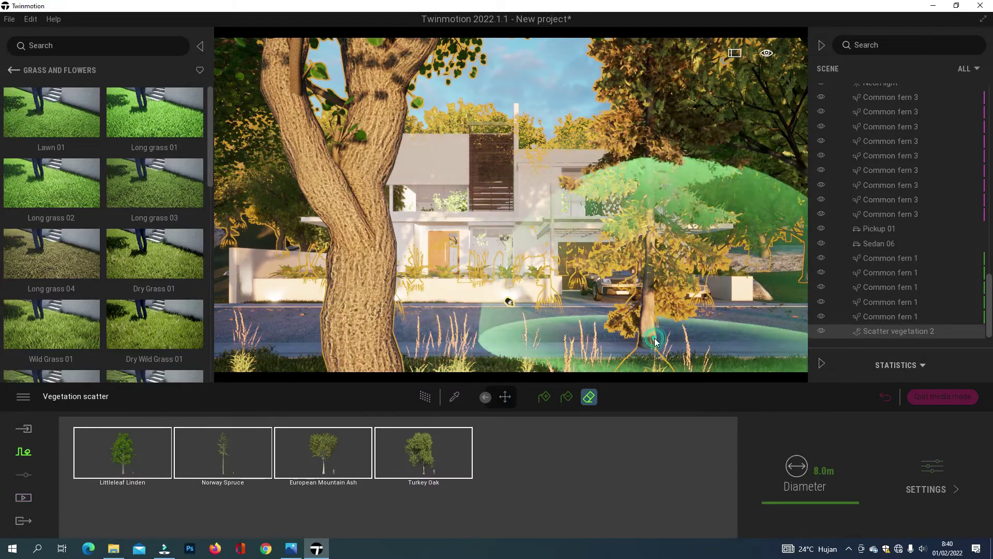
click(635, 316)
click(623, 297)
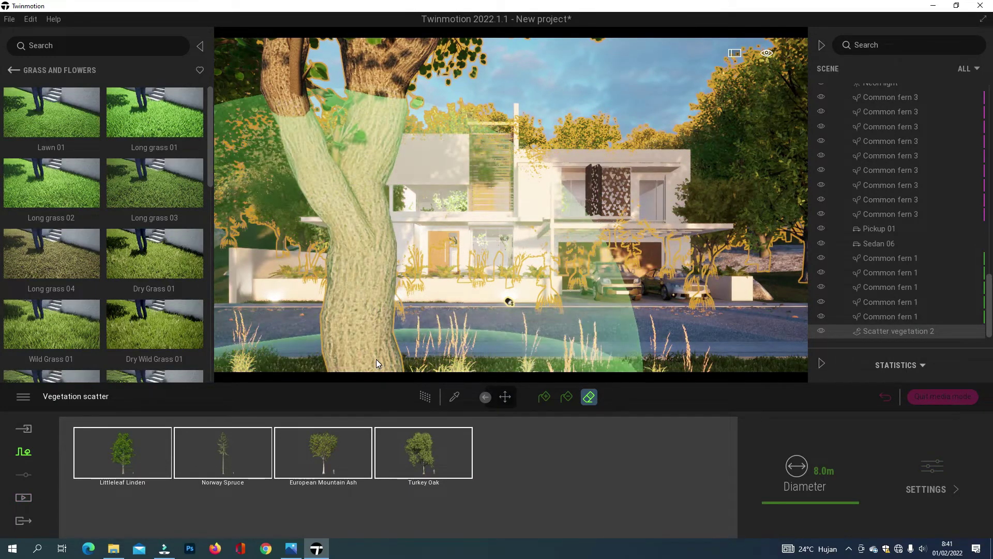
click(376, 359)
Erase the scattered trees standing at the roadside just beyond the front boundary wall
right_drag(587, 300, 518, 302)
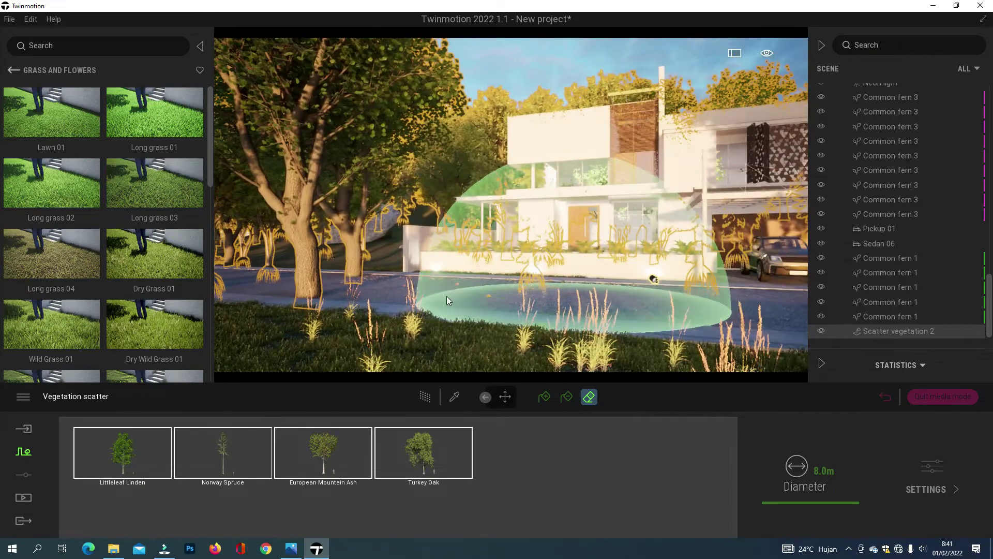
click(342, 282)
click(318, 288)
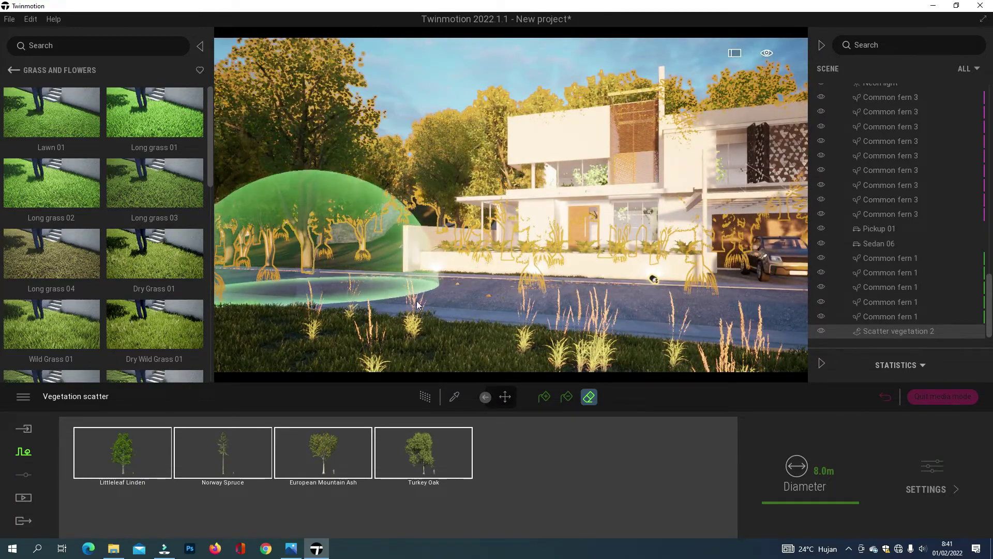
Erase the scattered trees crowding the street and its grass verge beyond the house, and recall the Image1 view
key(e)
right_drag(415, 330, 342, 326)
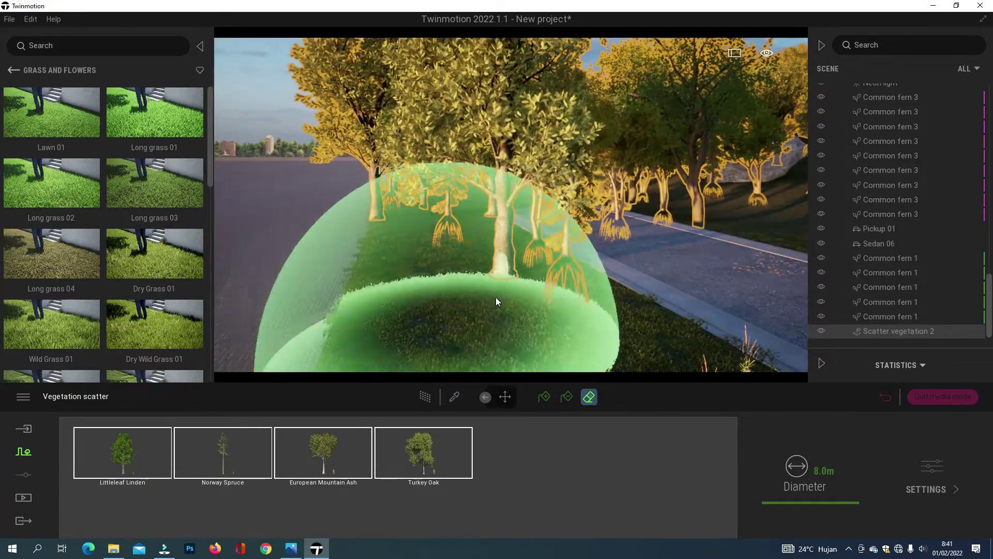
key(s)
right_drag(495, 297, 529, 256)
key(d)
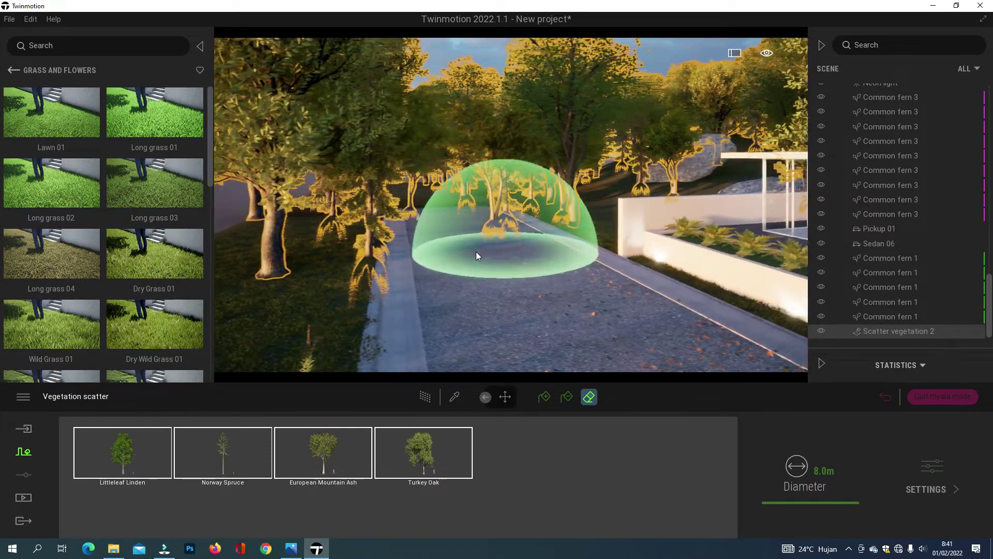
click(458, 252)
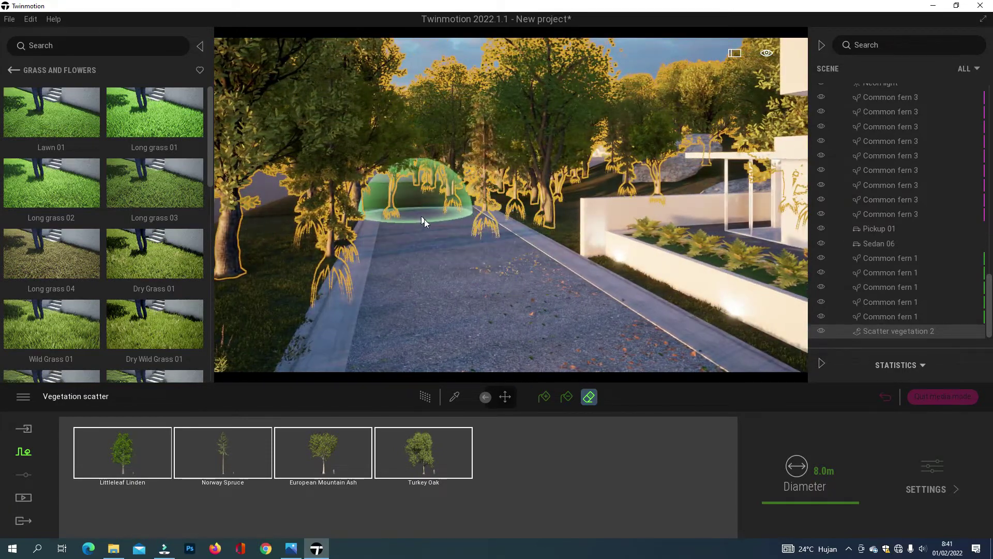
click(449, 241)
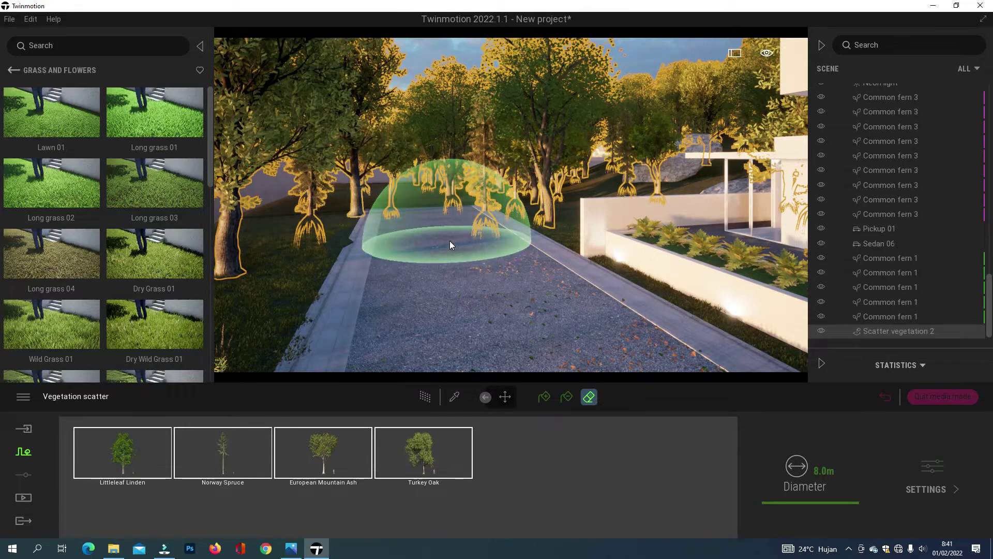
click(433, 253)
right_drag(427, 260, 548, 271)
key(Escape)
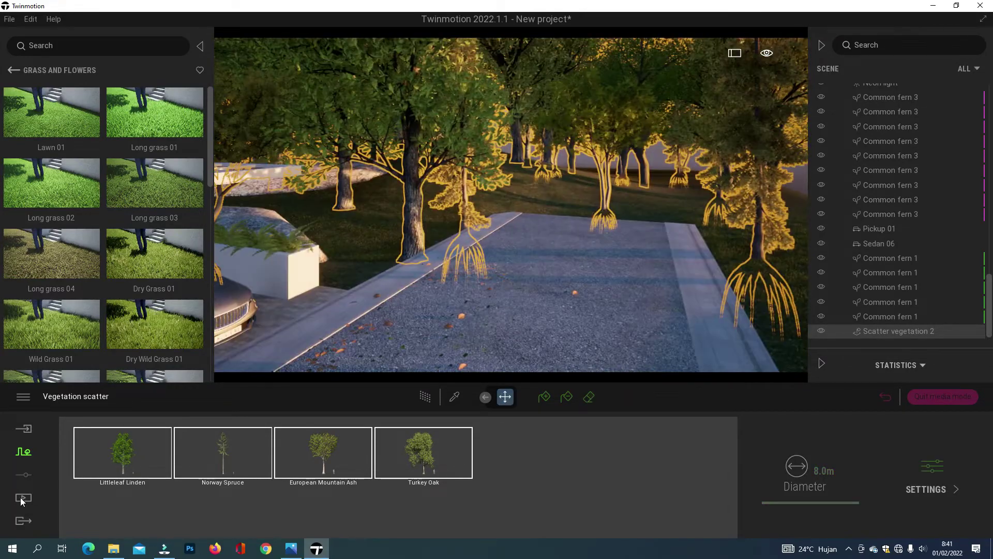
click(23, 497)
click(230, 445)
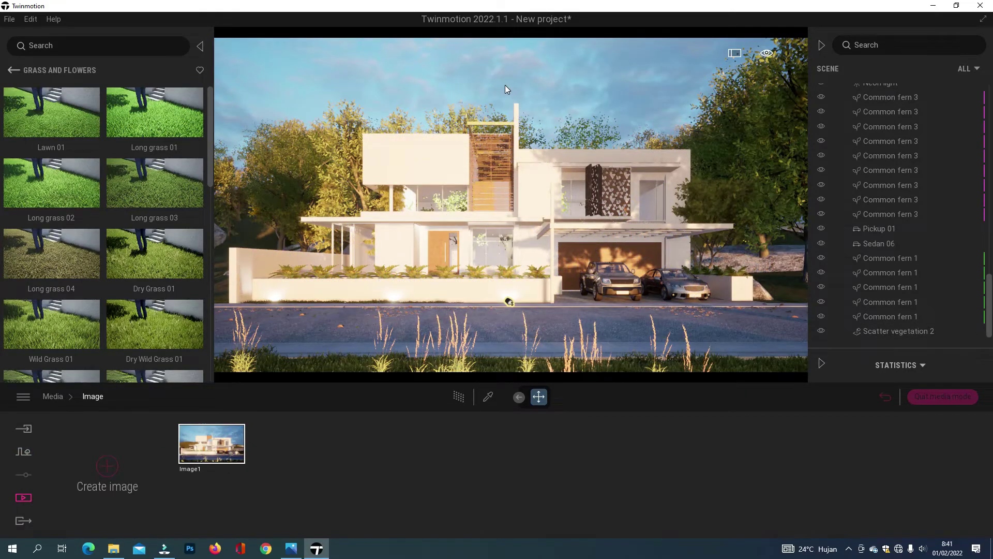
Erase the scattered tree standing between the garage's outer wall and the nearby boulder using the 8.0 m eraser
key(d)
key(w)
scroll(691, 257, down, 5)
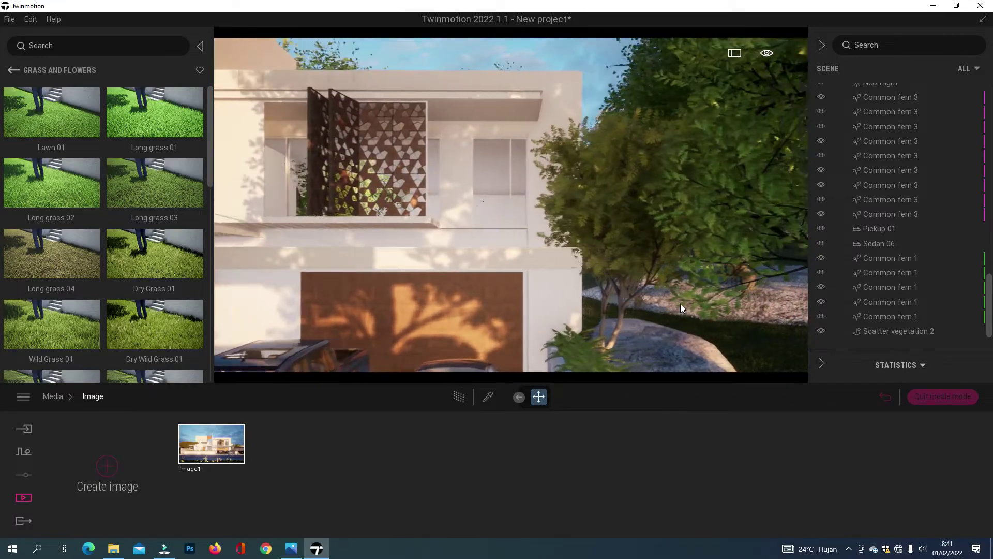
click(555, 235)
right_drag(556, 235, 560, 277)
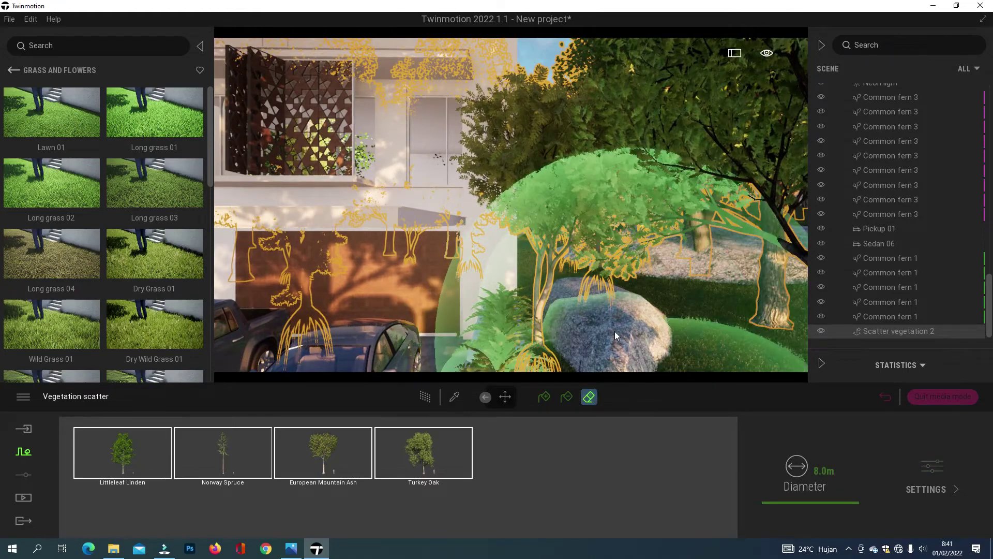
click(611, 330)
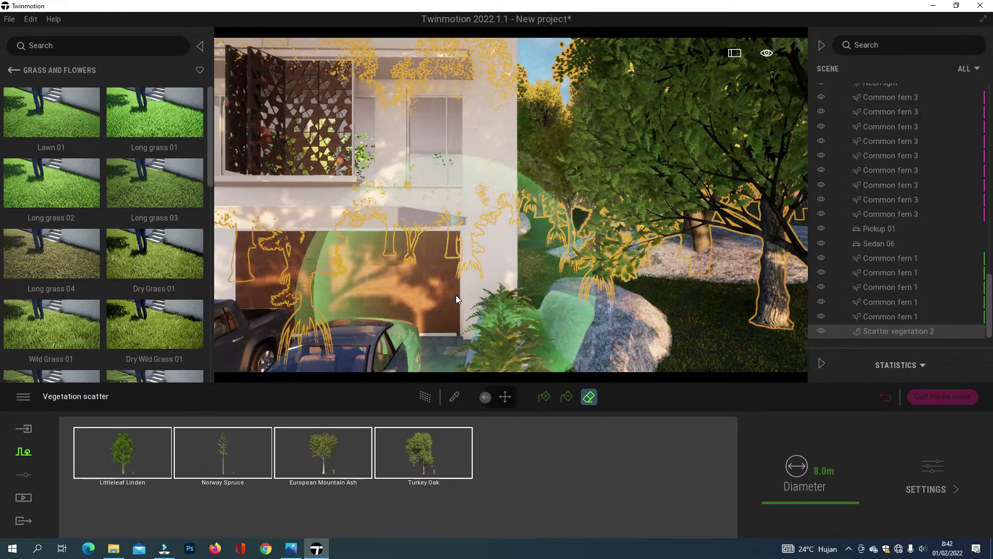
Erase the scattered trees growing through the floor inside the garage wing of the house
key(e)
key(e)
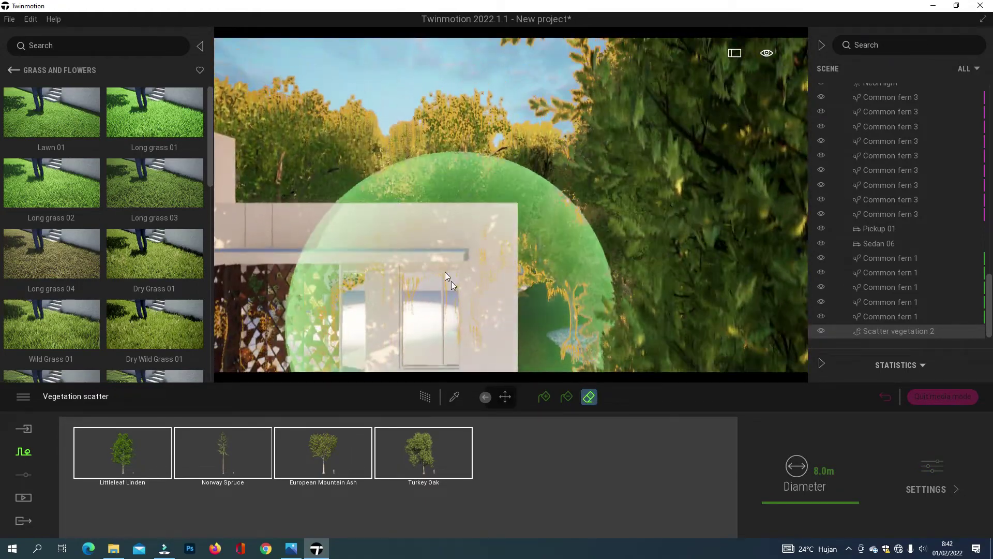
right_drag(432, 266, 418, 287)
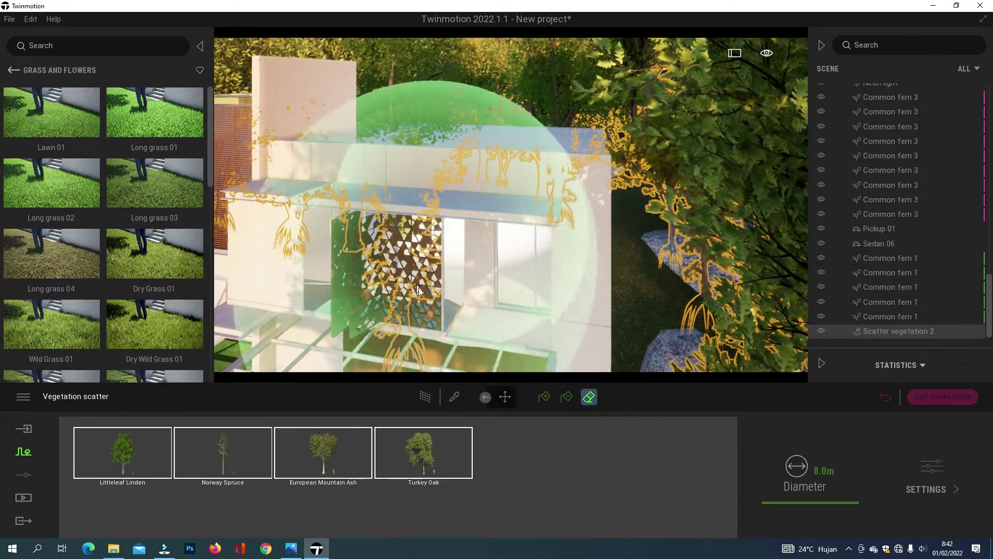
key(q)
scroll(419, 290, down, 5)
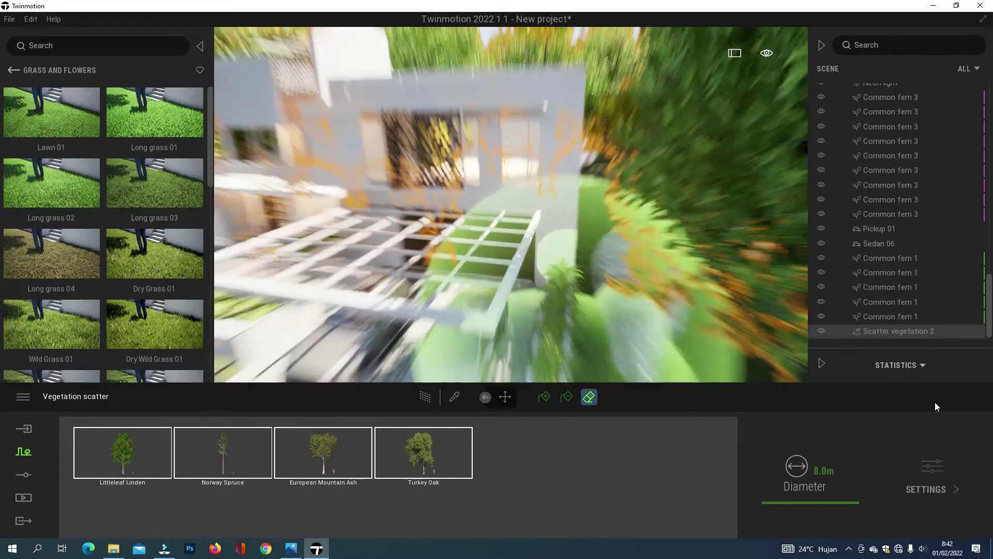
scroll(419, 261, up, 5)
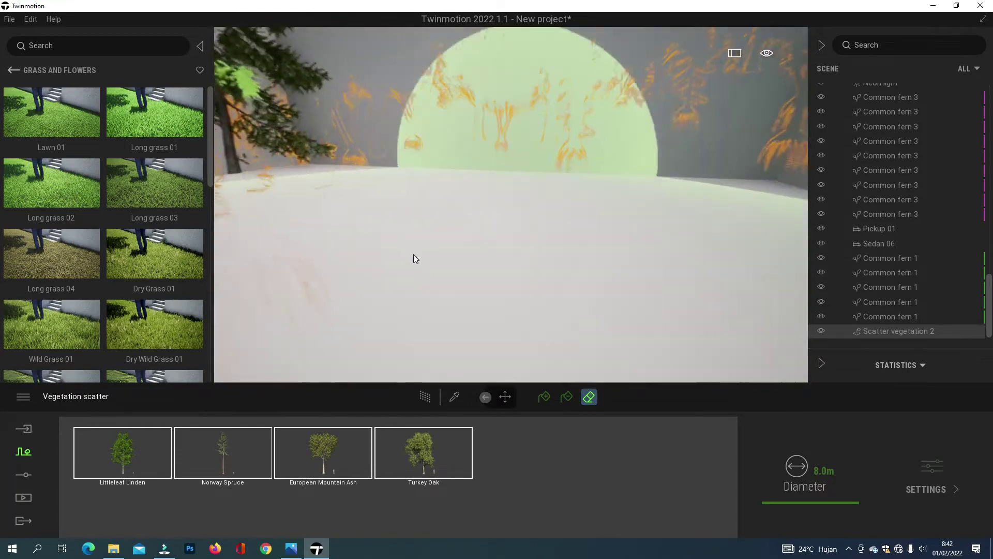
click(230, 215)
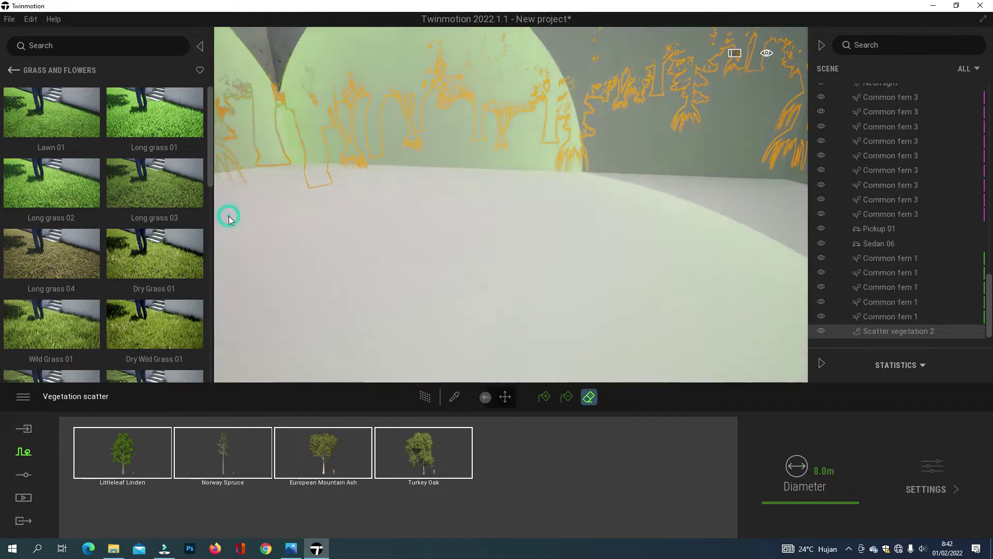
scroll(470, 228, up, 5)
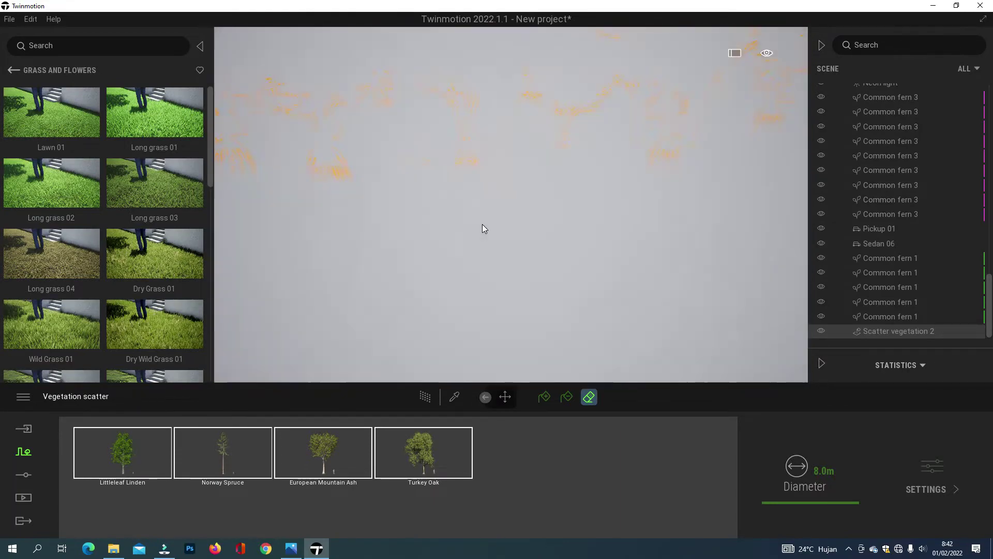
scroll(502, 209, down, 8)
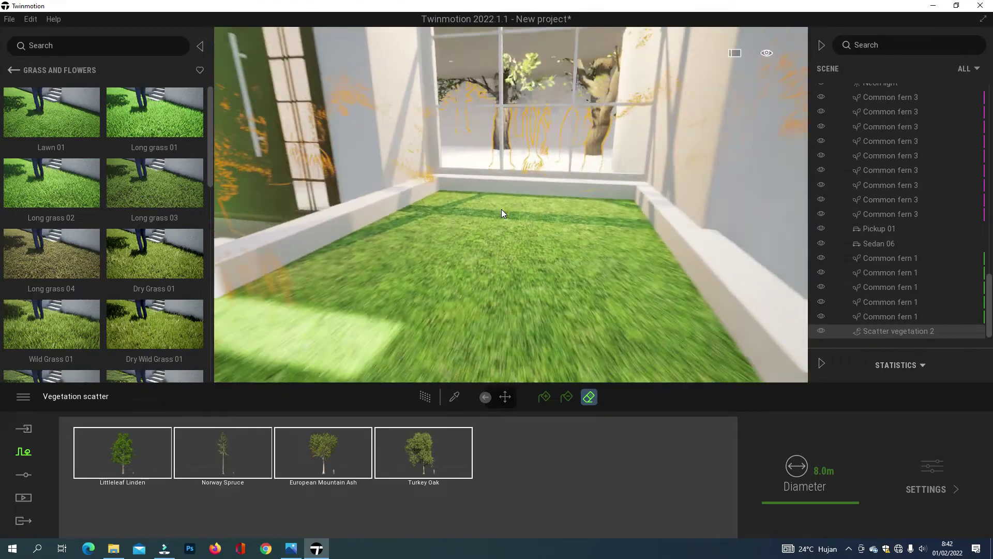
Erase the scattered spruce inside the house and the trees in the narrow passage along the side boundary wall
scroll(501, 209, down, 5)
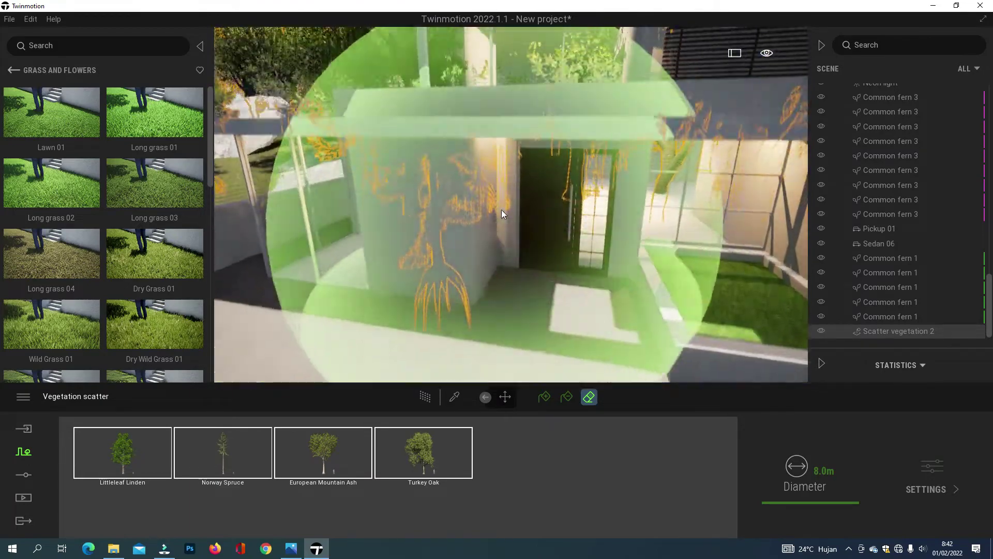
middle_drag(501, 210, 974, 223)
key(a)
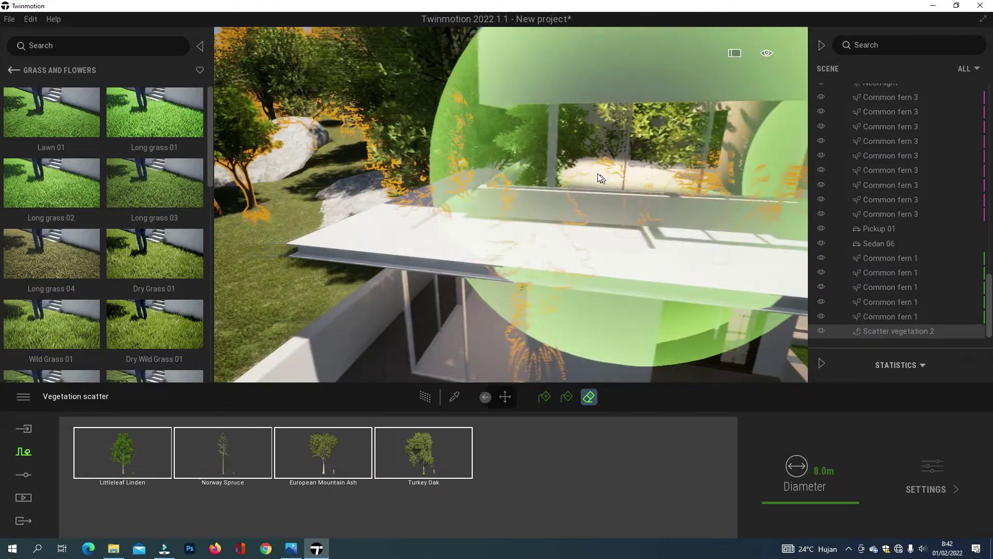
scroll(543, 281, up, 8)
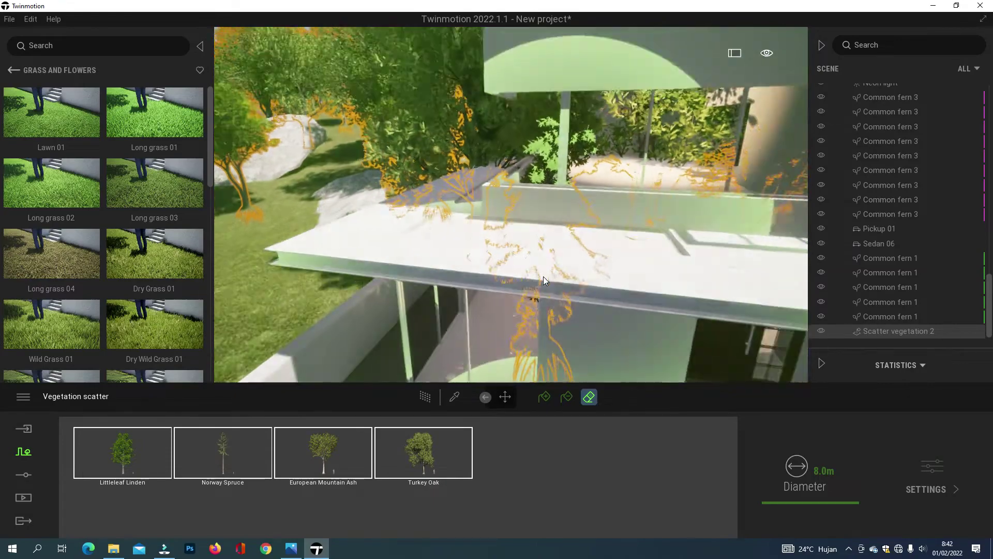
scroll(554, 277, up, 8)
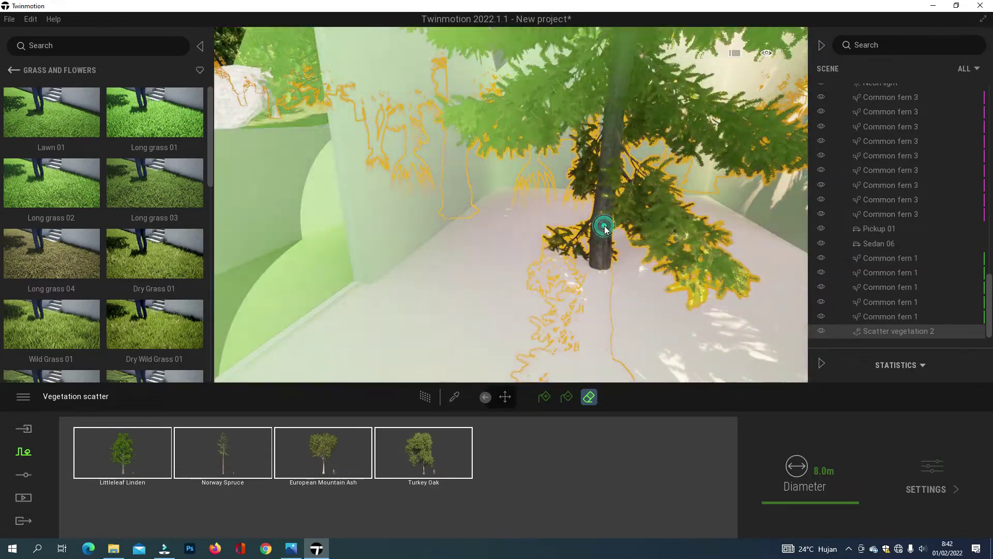
key(a)
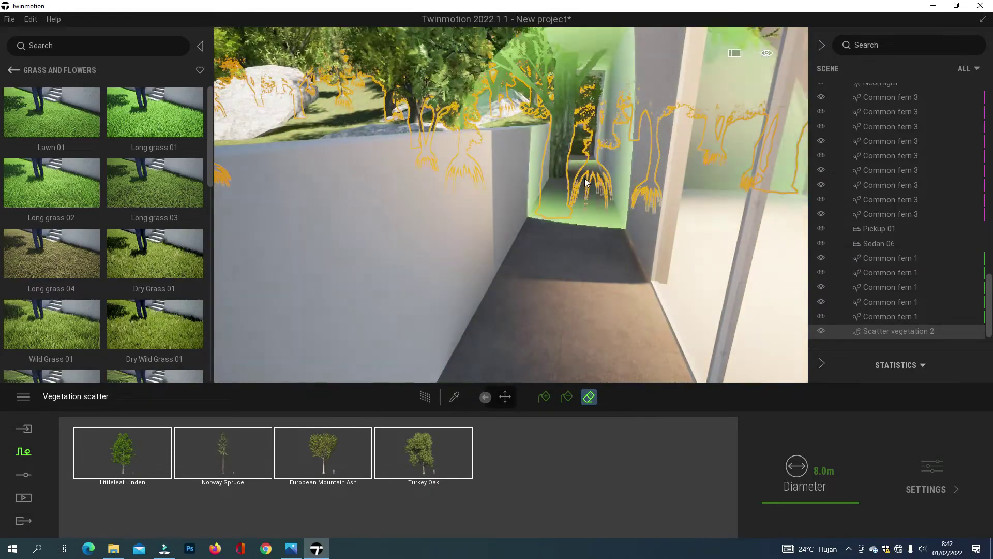
click(592, 170)
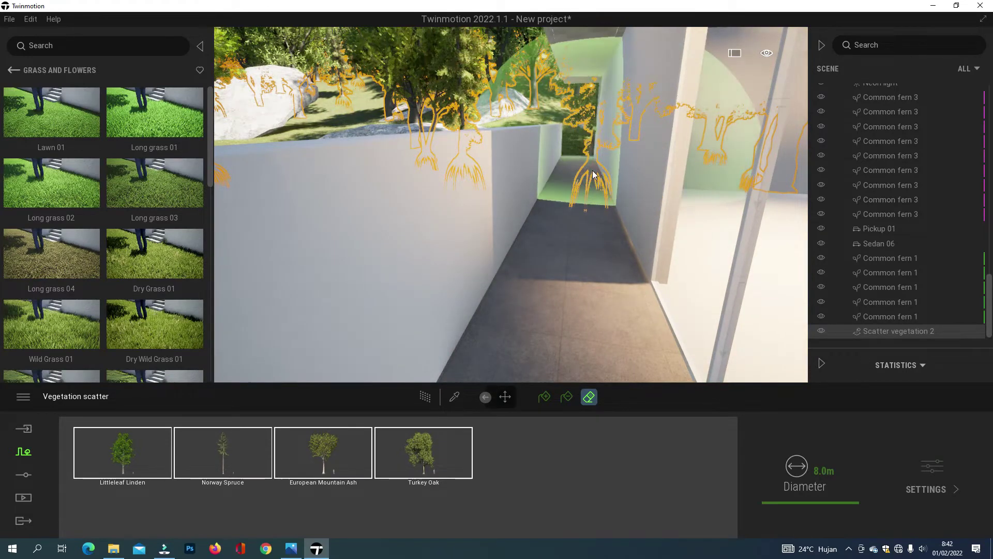
Erase the remaining scattered tree trunks standing on the white interior floor of the house
scroll(579, 164, up, 10)
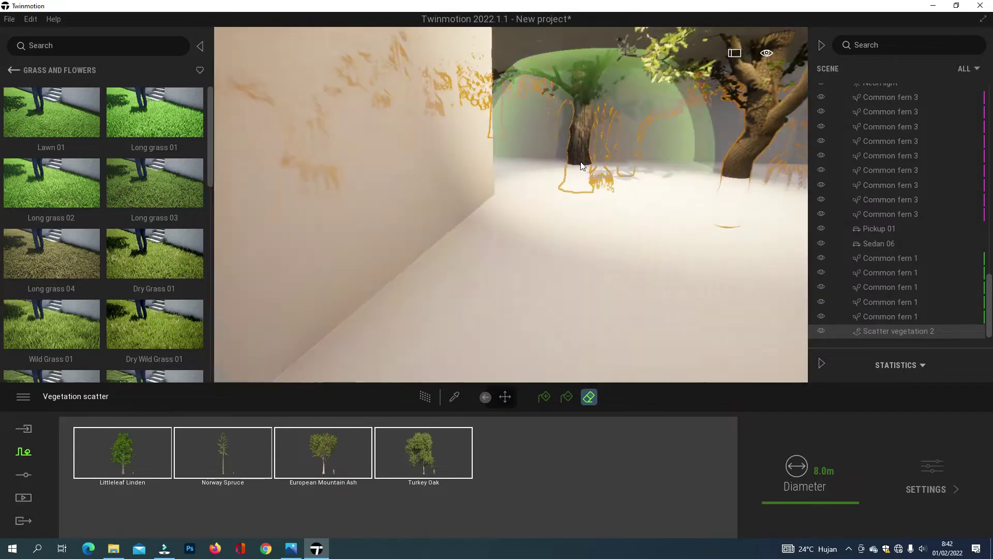
drag(581, 162, 669, 167)
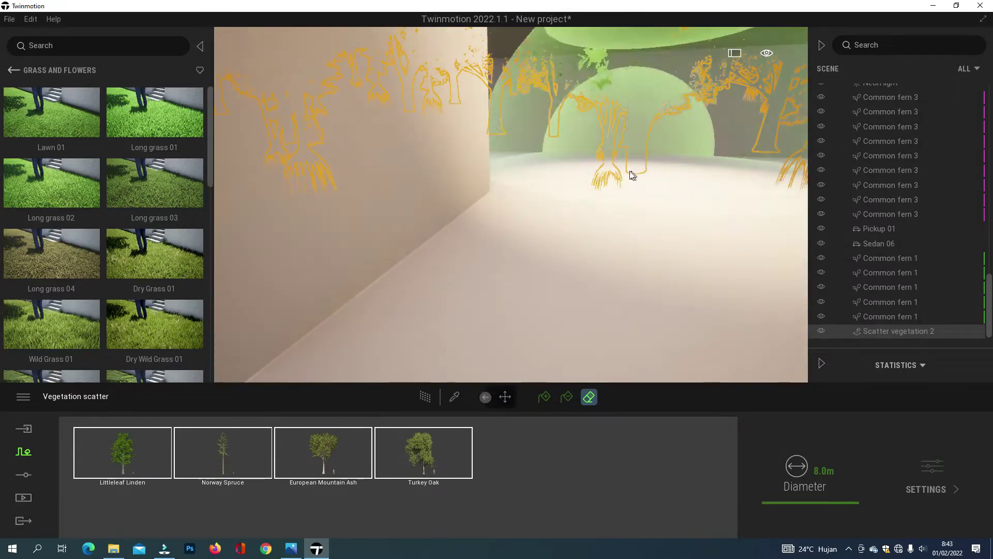
scroll(671, 172, up, 8)
scroll(651, 179, down, 6)
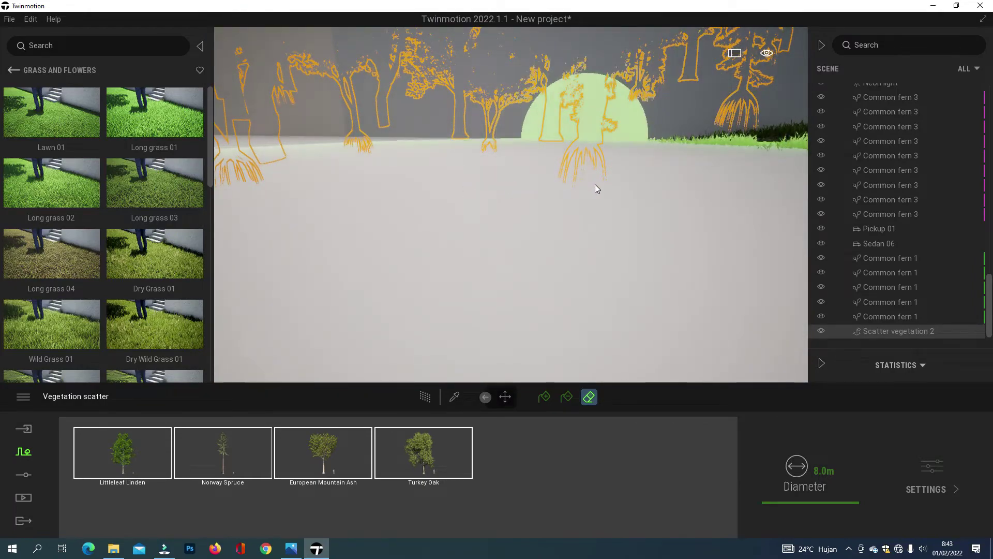
Erase the scattered trees on the grass strip between the garage-side wall and the large boulders
scroll(590, 246, down, 10)
scroll(591, 253, down, 5)
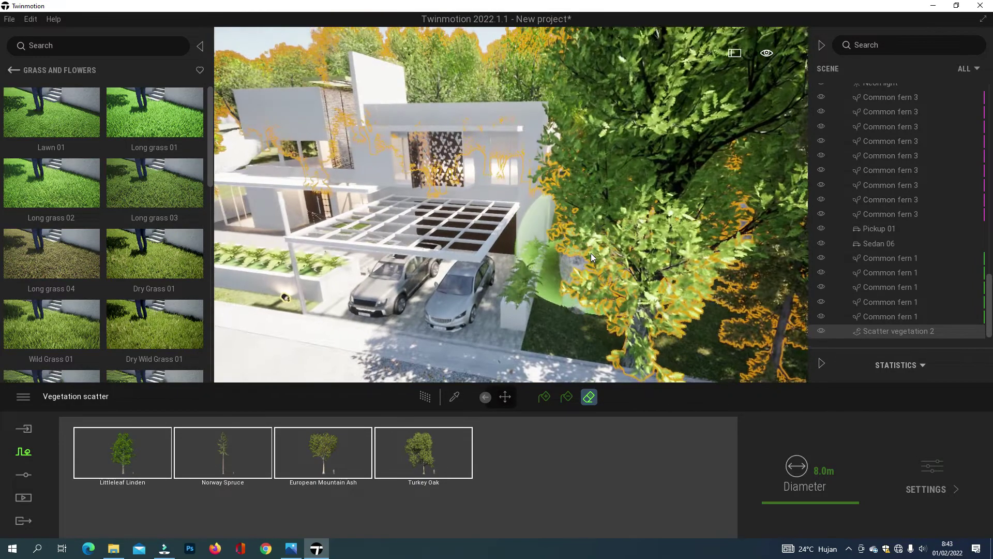
key(e)
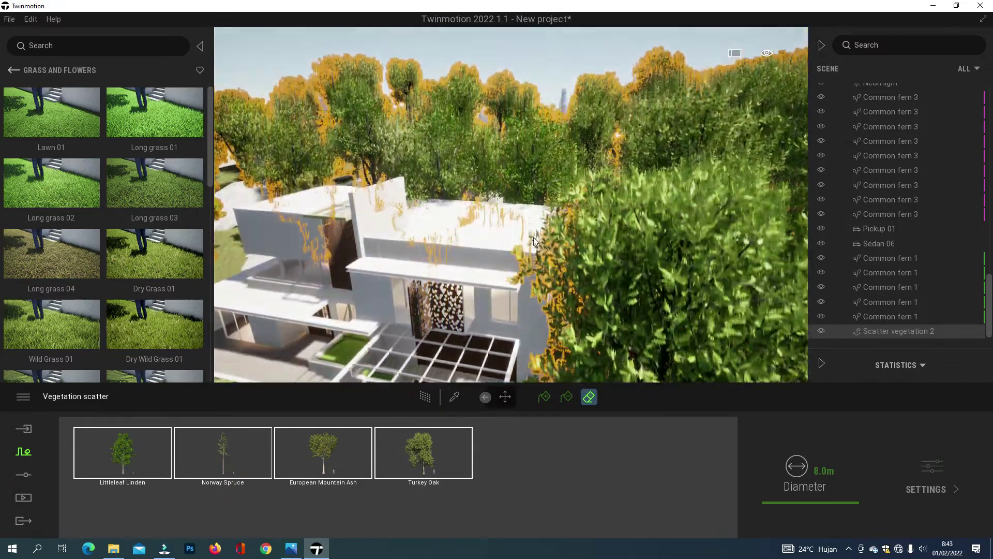
scroll(488, 203, up, 6)
scroll(489, 203, up, 6)
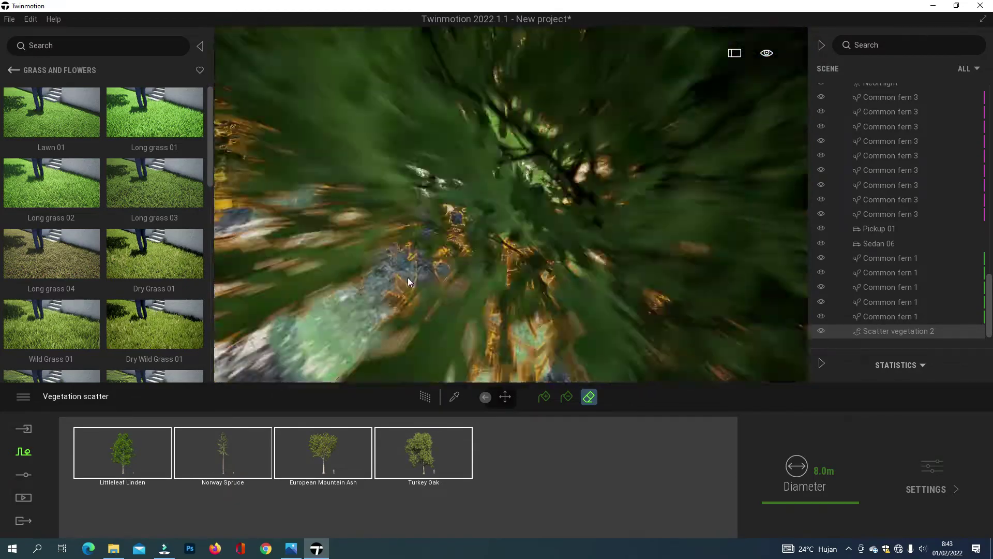
scroll(364, 276, down, 6)
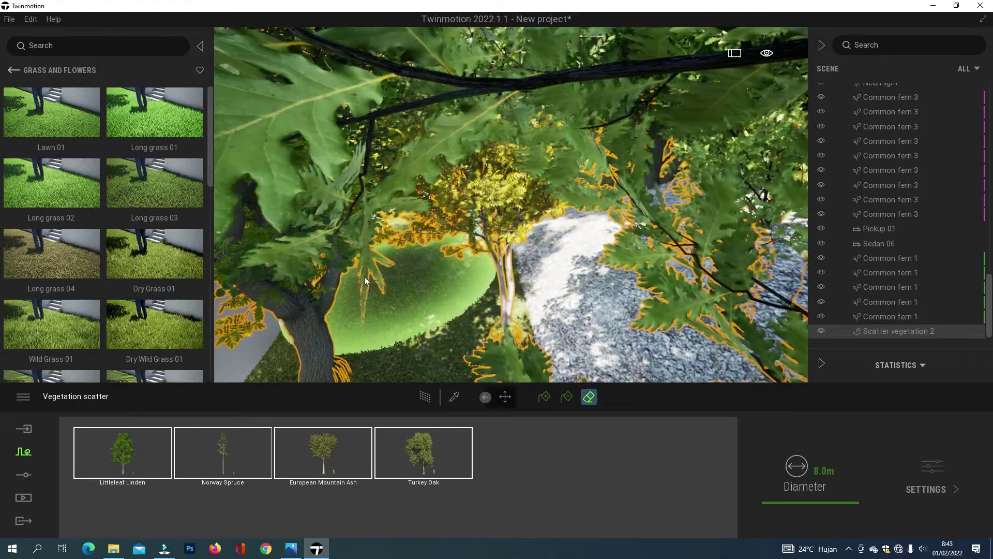
key(q)
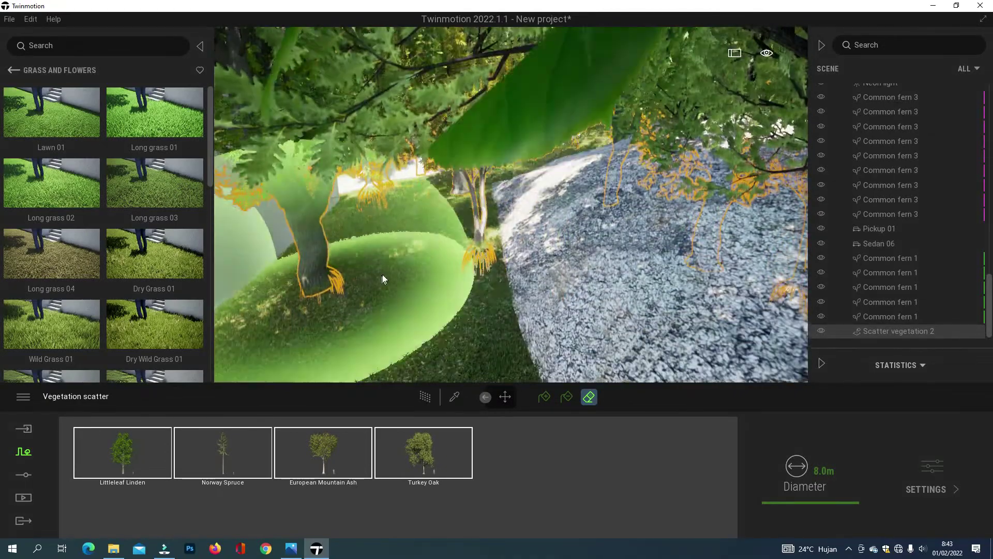
click(417, 259)
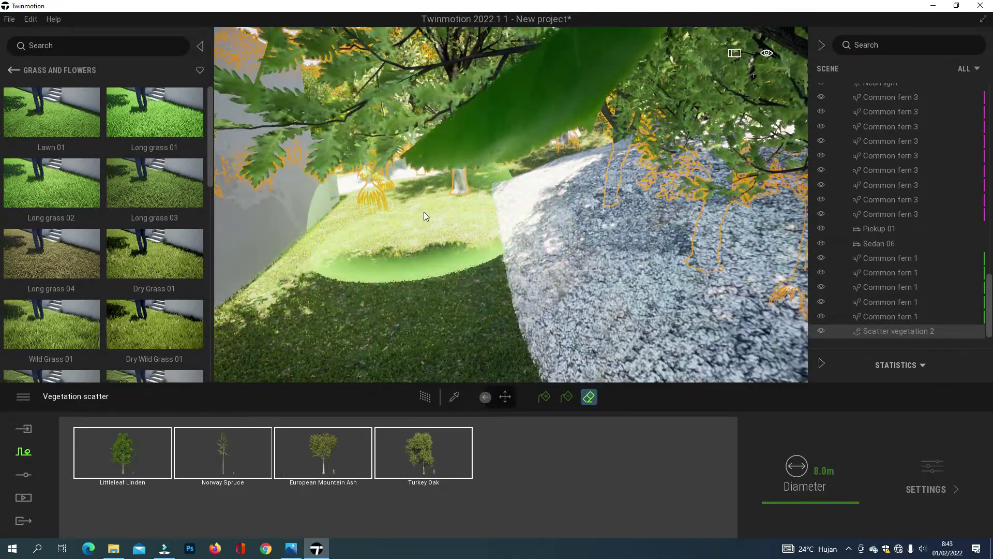
mouse_move(411, 220)
right_down()
mouse_move(429, 250)
mouse_move(340, 204)
mouse_move(402, 198)
right_up()
key(s)
click(459, 256)
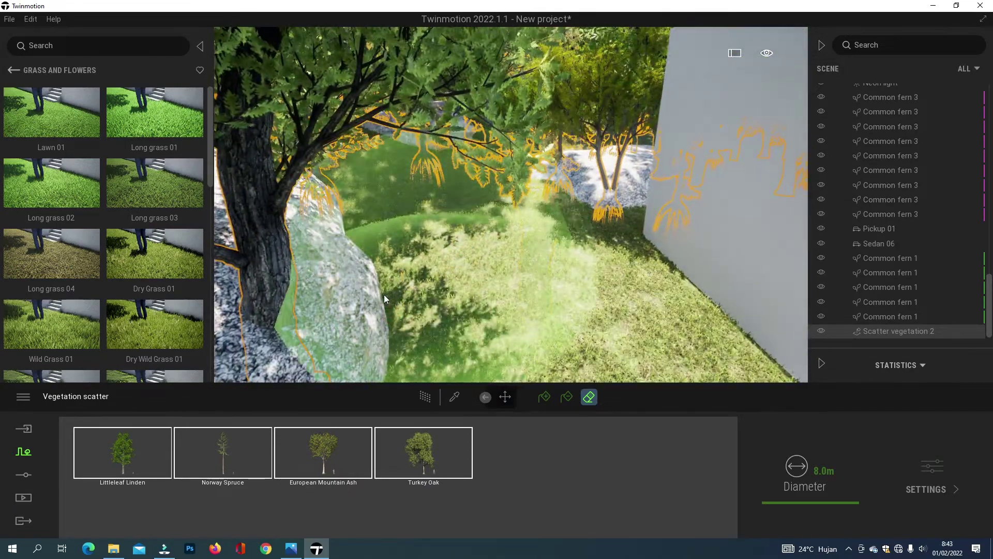
click(381, 294)
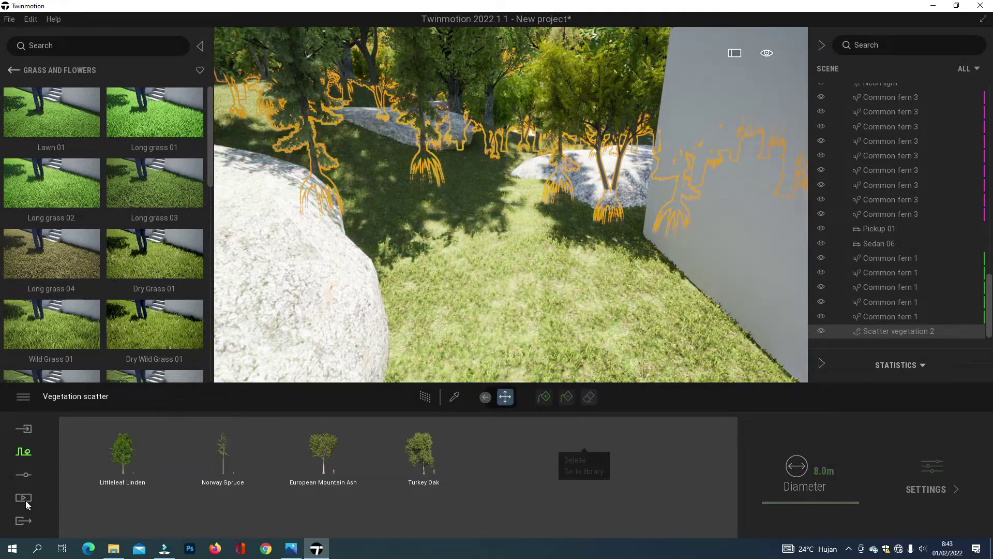
Recall the Image1 view and select the Scatter vegetation 2 object
click(24, 497)
click(215, 445)
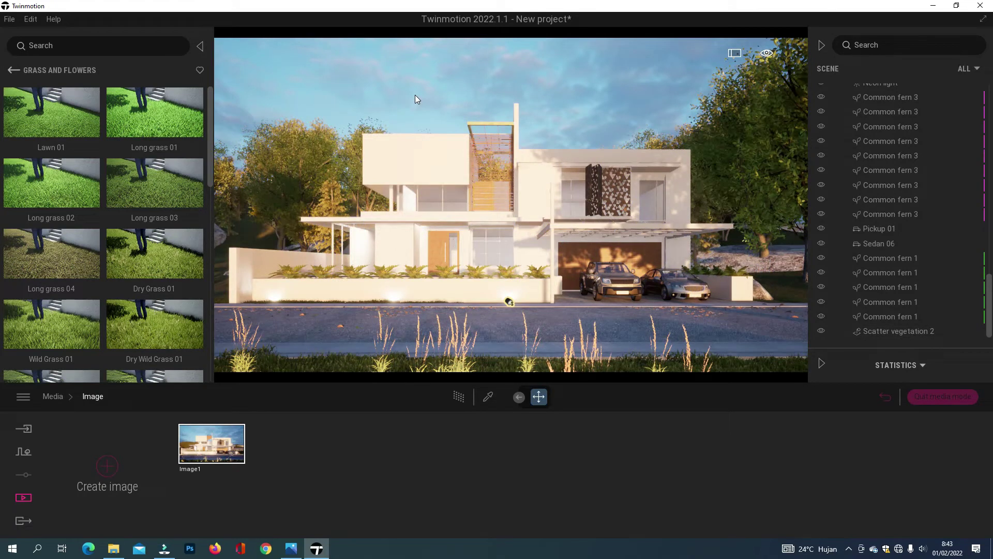
click(898, 331)
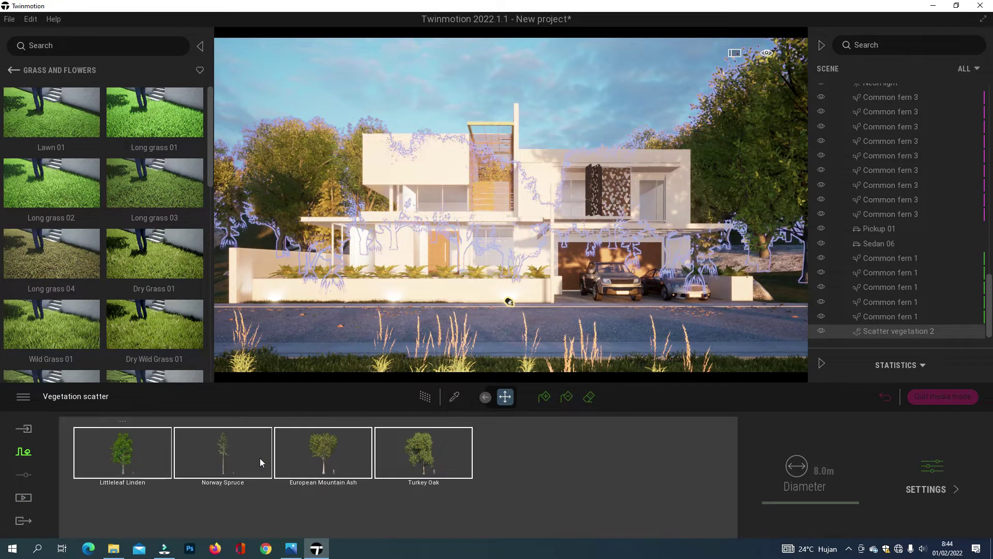
Return to the saved image view and preview the house with the Path Tracer
click(588, 398)
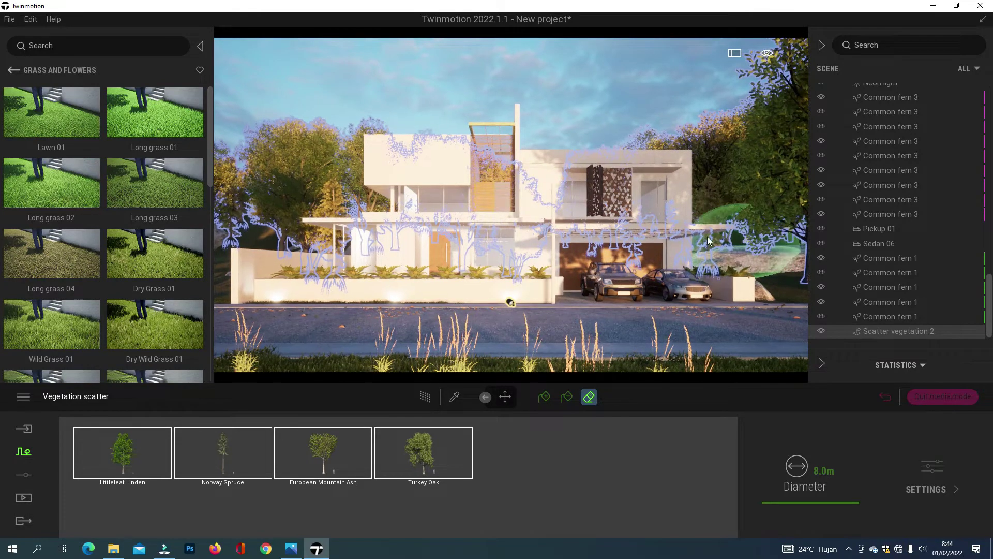
click(23, 497)
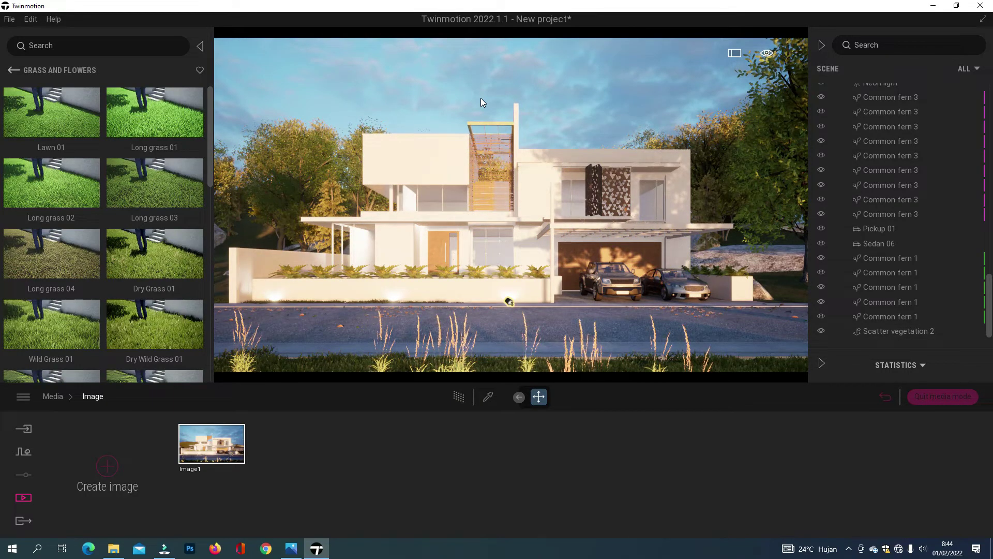
click(459, 396)
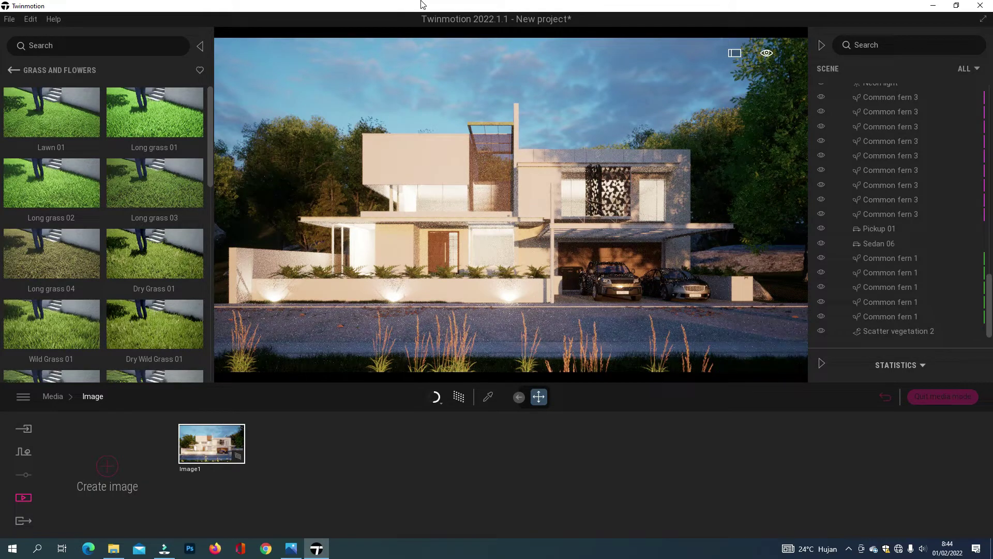
Erase the Scatter vegetation 2 trees around the large rock slab beside the road, and recall the Image1 view
double_click(886, 332)
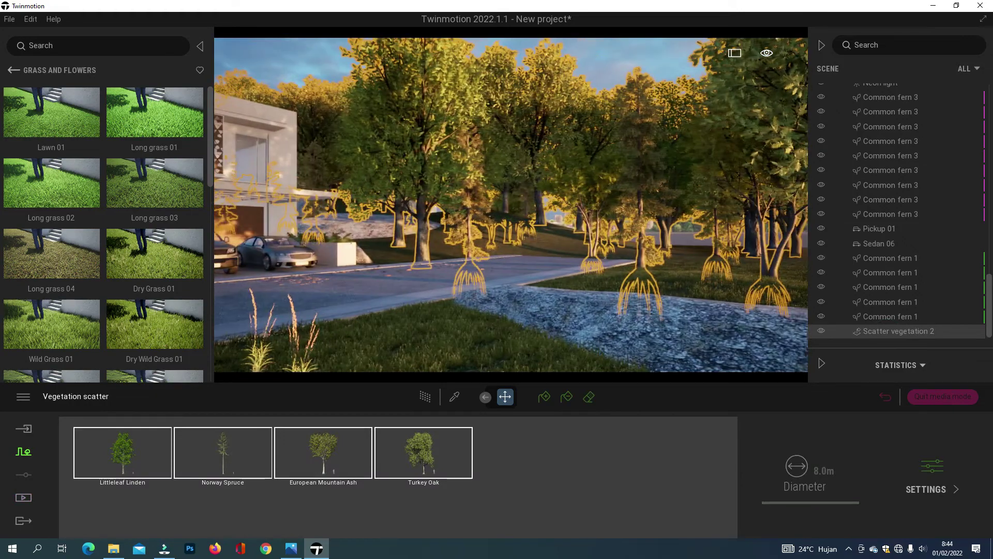
click(589, 398)
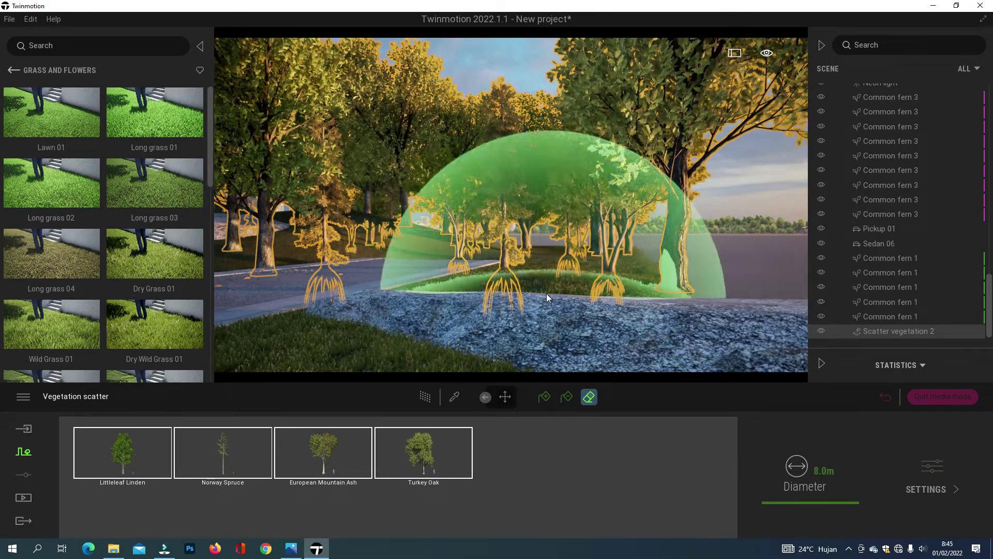
click(514, 278)
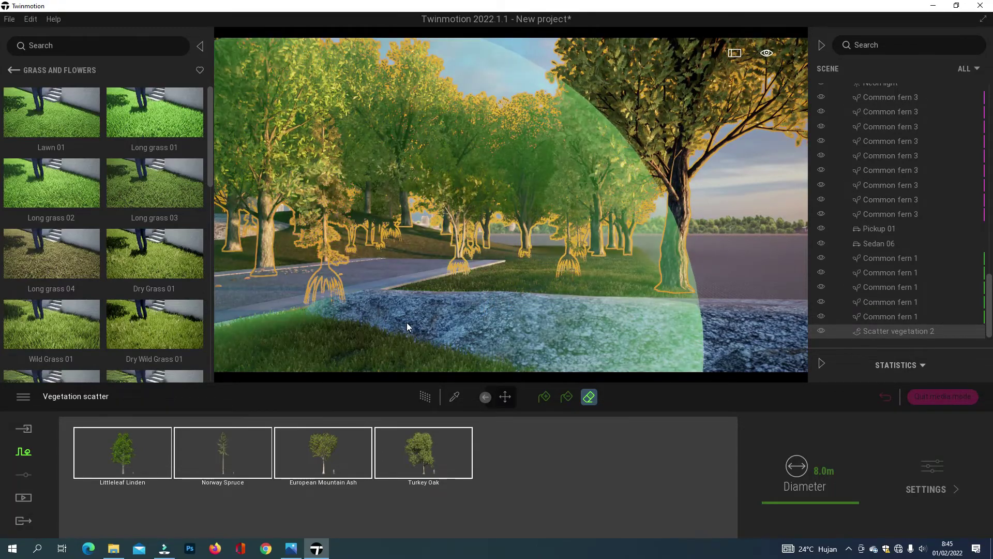
key(Escape)
click(30, 498)
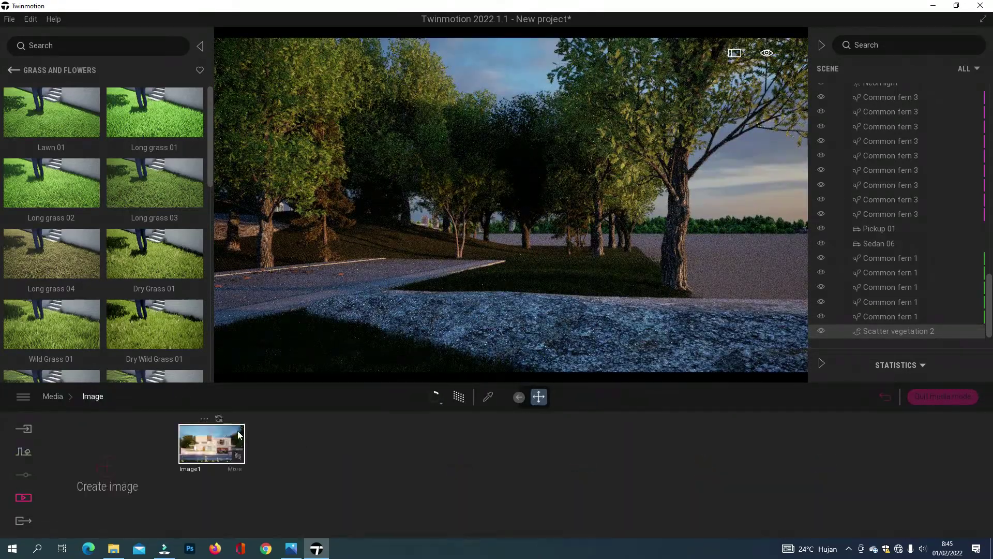
click(235, 431)
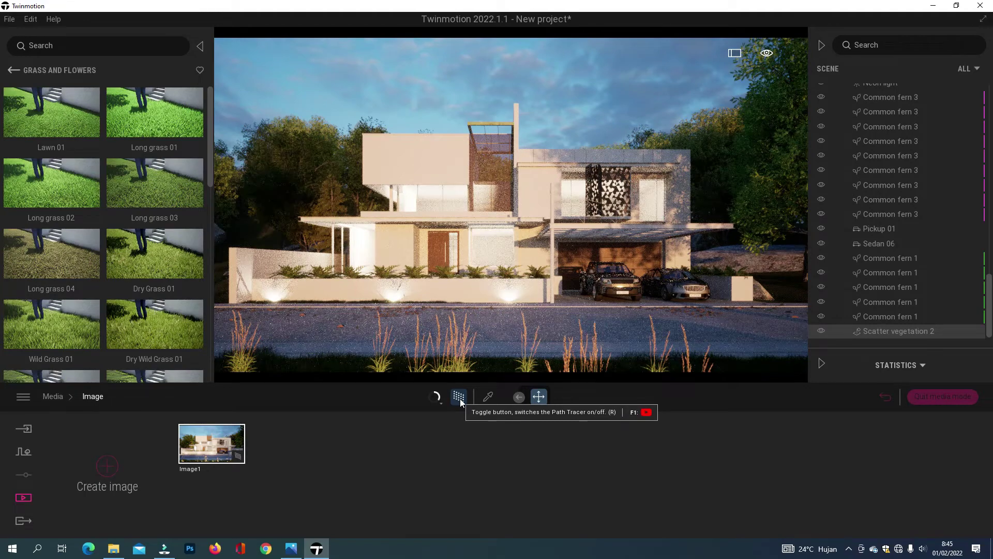
Leave media mode and place a Nikko fir from the tree library on the grass beside the front boundary wall's corner
click(934, 401)
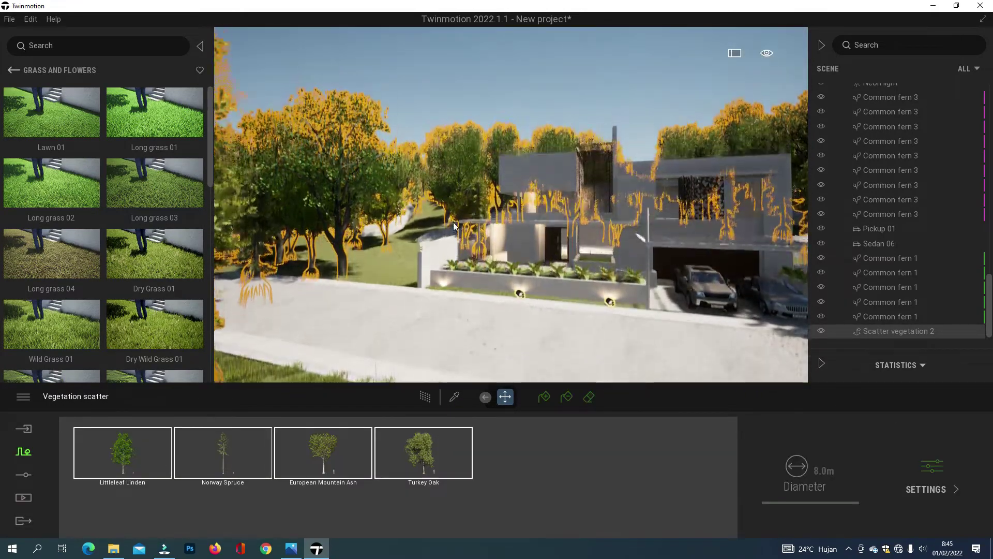
click(11, 72)
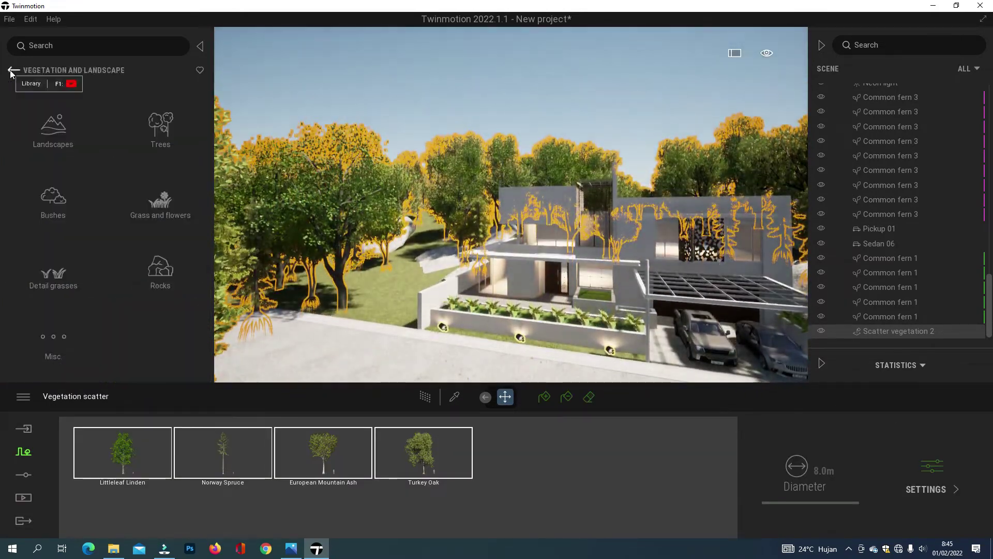
click(165, 135)
scroll(163, 298, down, 6)
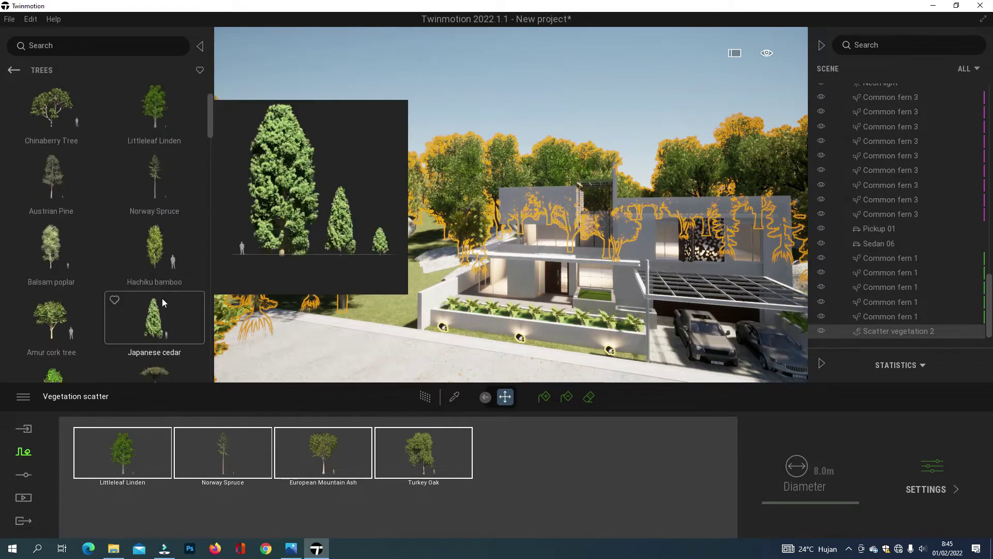
scroll(77, 290, down, 1)
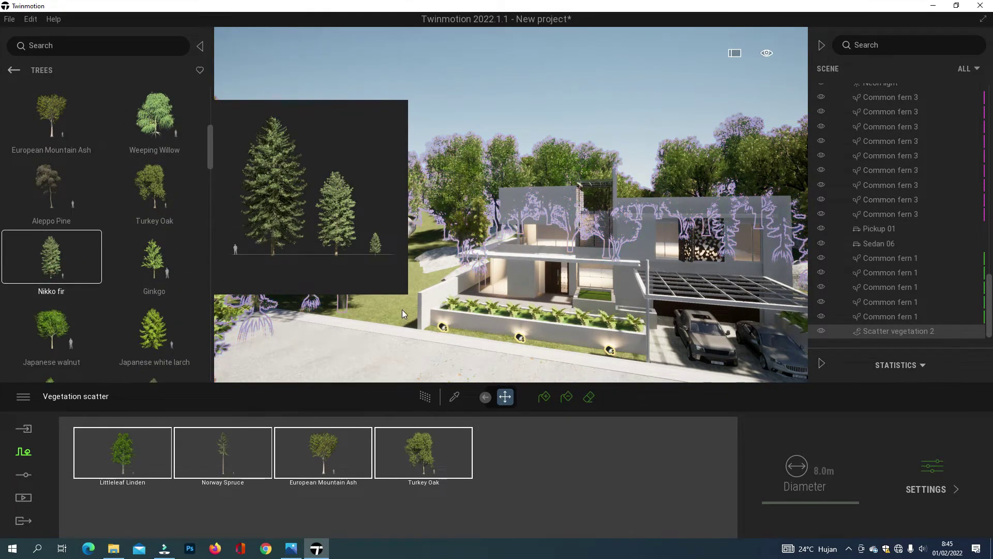
mouse_move(402, 316)
mouse_down()
mouse_move(655, 334)
mouse_move(77, 242)
mouse_move(420, 326)
mouse_move(400, 307)
mouse_up()
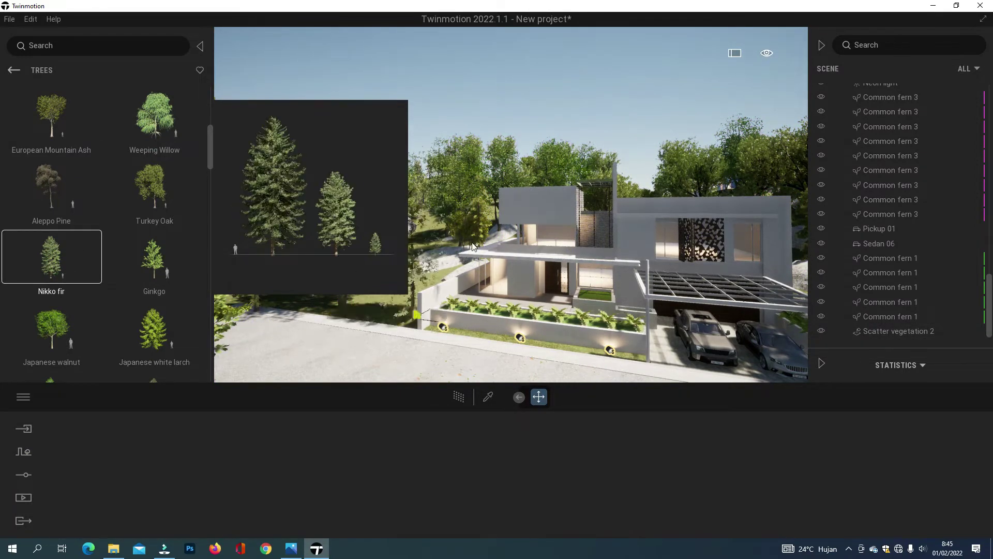
drag(433, 280, 488, 277)
right_drag(494, 282, 488, 277)
drag(488, 277, 489, 306)
Place a King Palm on the small lawn in front of the house and set its age to 0%
scroll(65, 301, down, 1)
scroll(67, 311, down, 6)
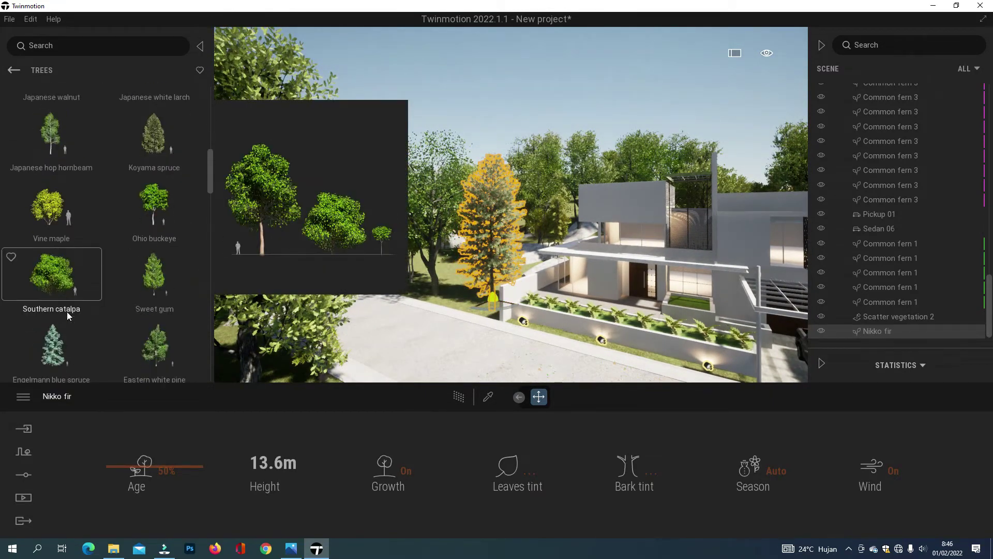
scroll(137, 321, down, 10)
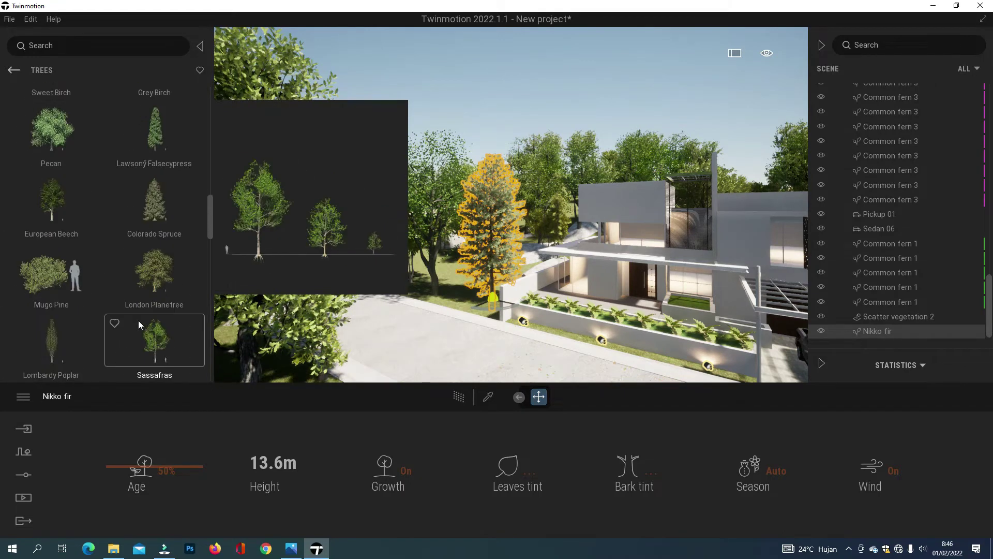
scroll(136, 319, down, 10)
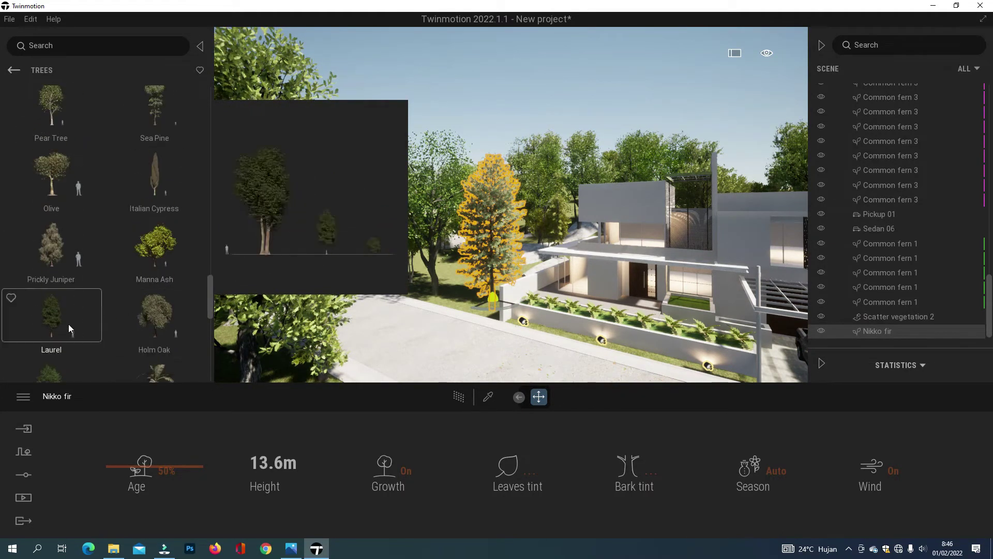
scroll(146, 324, down, 1)
drag(146, 324, 690, 303)
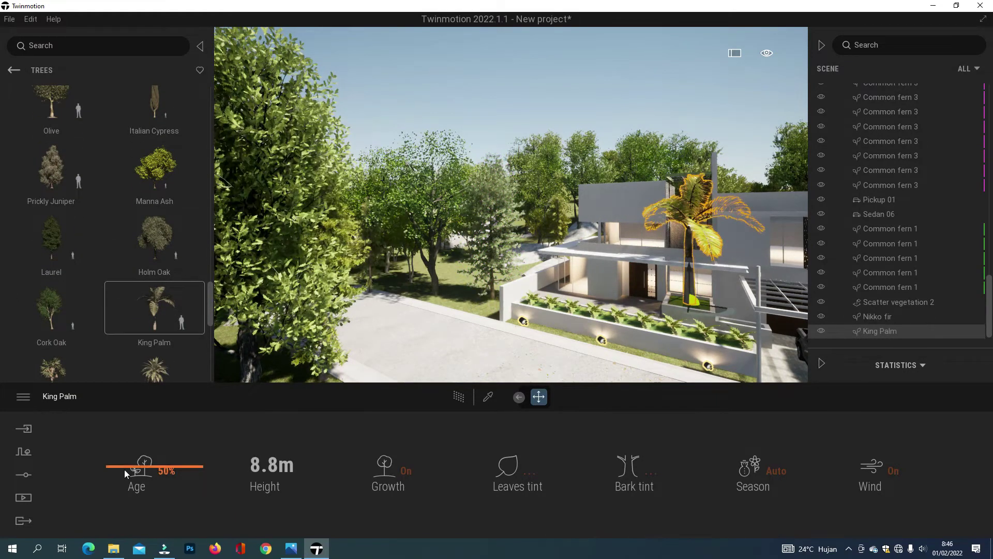
drag(124, 470, 141, 519)
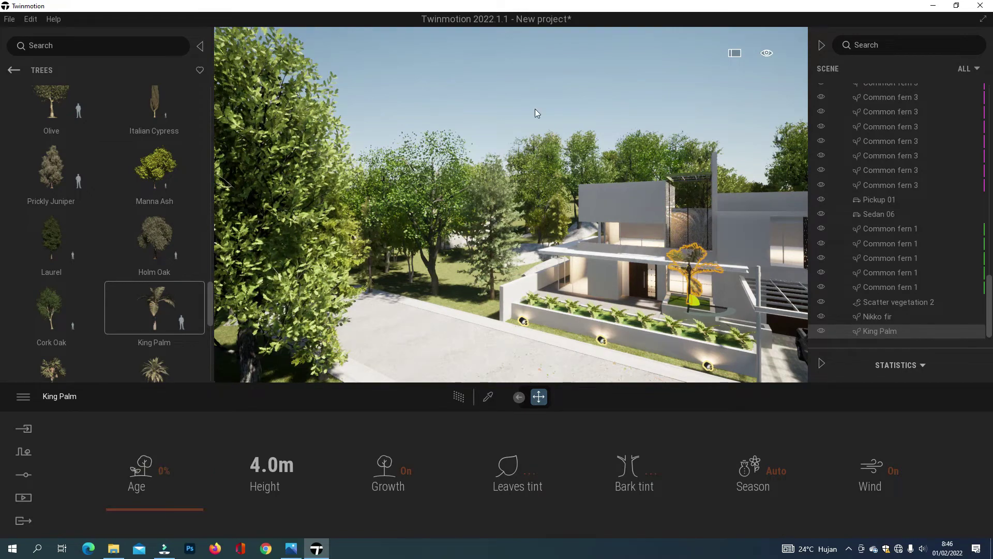
click(498, 73)
Recall the Image1 view to check the new palm and fir in the path-traced preview
click(23, 498)
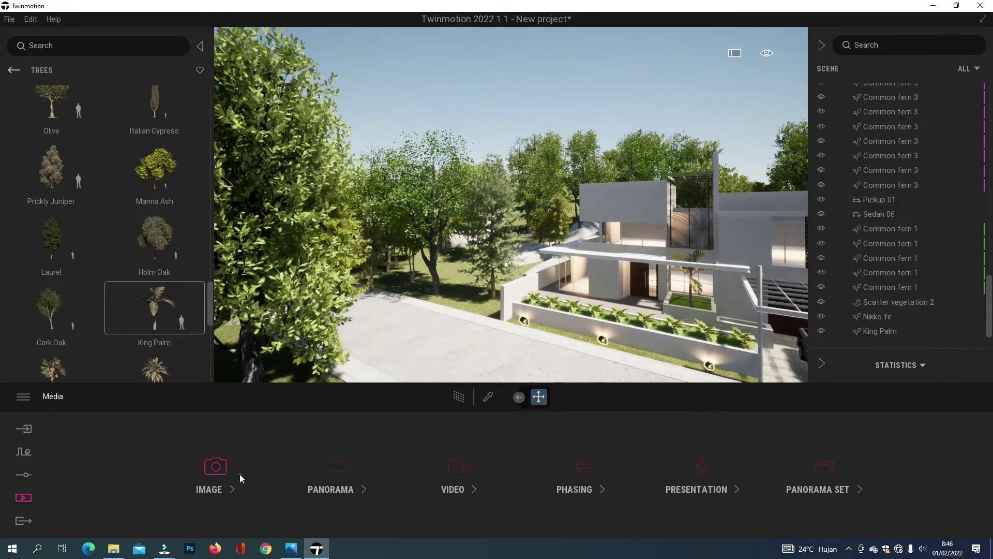
click(240, 473)
click(212, 447)
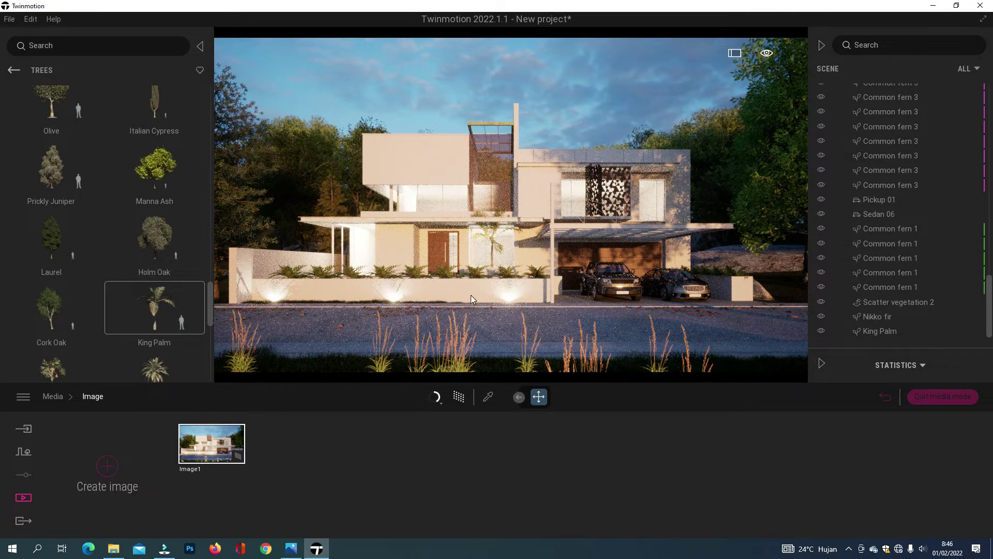
right_drag(471, 295, 470, 289)
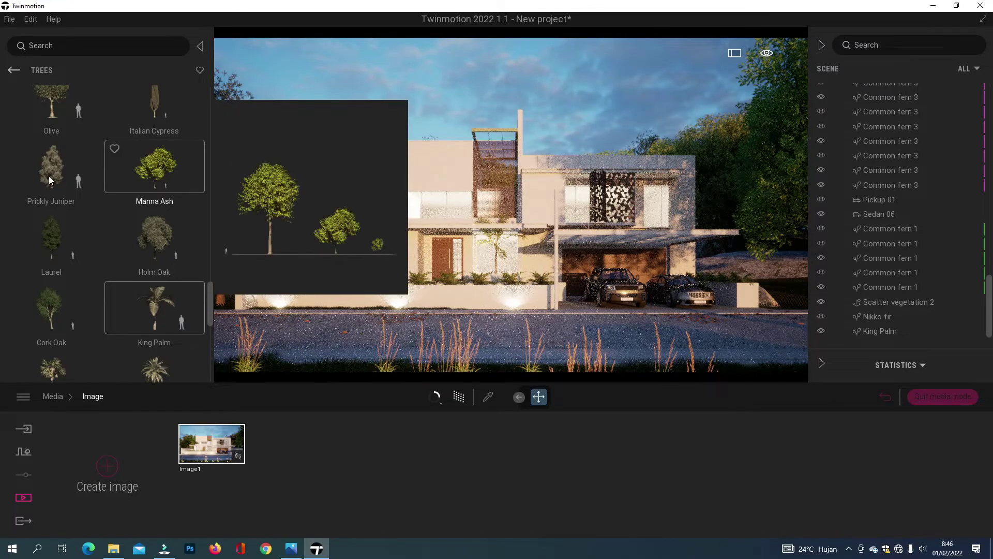
Try placing Prickly Juniper, Olive, Cork Oak and Holm Oak trees on the ground beyond the garage-side wall
mouse_move(48, 176)
mouse_down()
mouse_move(789, 299)
mouse_move(782, 289)
mouse_up()
drag(50, 104, 784, 297)
scroll(132, 345, down, 3)
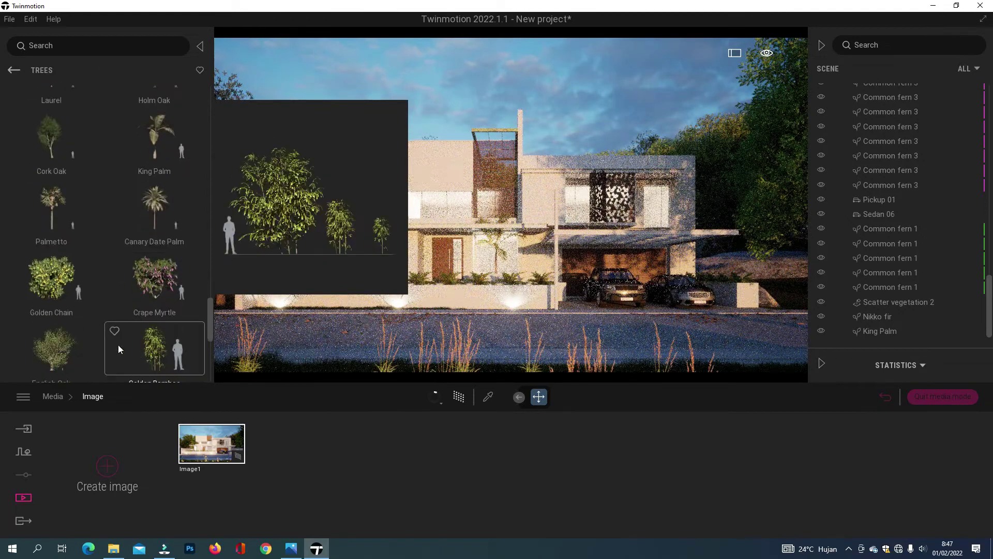
scroll(120, 333, down, 2)
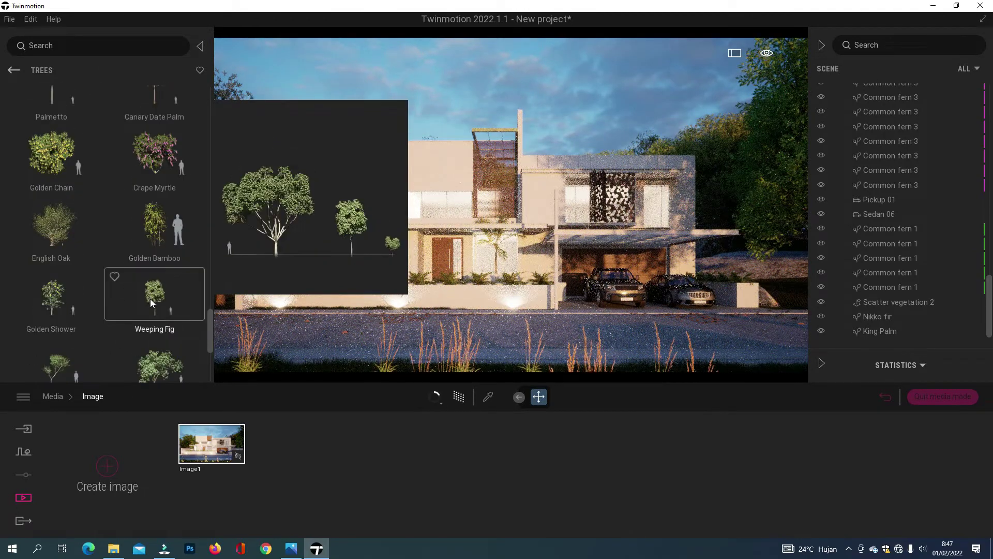
scroll(109, 206, up, 1)
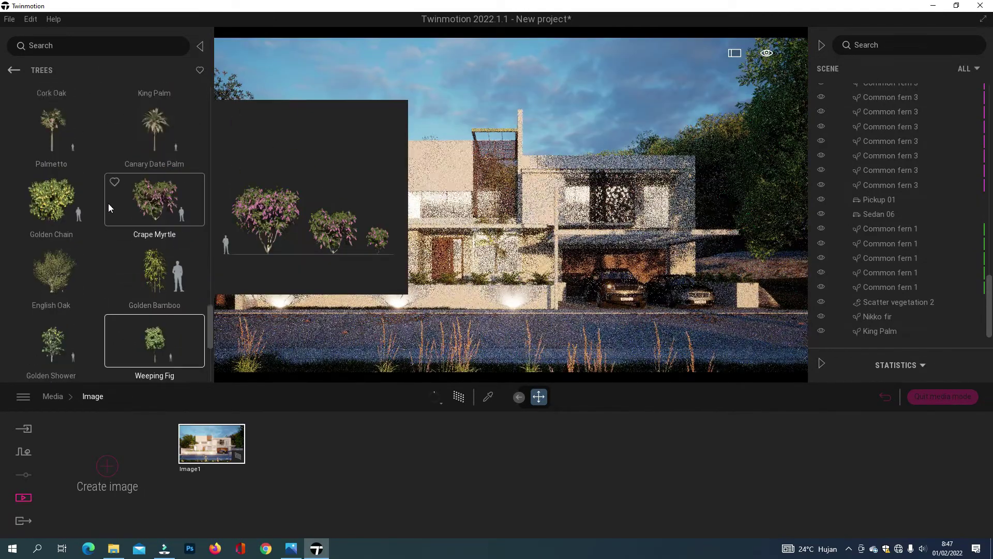
scroll(108, 205, up, 4)
drag(53, 278, 795, 300)
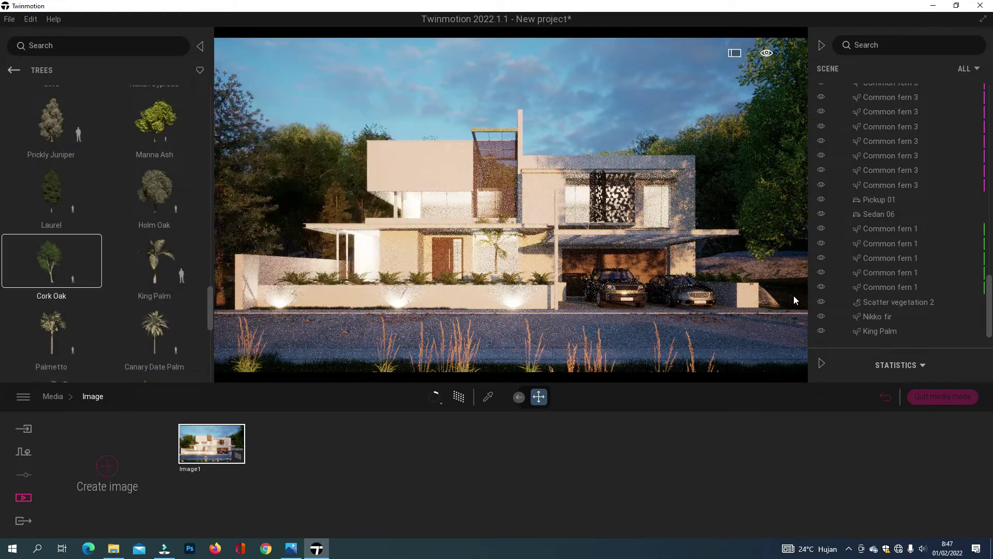
scroll(101, 207, up, 1)
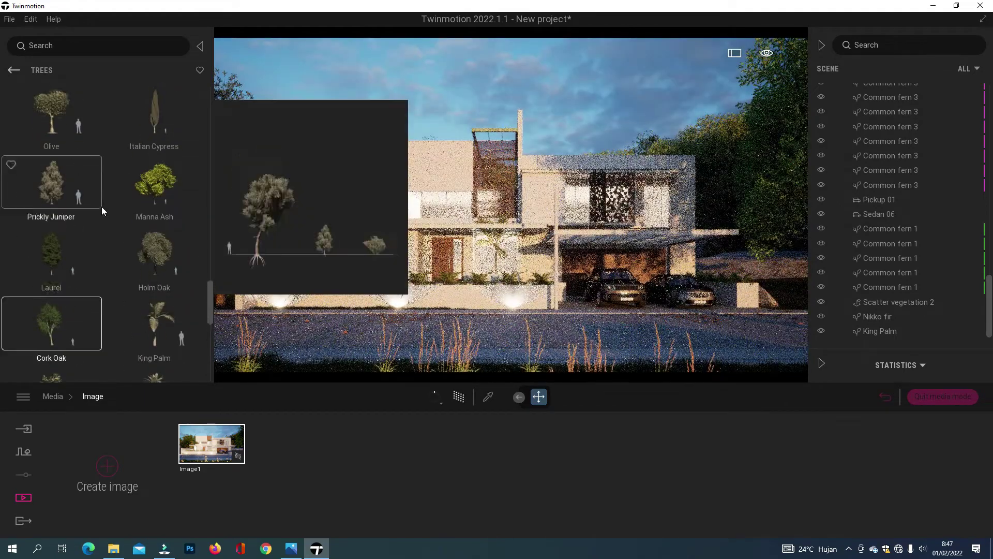
scroll(101, 207, up, 2)
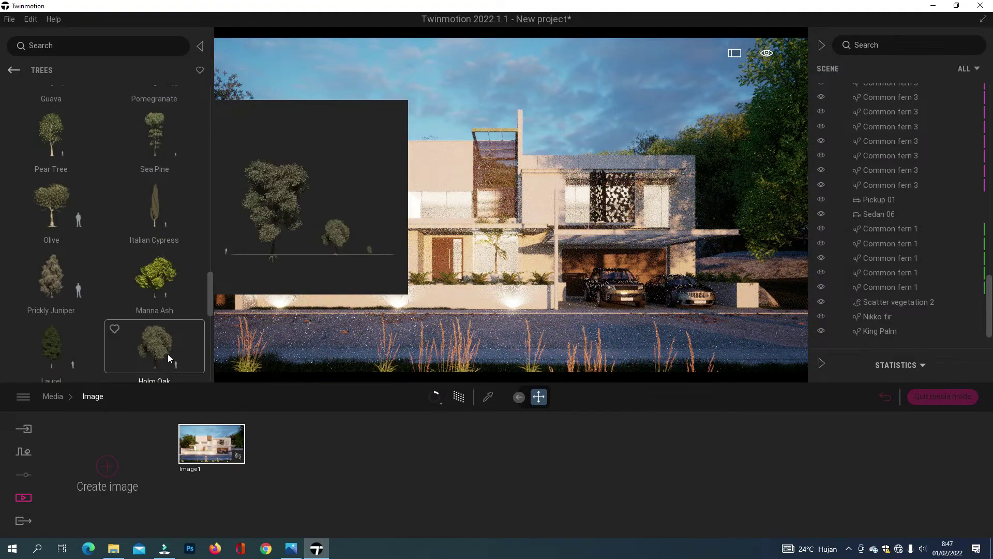
drag(167, 354, 787, 303)
Place a Crape Myrtle on the ground beyond the garage-side wall and turn off the Path Tracer
scroll(138, 258, down, 2)
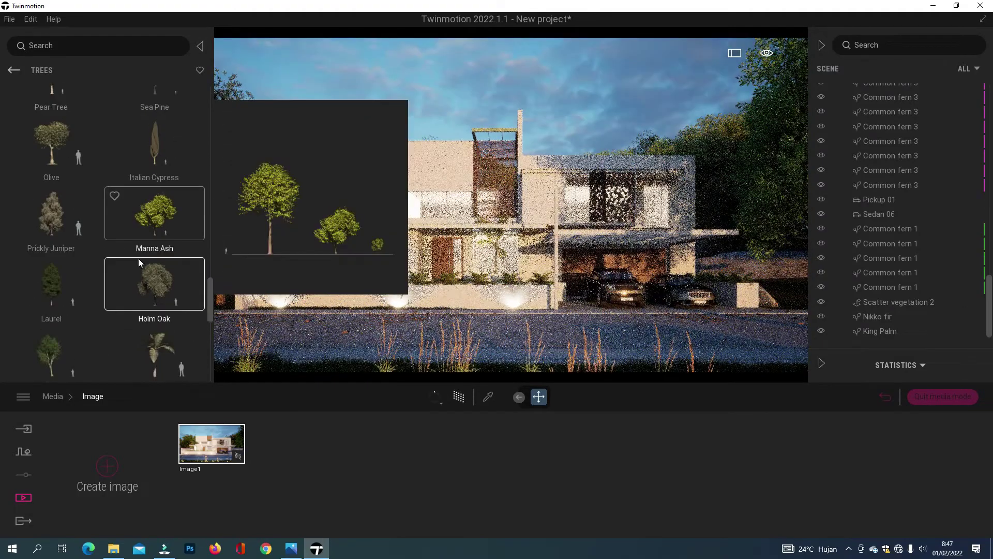
scroll(138, 258, down, 3)
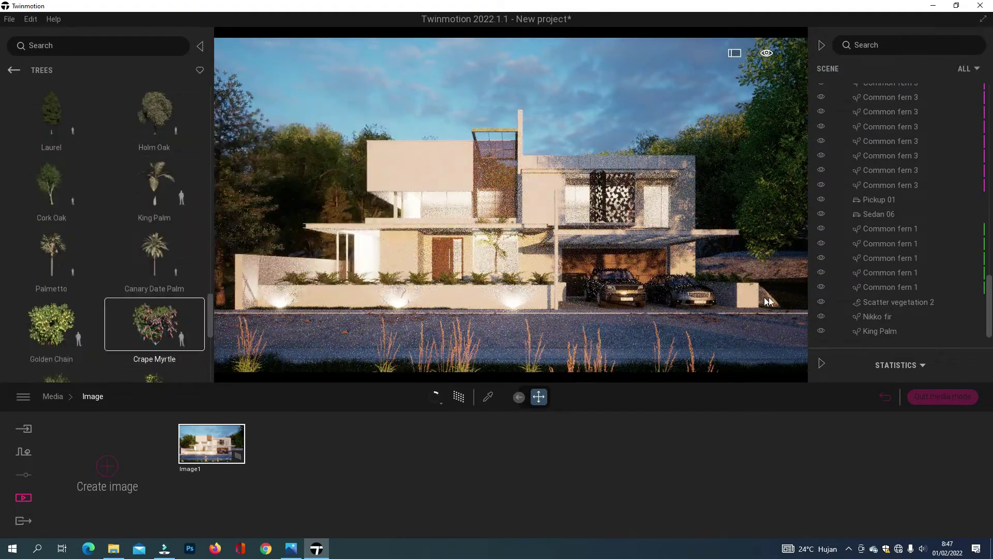
drag(768, 301, 796, 301)
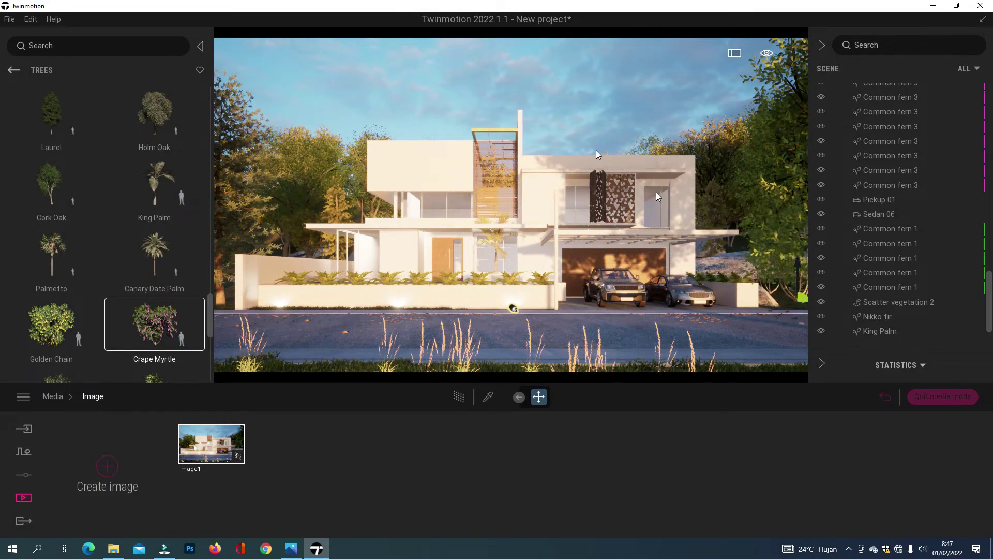
click(543, 61)
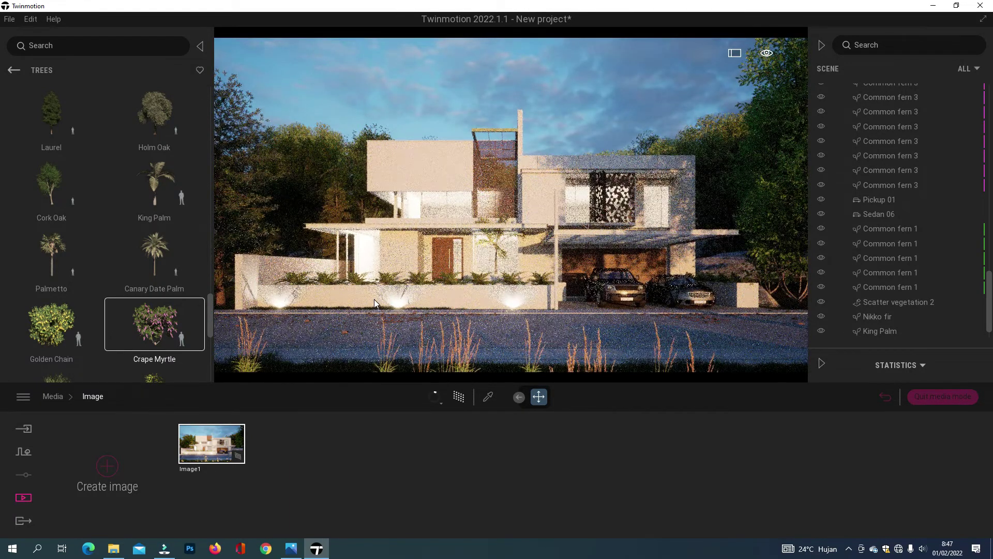
click(459, 399)
Place the posed human Pak on the roadside in front of the low planter wall, near its end farthest from the garage
click(14, 69)
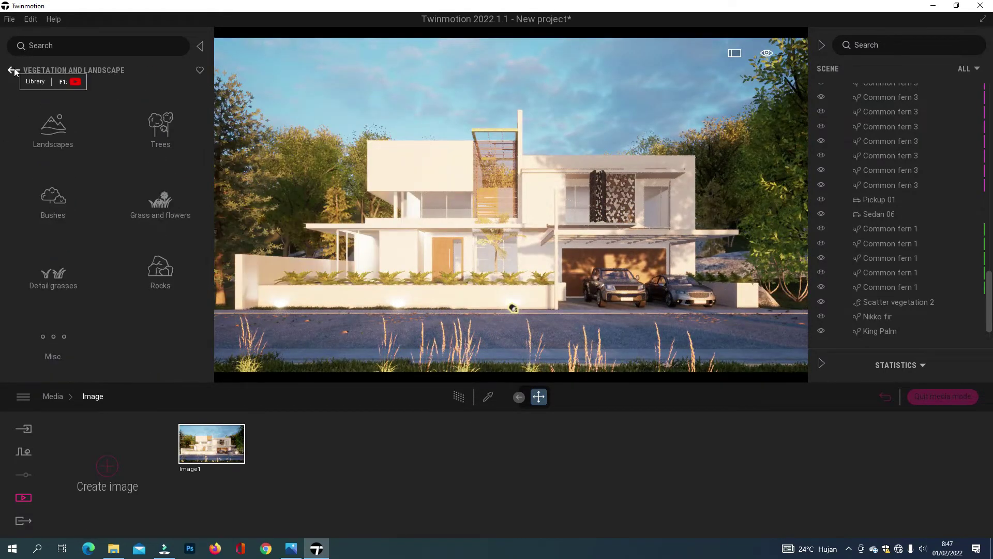
click(14, 70)
click(40, 336)
click(56, 207)
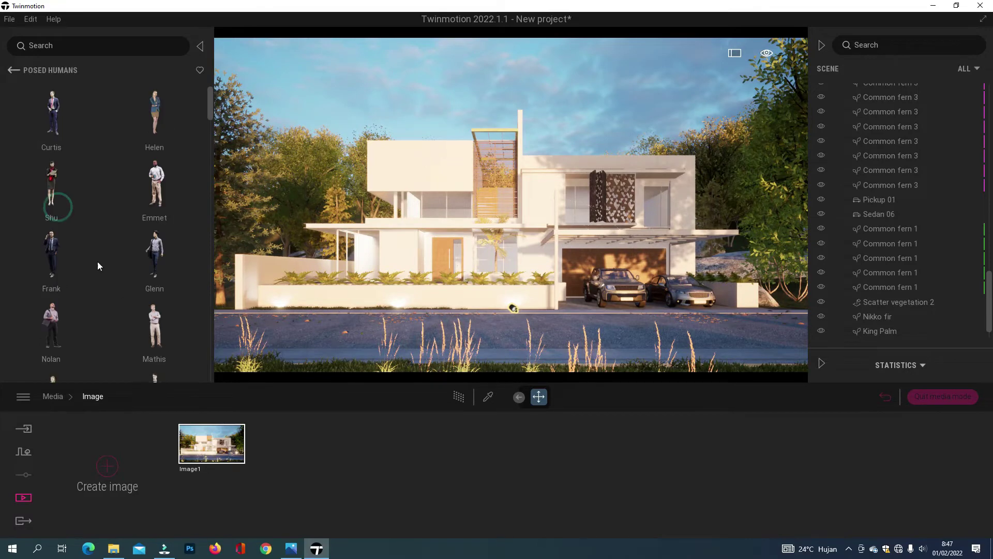
scroll(116, 303, down, 1)
scroll(116, 302, down, 5)
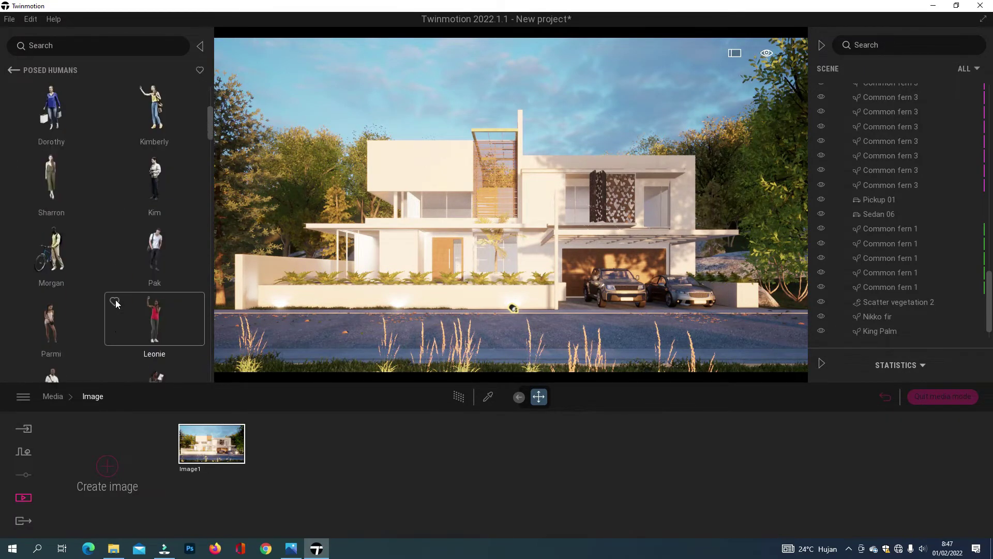
drag(200, 270, 293, 312)
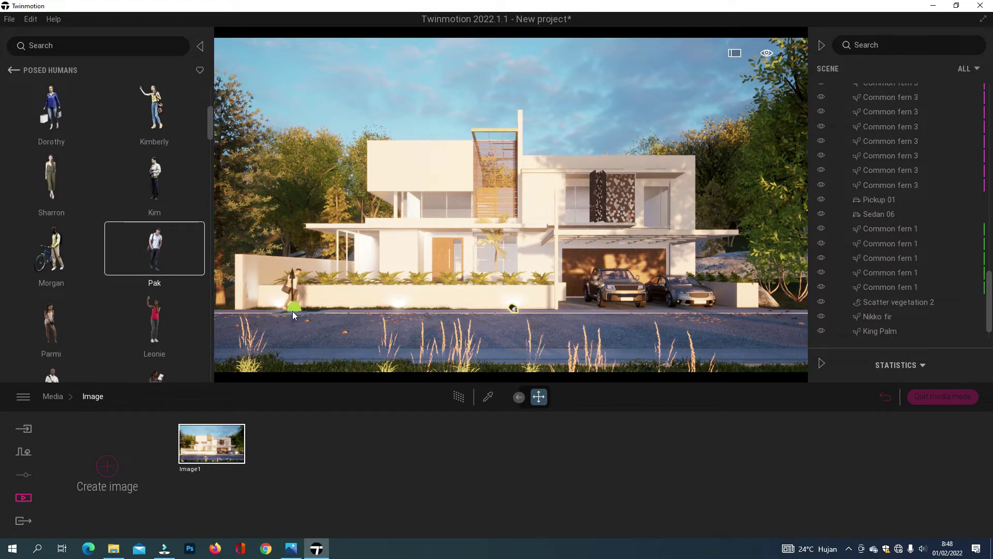
Check the placed Pak figure's position by the low planter wall up close and quit media mode
scroll(269, 348, up, 3)
right_drag(269, 349, 358, 313)
scroll(359, 314, up, 3)
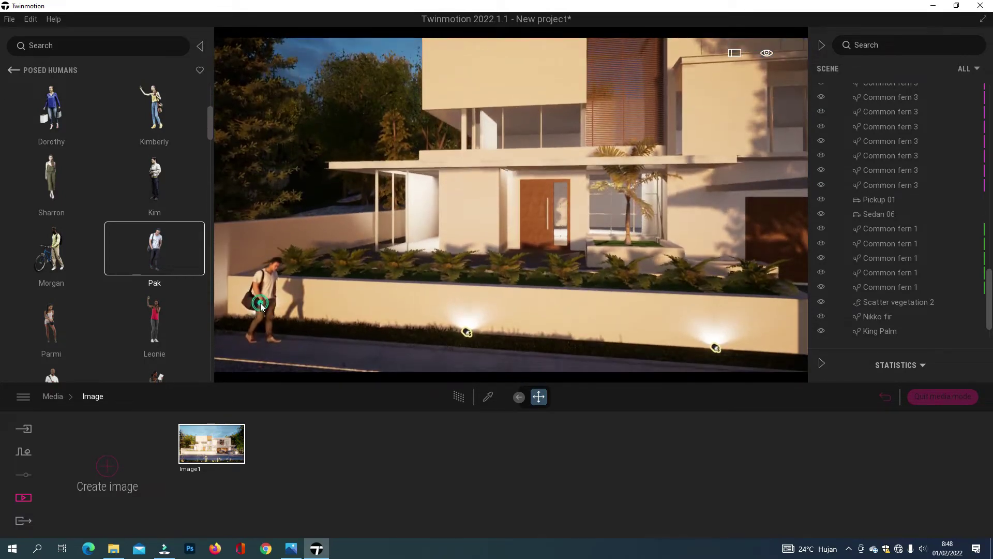
click(259, 303)
click(929, 396)
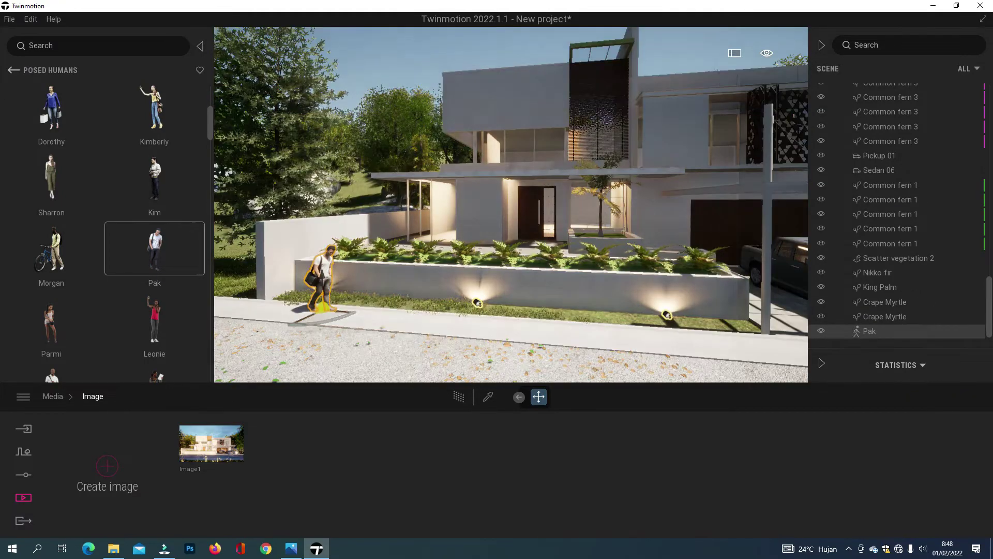
right_drag(308, 315, 358, 284)
drag(358, 284, 351, 289)
scroll(440, 270, up, 4)
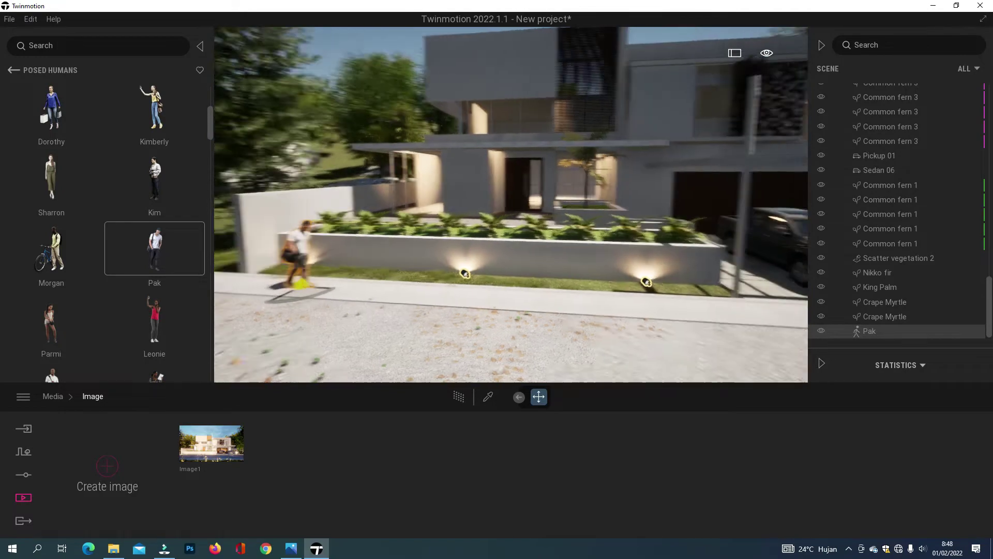
Place the posed human Louis on the front terrace behind the fern planter, facing the entrance door
key(e)
key(Escape)
key(q)
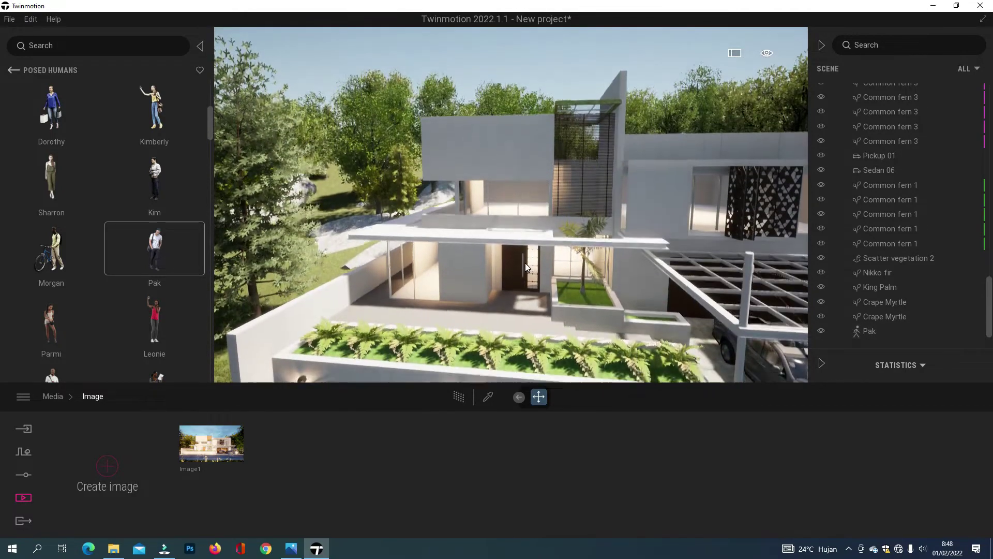
scroll(135, 290, down, 1)
scroll(135, 294, down, 6)
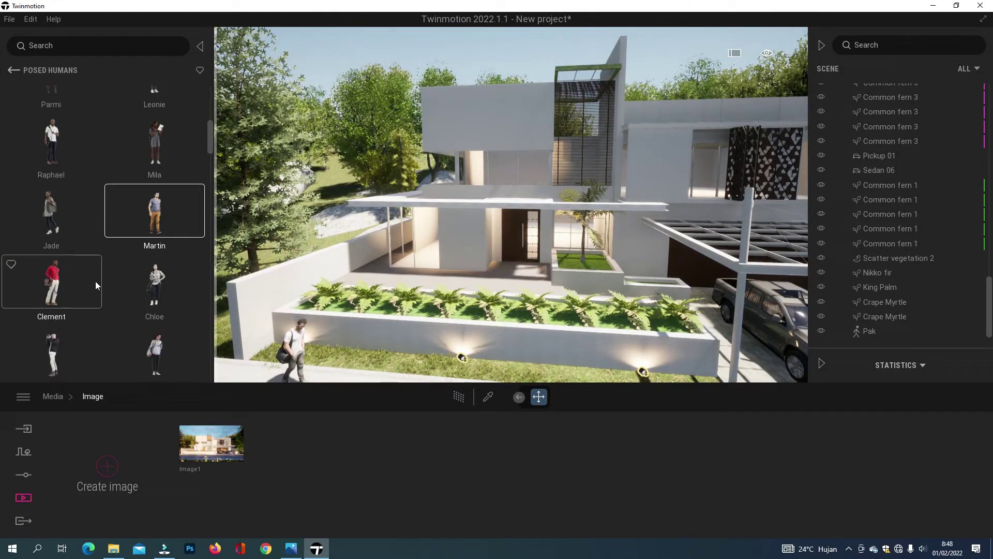
scroll(97, 281, down, 6)
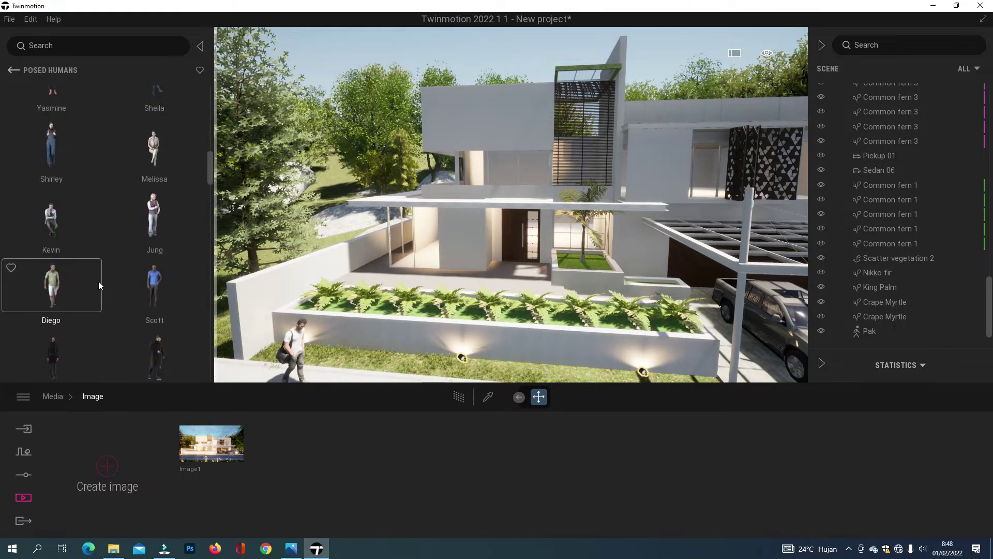
drag(159, 271, 692, 220)
key(e)
mouse_move(545, 312)
mouse_down()
mouse_move(557, 323)
mouse_move(542, 330)
mouse_up()
key(Escape)
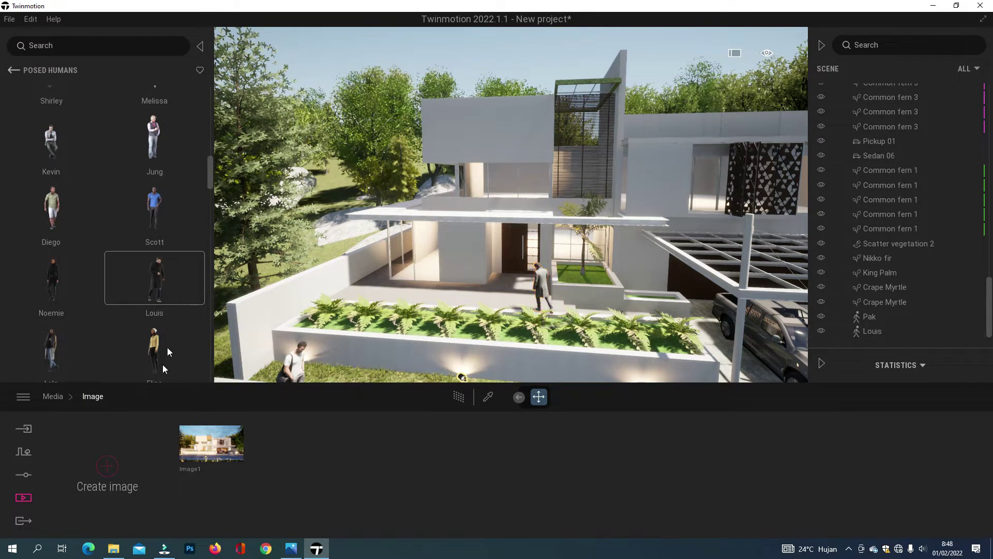
Recall Image1, nudge its camera slightly sideways away from the garage, and refresh the saved view
click(219, 440)
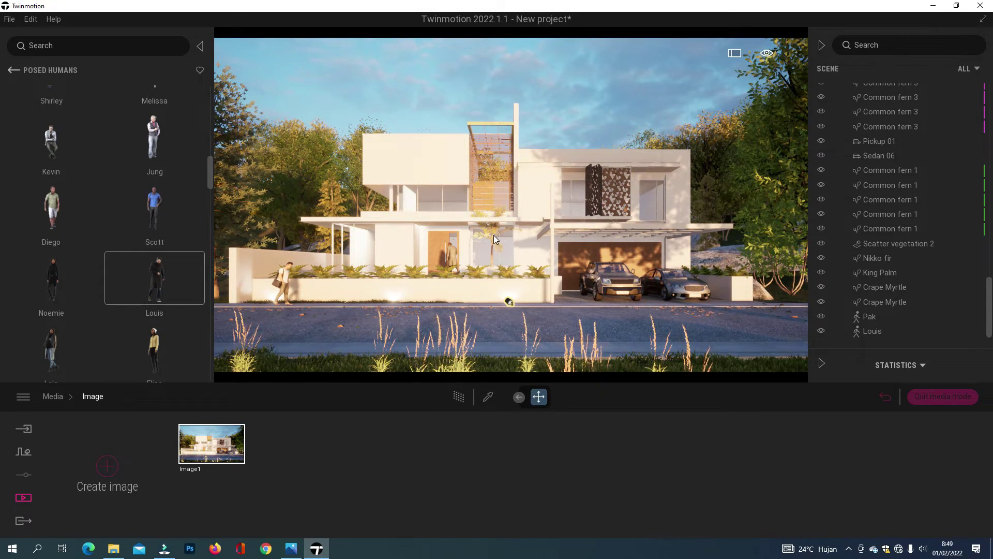
right_drag(494, 235, 488, 225)
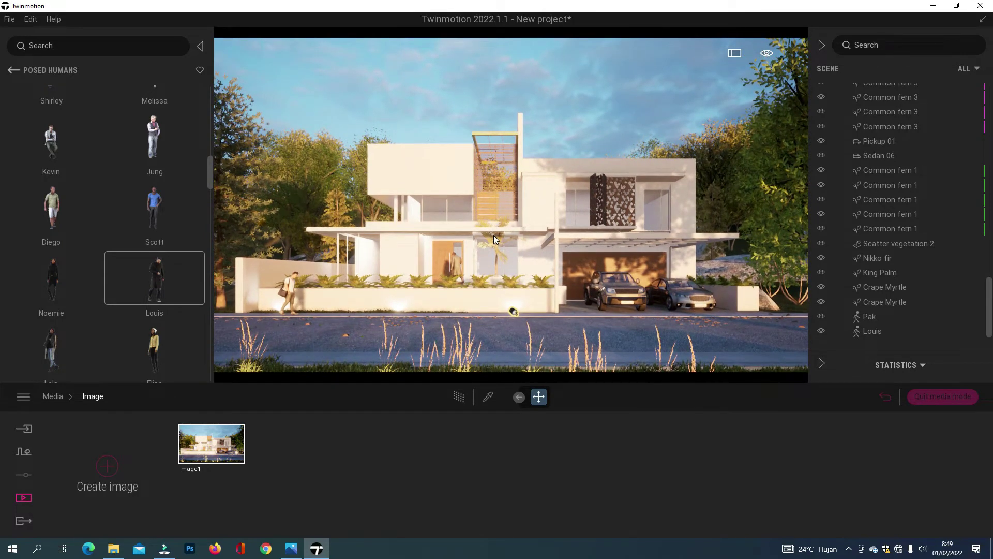
key(a)
key(a)
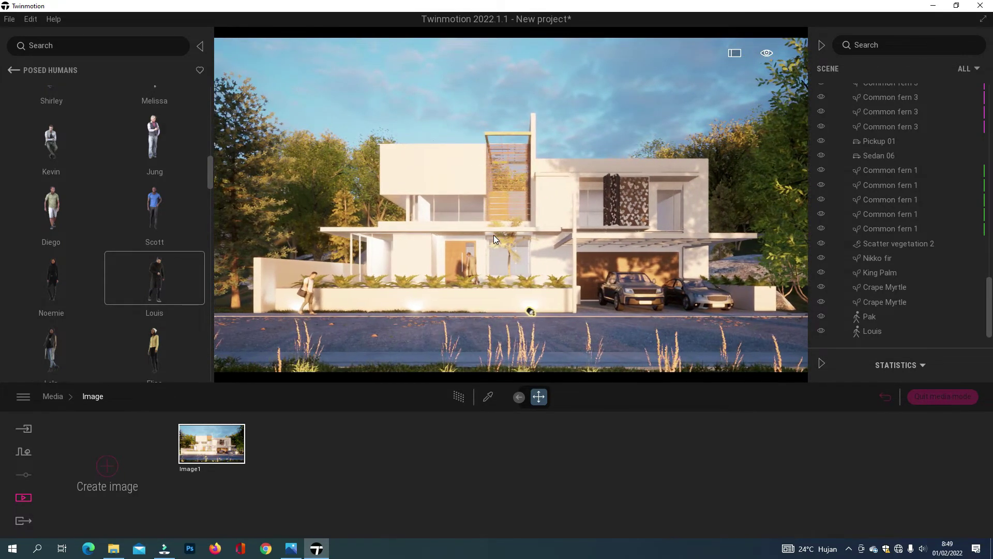
key(a)
key(d)
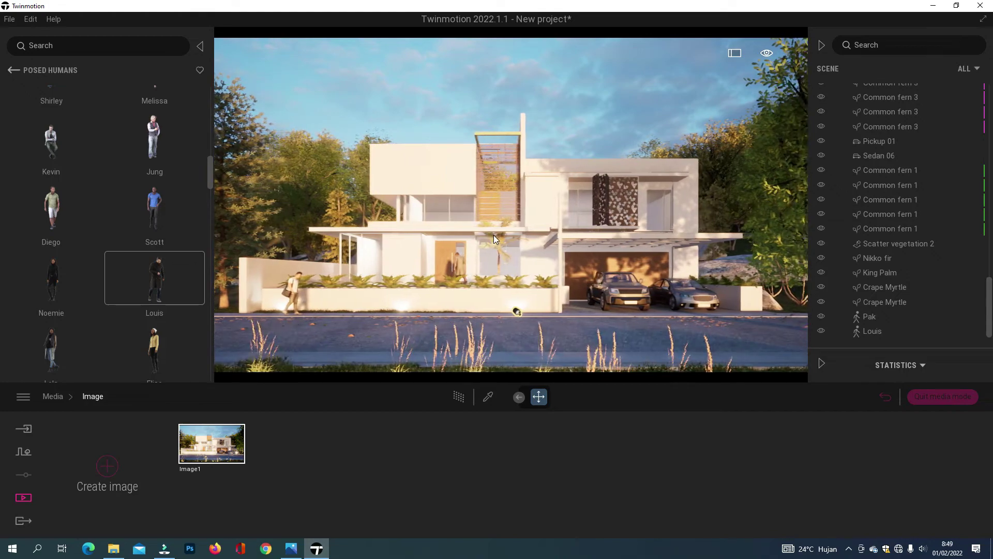
click(219, 419)
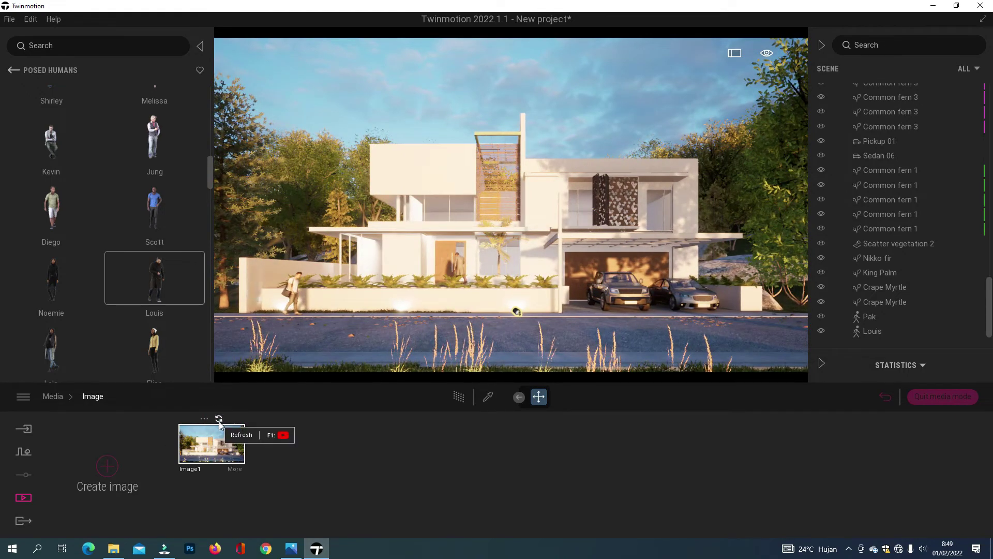
Preview the updated Image1 with the Path Tracer, turn it off, and quit media mode
click(460, 398)
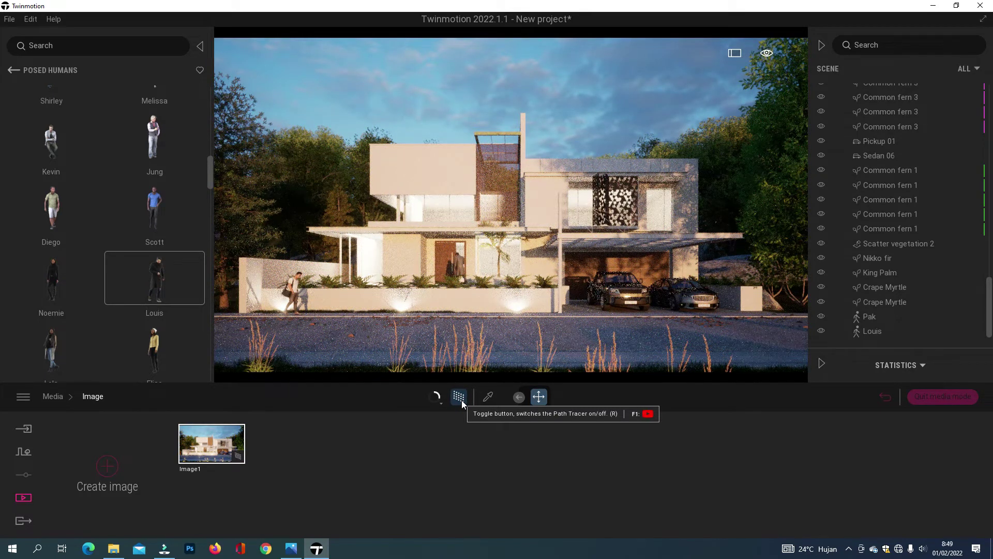
click(461, 397)
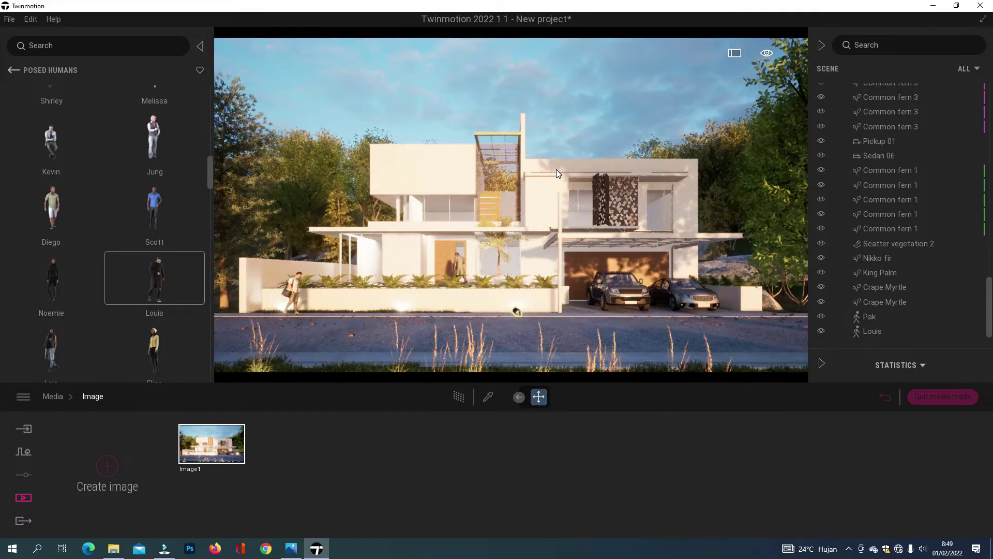
click(934, 398)
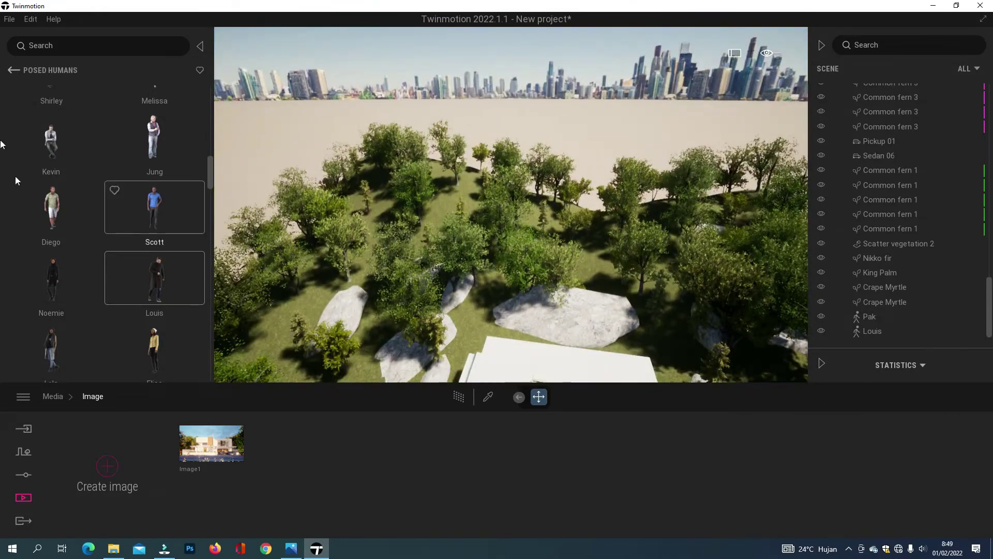
Try a Littleleaf Linden at 100% age behind the house near the rear roof corner and delete it
click(14, 70)
click(14, 70)
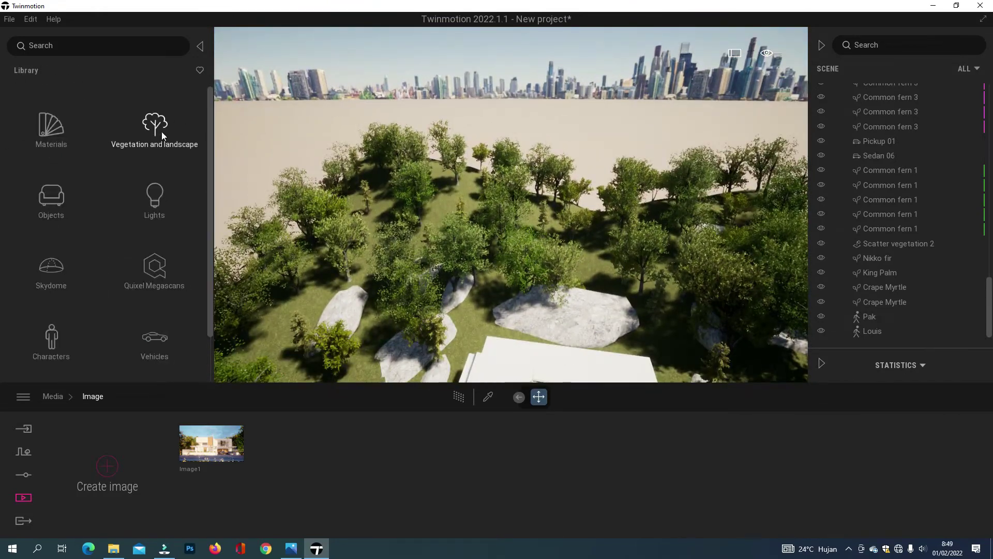
click(158, 132)
click(157, 130)
drag(160, 195, 486, 327)
drag(145, 359, 153, 321)
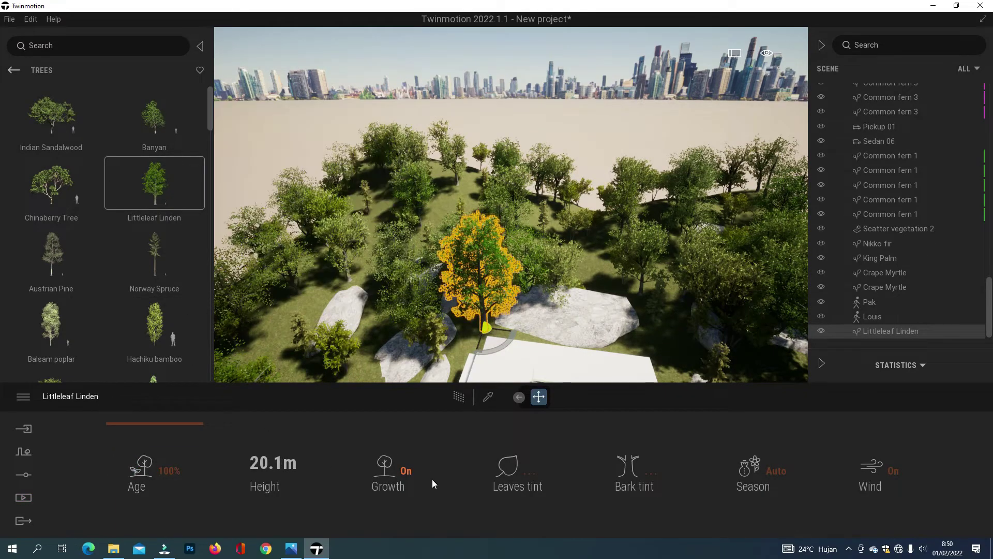
key(q)
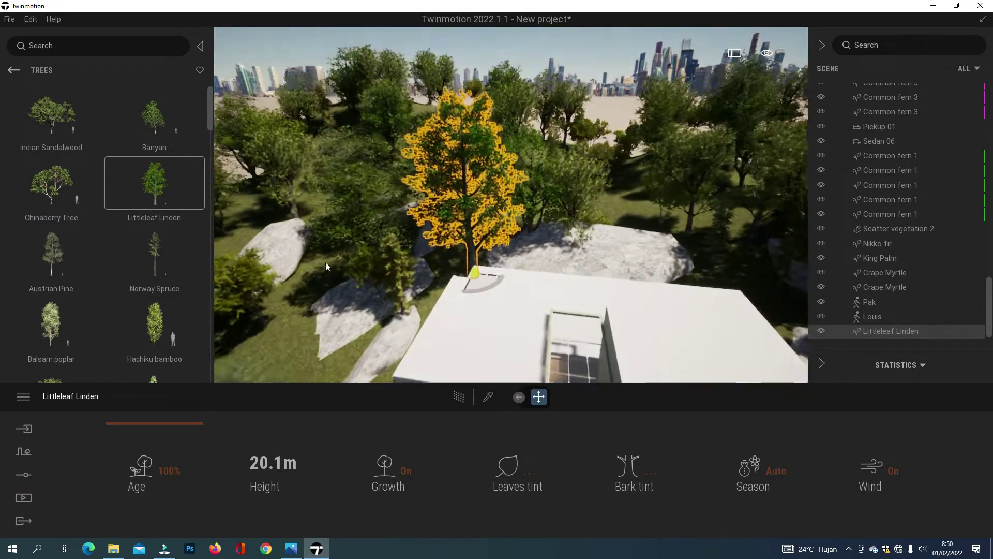
key(Delete)
Place a Horse Chestnut behind the house near the rear roof corner farthest from the garage and increase its age
scroll(97, 249, down, 10)
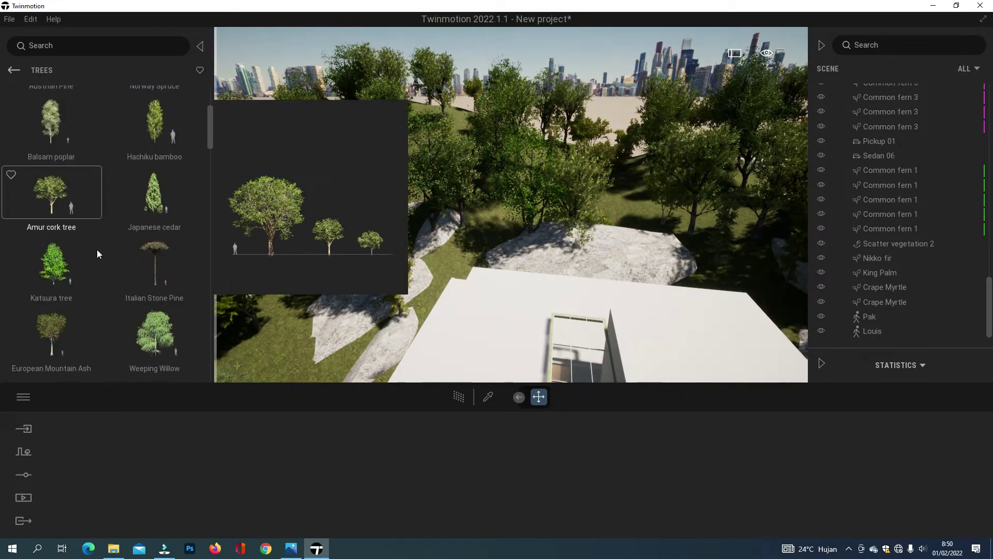
scroll(148, 294, down, 7)
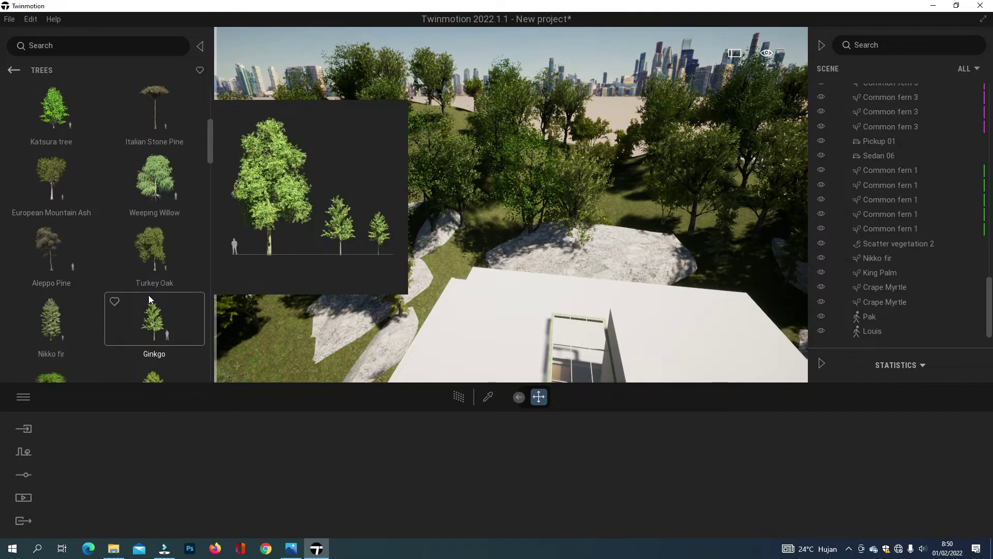
scroll(132, 290, down, 7)
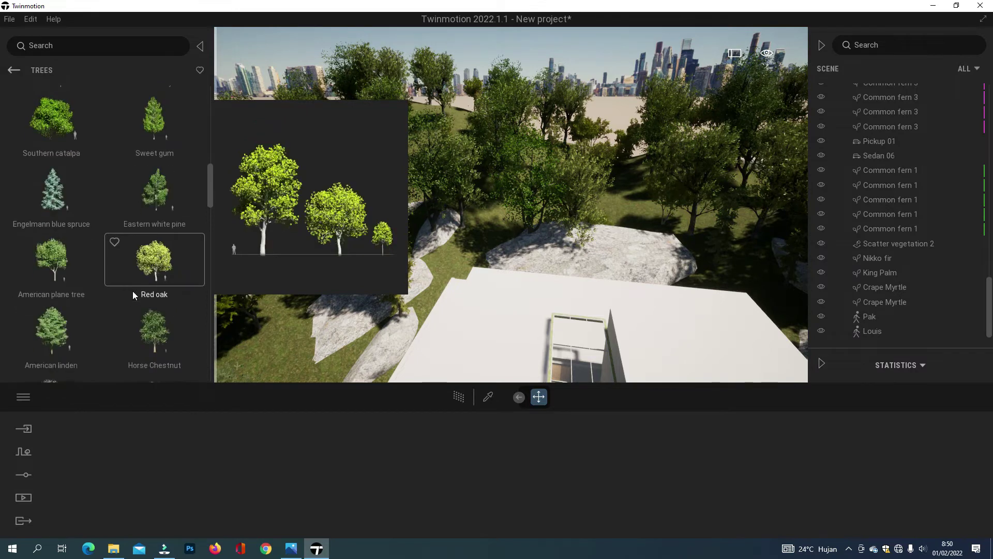
mouse_move(158, 286)
mouse_down()
mouse_move(463, 271)
mouse_move(541, 215)
mouse_up()
key(Escape)
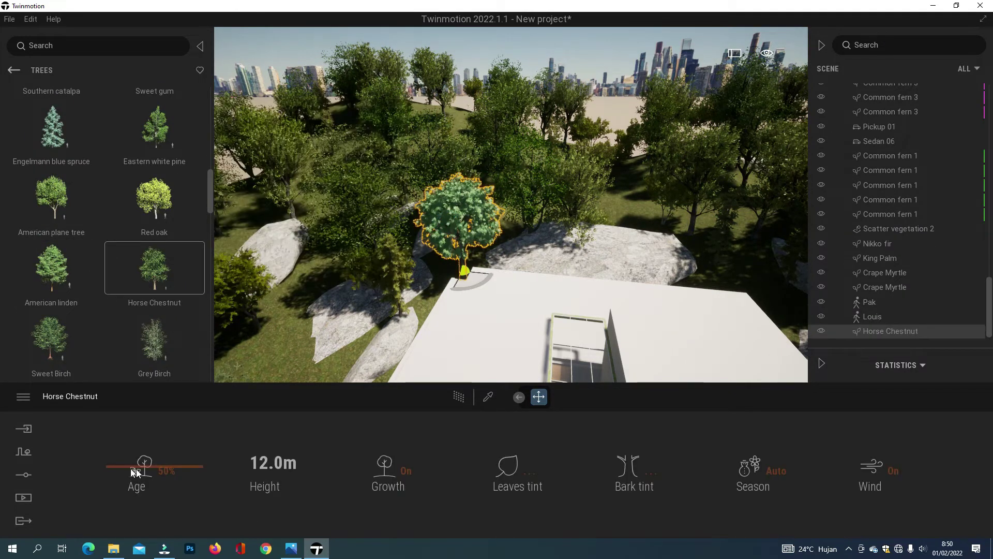
drag(136, 469, 206, 467)
key(Escape)
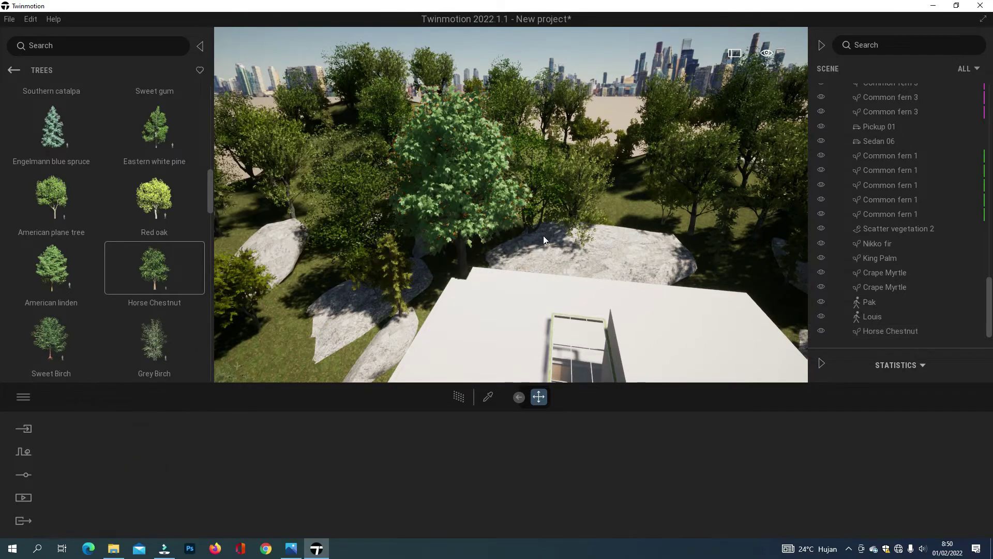
Try a Lawsonŷ Falsecypress behind the house between the Horse Chestnut and the garage side, with its age set to 79%
middle_drag(542, 236, 542, 276)
scroll(152, 328, down, 1)
scroll(151, 324, down, 1)
drag(170, 277, 550, 329)
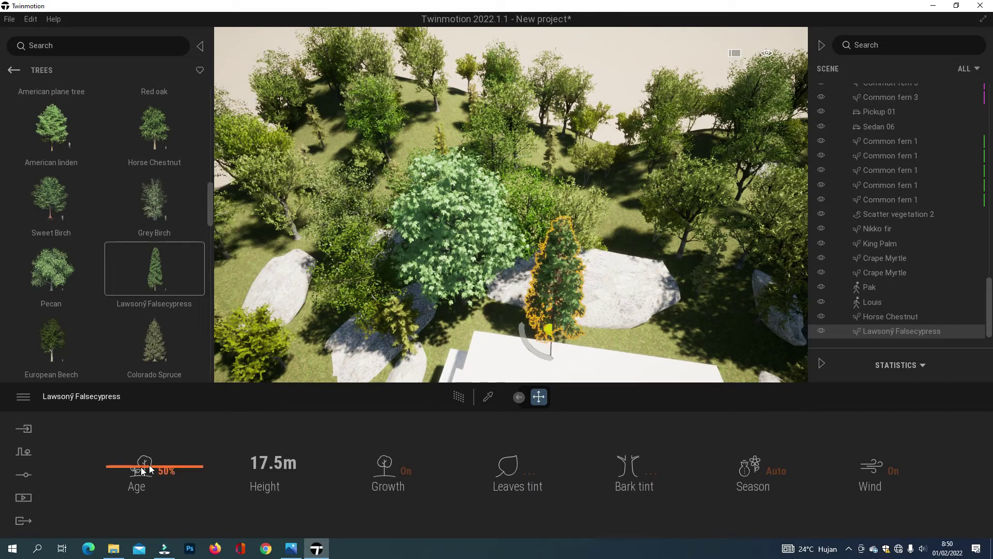
drag(129, 471, 139, 442)
Recall the Image1 view to check both new trees rising behind the roof
click(23, 497)
click(209, 486)
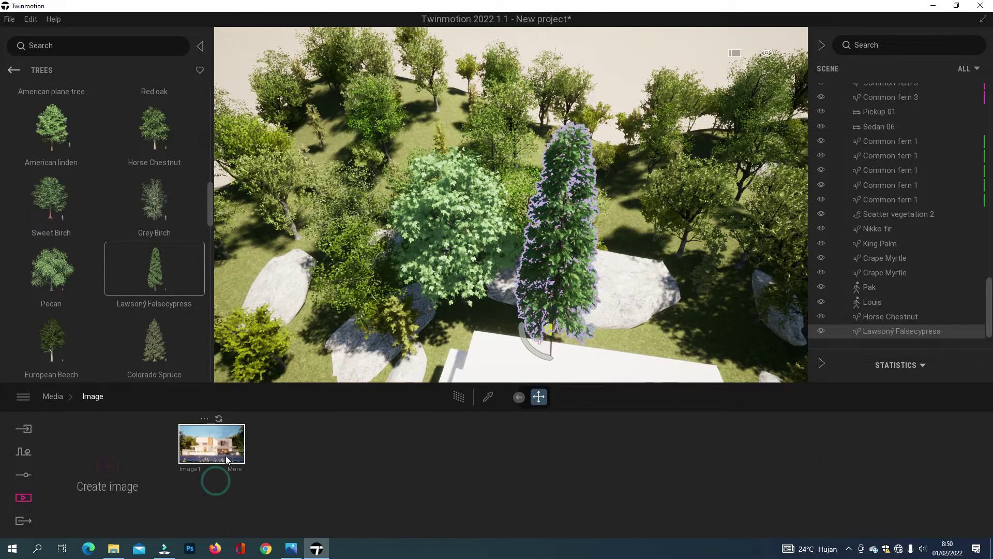
click(226, 455)
click(541, 58)
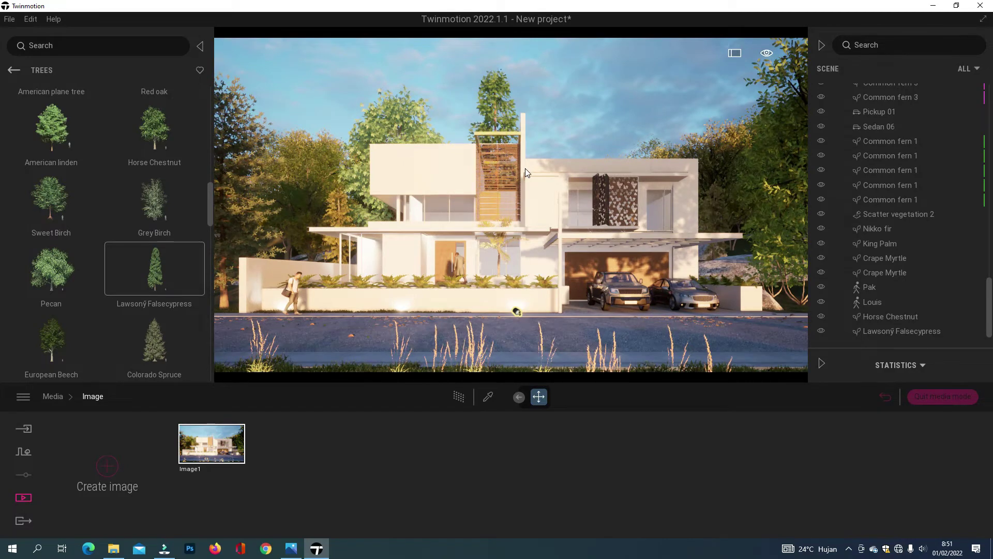
Move the Lawsonŷ Falsecypress about 6.5 m towards the garage side and reduce its age to 62%
key(e)
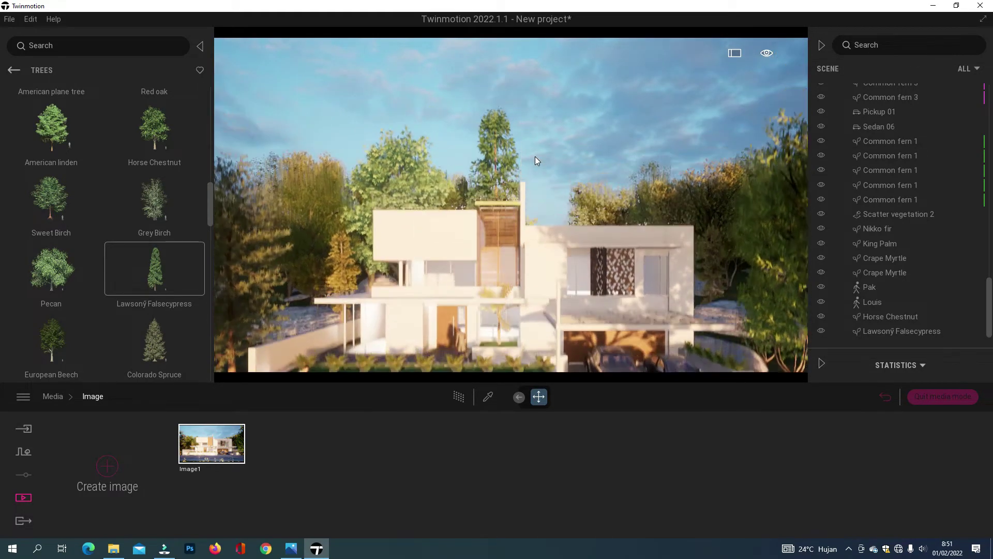
right_drag(556, 190, 468, 181)
click(468, 187)
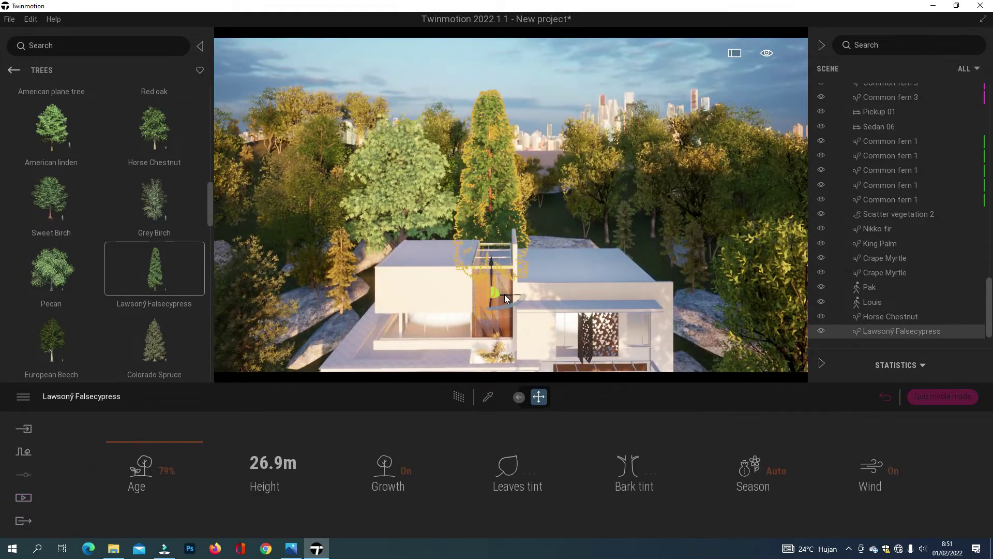
drag(507, 299, 576, 300)
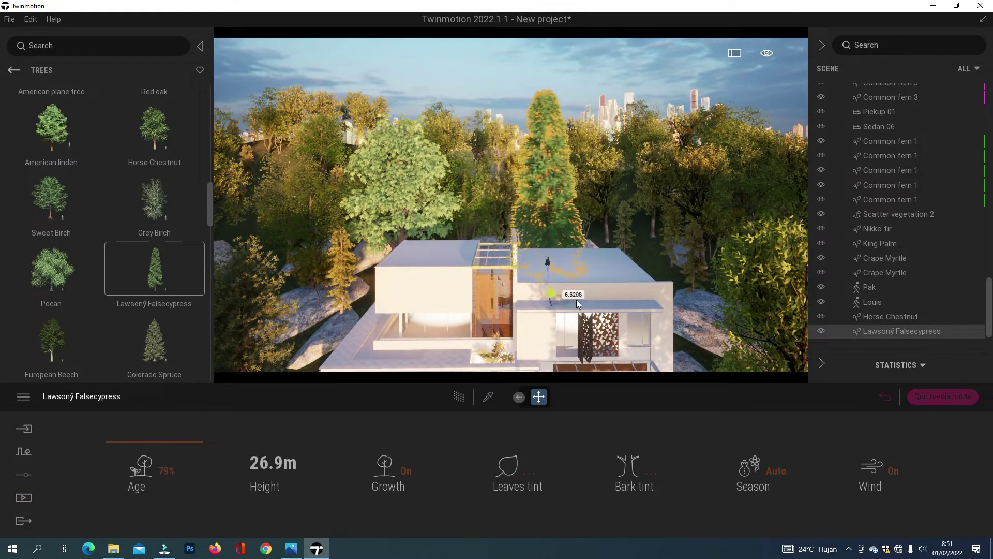
click(172, 447)
click(169, 451)
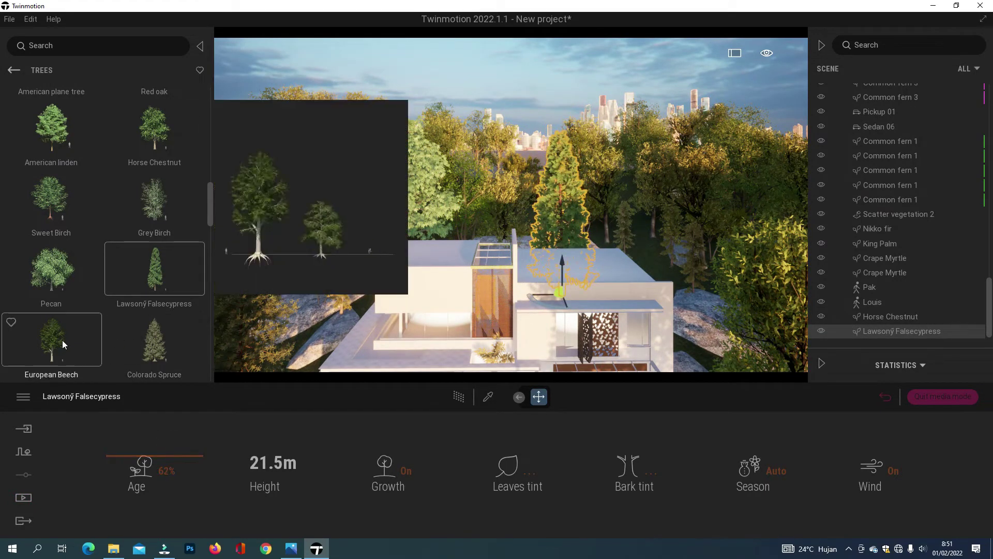
Place a European Beech behind the garage wing and delete the Lawsonŷ Falsecypress beside it
drag(62, 340, 669, 259)
key(e)
right_drag(592, 293, 575, 244)
mouse_move(576, 244)
mouse_down()
mouse_move(605, 384)
mouse_move(618, 377)
mouse_move(614, 220)
mouse_move(635, 263)
mouse_move(654, 273)
mouse_move(634, 328)
mouse_move(607, 324)
mouse_up()
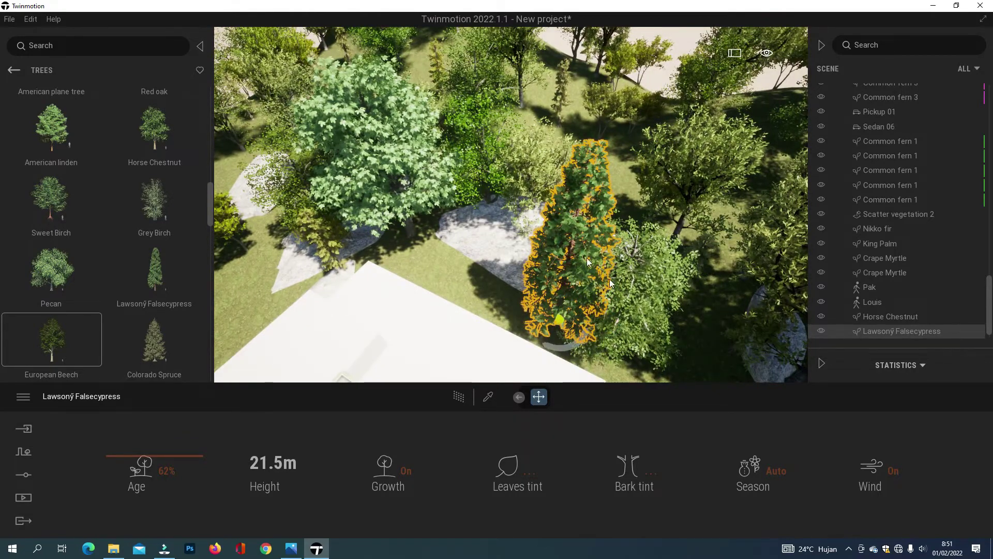
key(Delete)
Increase the European Beech's age and recall the Image1 view to check the tree behind the roof
click(641, 297)
drag(135, 468, 120, 440)
click(23, 497)
click(125, 480)
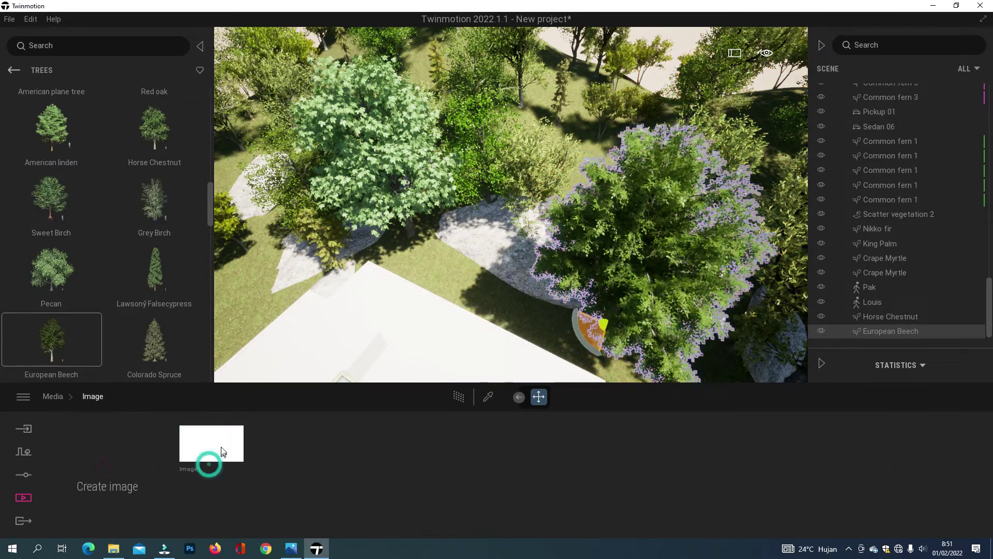
click(221, 447)
click(510, 108)
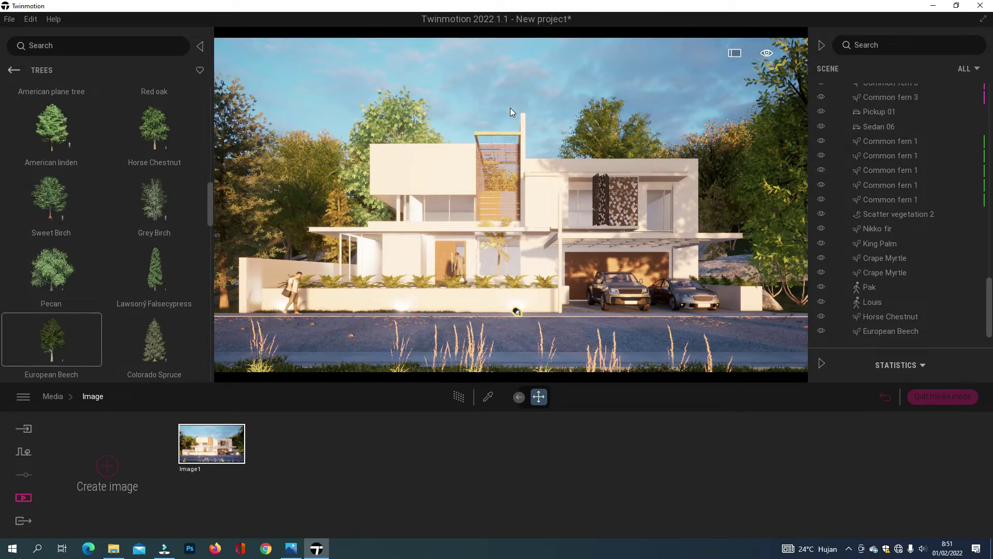
Set up a local image export with Image1 as the image to render
click(23, 520)
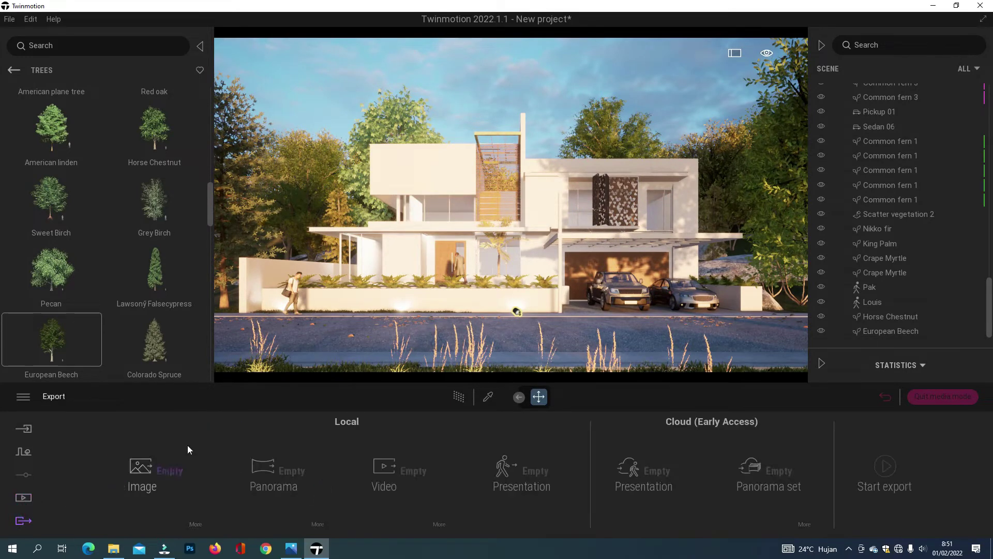
click(145, 467)
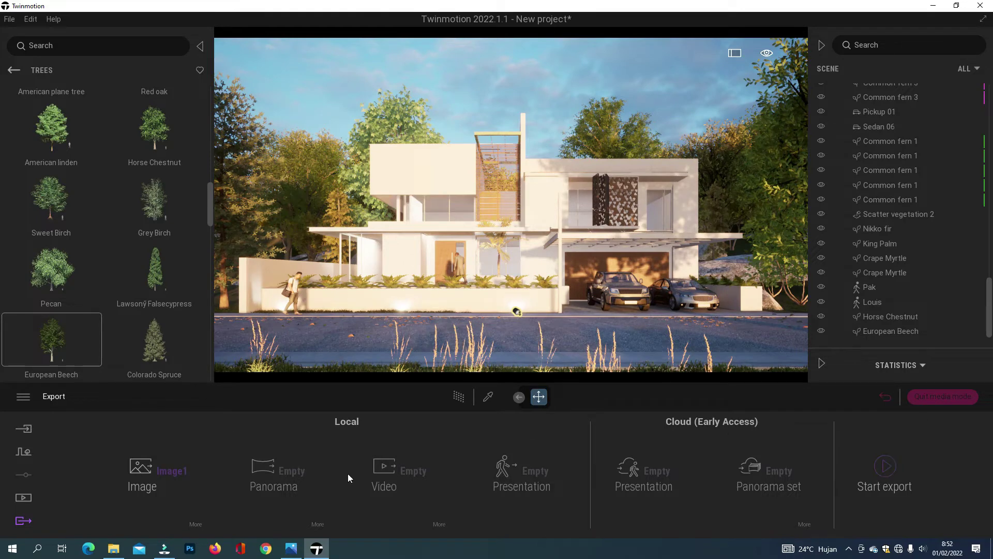
Set the image export's refinement to High and turn max lighting on
click(196, 524)
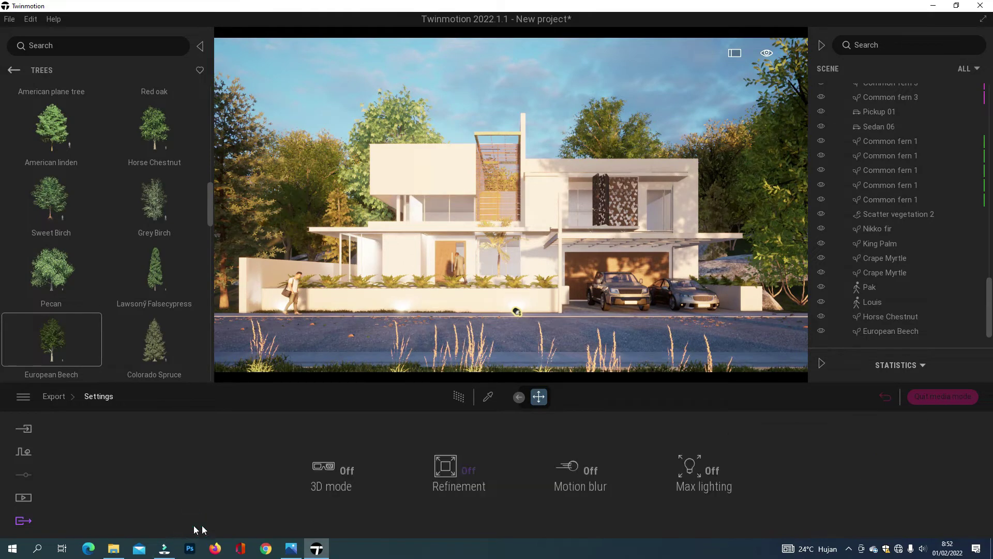
click(469, 475)
click(455, 424)
Apply the Clear glass material to the house's windows
click(11, 71)
click(11, 72)
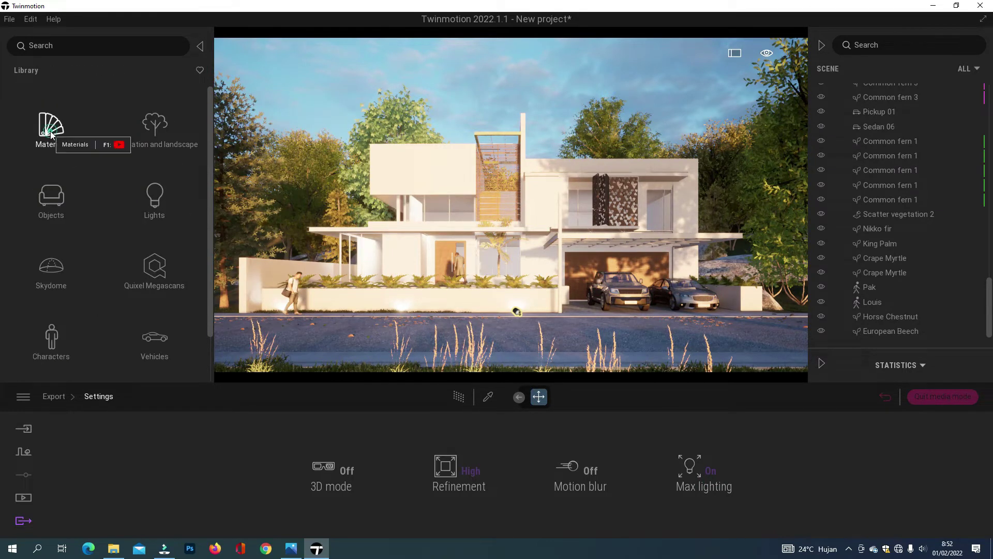
click(50, 133)
click(51, 133)
mouse_move(76, 118)
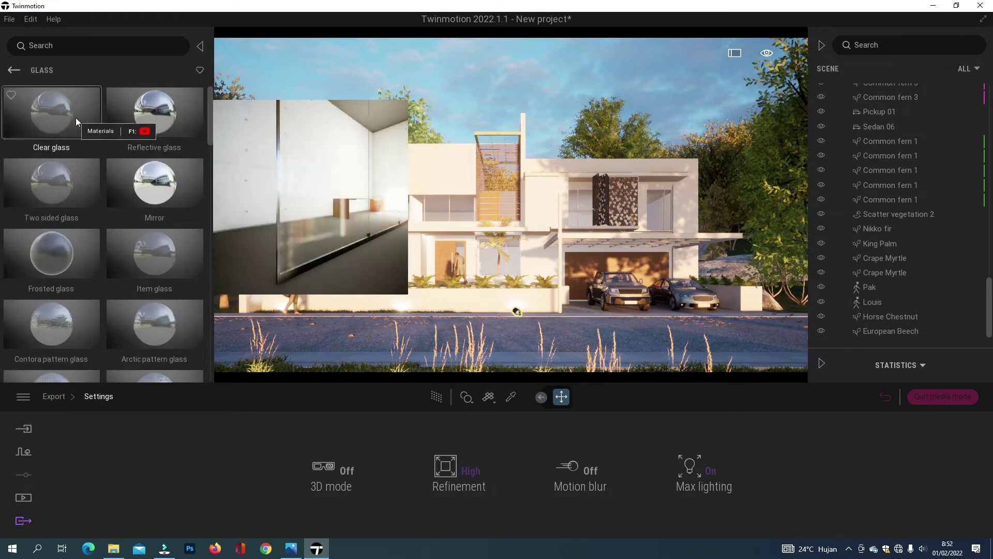
drag(54, 113, 434, 208)
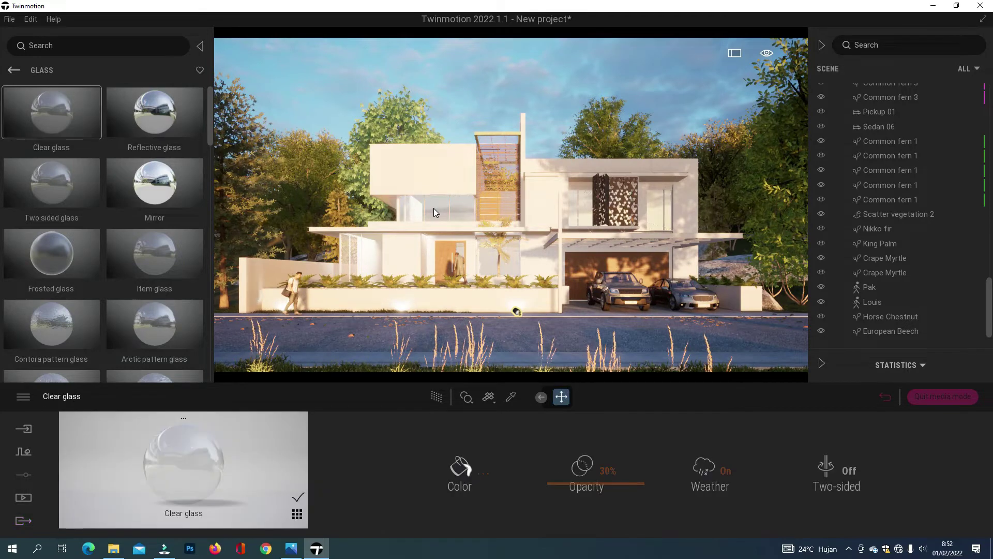
Apply the Bare concrete 03 material to the house's walls and preview it briefly with the Path Tracer
click(17, 73)
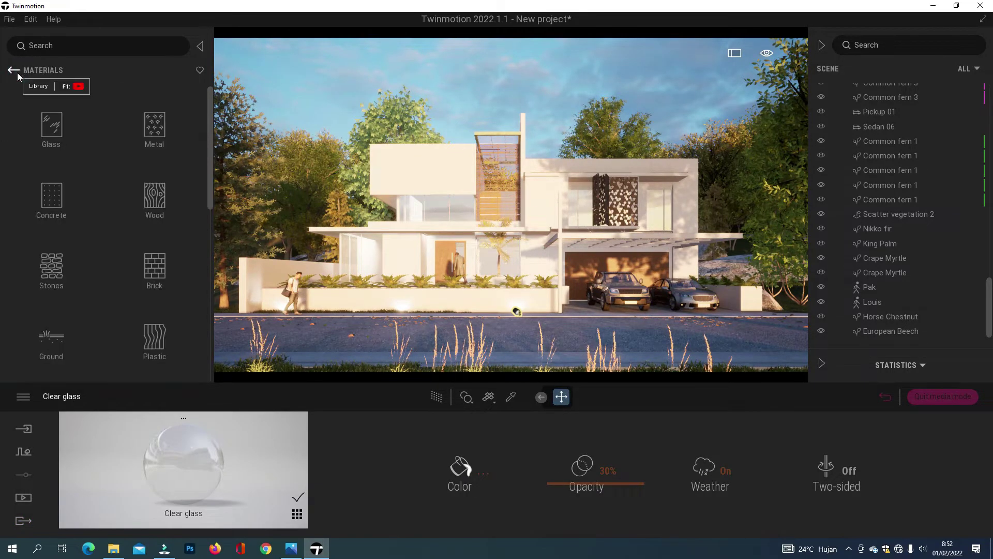
click(9, 70)
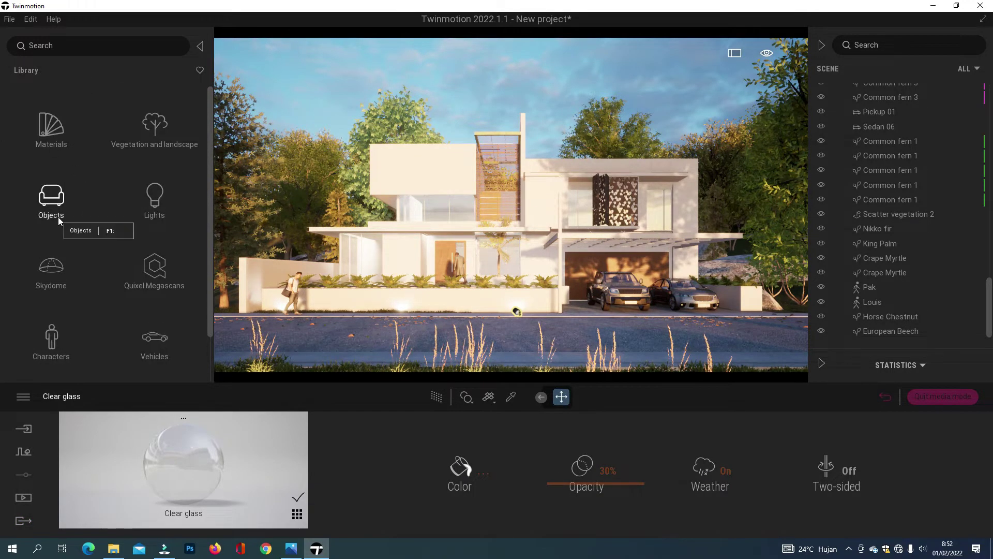
click(66, 141)
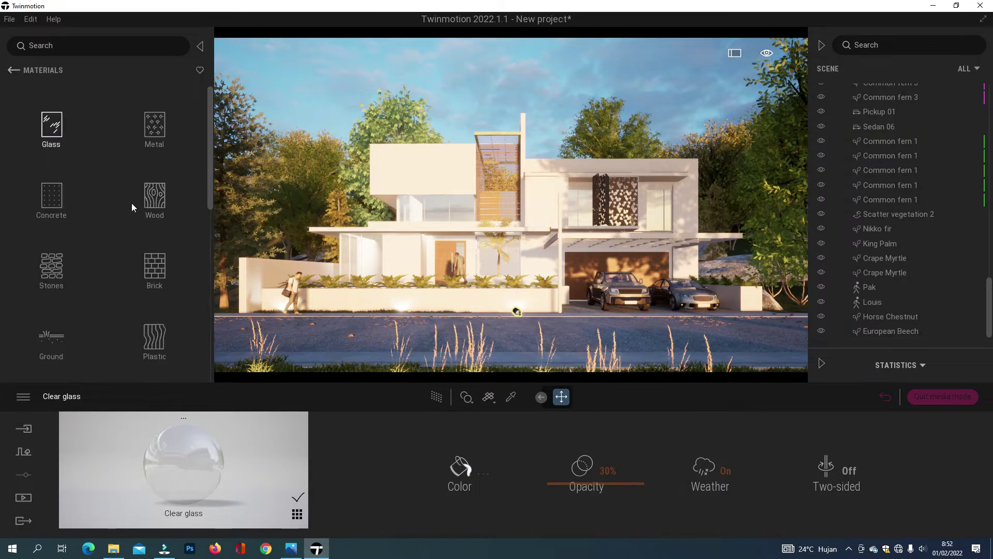
click(52, 201)
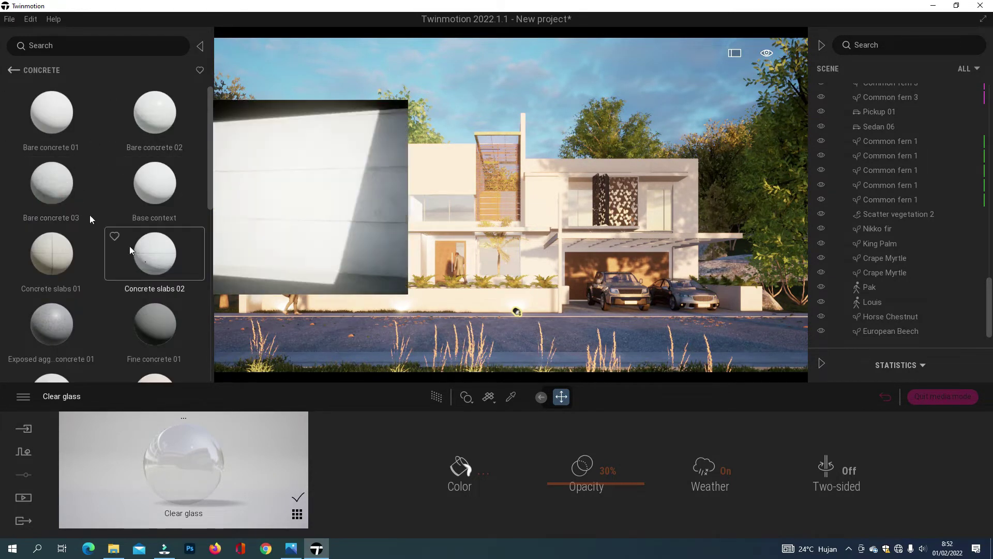
drag(51, 192, 430, 178)
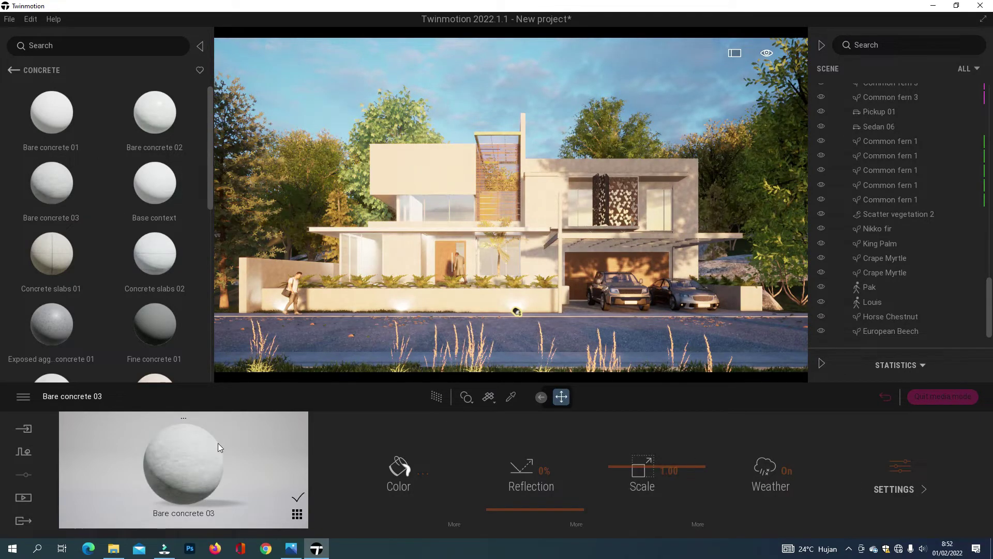
click(434, 398)
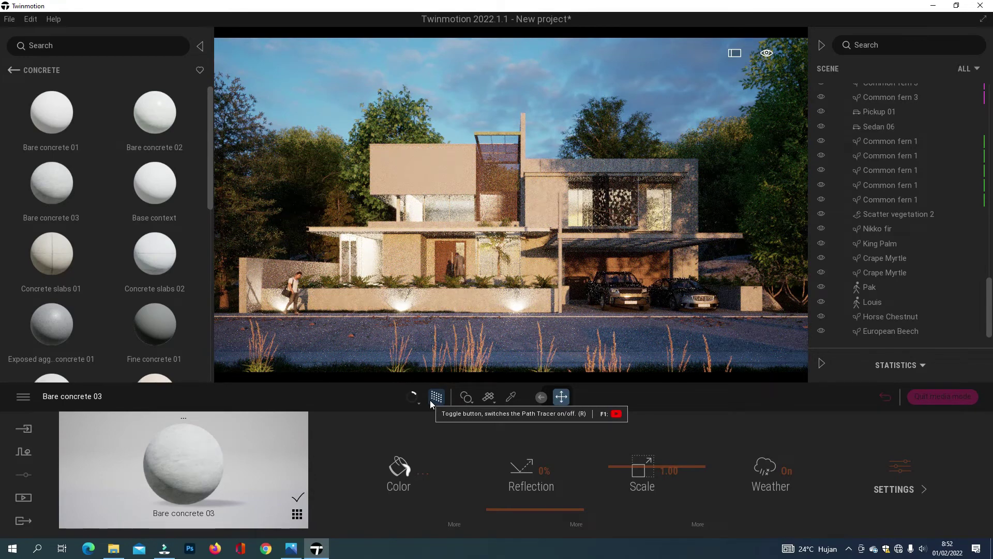
click(430, 398)
Place a Box Reflection Probe in front of the house, enlarge it to about 10.59 m and update its reflections
click(12, 69)
click(14, 70)
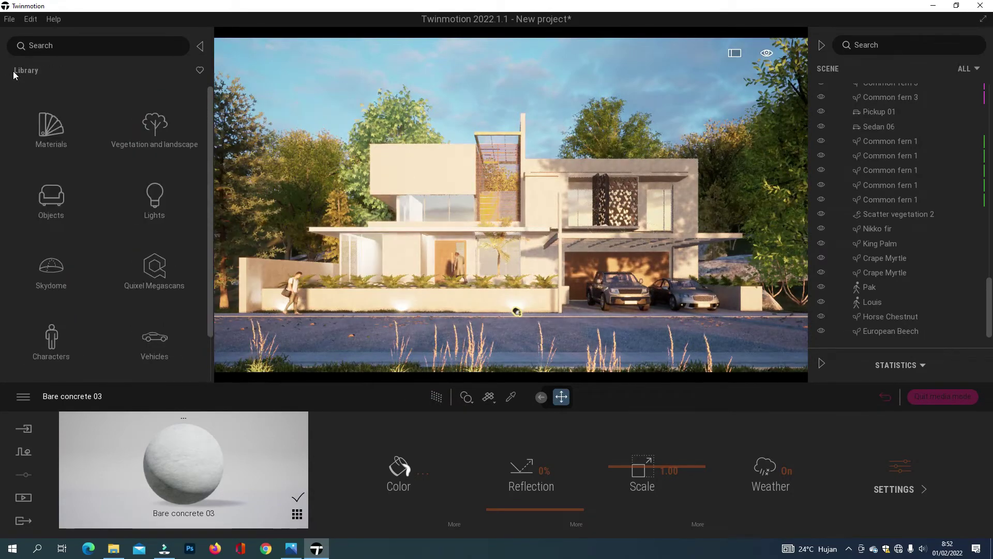
scroll(67, 340, down, 1)
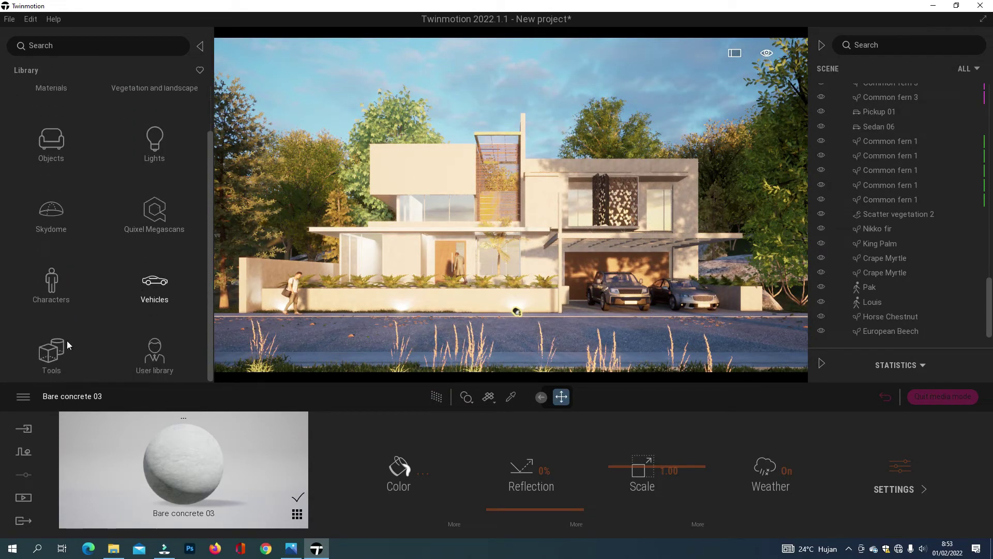
click(66, 341)
click(155, 124)
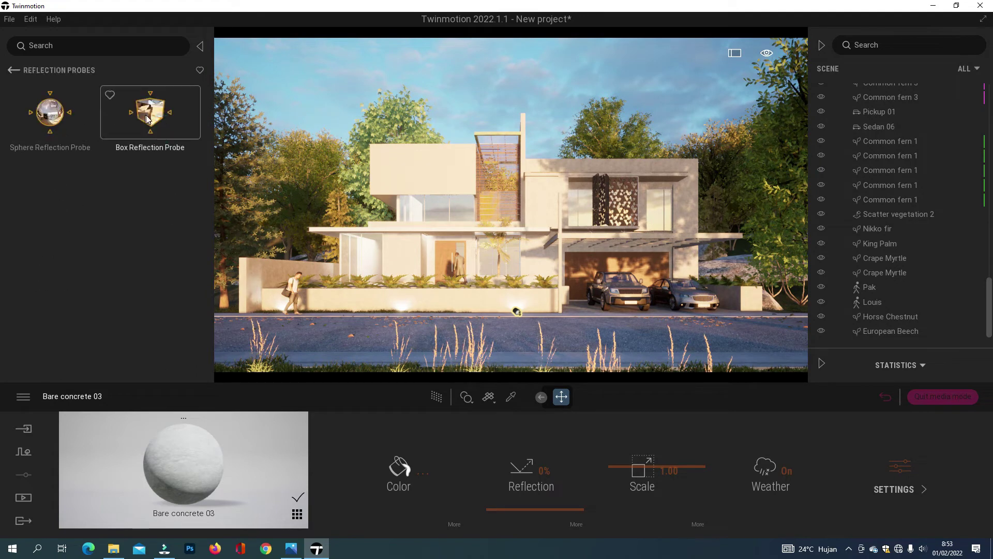
drag(147, 119, 526, 270)
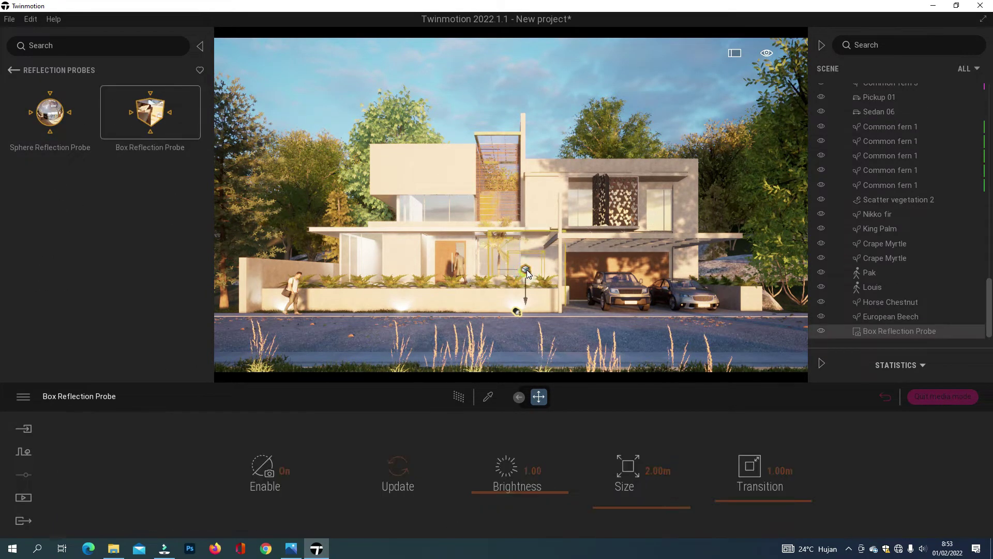
drag(612, 506, 592, 491)
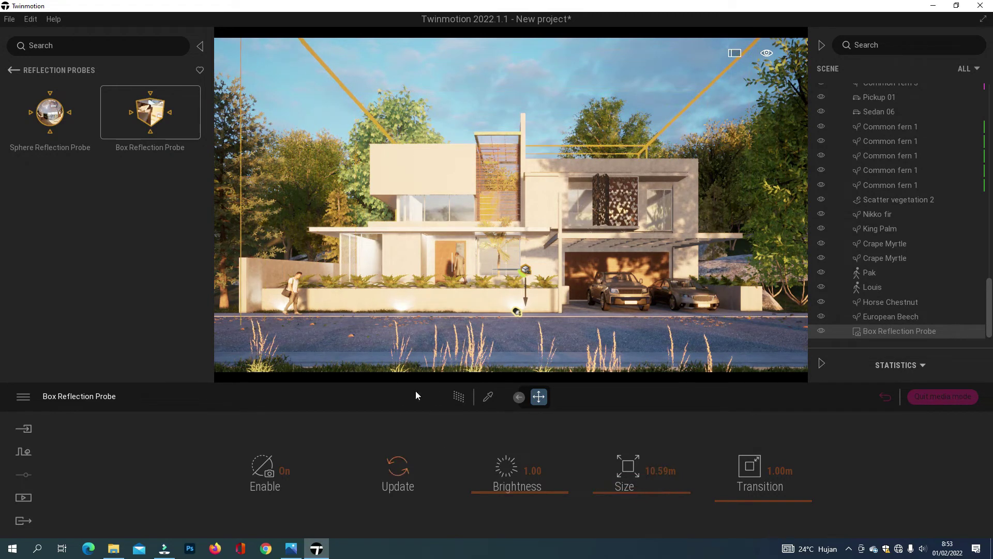
click(404, 472)
Place a Mossy leaks decal and a Leaking water decal side by side on the upper-floor box's front wall
click(14, 70)
click(13, 70)
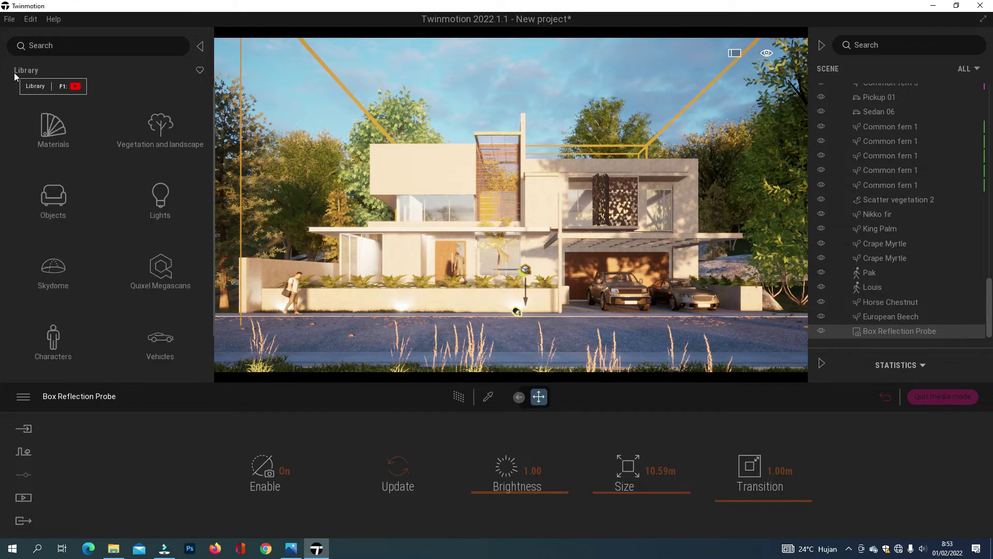
click(51, 198)
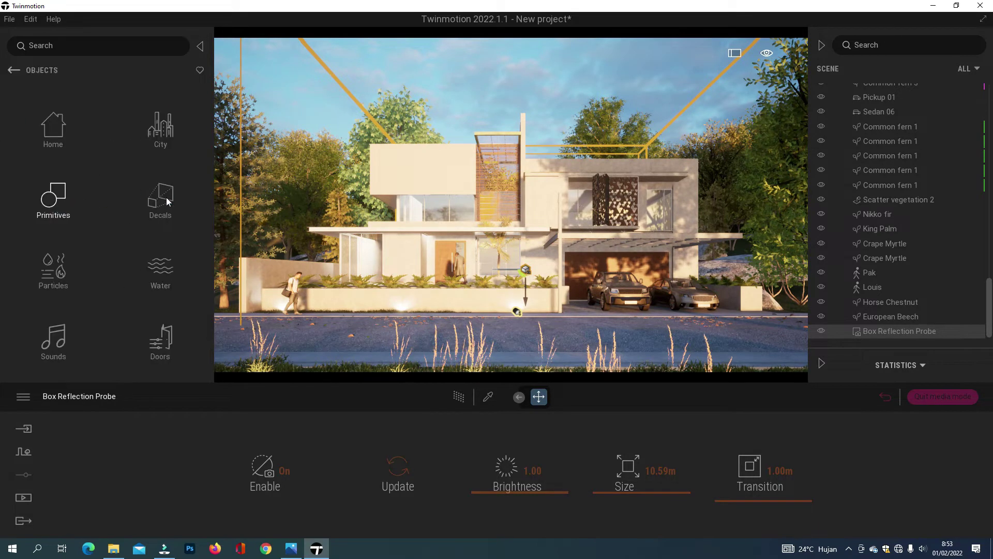
click(158, 198)
scroll(114, 190, down, 15)
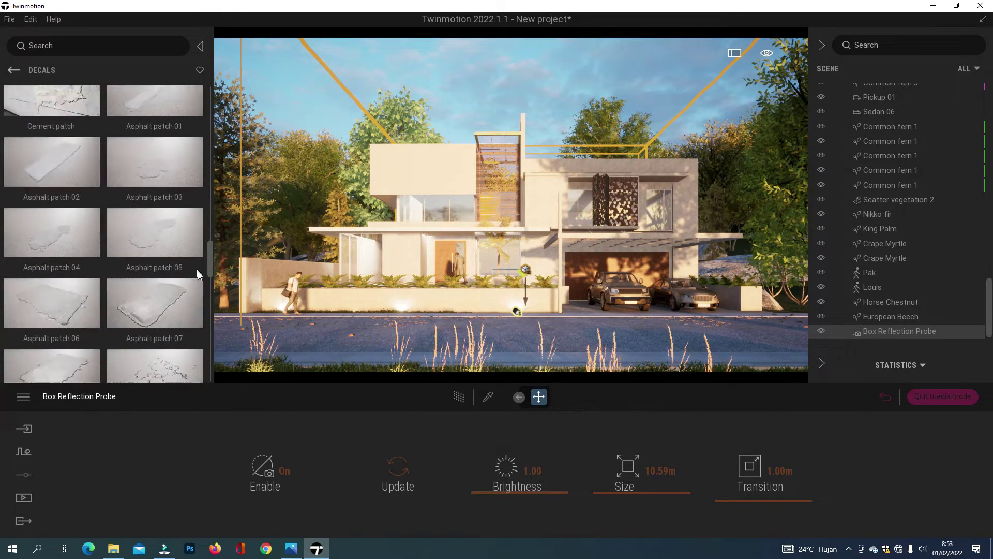
scroll(200, 282, down, 6)
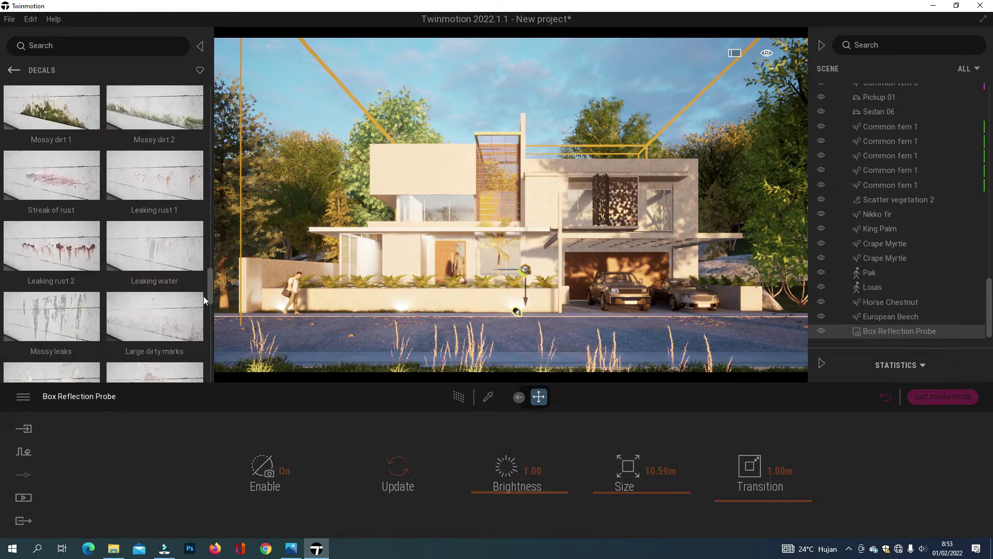
scroll(205, 303, down, 1)
scroll(205, 299, up, 2)
drag(37, 235, 409, 173)
click(151, 173)
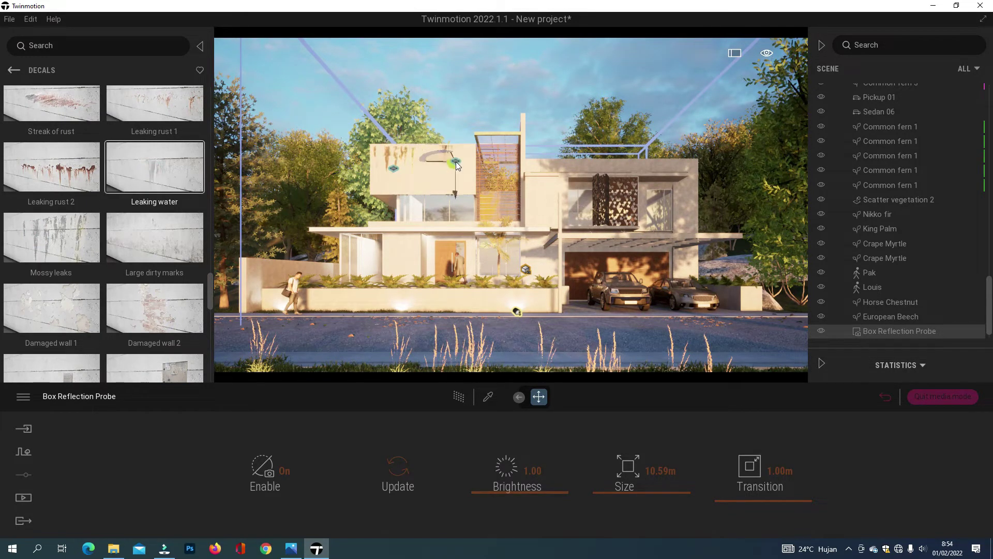
drag(450, 163, 452, 163)
click(485, 94)
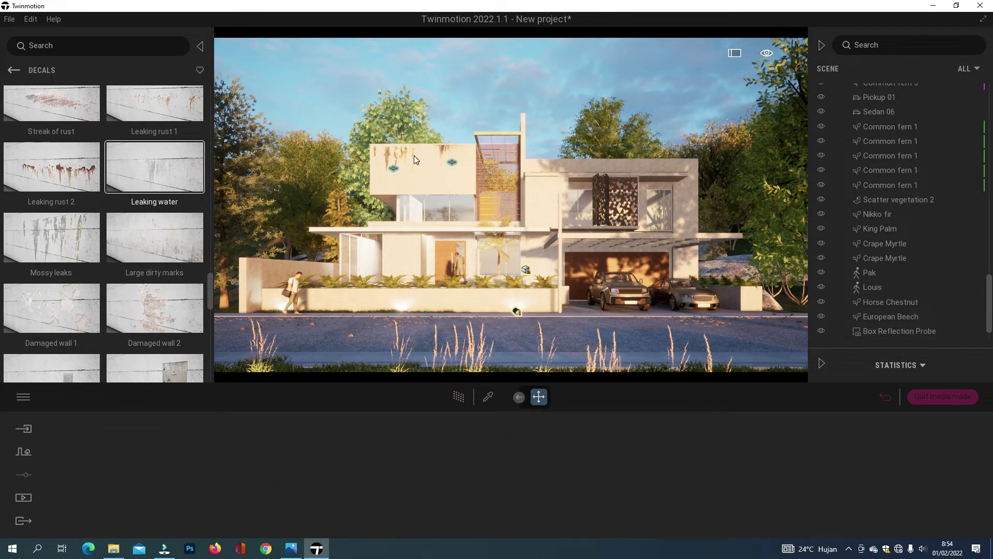
Shift the Mossy leaks decal slightly towards the outer edge of the upper-floor box's front wall
scroll(411, 157, up, 5)
middle_drag(412, 158, 411, 160)
scroll(412, 164, down, 5)
click(345, 127)
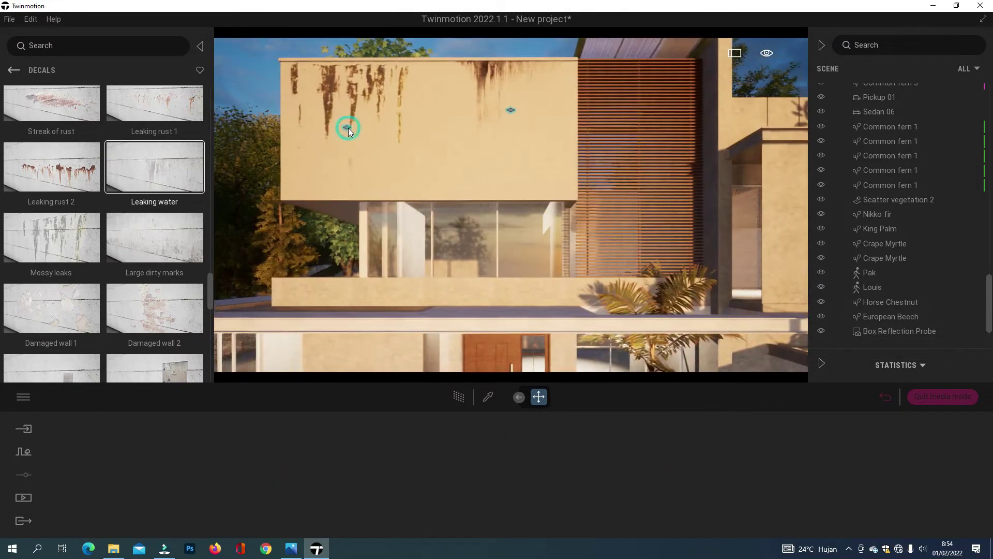
drag(348, 132, 354, 137)
key(a)
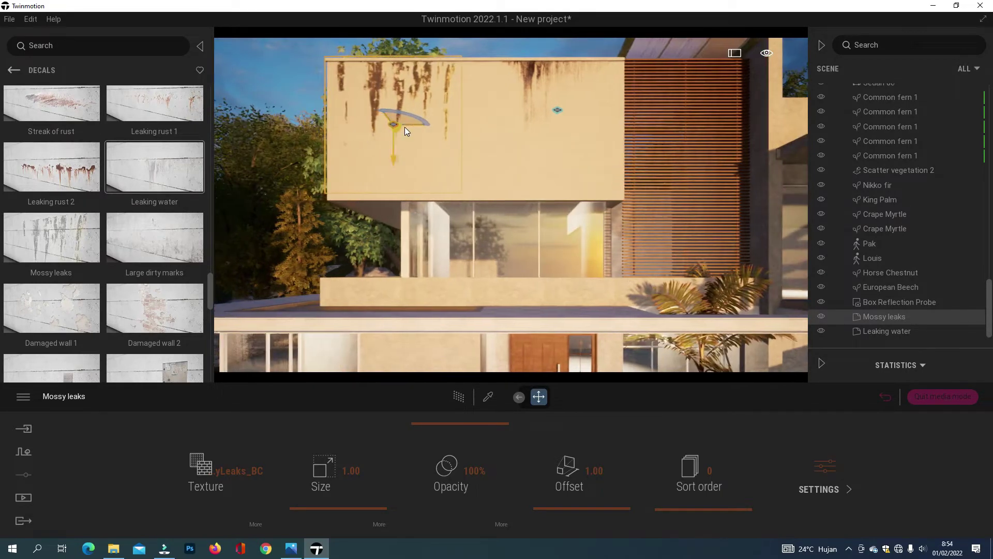
drag(414, 126, 374, 117)
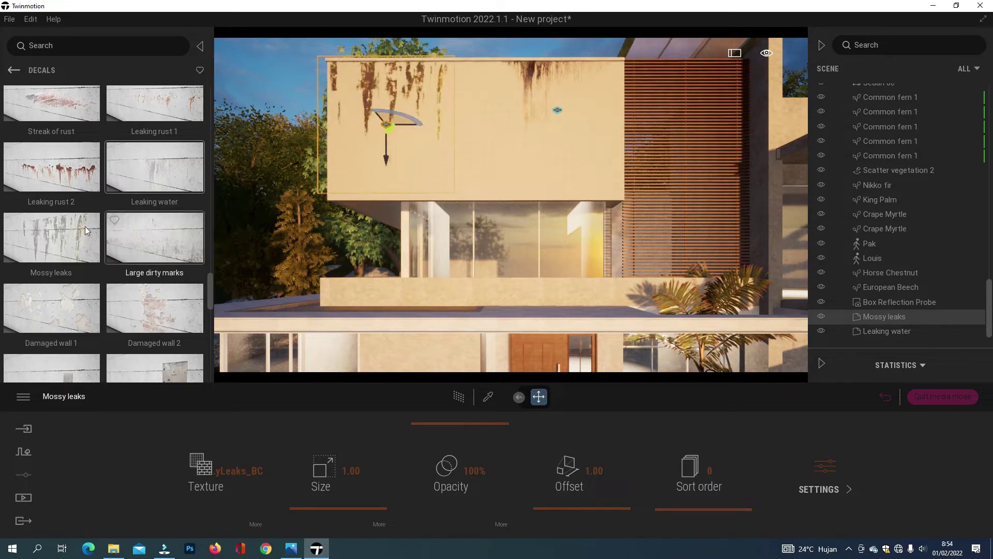
Place three Leaking rust 1 decals in a row along the roof edge of the upper-floor box
drag(72, 235, 346, 62)
middle_drag(382, 64, 385, 248)
scroll(385, 248, up, 3)
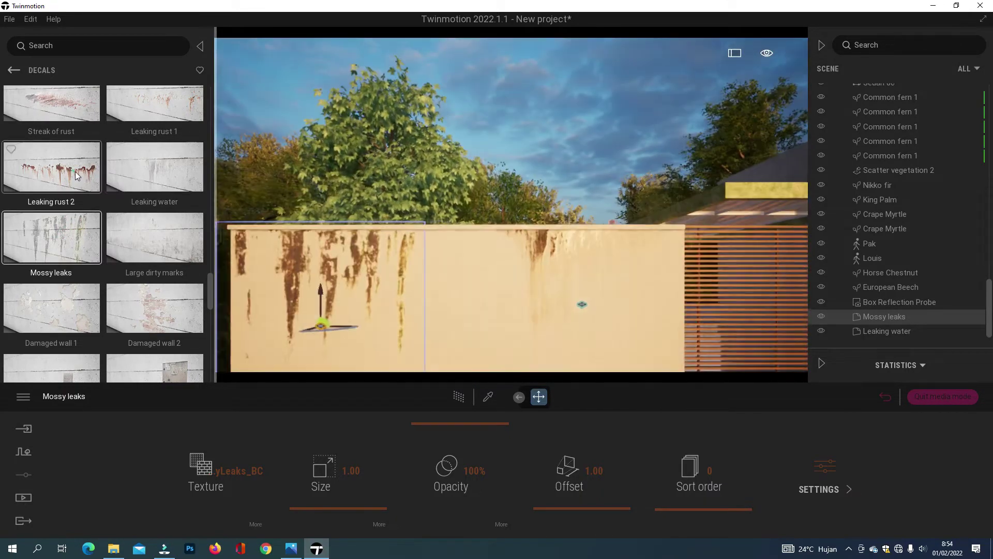
drag(75, 172, 271, 228)
drag(136, 107, 274, 227)
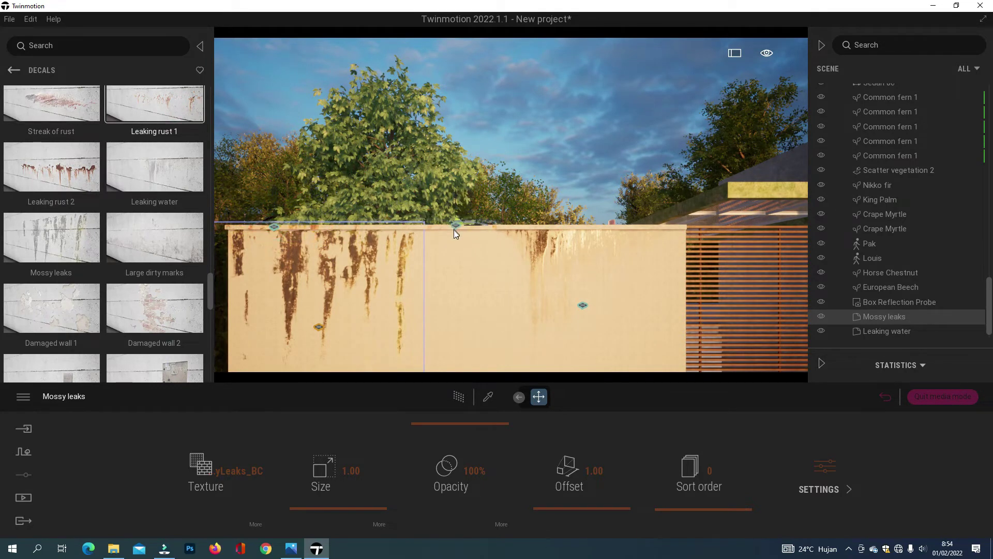
click(591, 229)
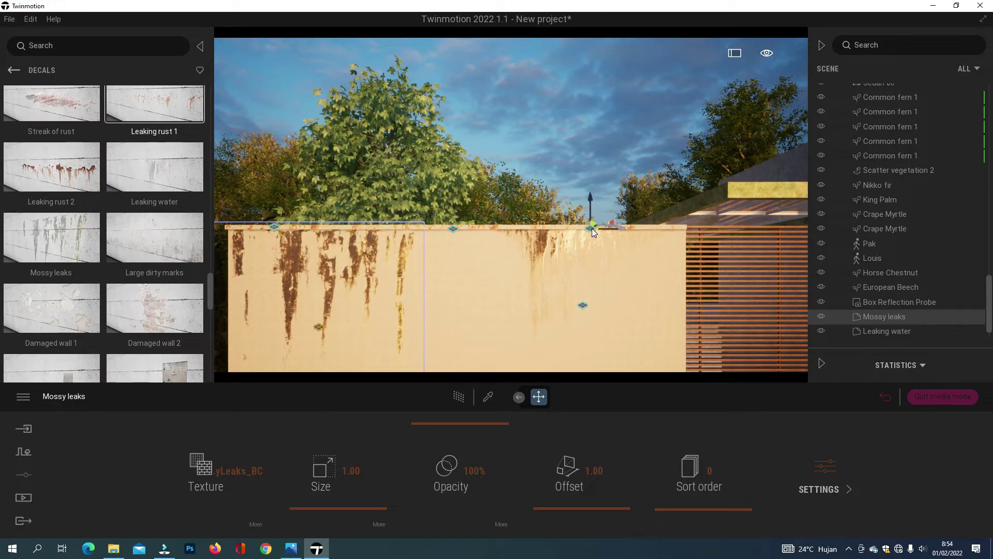
Place another Leaking rust 1 decal on the roof edge of the garage wing, near the central wall
key(s)
key(q)
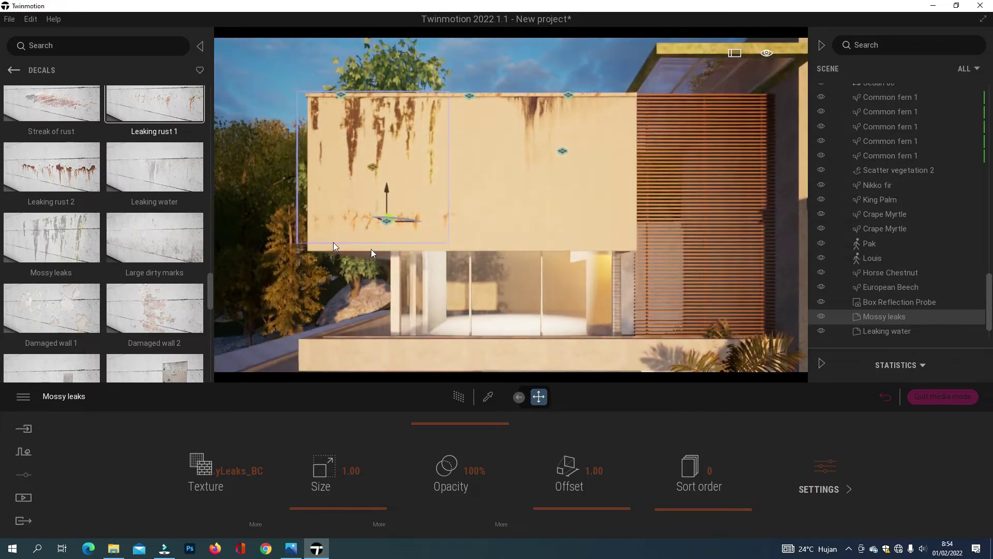
key(q)
key(s)
key(q)
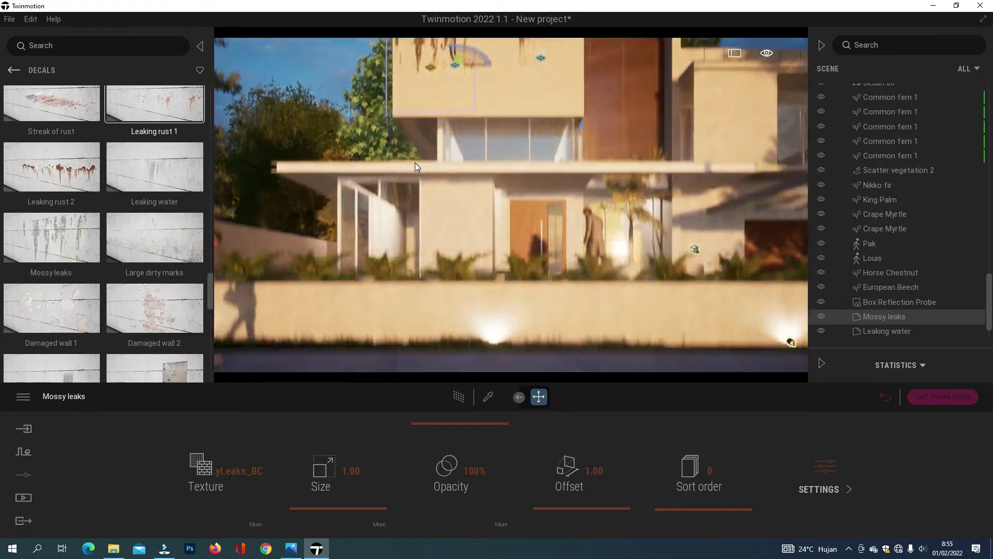
key(e)
key(d)
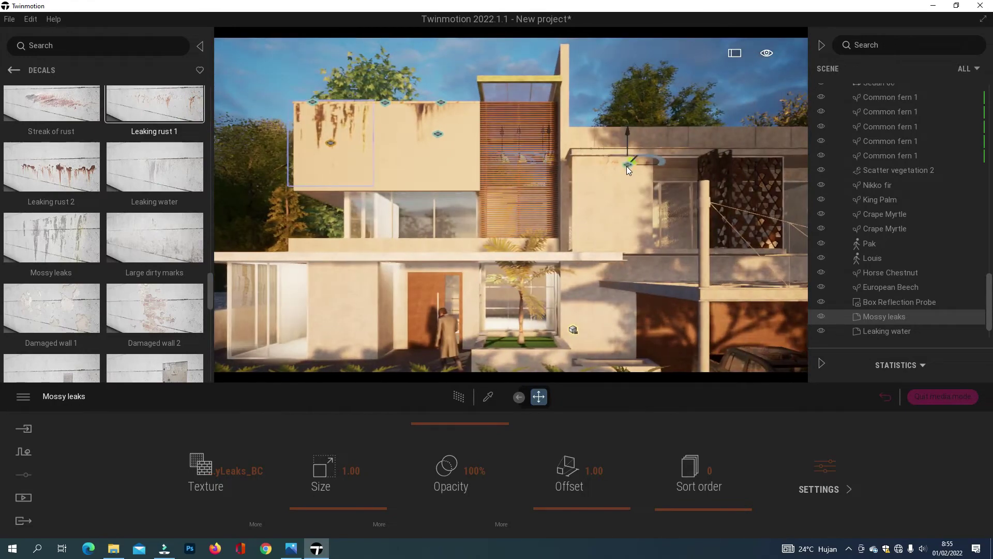
click(610, 153)
Place a Mossy leaks decal on the garage wing's parapet, next to the tall central wall
click(44, 229)
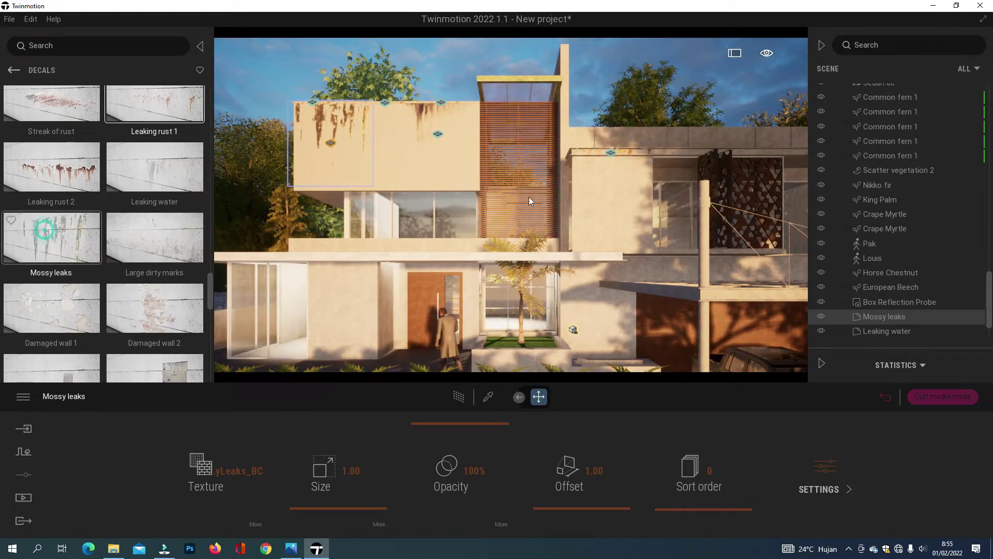
click(611, 153)
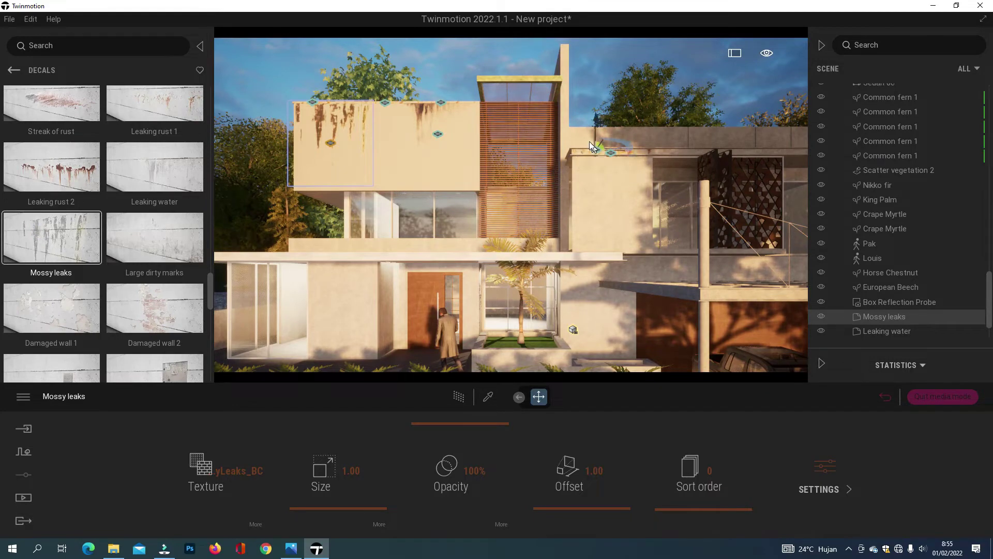
middle_drag(588, 147, 569, 223)
scroll(551, 298, up, 3)
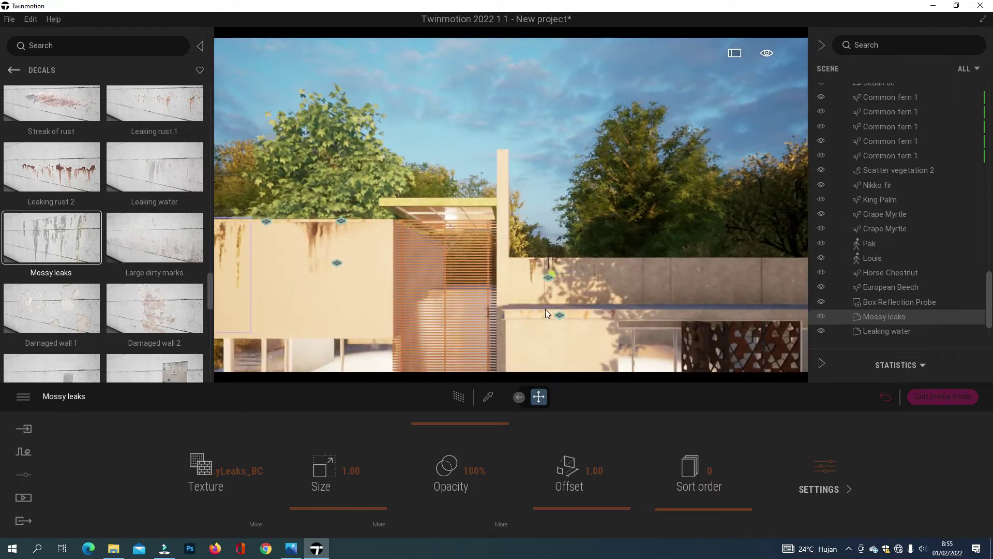
click(558, 295)
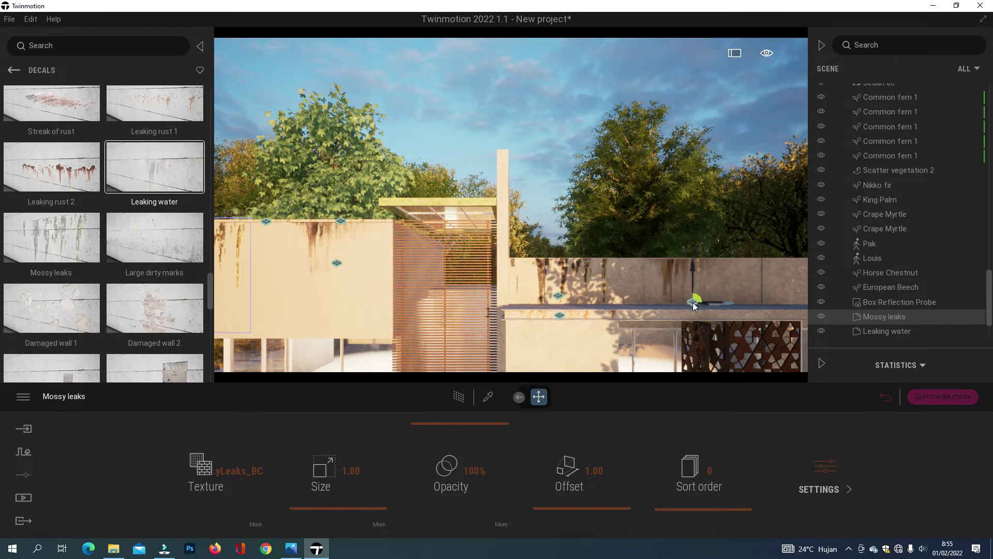
Place two Leaking water decals on the garage wing's parapet, one near its middle and one at its outer end
click(693, 302)
key(d)
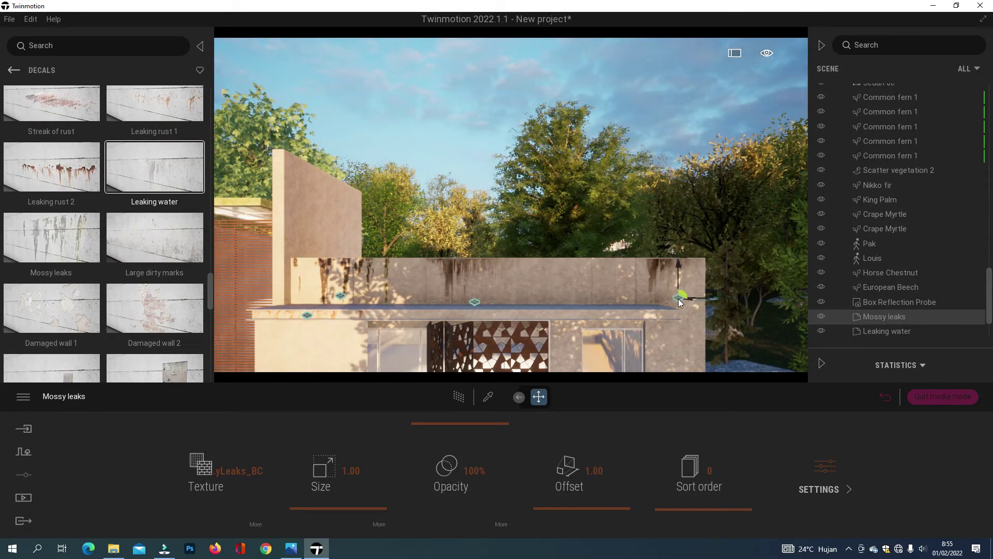
click(678, 299)
Check the decorated facade against the reference photo of the house
key(q)
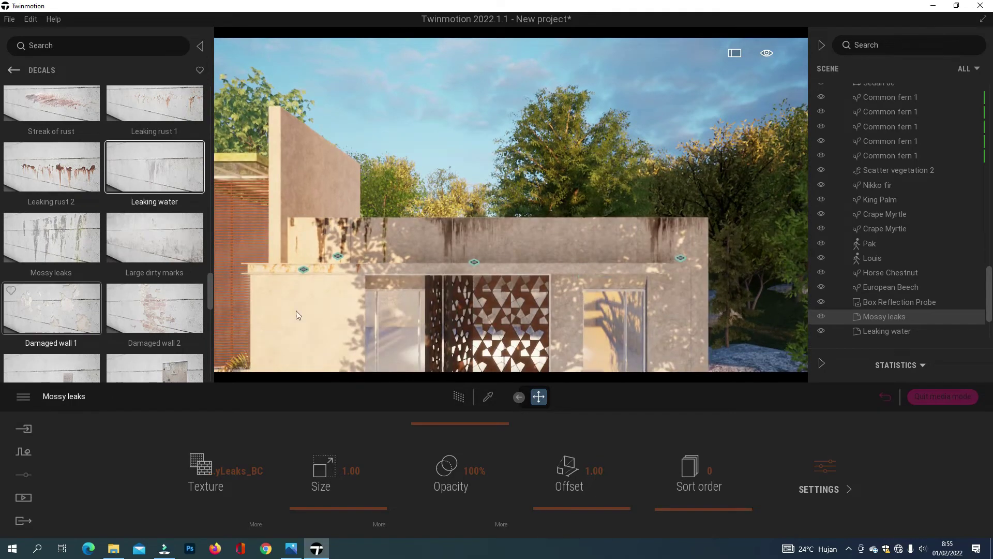
key(s)
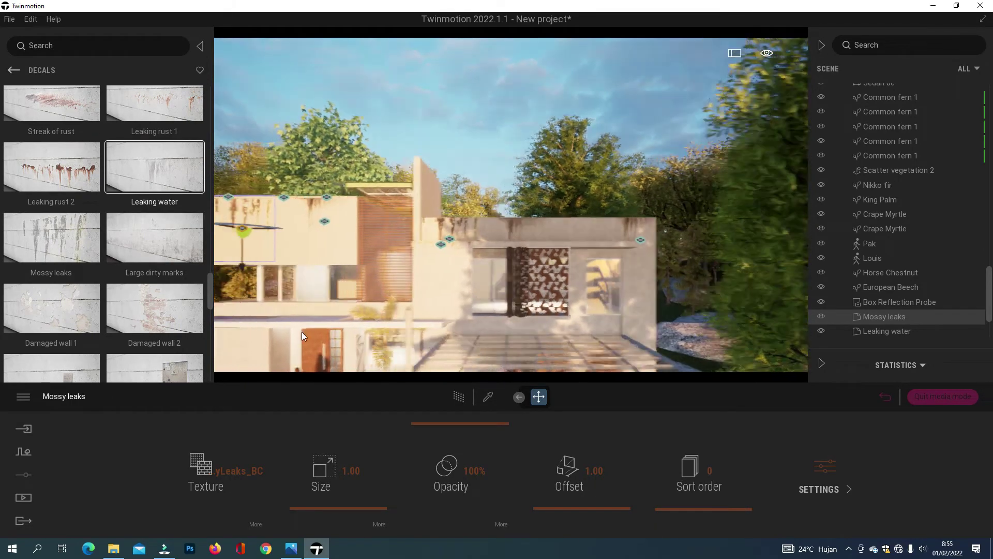
click(291, 549)
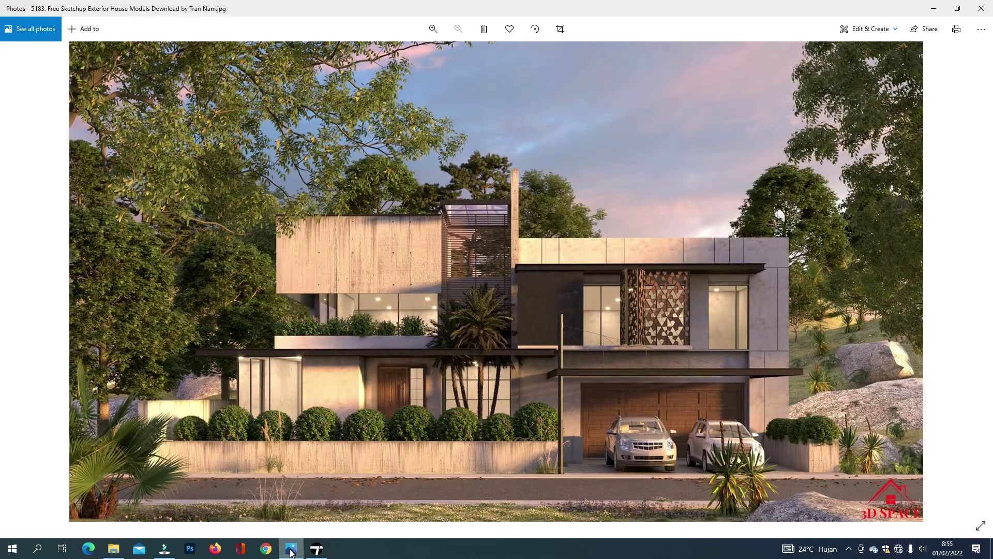
click(291, 548)
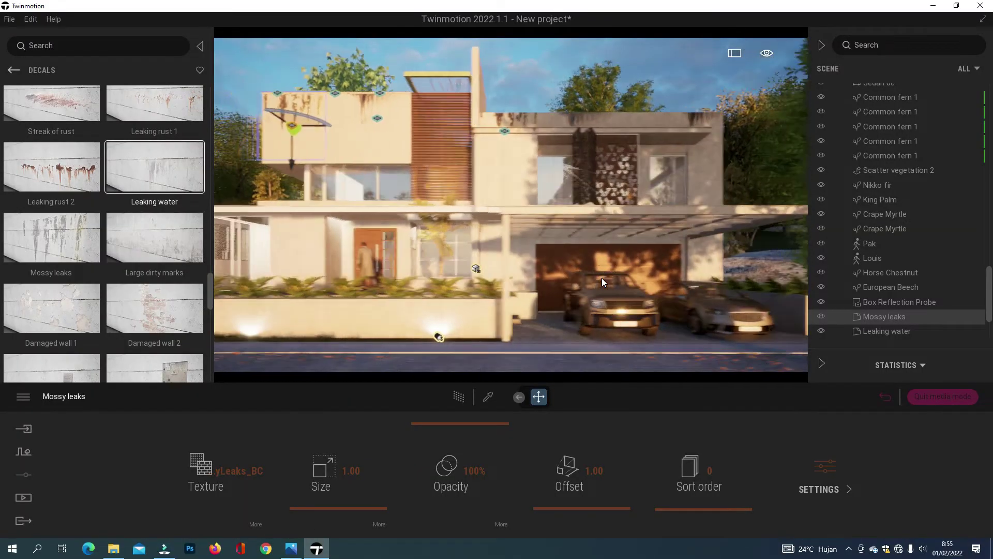
scroll(46, 249, down, 3)
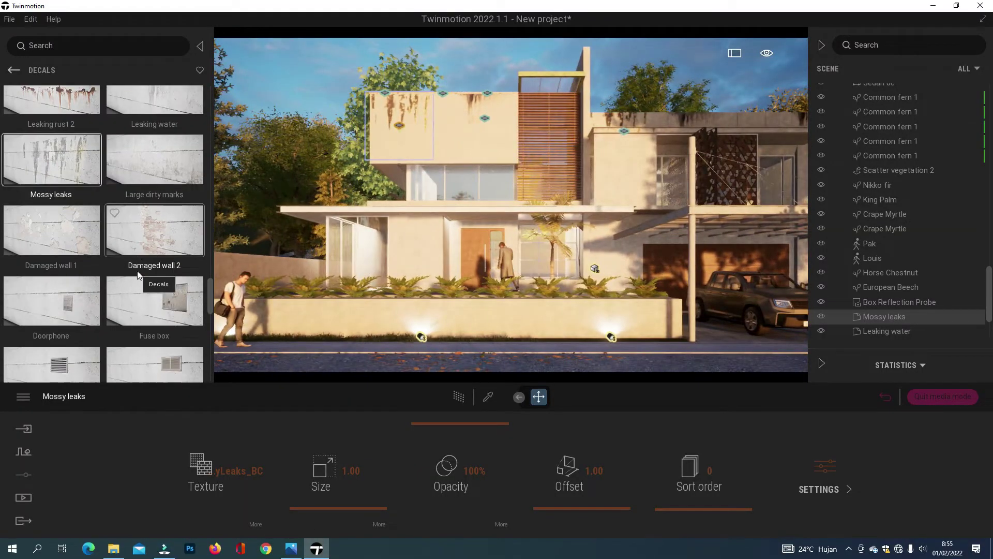
drag(154, 190, 420, 341)
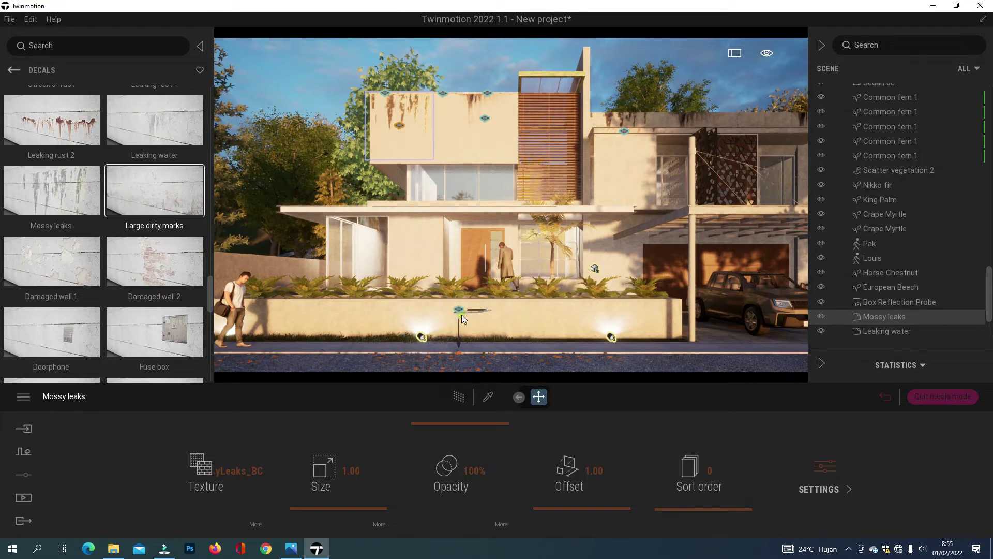
drag(522, 314, 570, 307)
drag(75, 207, 350, 354)
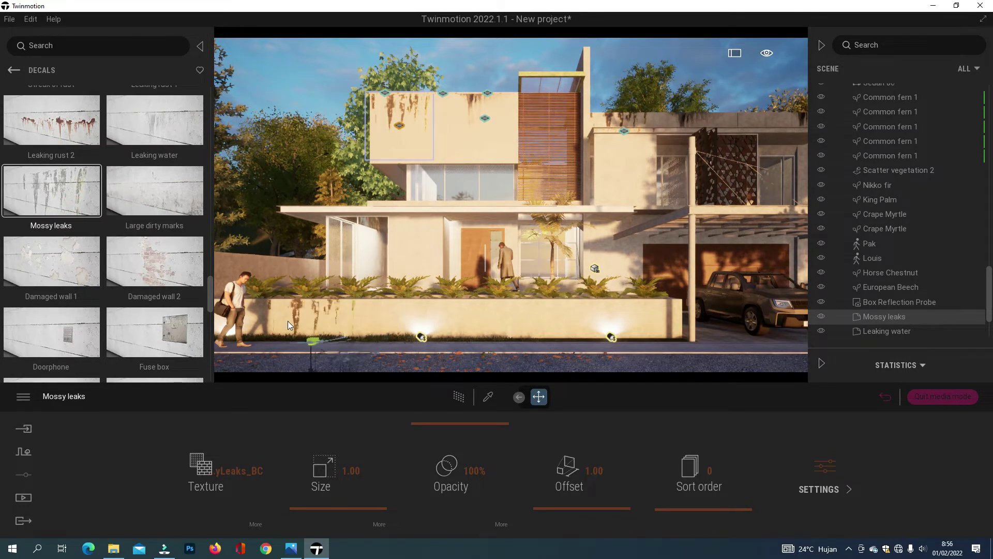
Place three Leaking water decals spaced along the front planter wall beside the road
click(155, 129)
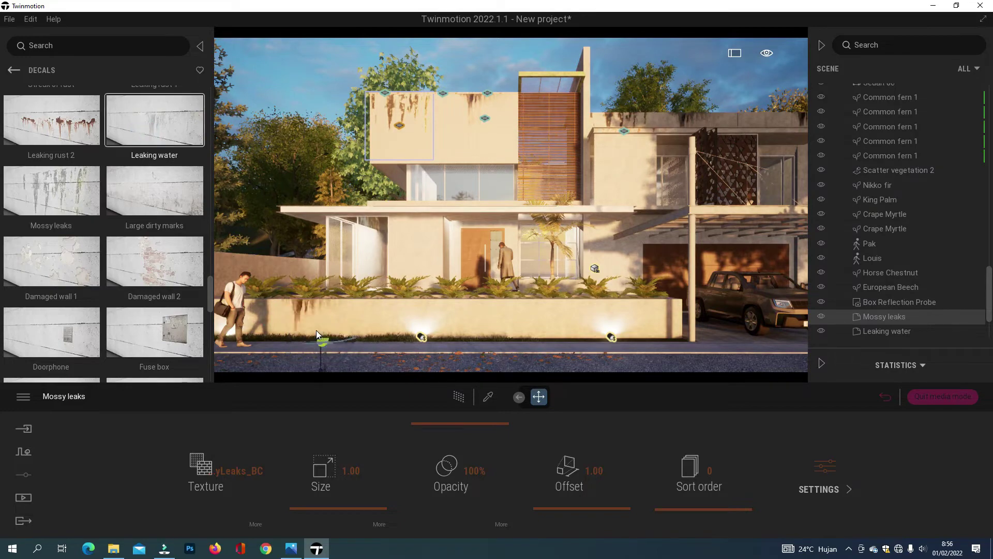
click(317, 331)
key(a)
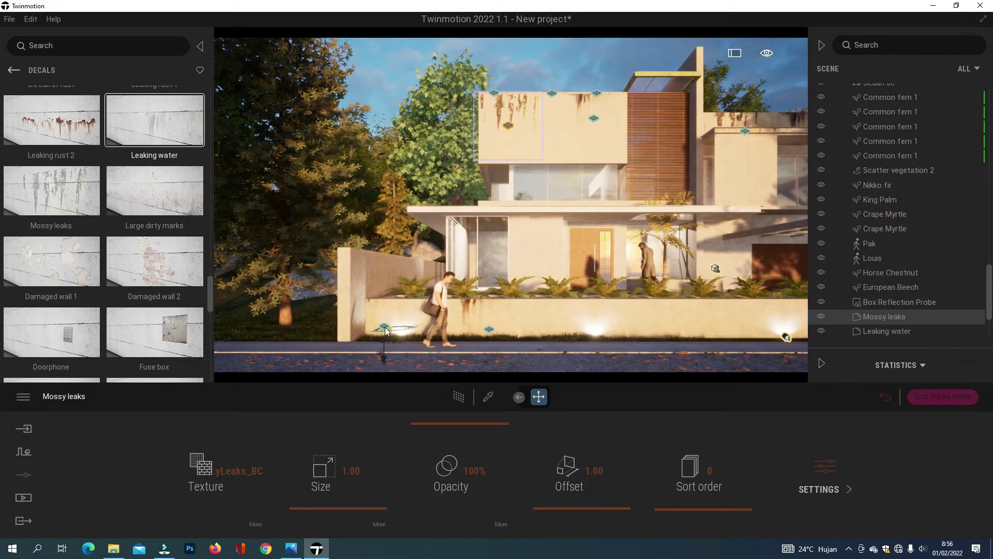
drag(396, 335, 702, 325)
click(702, 334)
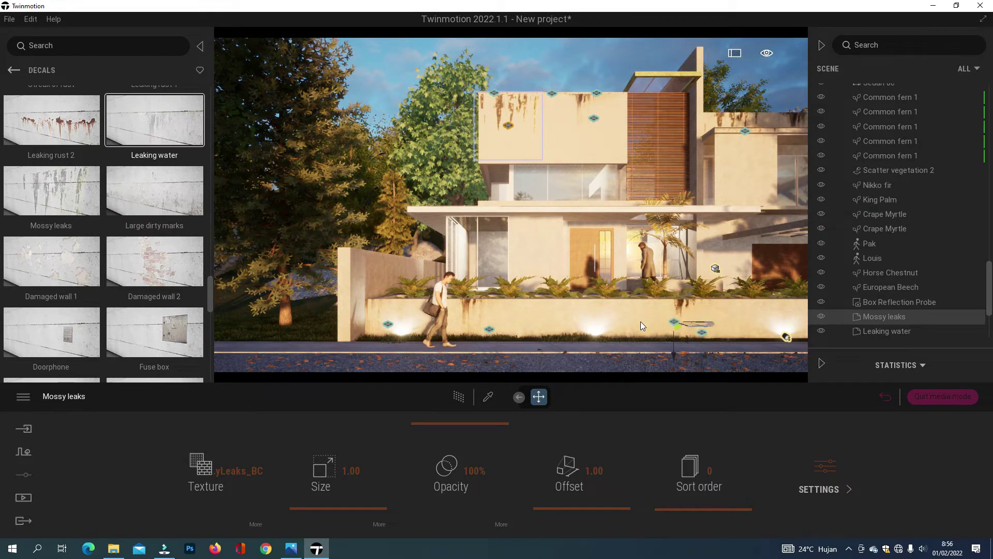
key(Escape)
Lower the Leaking water decal in front of the standing man slightly on the planter wall
click(702, 333)
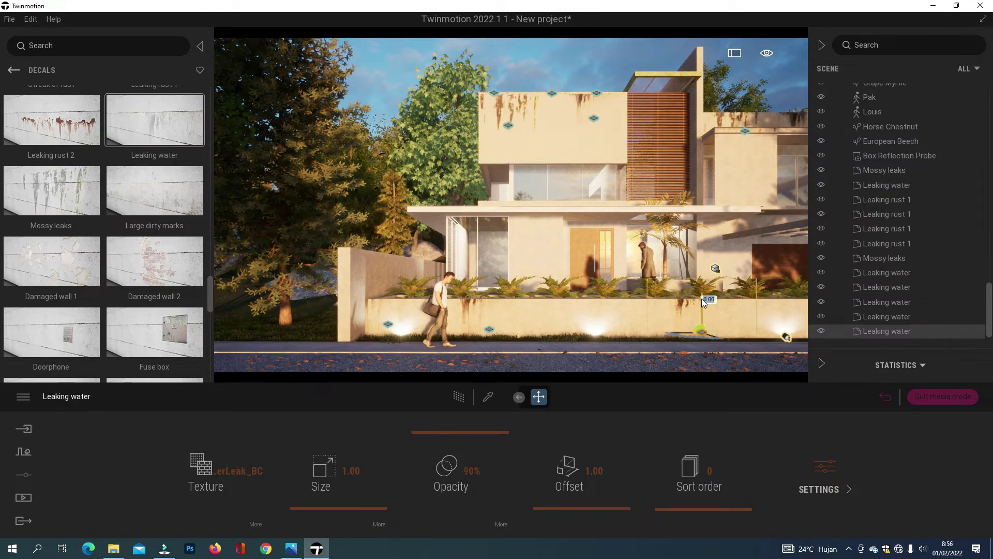
drag(702, 319, 701, 311)
key(Escape)
Place two Mossy leaks decals on the front planter wall, one near its middle and one near the garage end
click(73, 192)
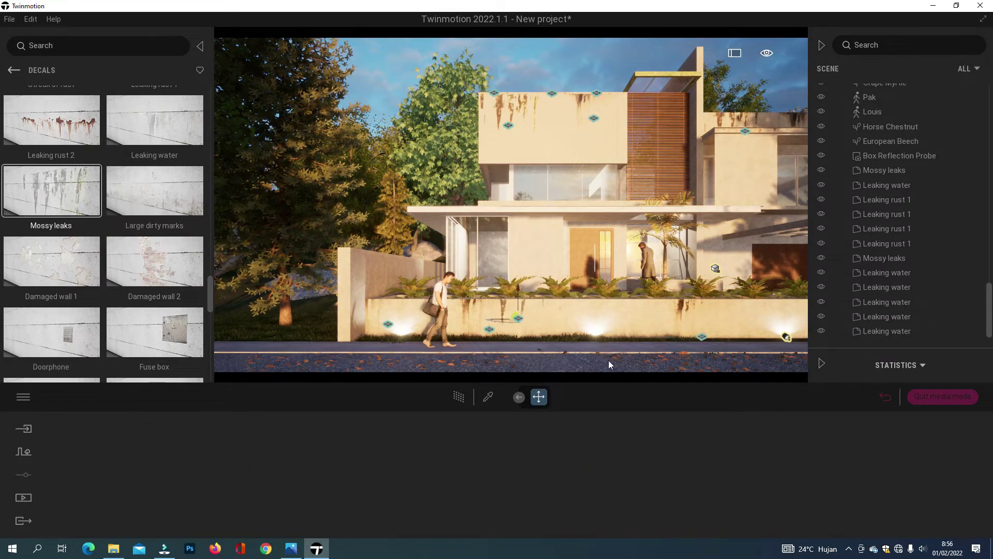
click(567, 314)
key(d)
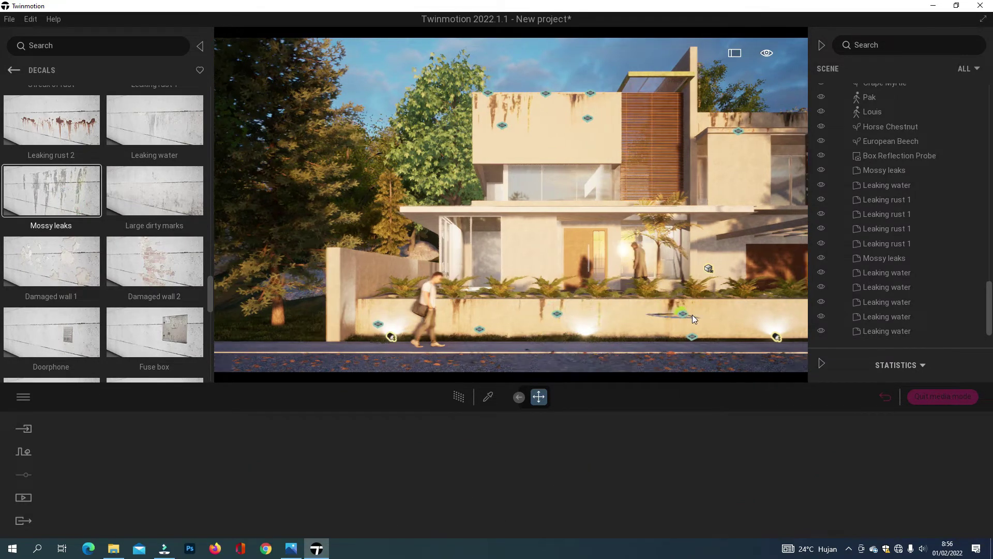
drag(581, 315, 569, 313)
click(569, 310)
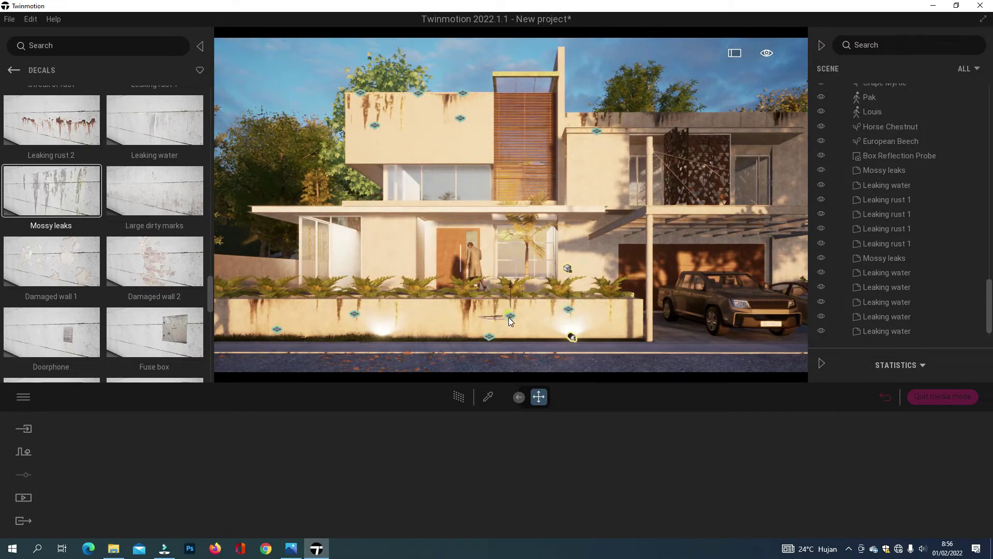
key(Escape)
Restore the saved Image1 view and preview it with the Path Tracer, switching the tracer off again
click(23, 498)
click(214, 470)
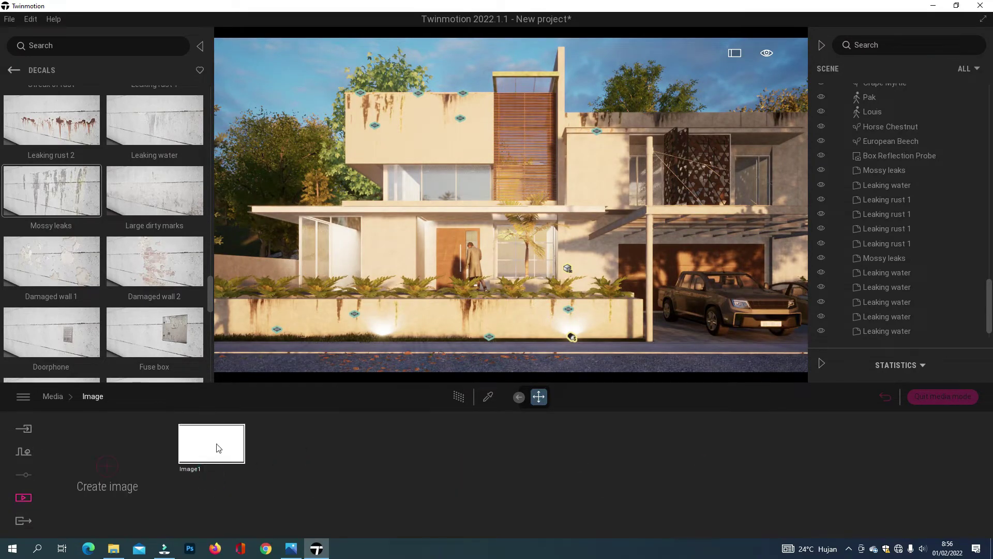
click(202, 442)
click(457, 397)
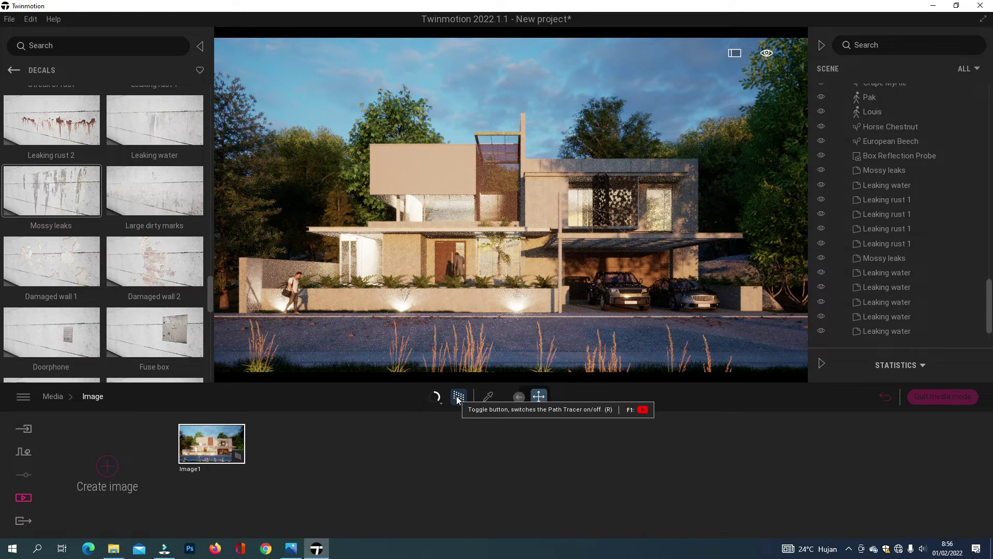
click(457, 398)
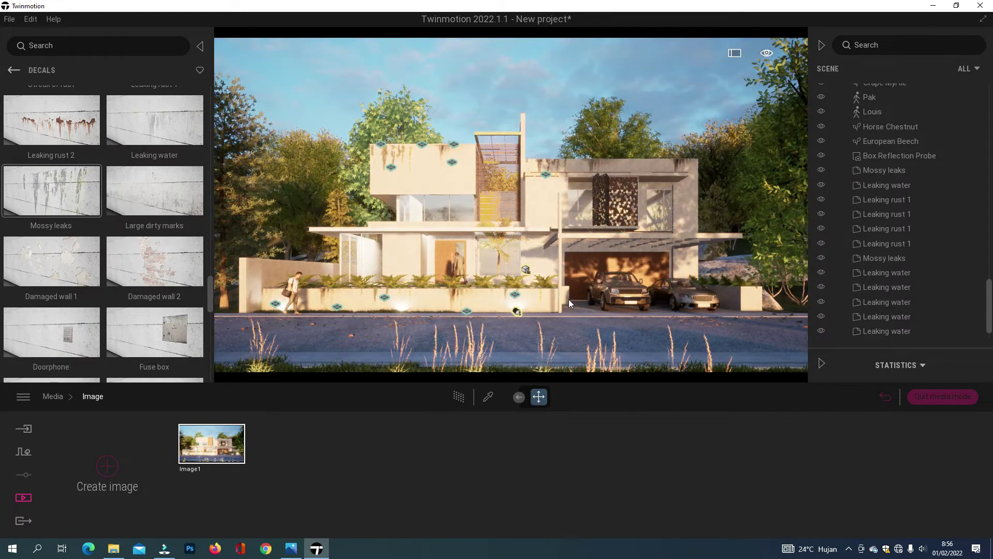
Export Image1 to the YT Render folder on Local Disk (D:)
click(24, 521)
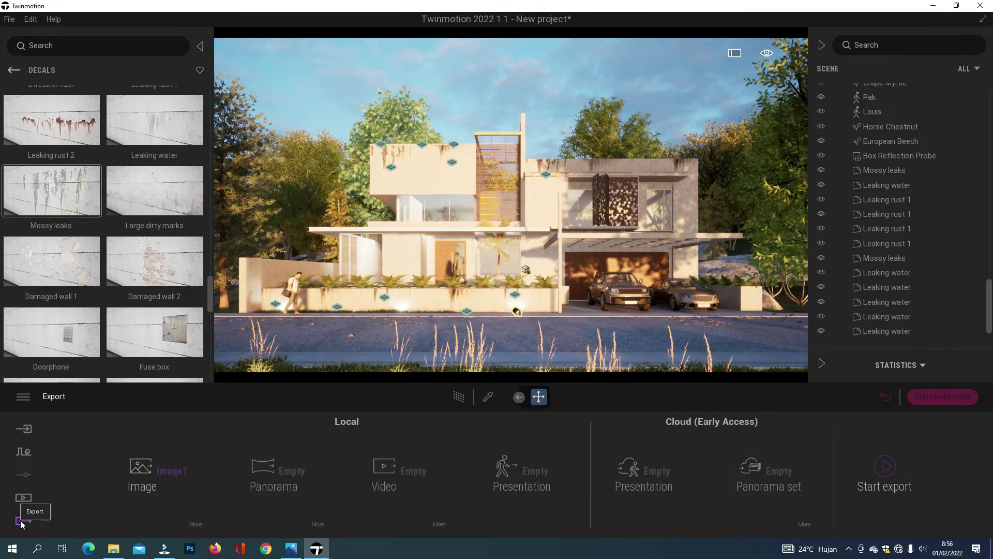
click(884, 470)
click(176, 38)
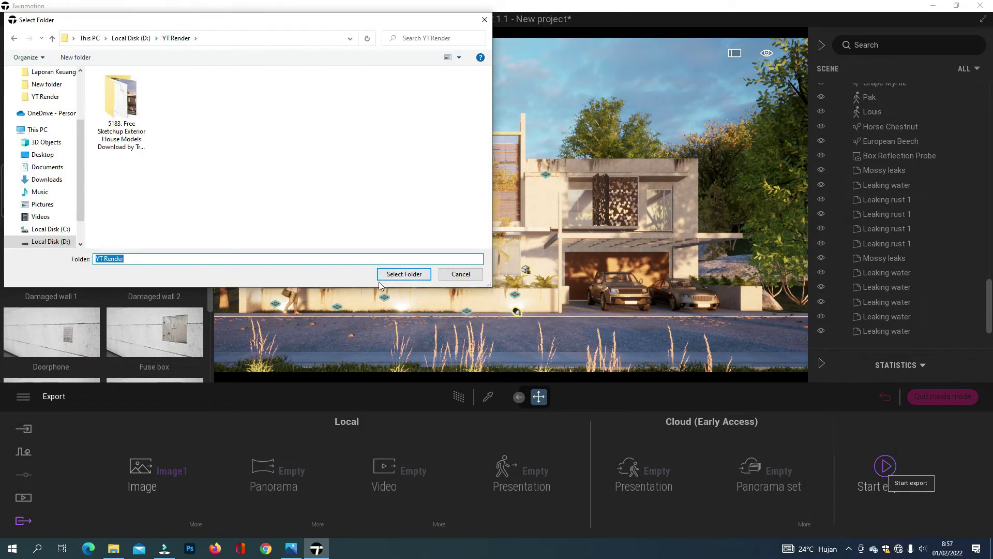
click(404, 273)
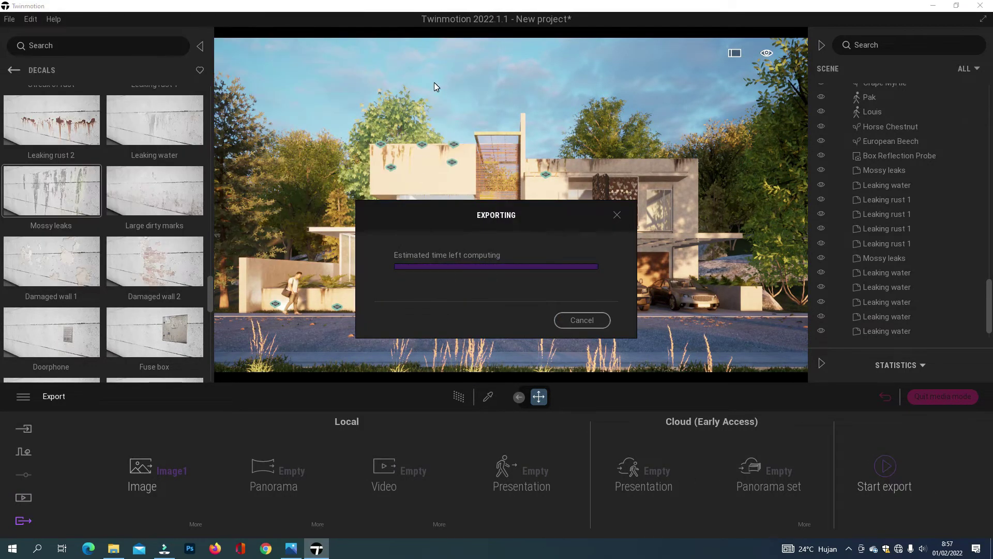
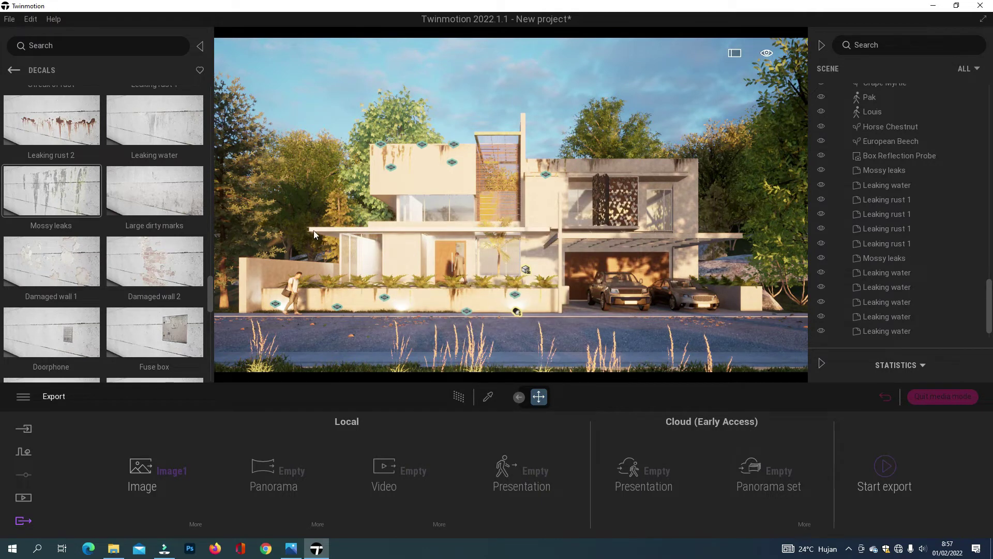
View the exported image from the YT Render folder in File Explorer
mouse_move(113, 553)
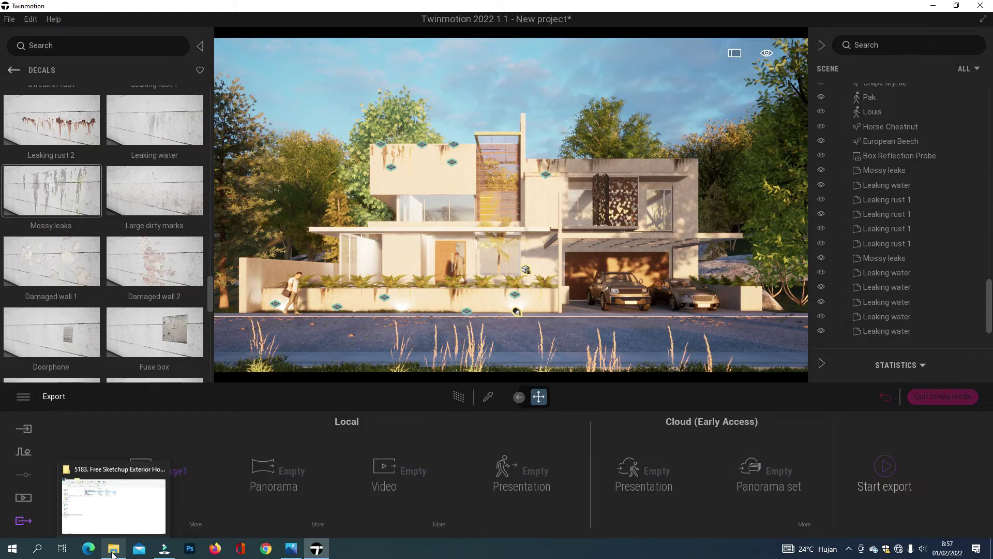
click(119, 551)
click(175, 82)
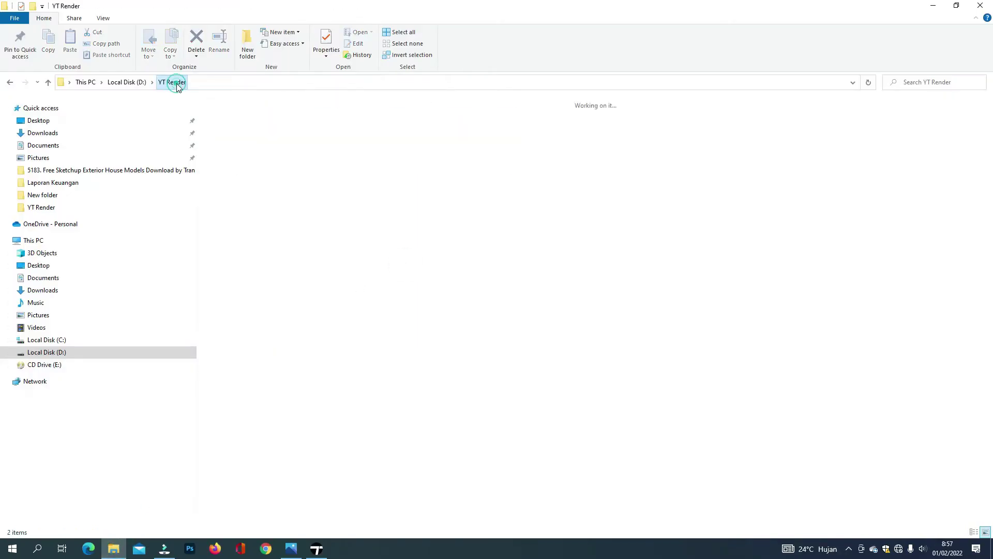
click(301, 138)
double_click(301, 138)
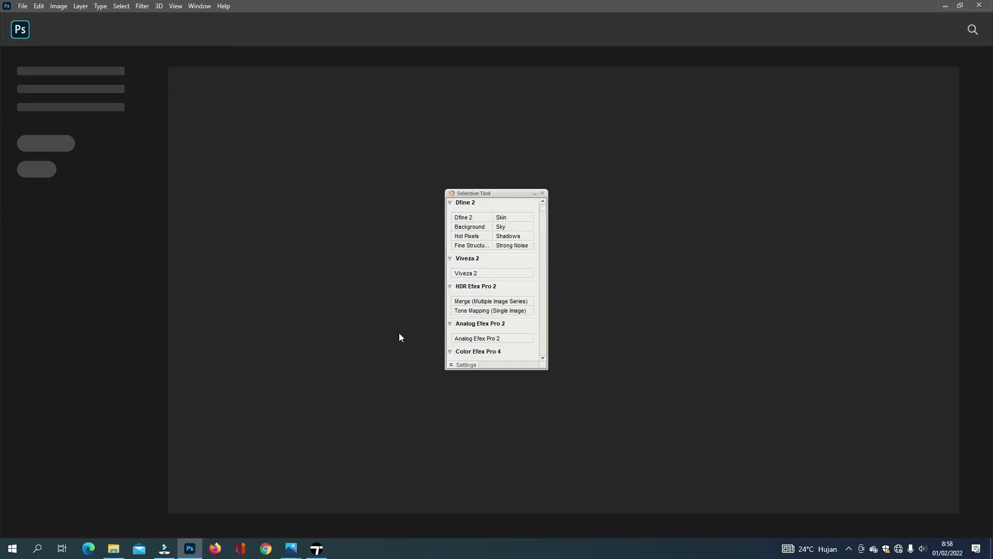
Switch to Photoshop, dismiss the Selective Tool palette and load Image1.png from the YT Render folder
click(542, 193)
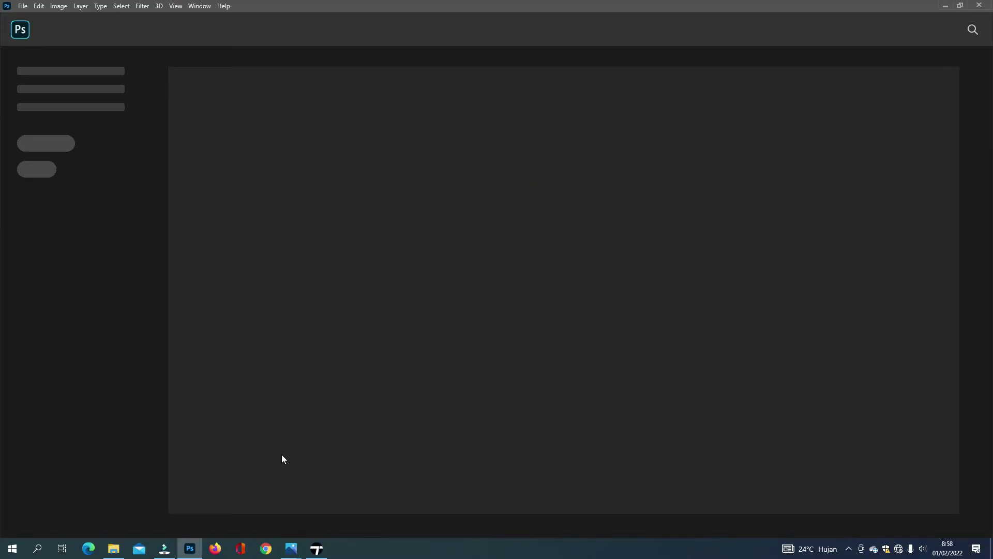
click(113, 548)
drag(301, 139, 404, 317)
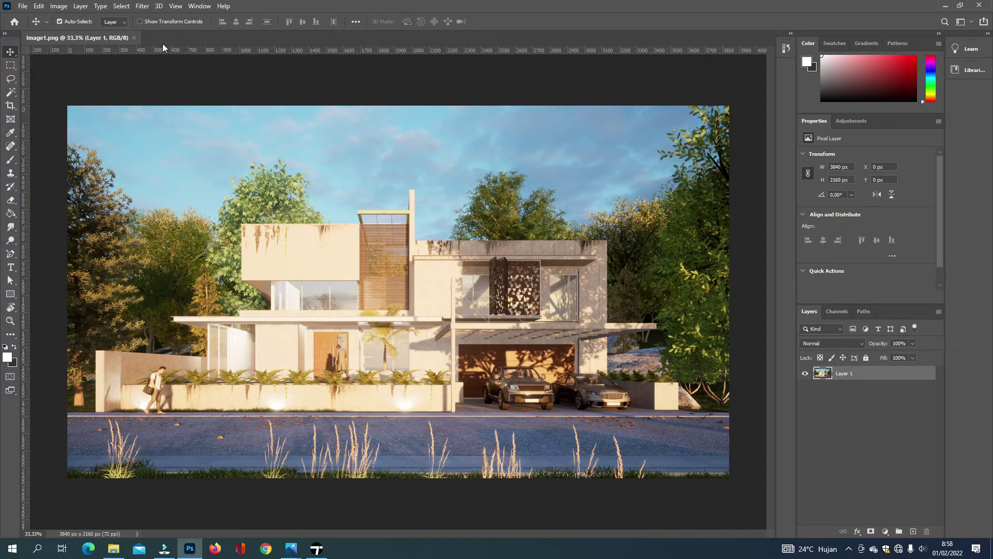
Start the Nik Collection filter Color Efex Pro 4 on the render and set Detail Extractor to 15%
click(141, 6)
mouse_move(168, 226)
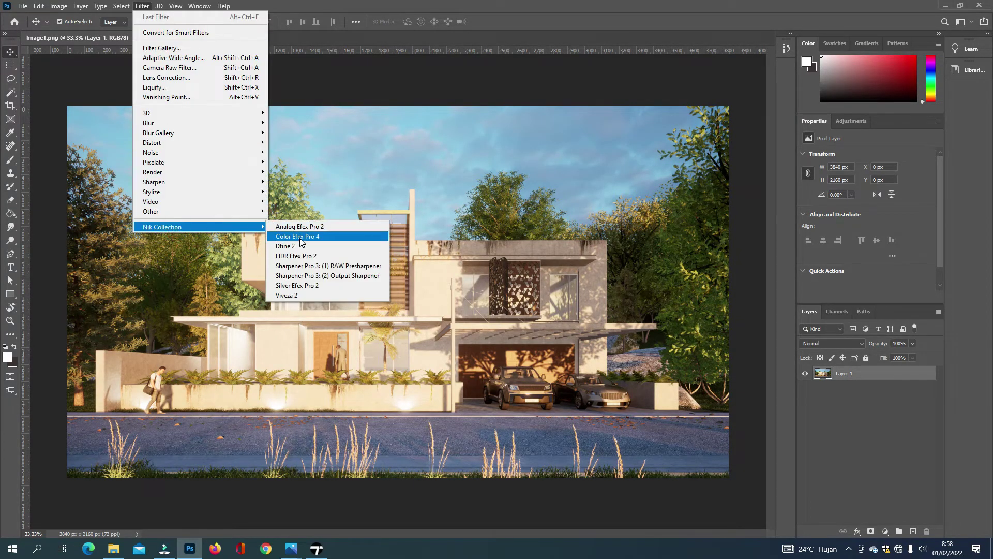
click(300, 238)
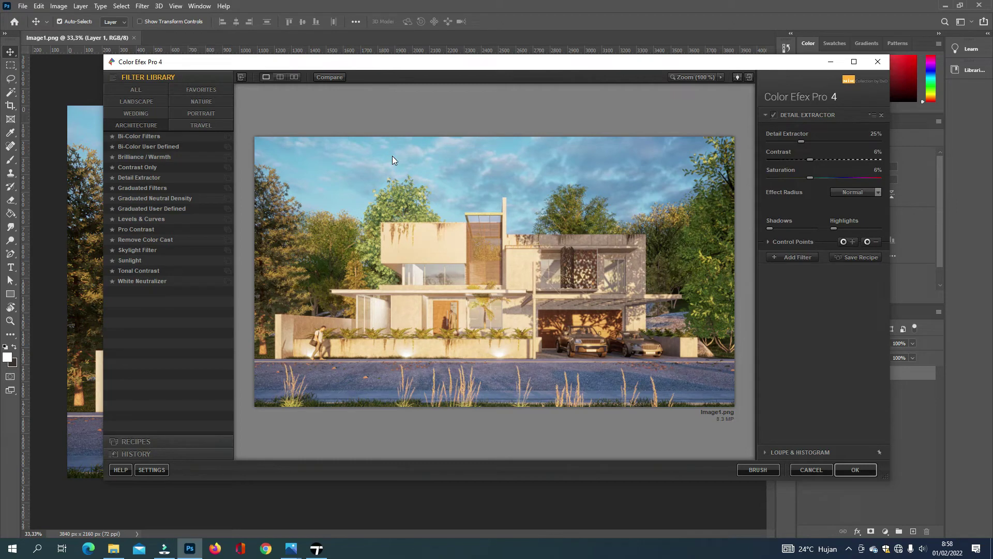
drag(800, 141, 789, 142)
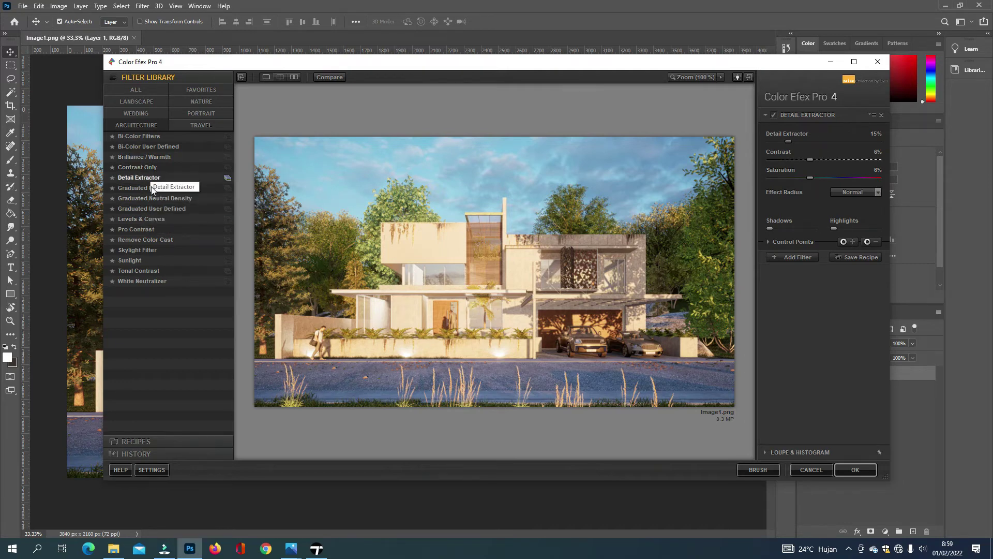
Add a Skylight Filter to the filter stack and reduce its strength to about 3%
click(793, 256)
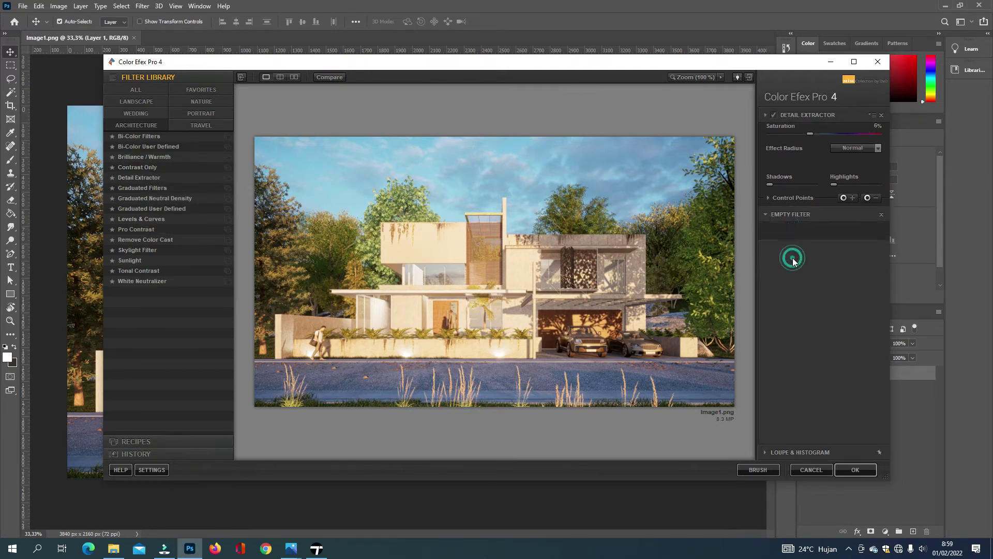
click(135, 250)
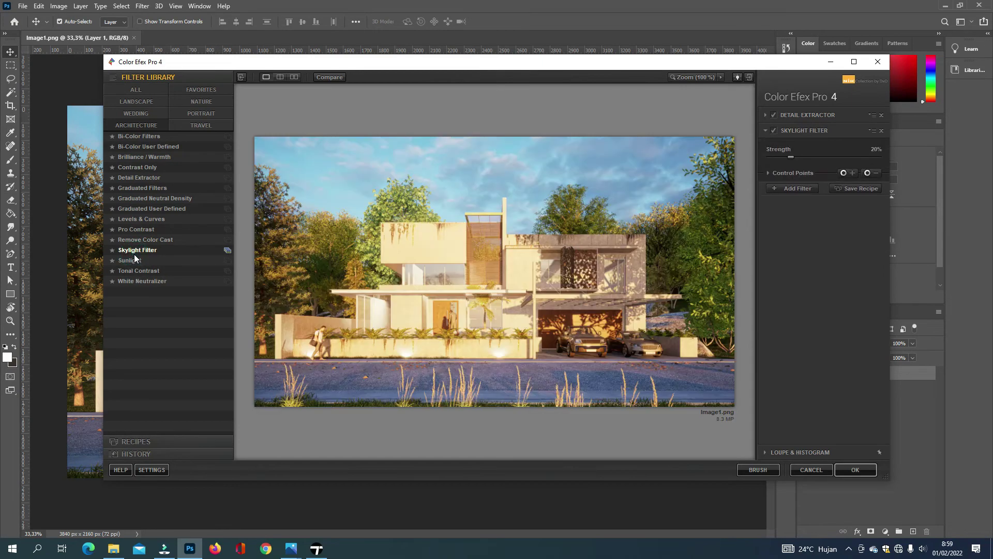
mouse_move(792, 158)
mouse_down()
mouse_move(831, 159)
mouse_move(771, 161)
mouse_up()
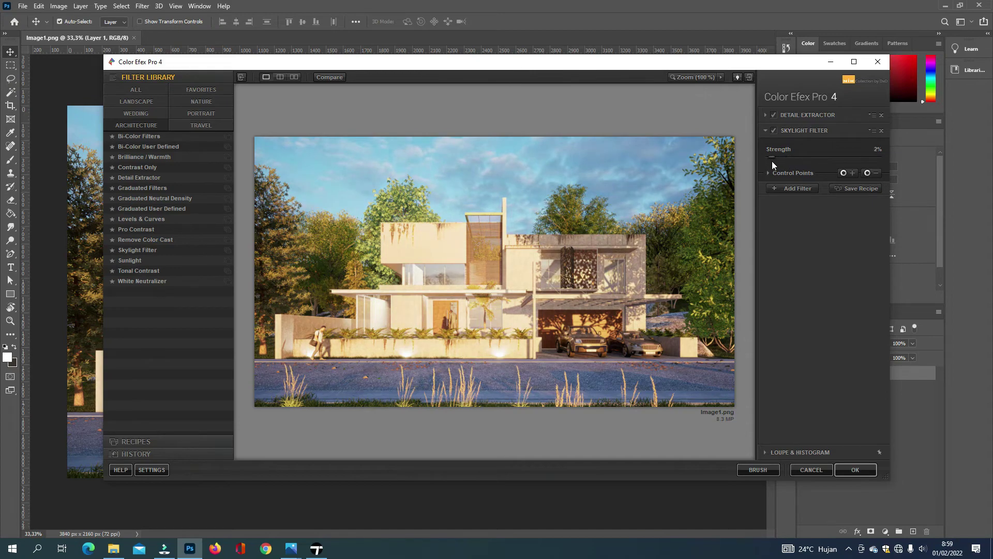
click(794, 189)
click(130, 262)
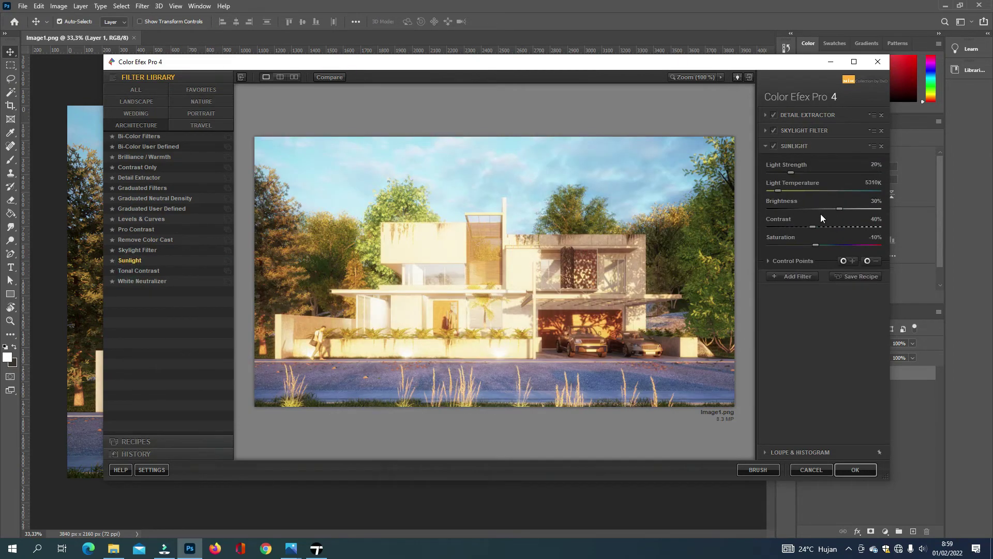
mouse_move(841, 209)
mouse_down()
mouse_move(786, 212)
mouse_move(836, 209)
mouse_up()
click(773, 149)
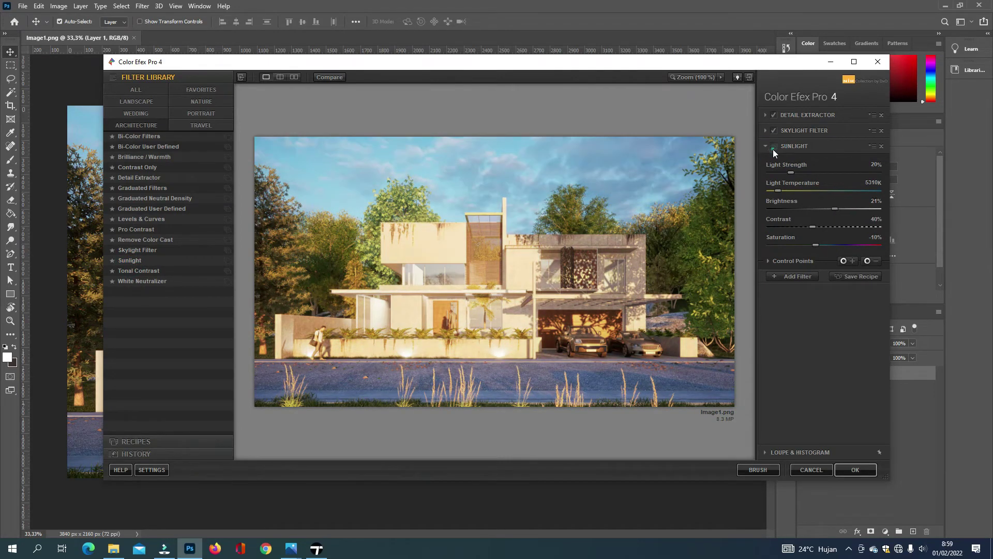
click(772, 149)
click(881, 146)
Add a Sunlight filter with light temperature 6792K and brightness -22%
click(791, 149)
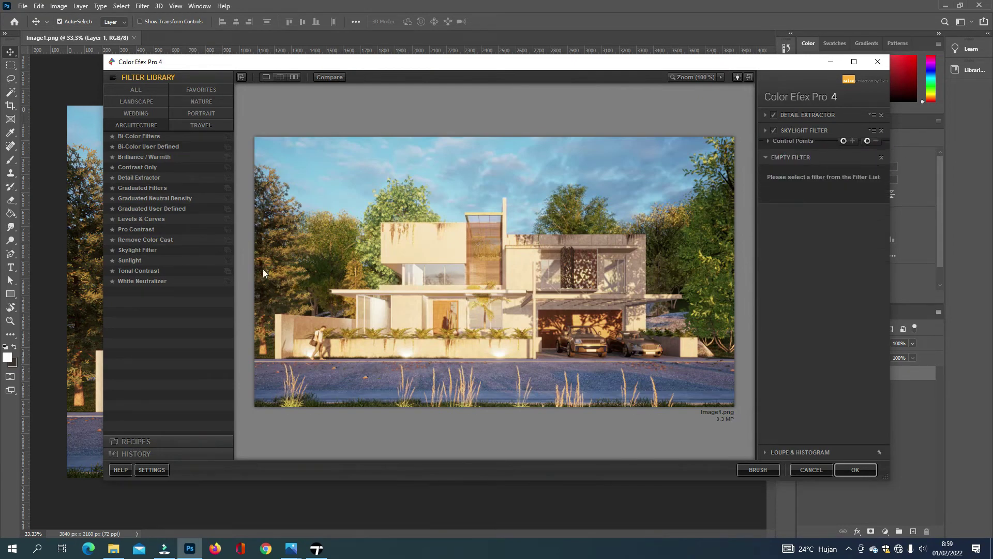
click(125, 263)
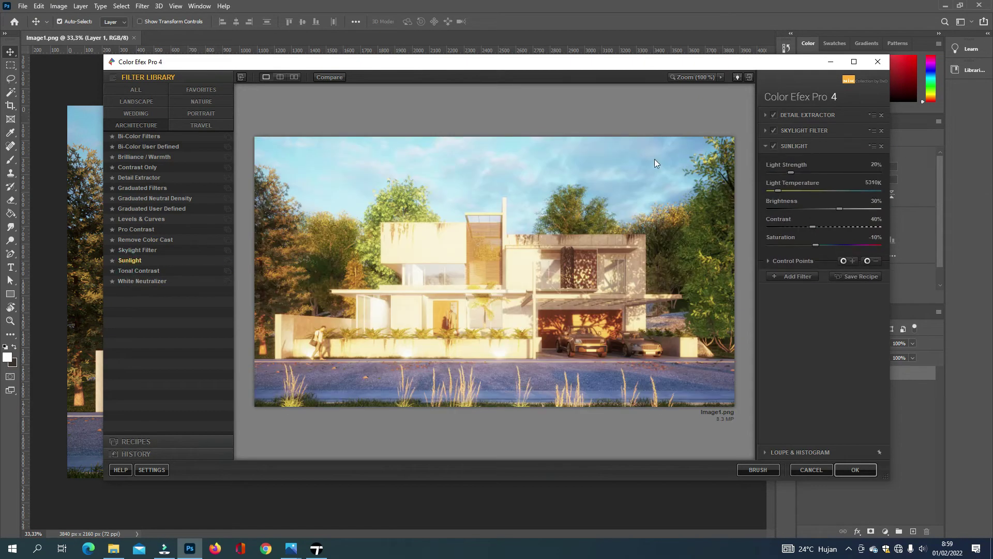
drag(777, 193, 798, 191)
drag(837, 209, 812, 210)
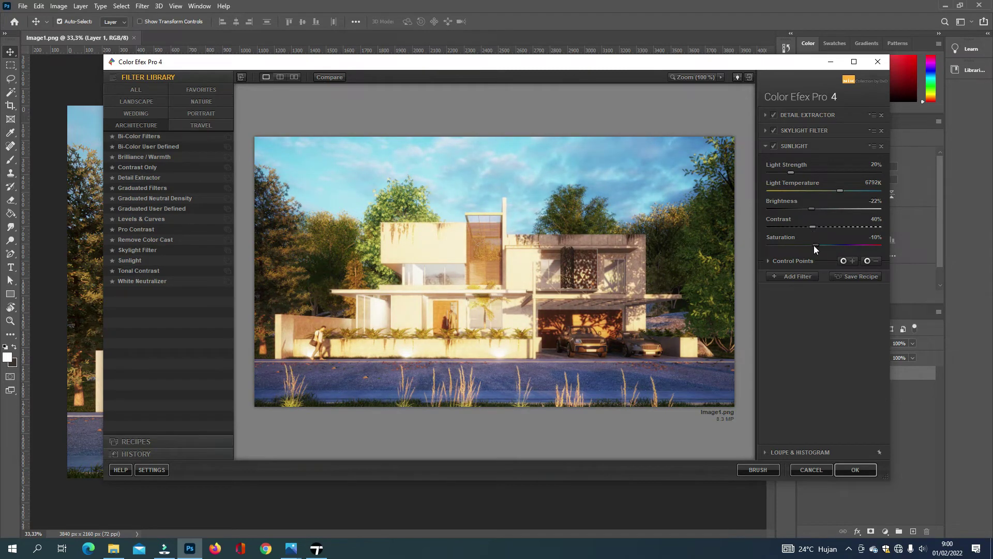
Set the Sunlight filter's contrast to 52% and its control point opacity to 50%
click(768, 262)
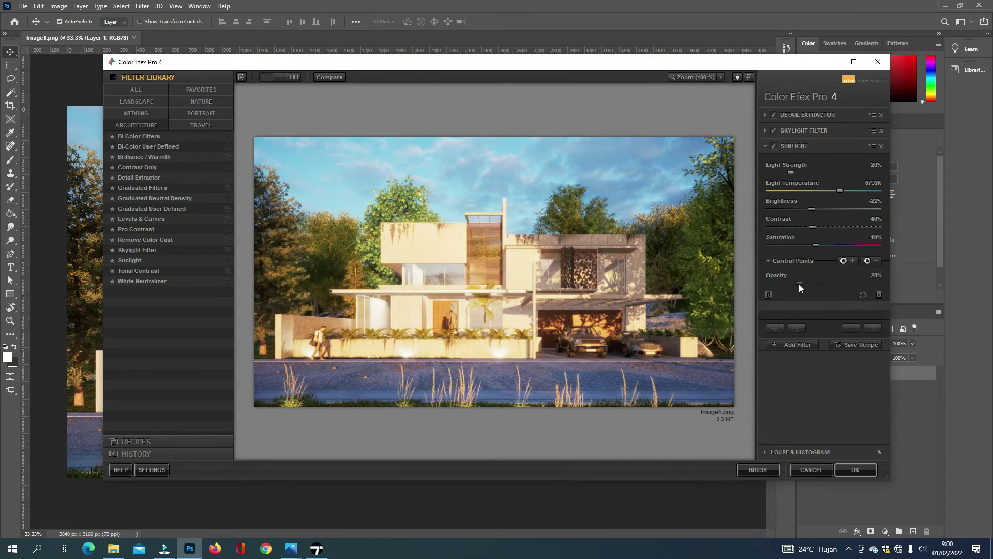
mouse_move(796, 285)
mouse_down()
mouse_move(774, 283)
mouse_move(838, 283)
mouse_move(815, 283)
mouse_up()
mouse_move(841, 287)
mouse_down()
mouse_move(857, 287)
mouse_move(843, 287)
mouse_up()
click(765, 146)
click(847, 149)
click(812, 387)
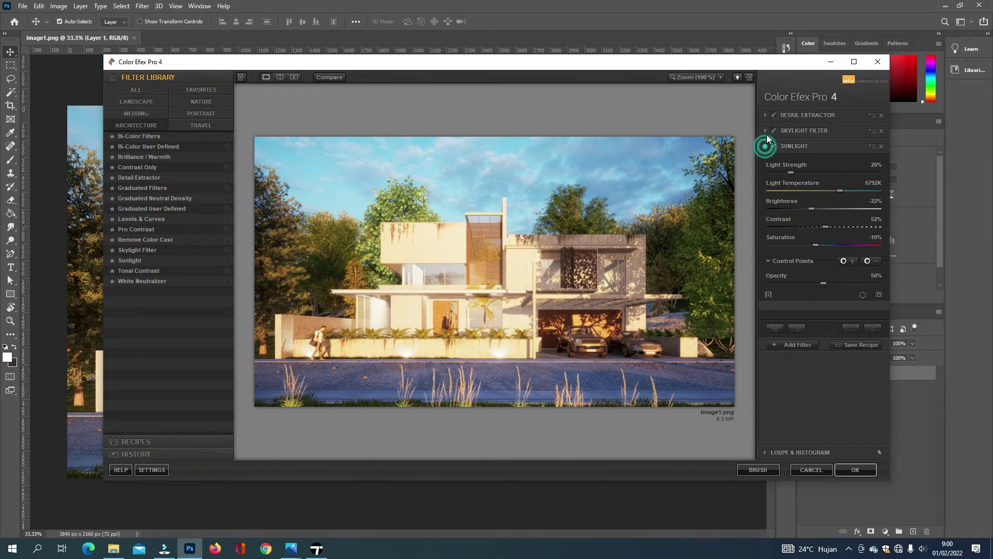